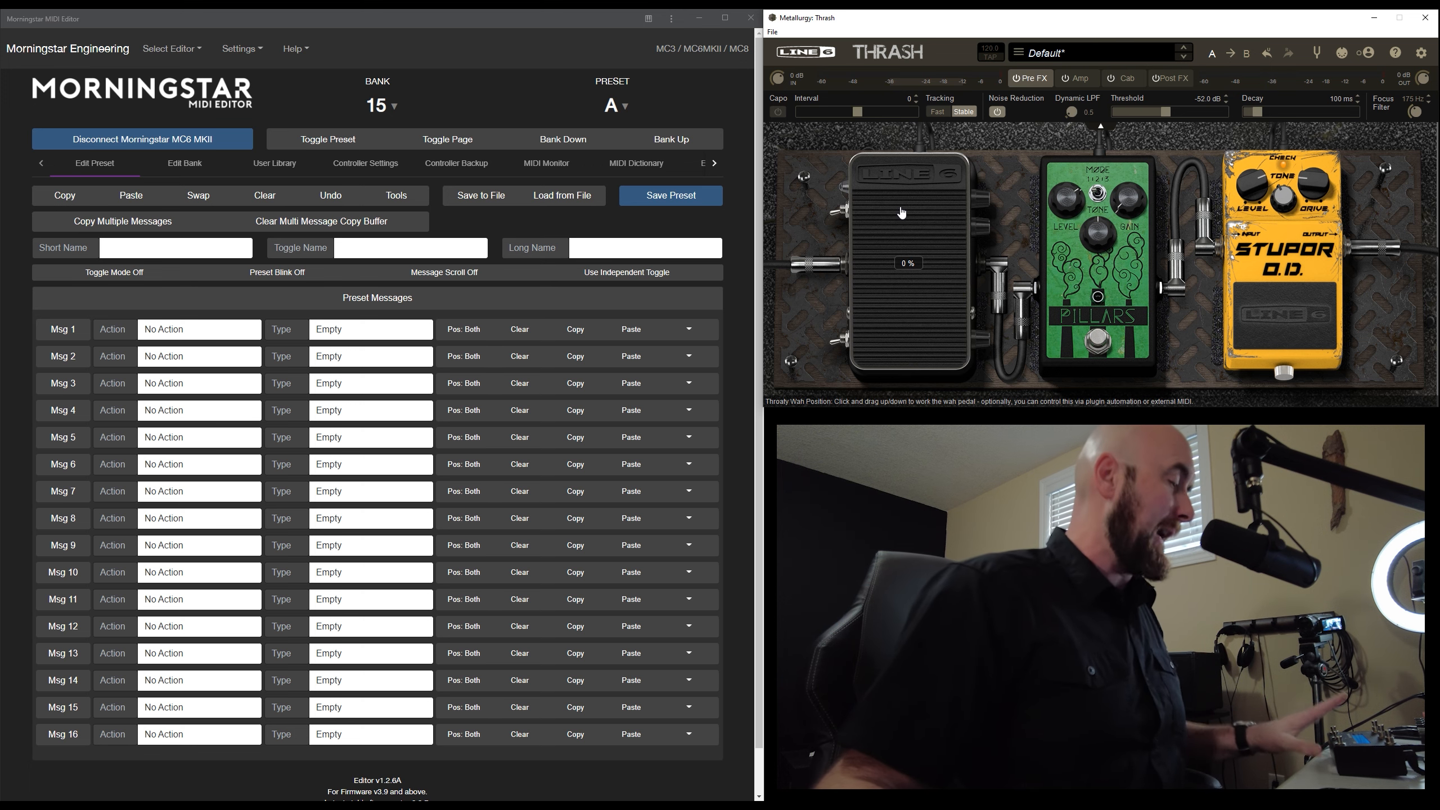
Review the MIDI controller's Omniport configuration and return to editing the preset
left_click(366, 163)
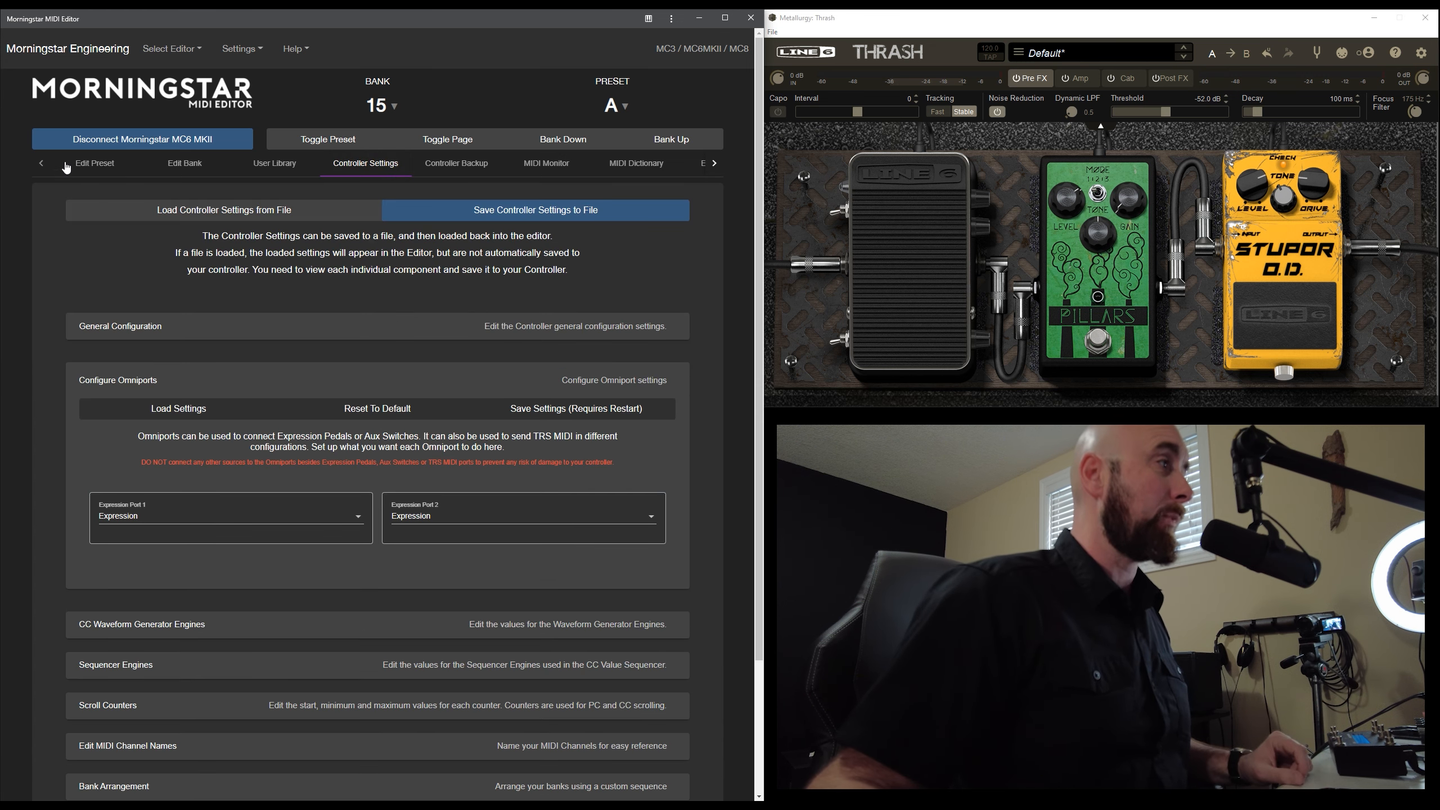
left_click(99, 165)
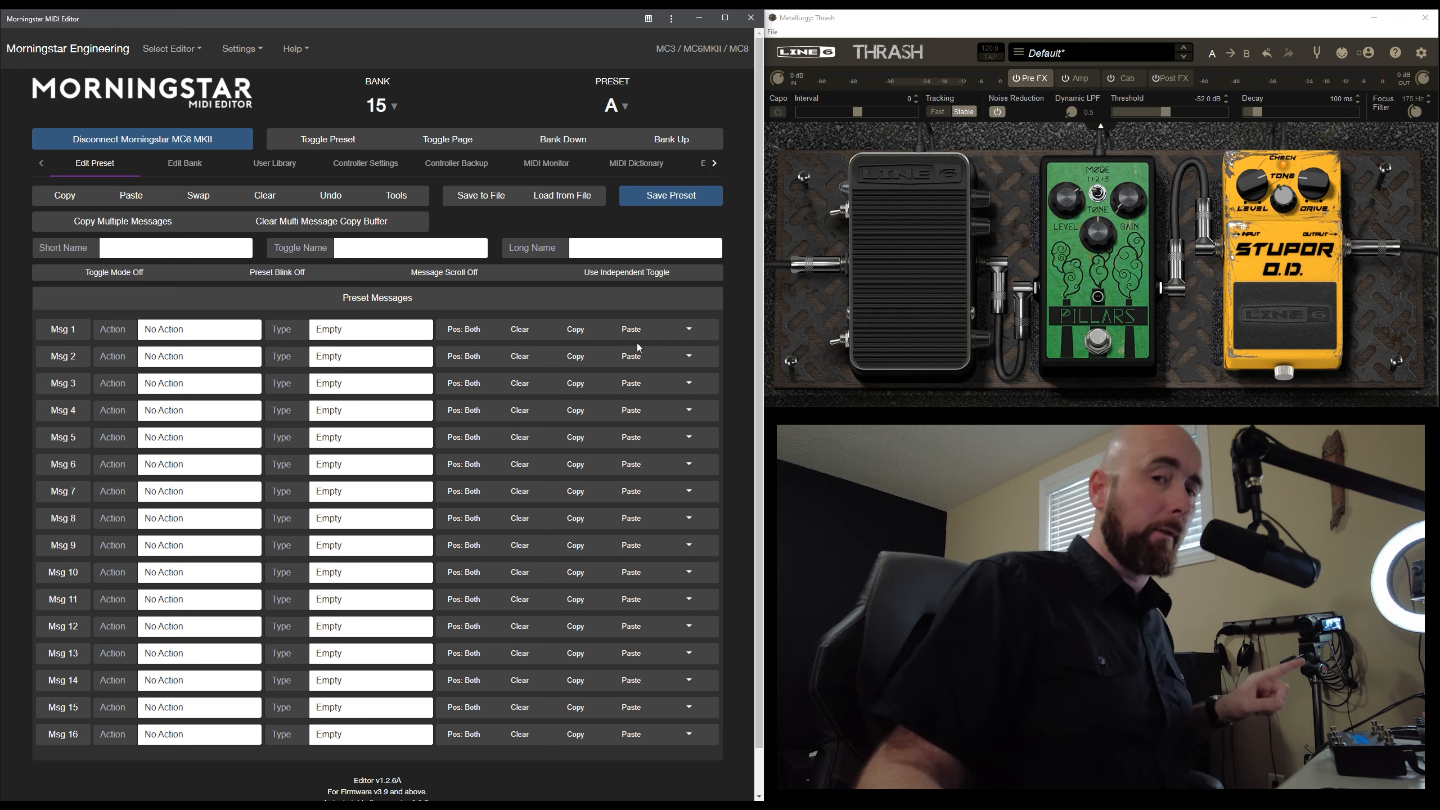
Check the MIDI input device in Thrash's audio settings and close them
mouse_move(894, 251)
mouse_move(980, 243)
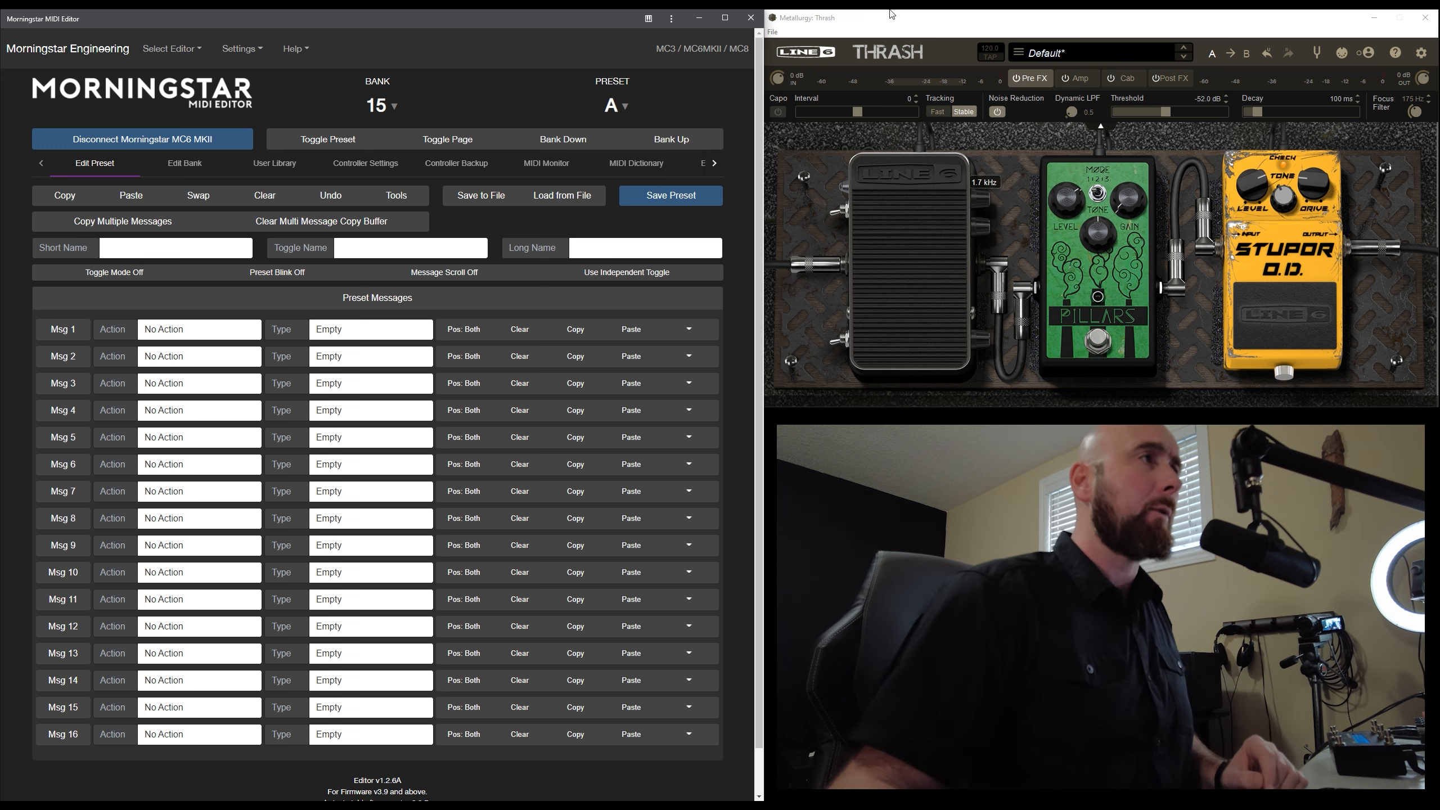
left_click(772, 32)
left_click(805, 47)
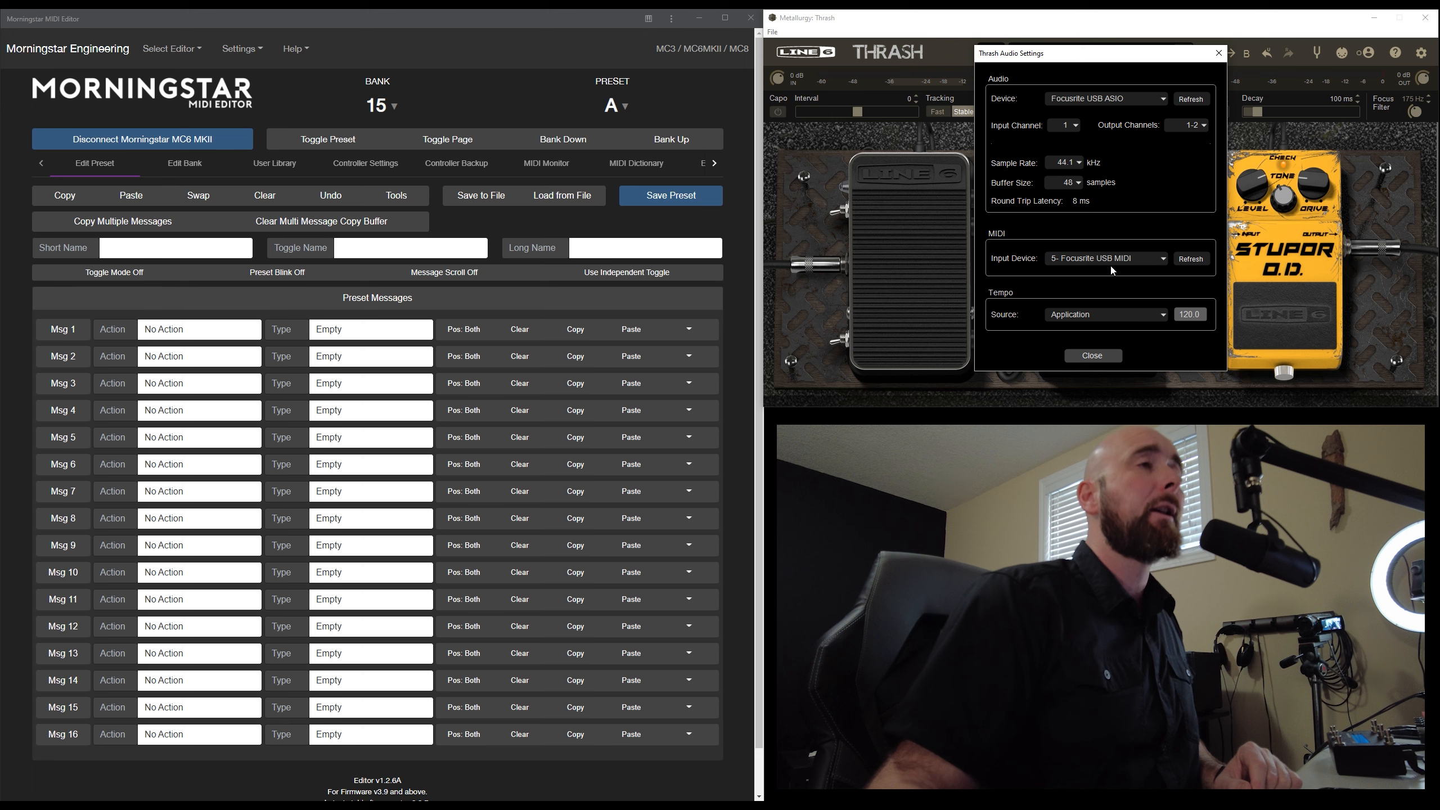
left_click(1105, 361)
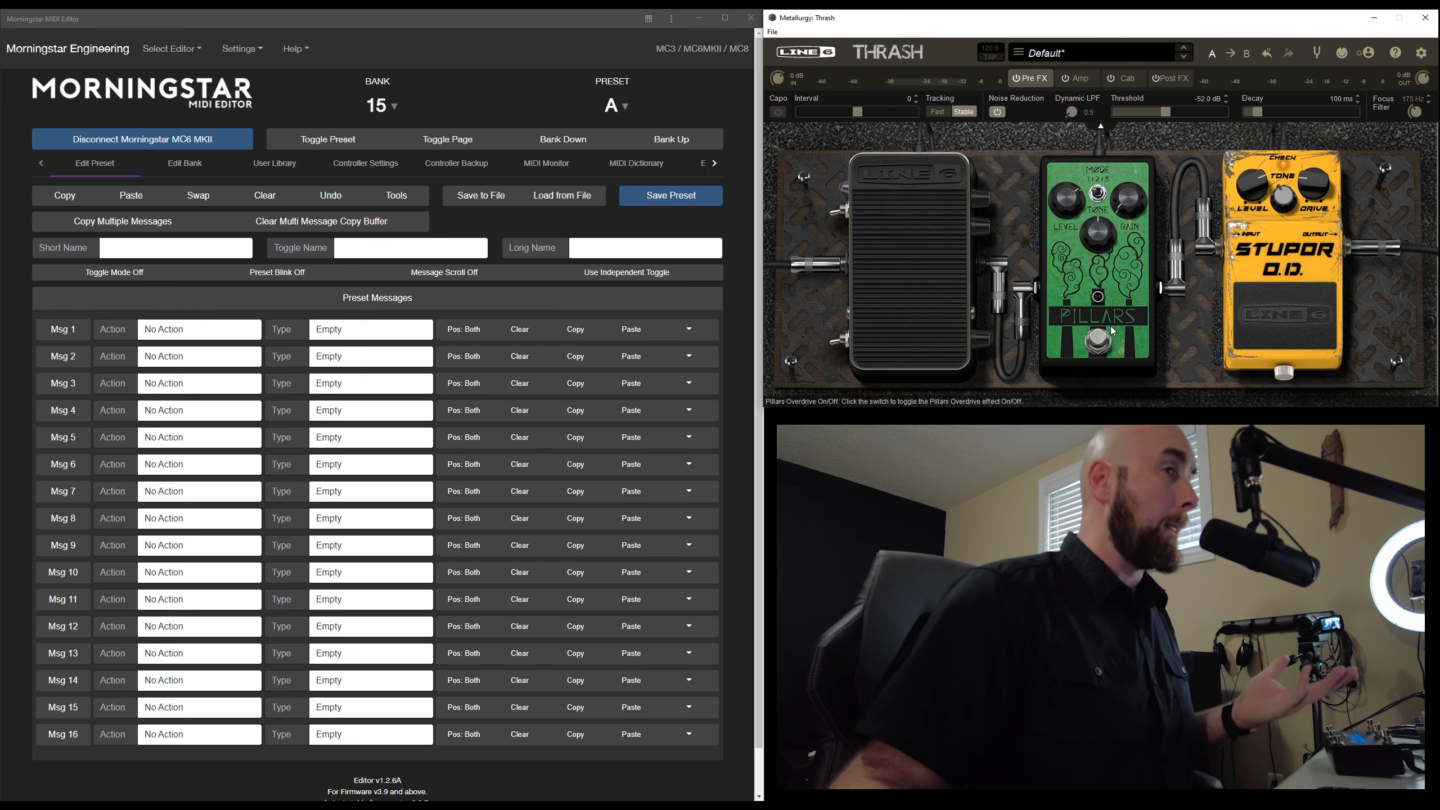
Give preset A in bank 15 the short name Pillars and save the preset
left_click(200, 252)
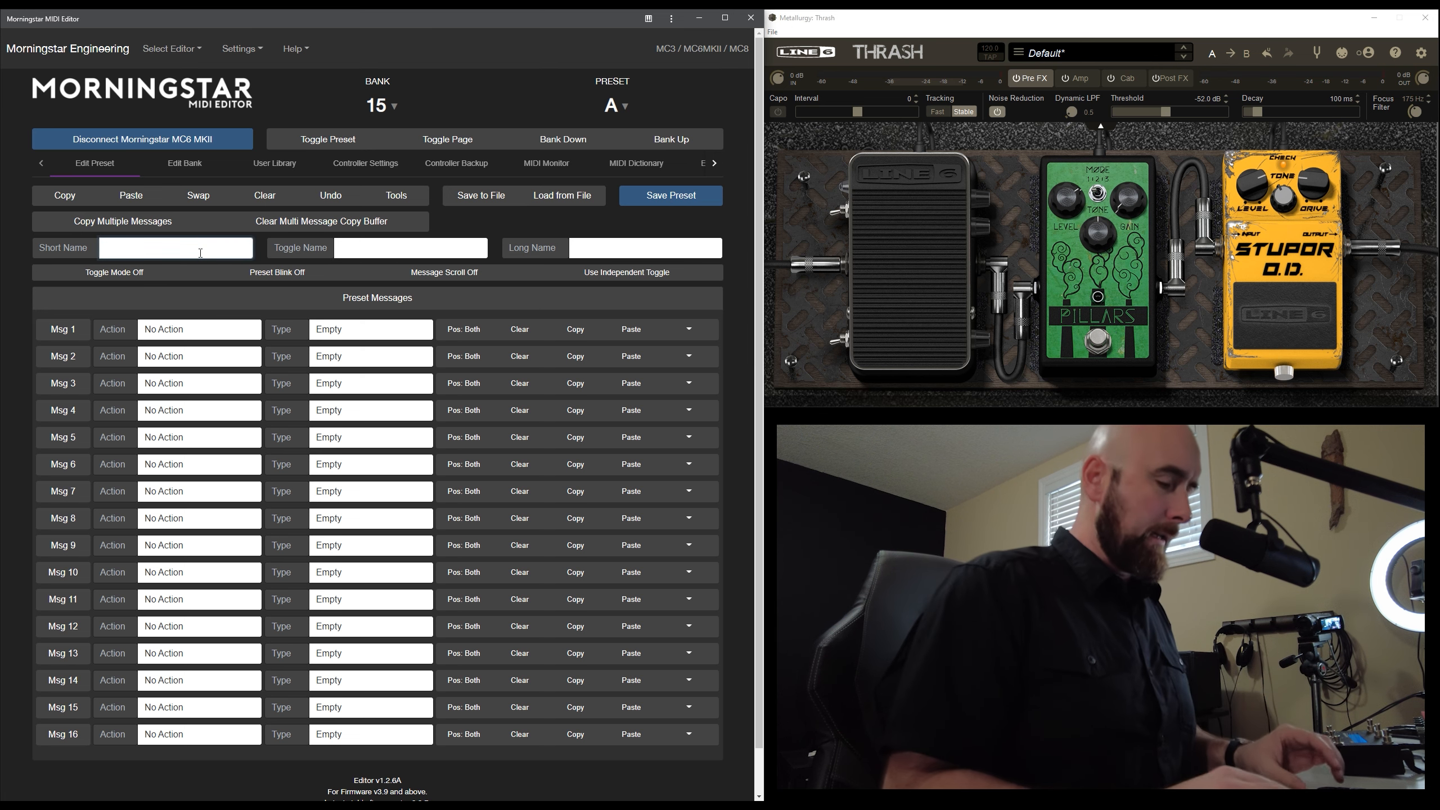
type("Pillars")
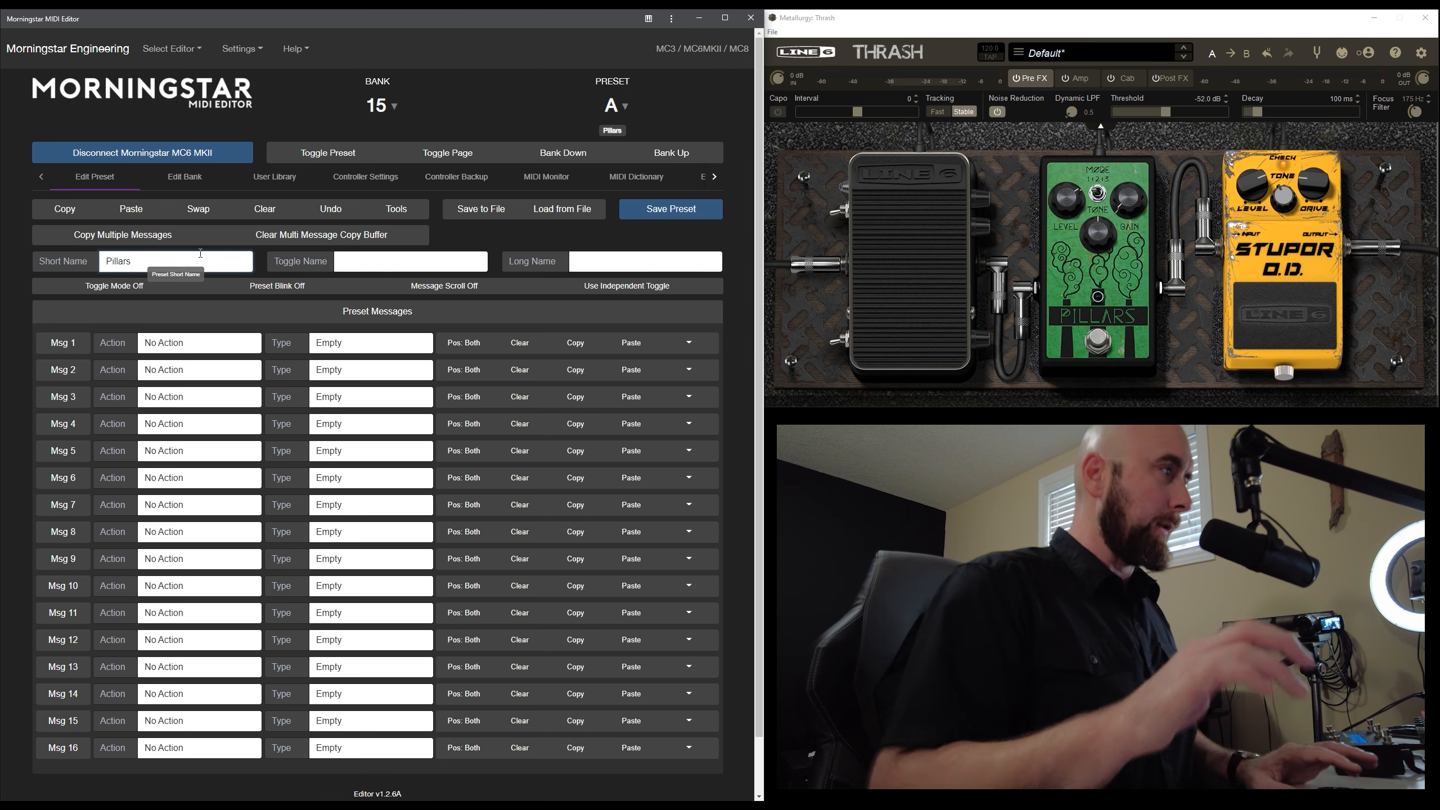
left_click(650, 207)
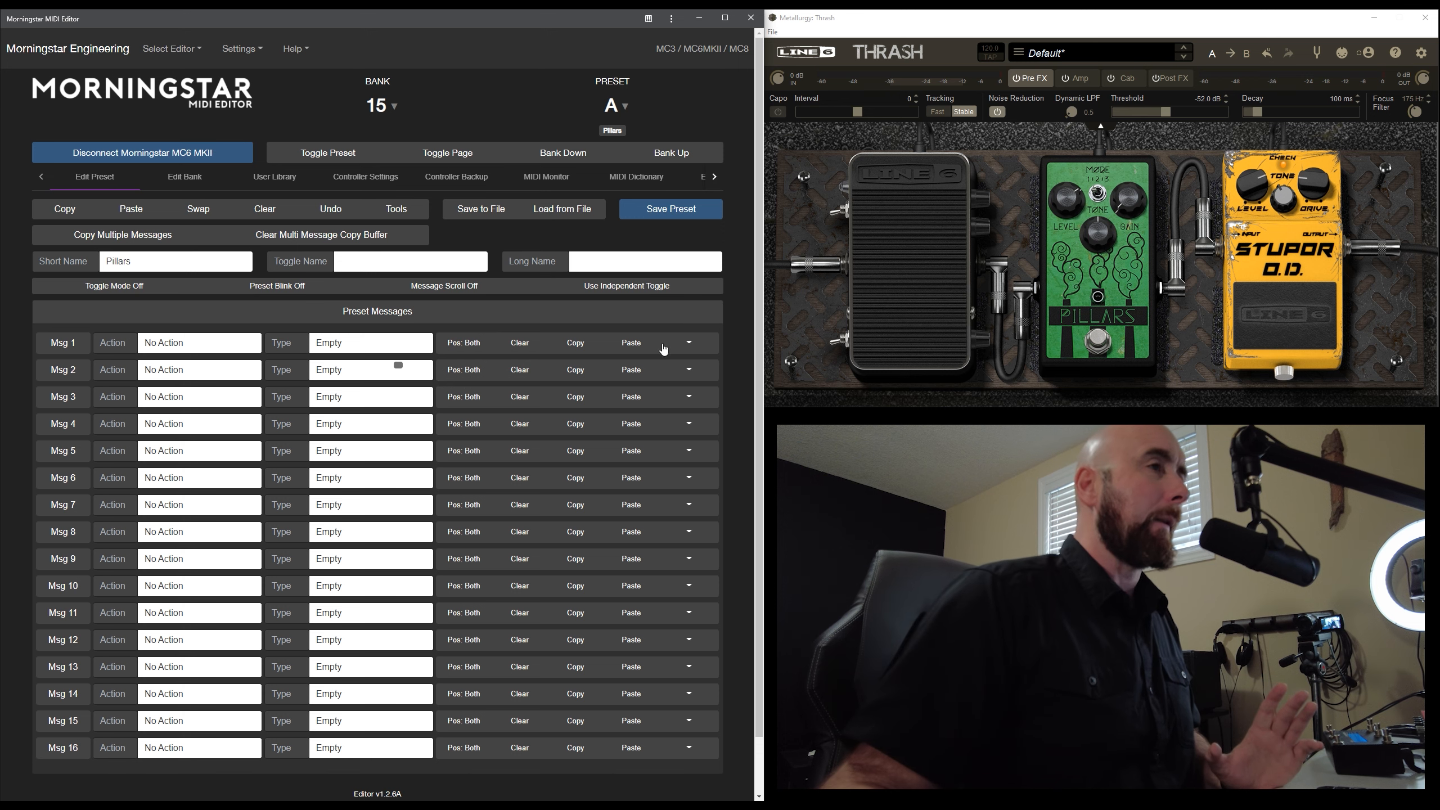
Set message 1 of the Pillars preset to the Press action with the Control Change type
left_click(243, 352)
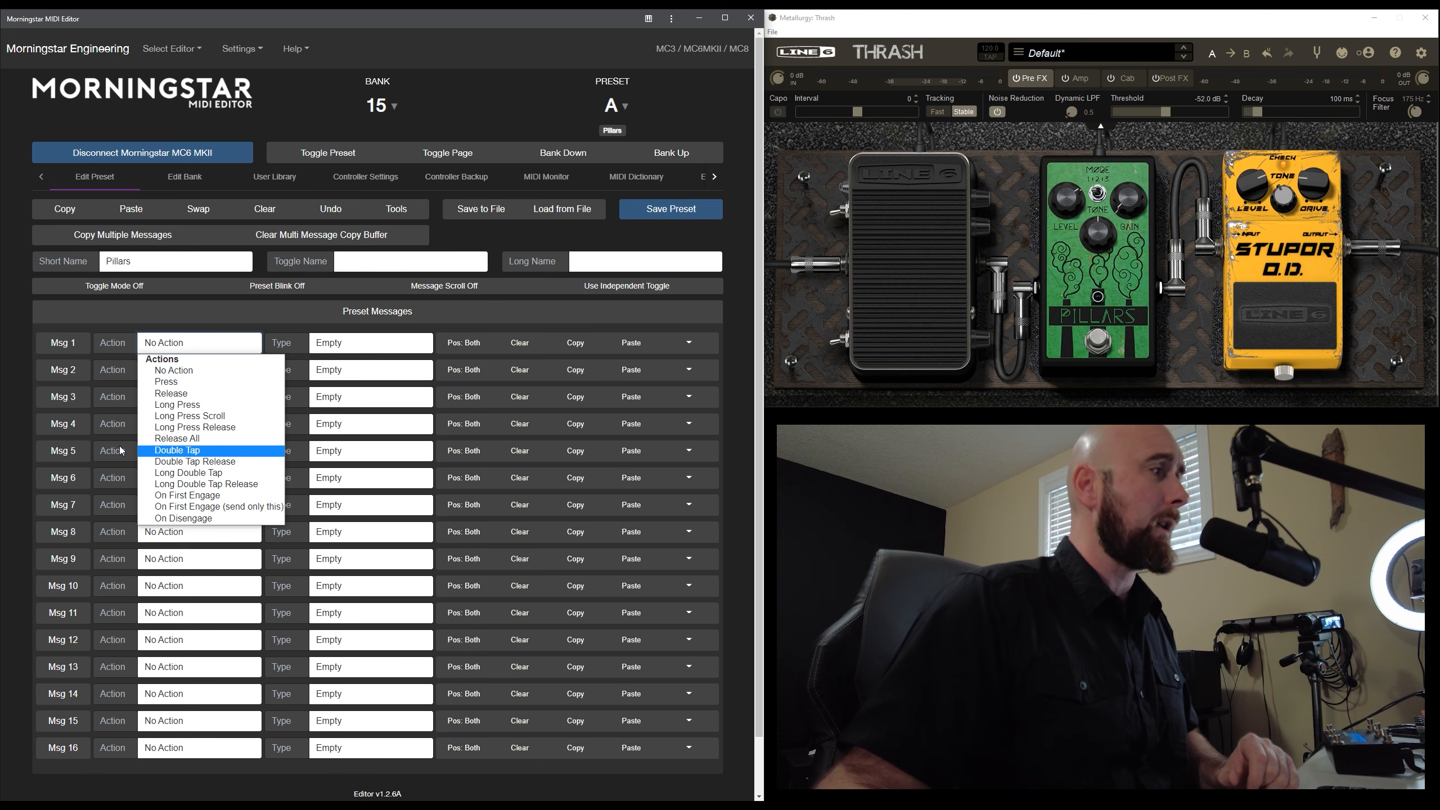
left_click(195, 386)
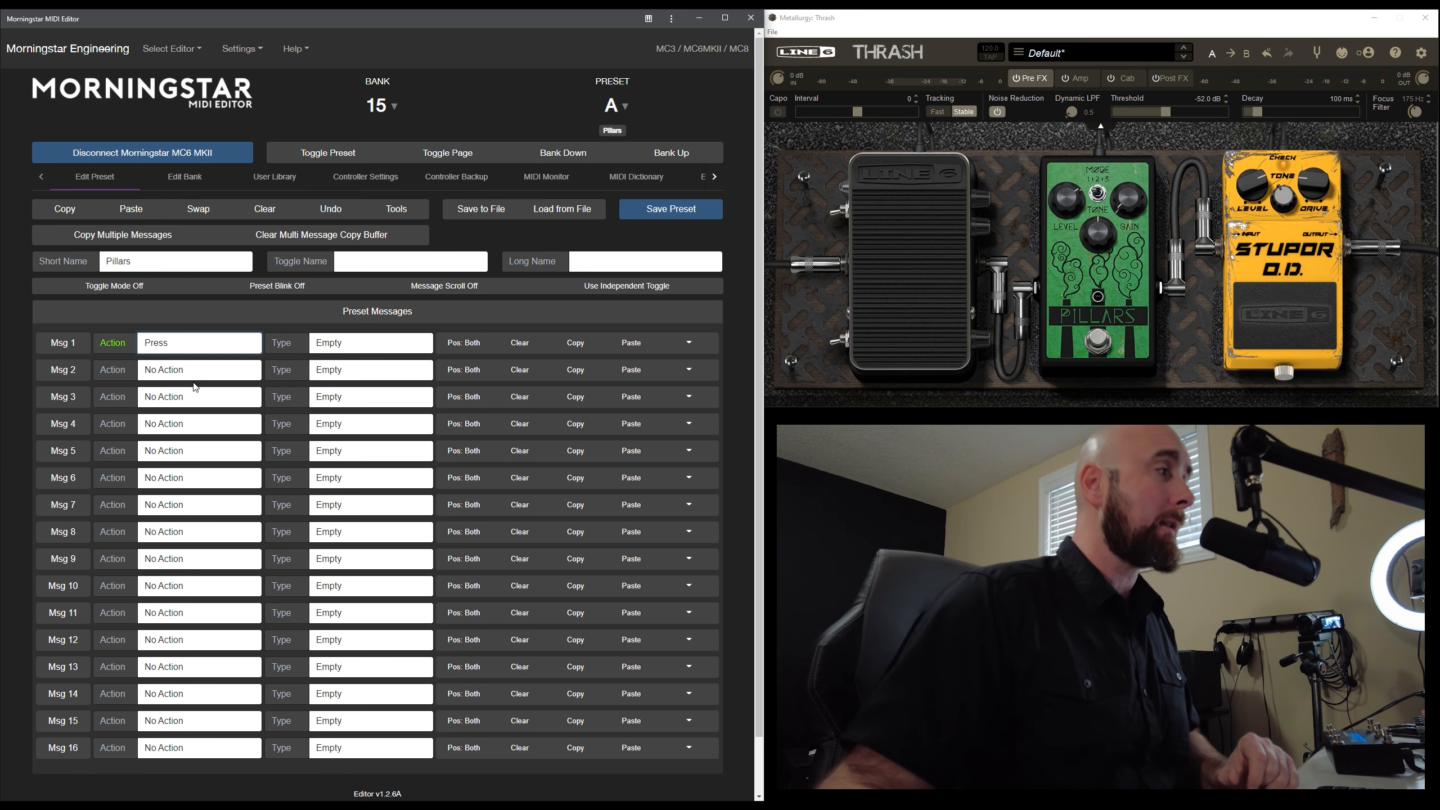
left_click(363, 343)
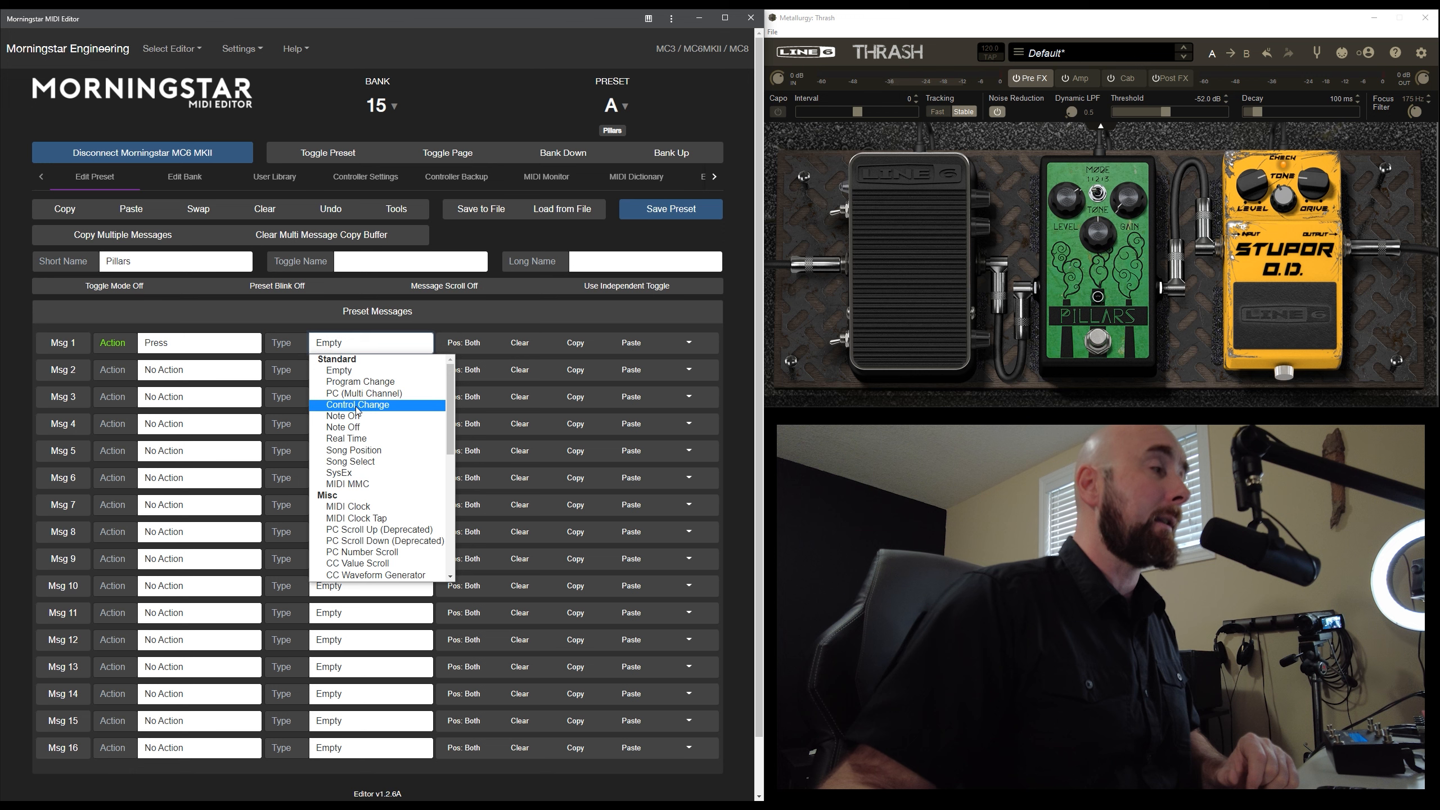
left_click(358, 406)
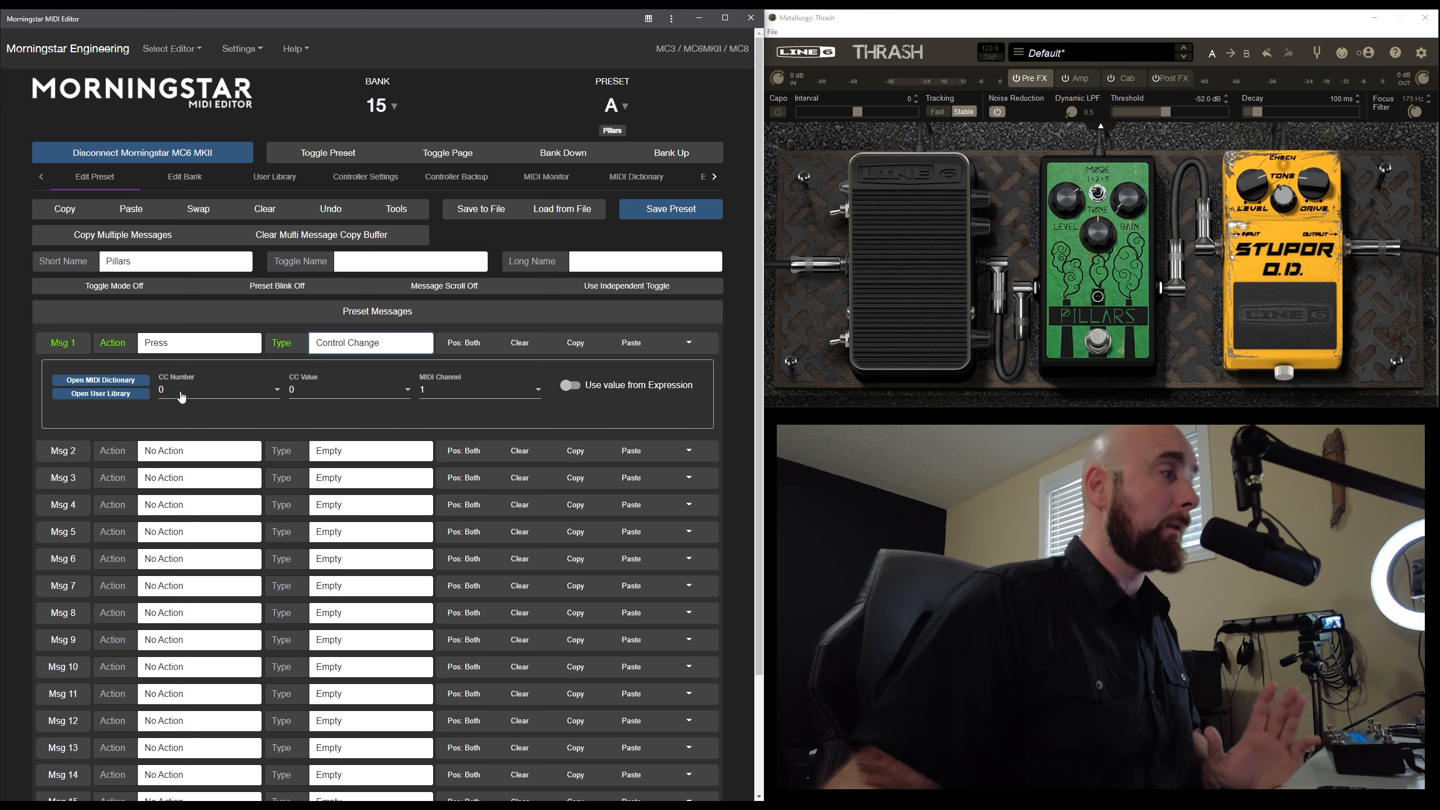
Look through the CC value range for message 1, choose 0 and save the preset
left_click(295, 397)
mouse_move(407, 421)
left_mouse_down()
mouse_move(413, 601)
mouse_move(419, 407)
left_mouse_up()
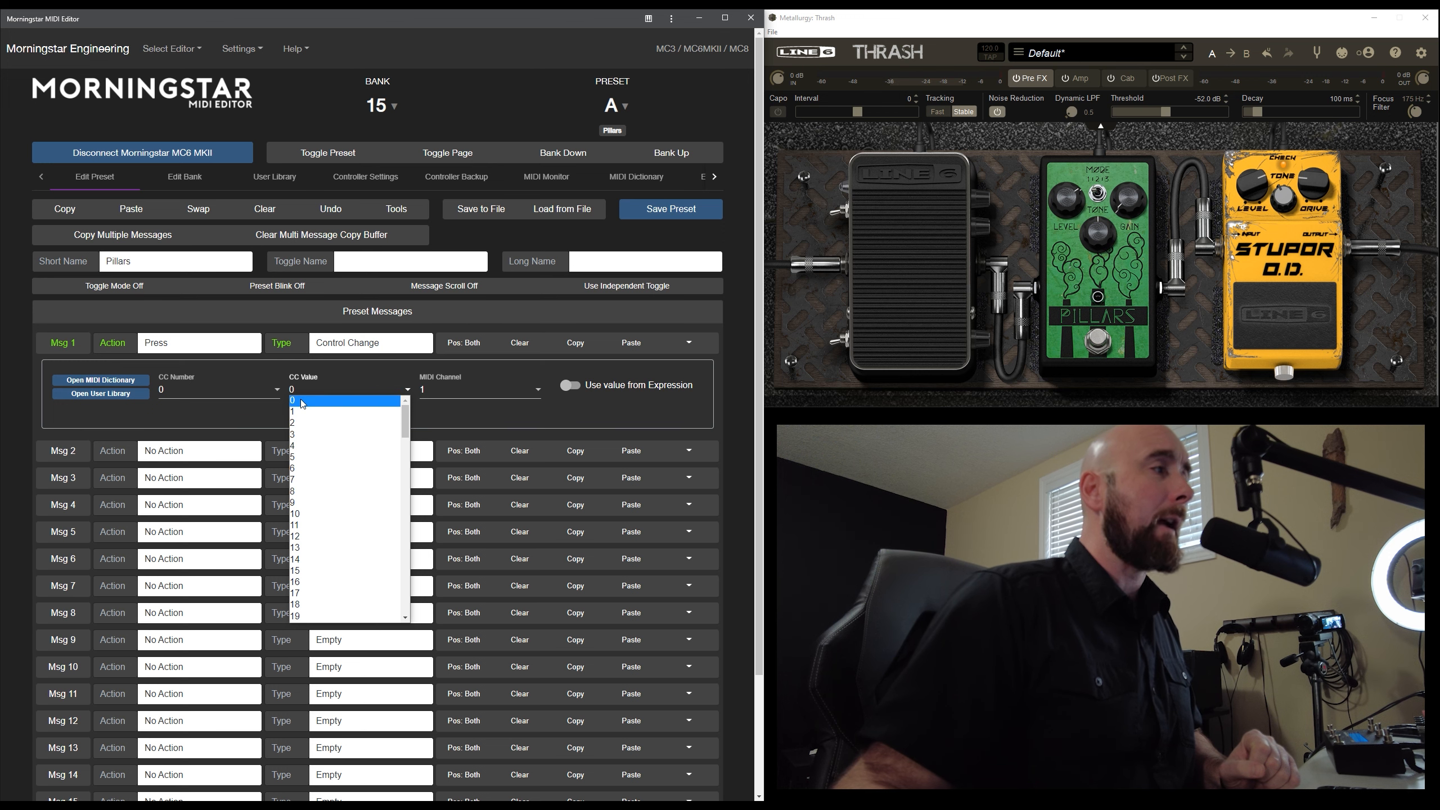
left_click_drag(413, 422, 420, 537)
scroll(317, 440, "up", 2)
scroll(317, 442, "up", 3)
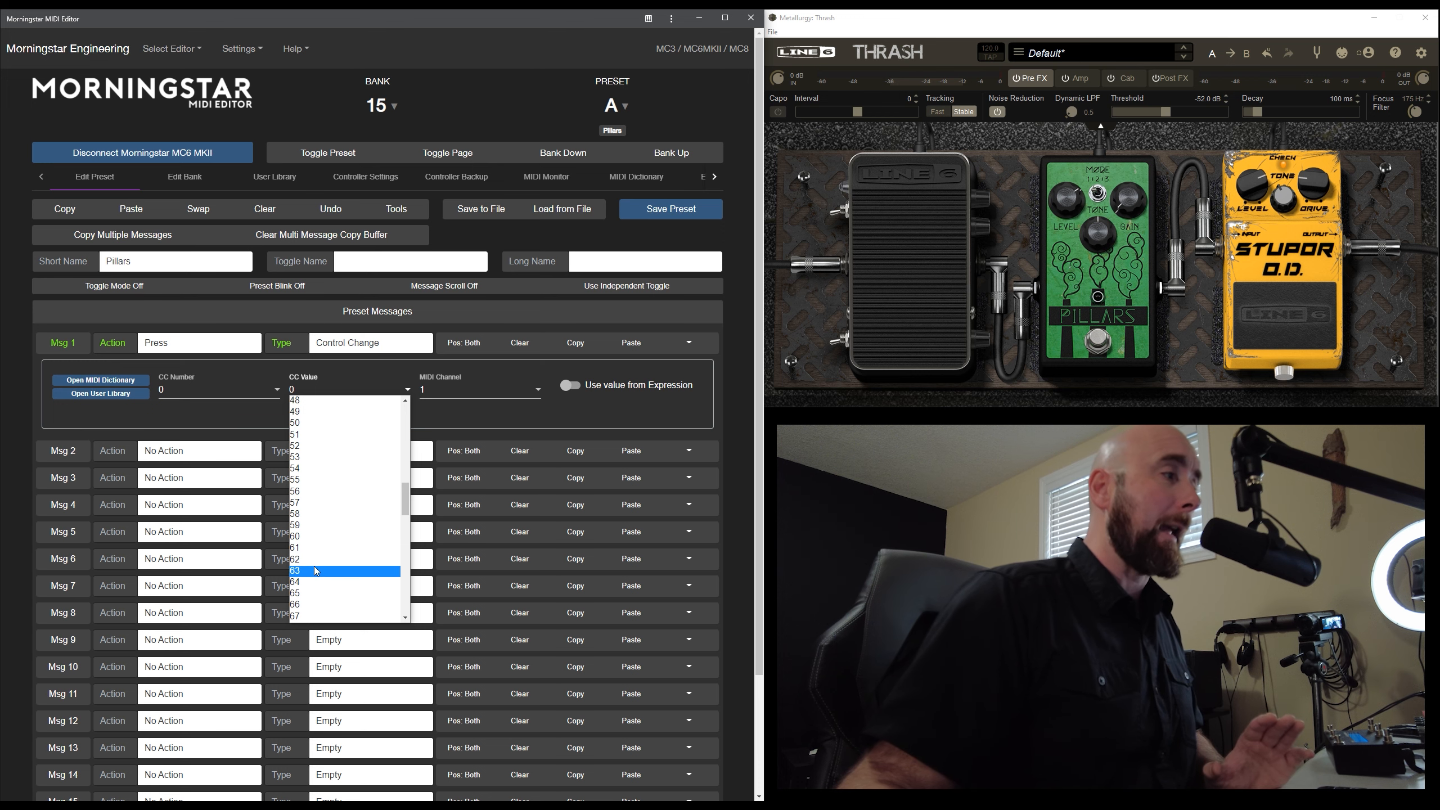
scroll(321, 578, "down", 18)
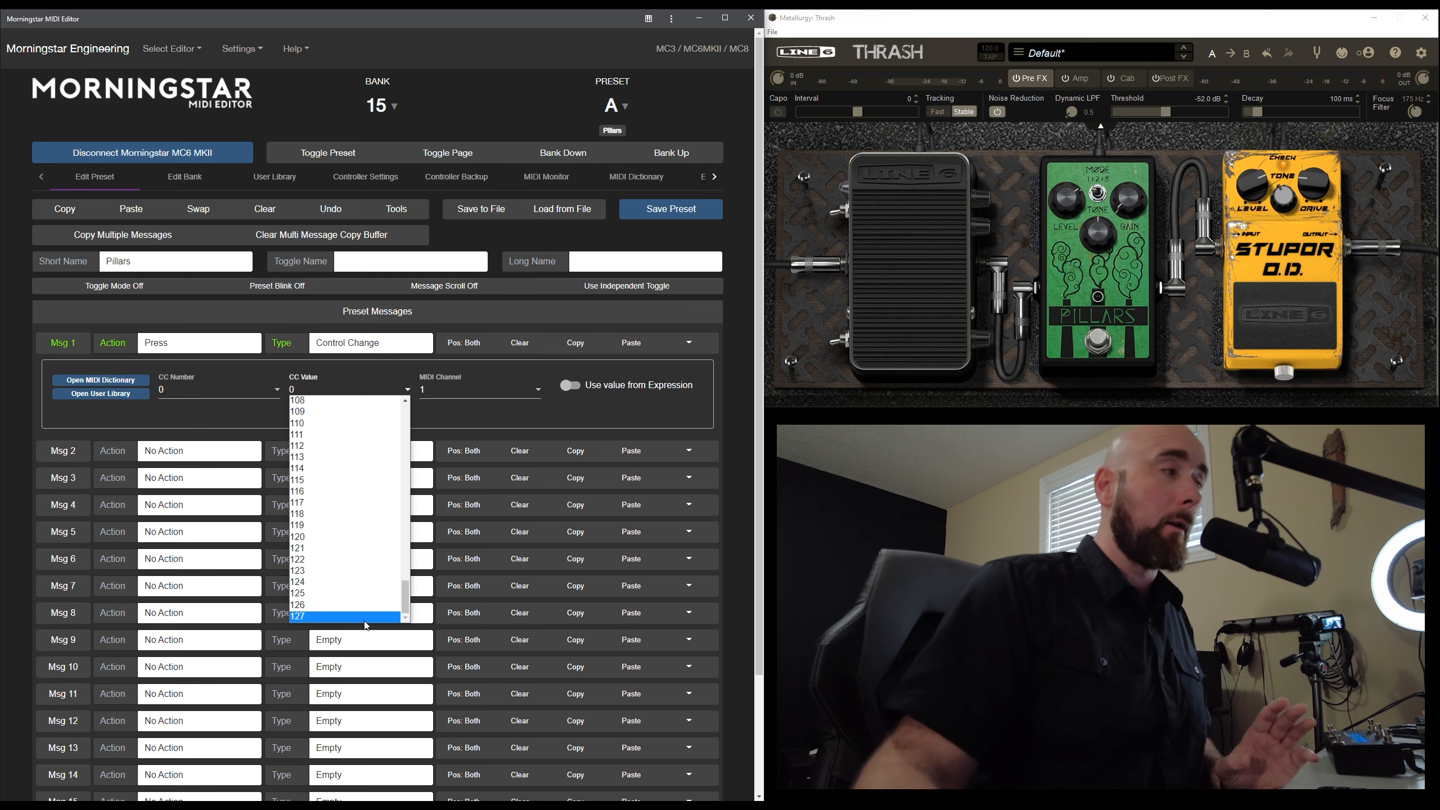
scroll(347, 546, "up", 20)
scroll(351, 533, "up", 8)
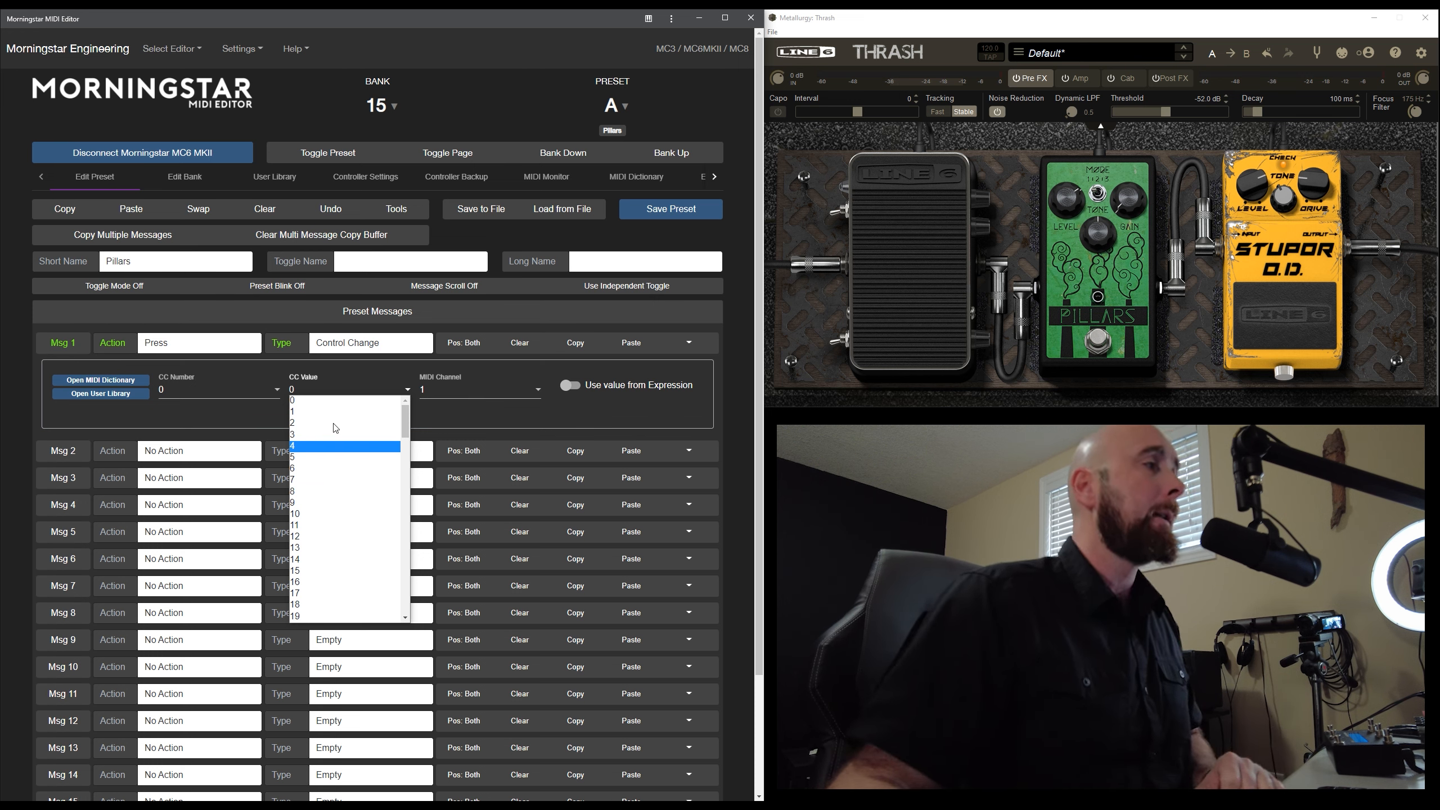
left_click(329, 404)
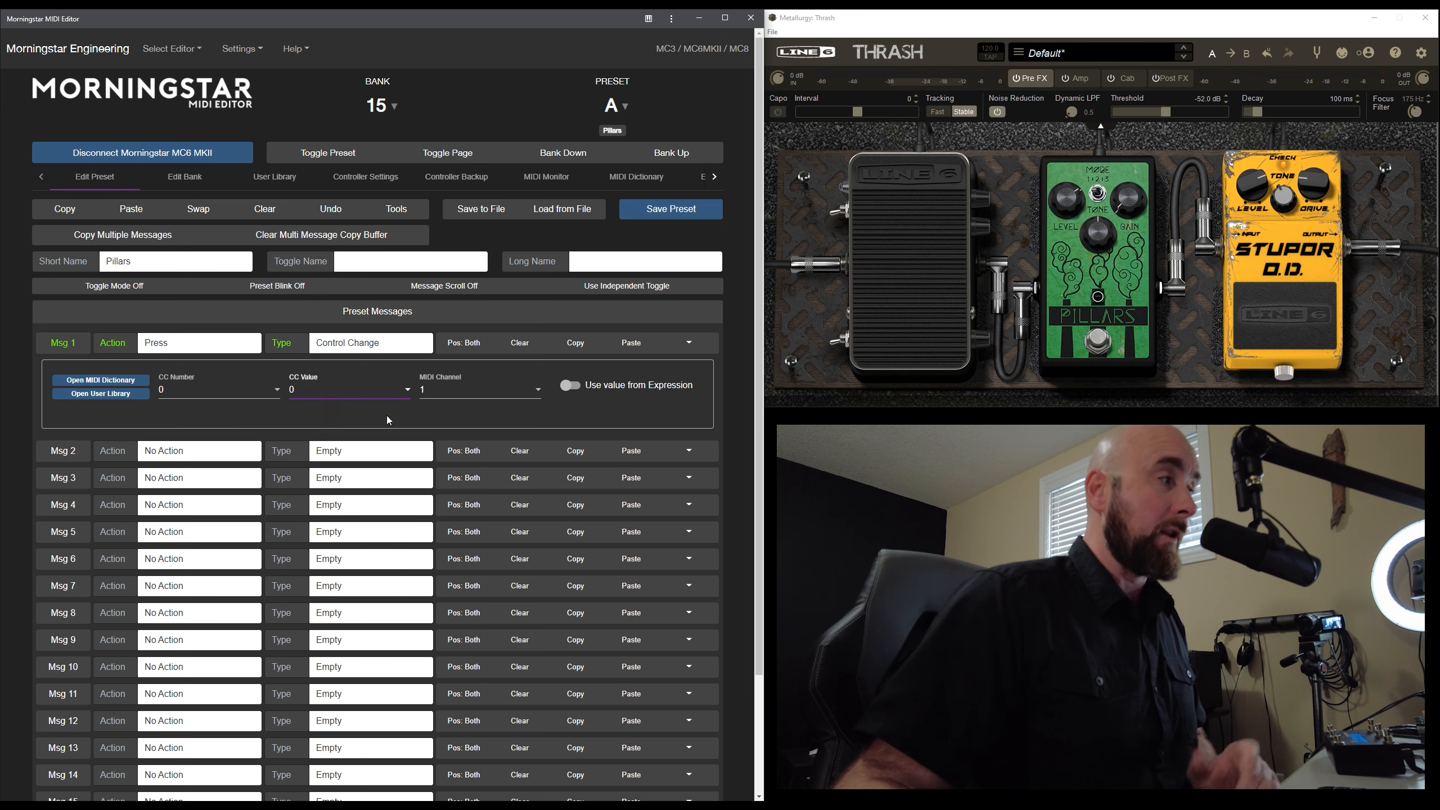
left_click(695, 209)
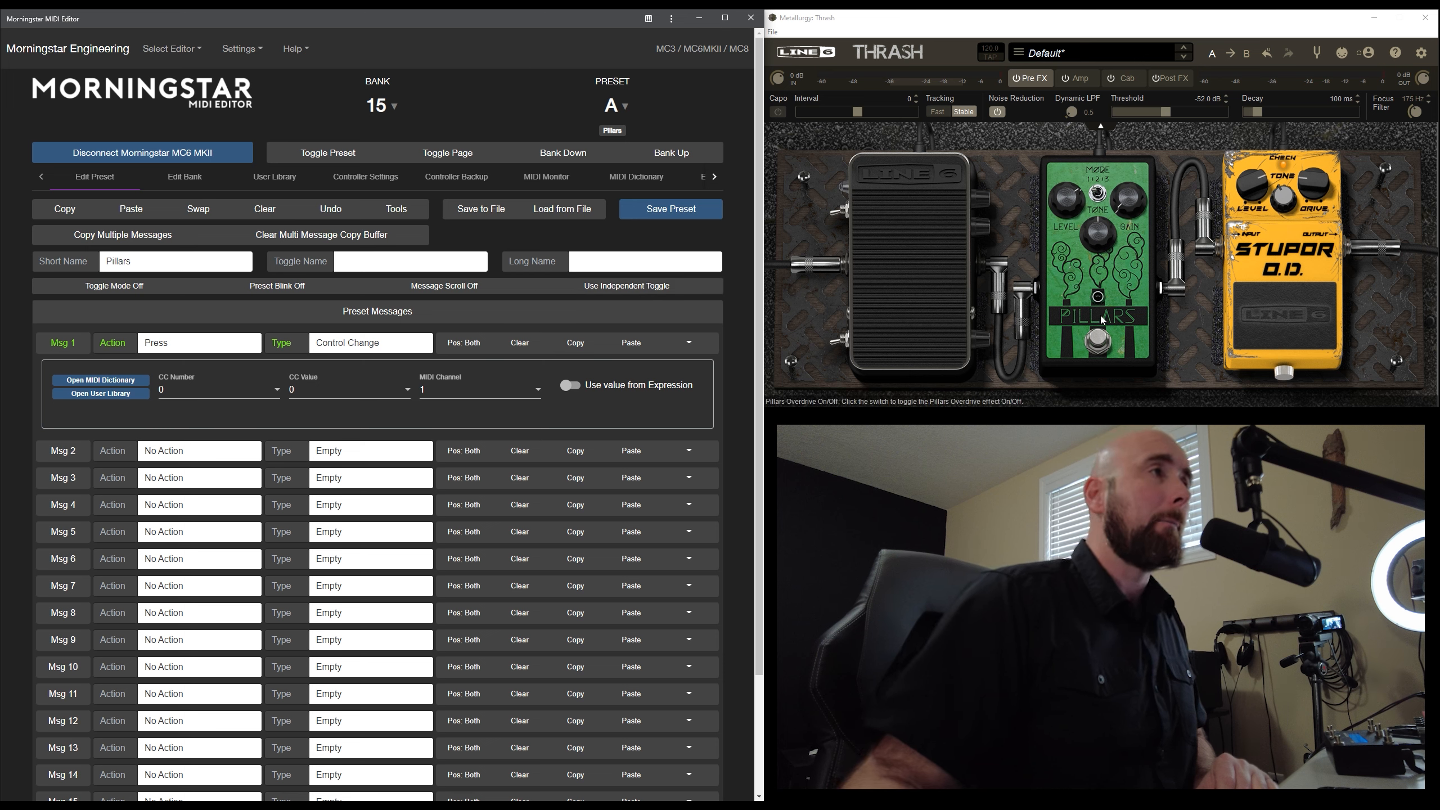
Examine in Thrash's MIDI Learn mode which amp, cab and Post FX controls can be mapped, and return to Pre FX
left_click(1342, 54)
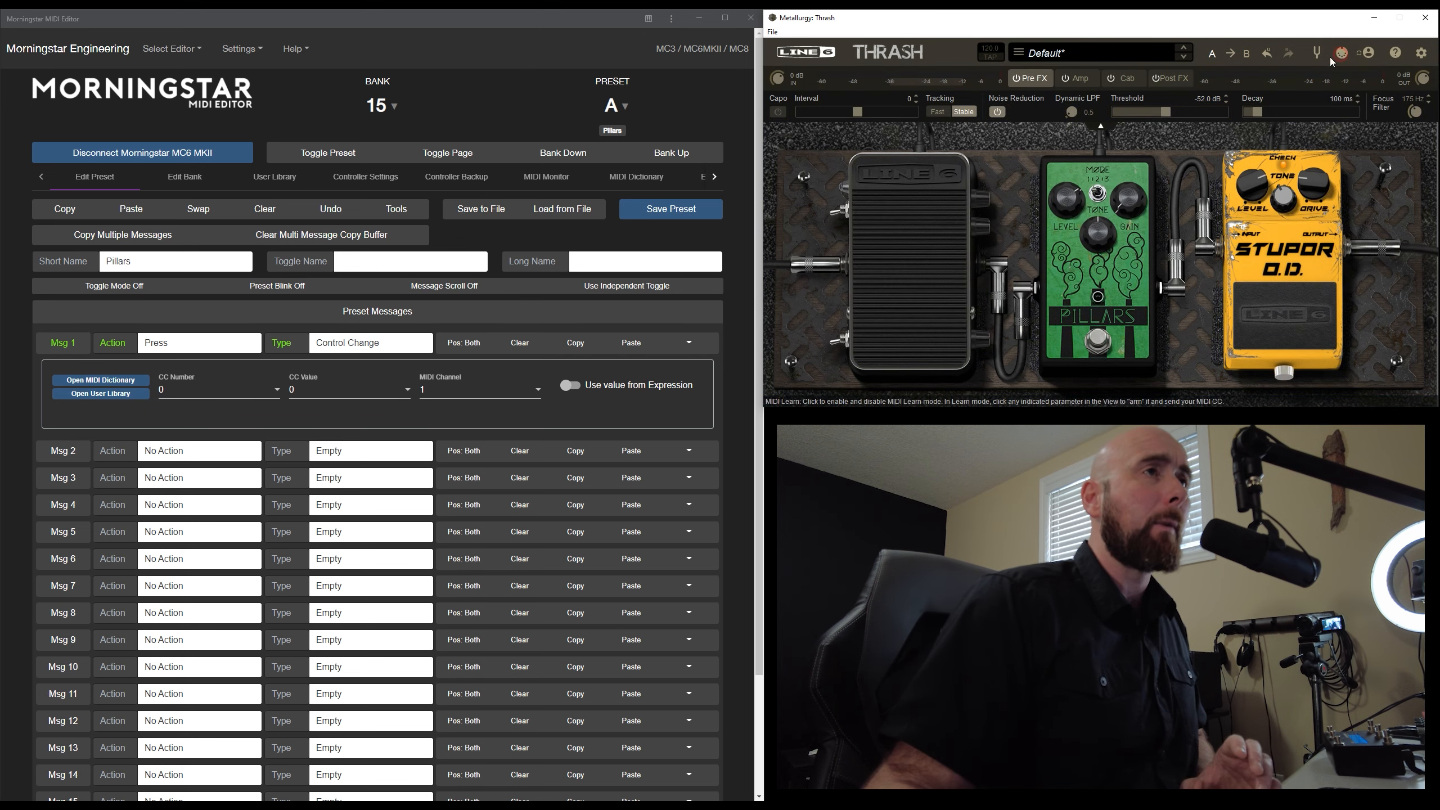
left_click(1067, 79)
left_click(1344, 55)
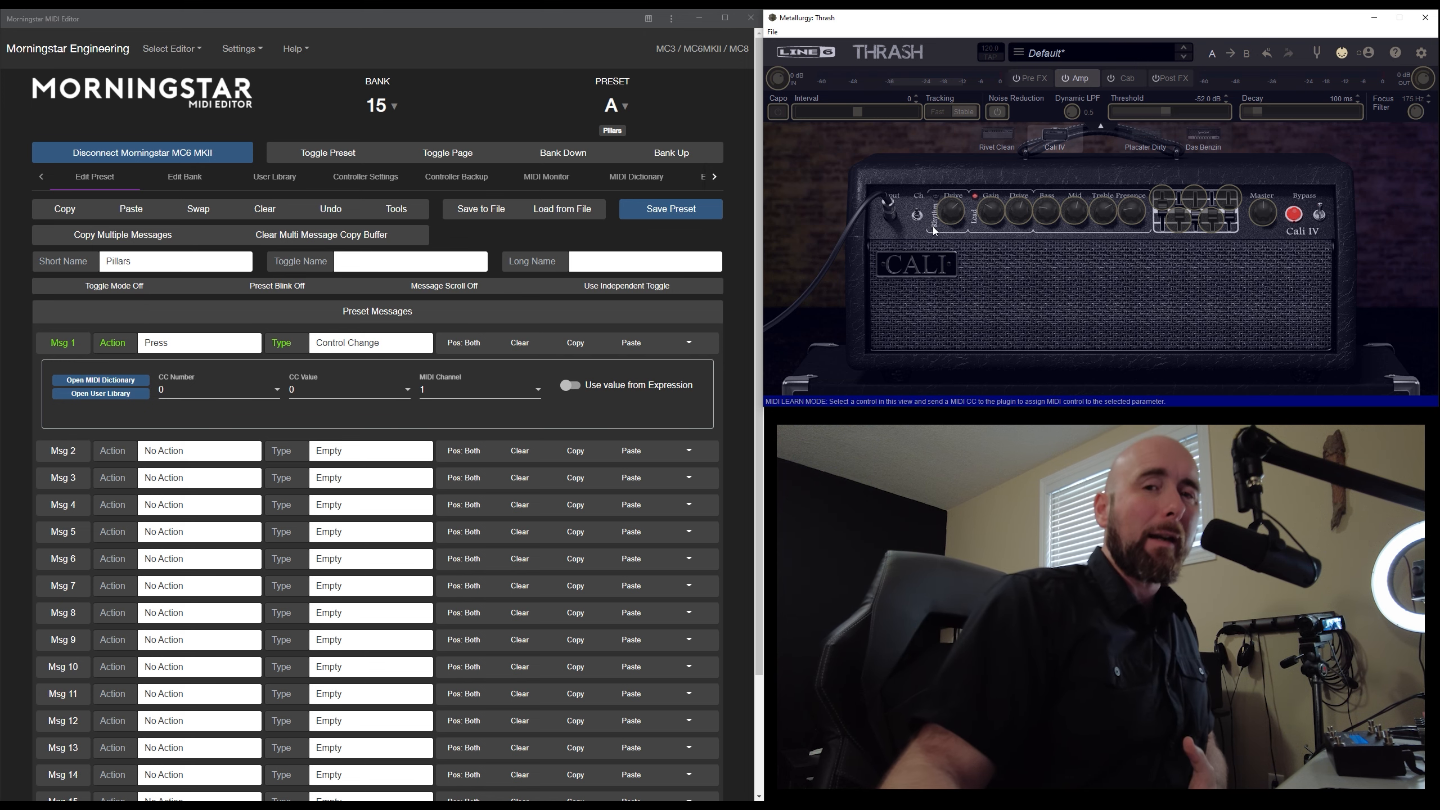
left_click(1343, 54)
left_click(1343, 54)
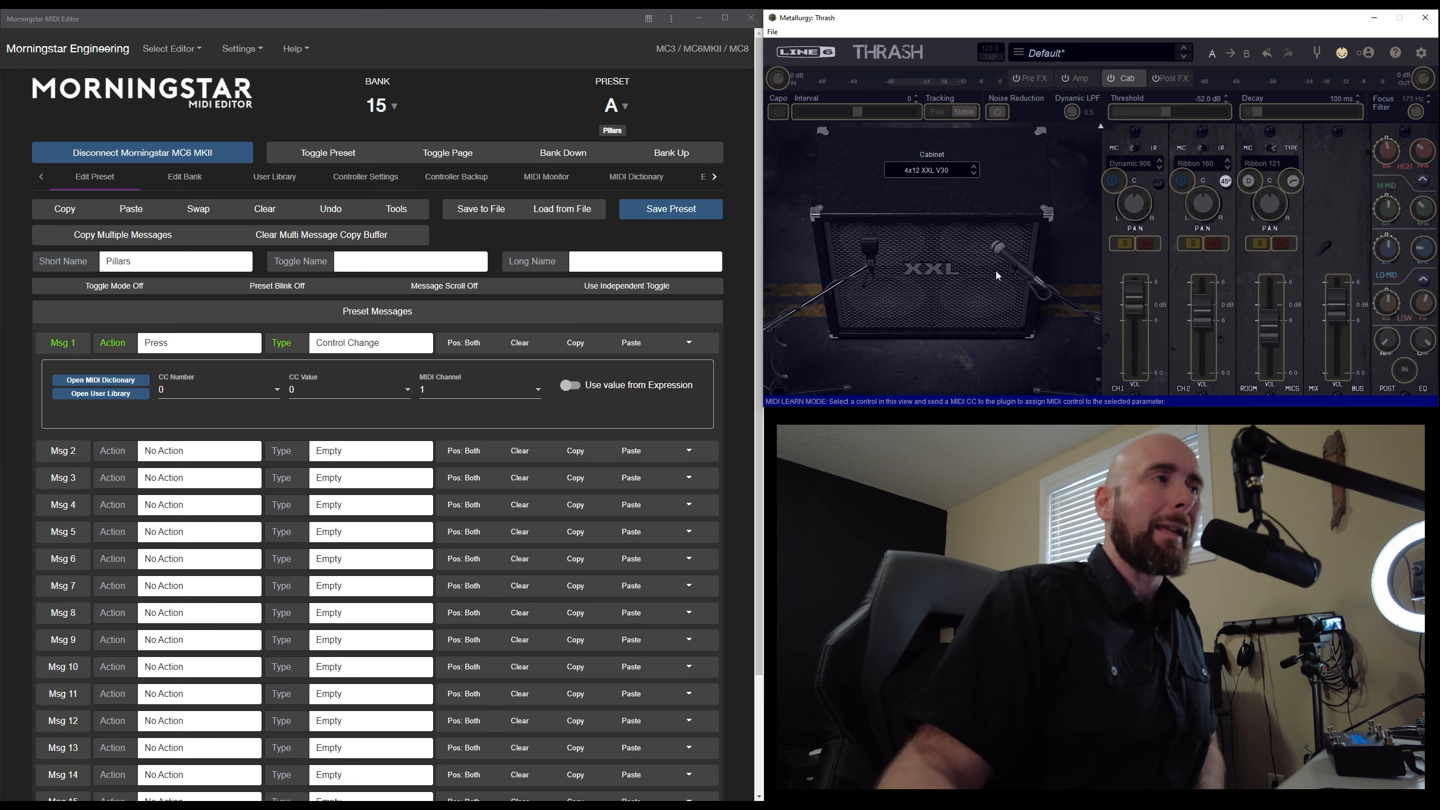
left_click(1343, 52)
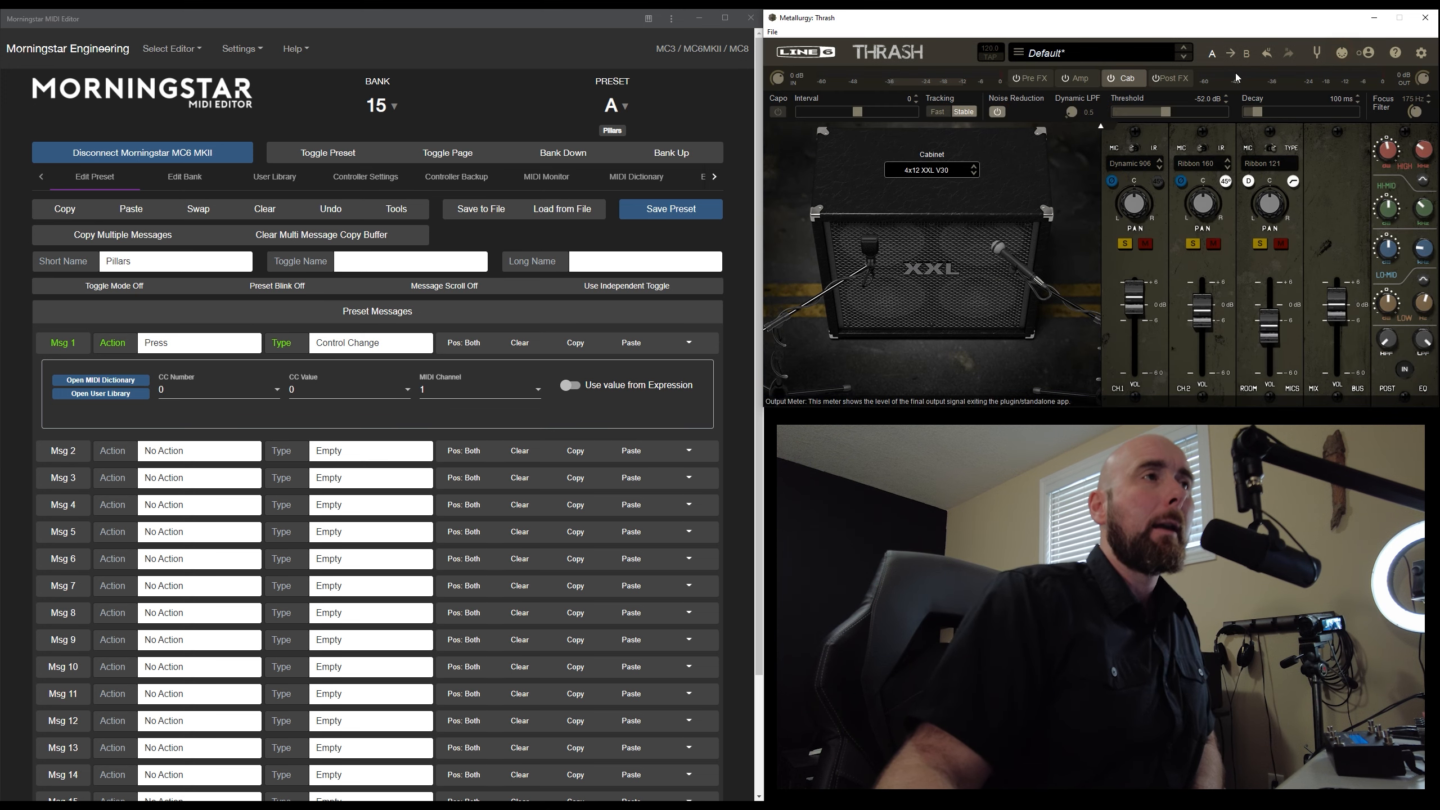
left_click(1174, 78)
left_click(1343, 56)
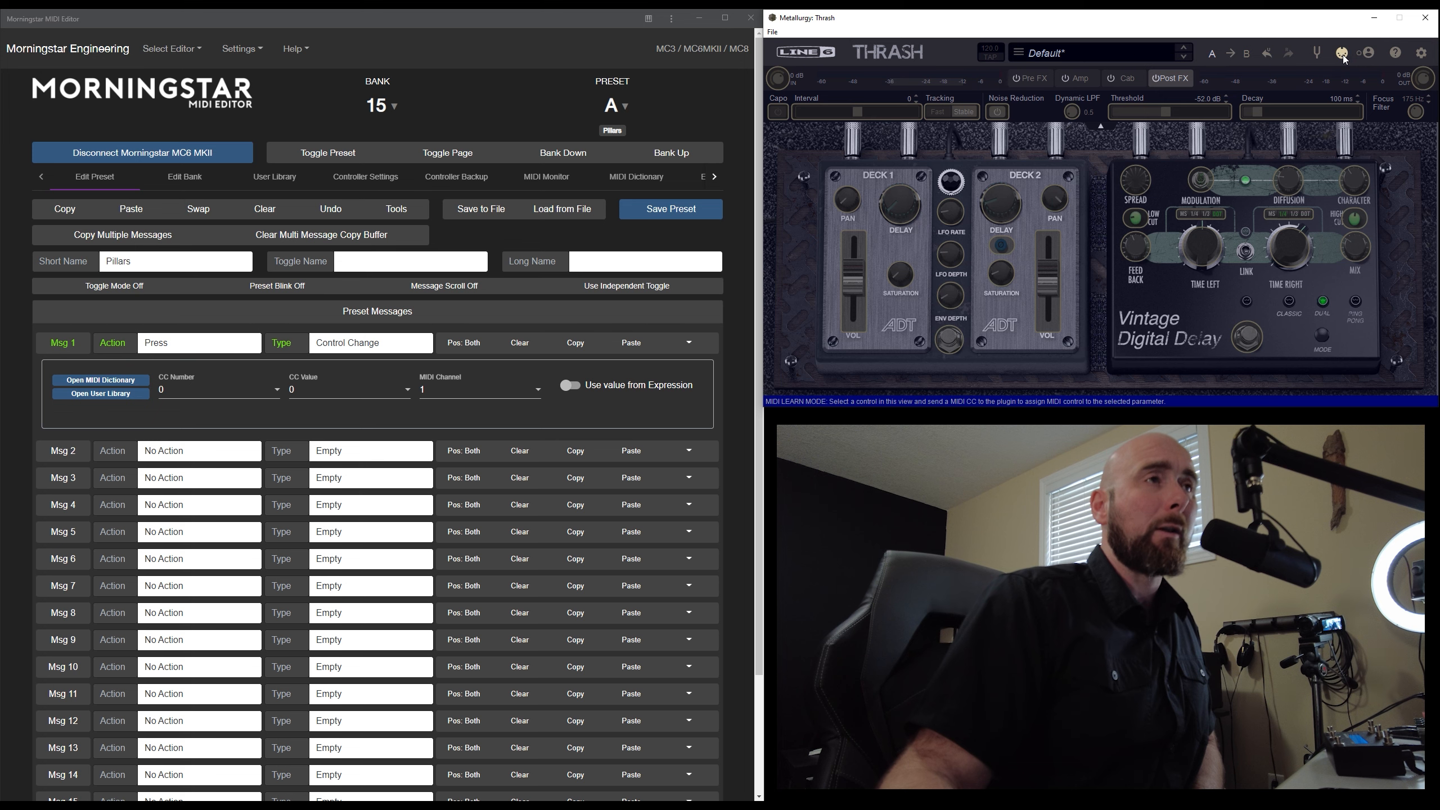
left_click(1343, 54)
left_click(1035, 85)
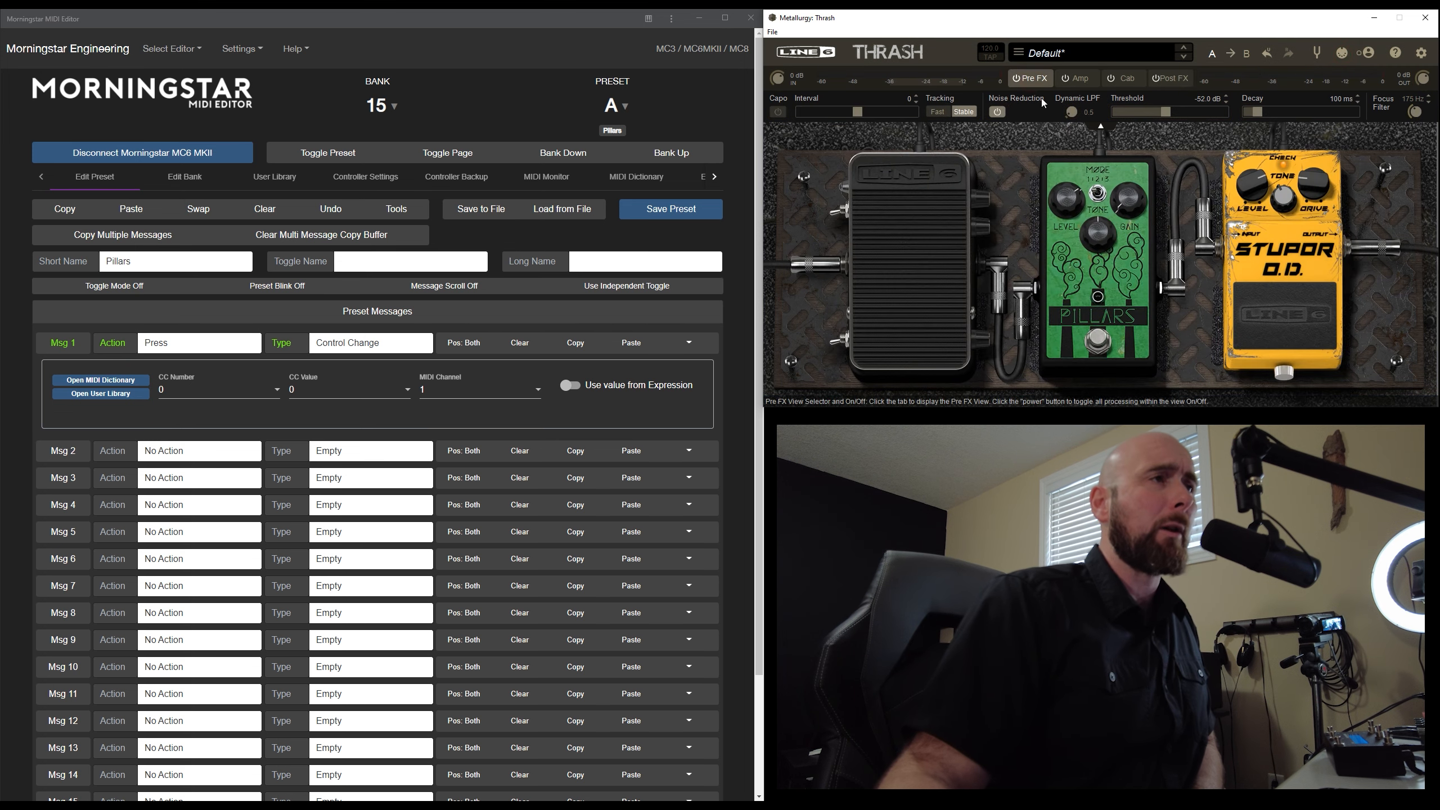
Map CC 0 to the Pillars overdrive's on/off switch with MIDI Learn, leave the mode and toggle the pedal
left_click(1342, 54)
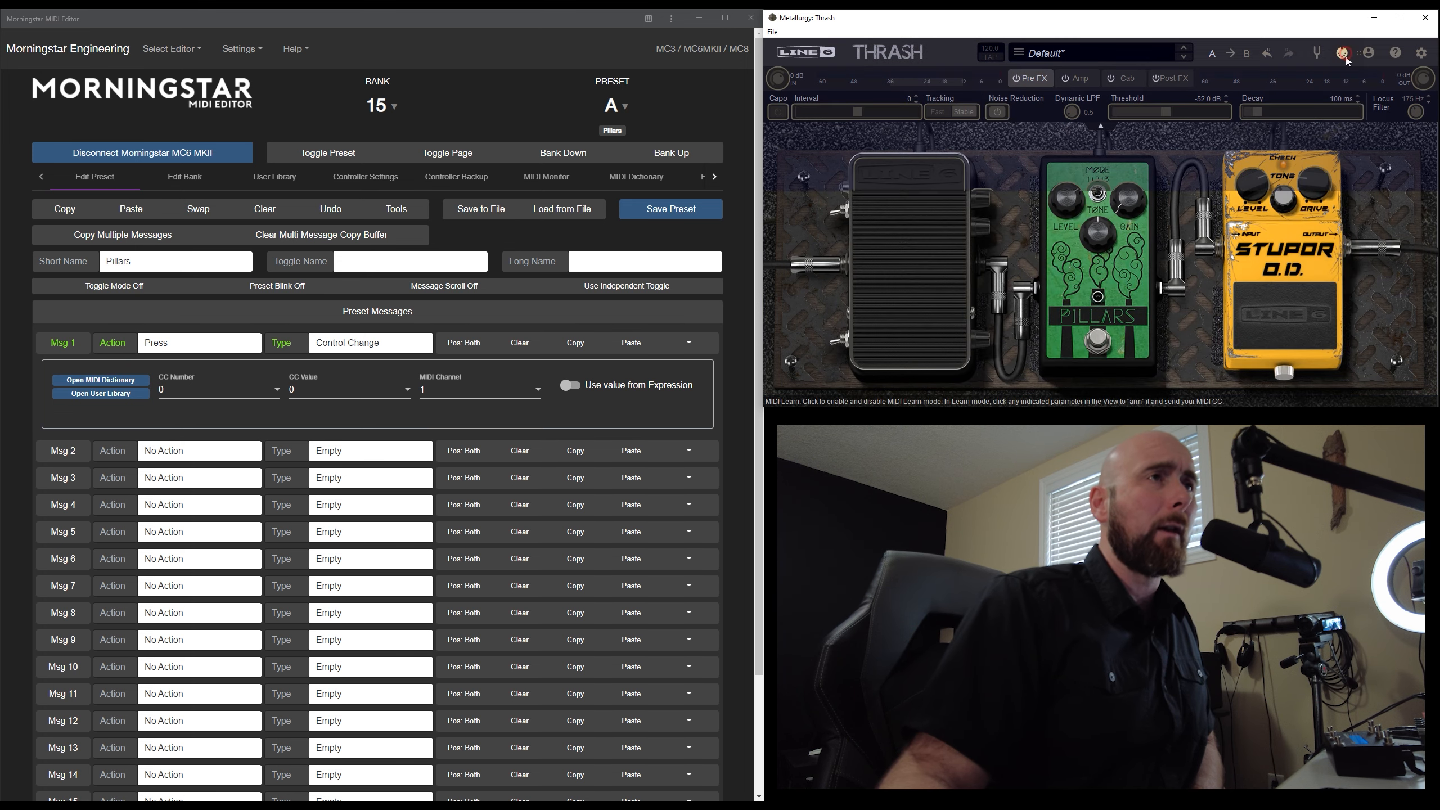
left_click(1098, 341)
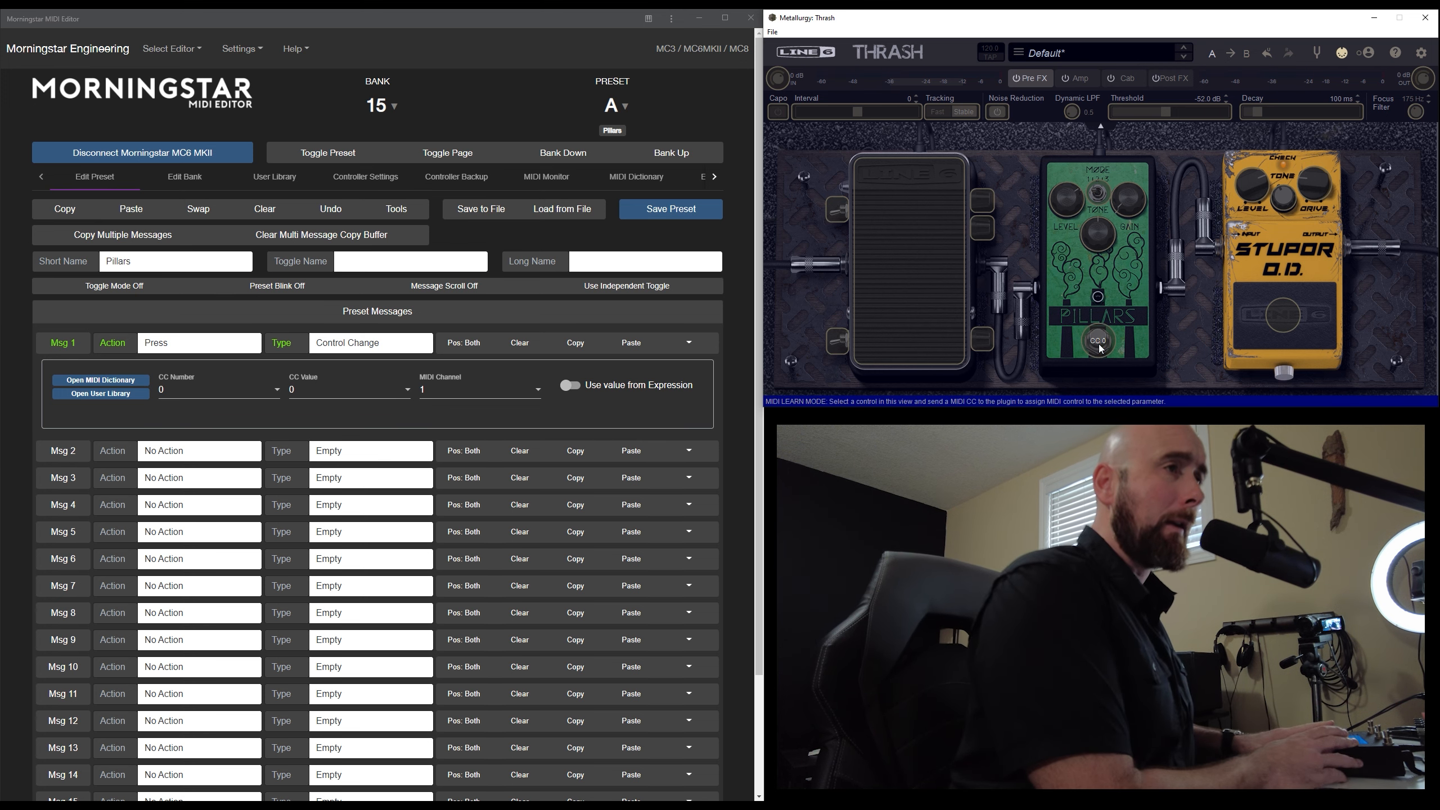
mouse_move(1097, 345)
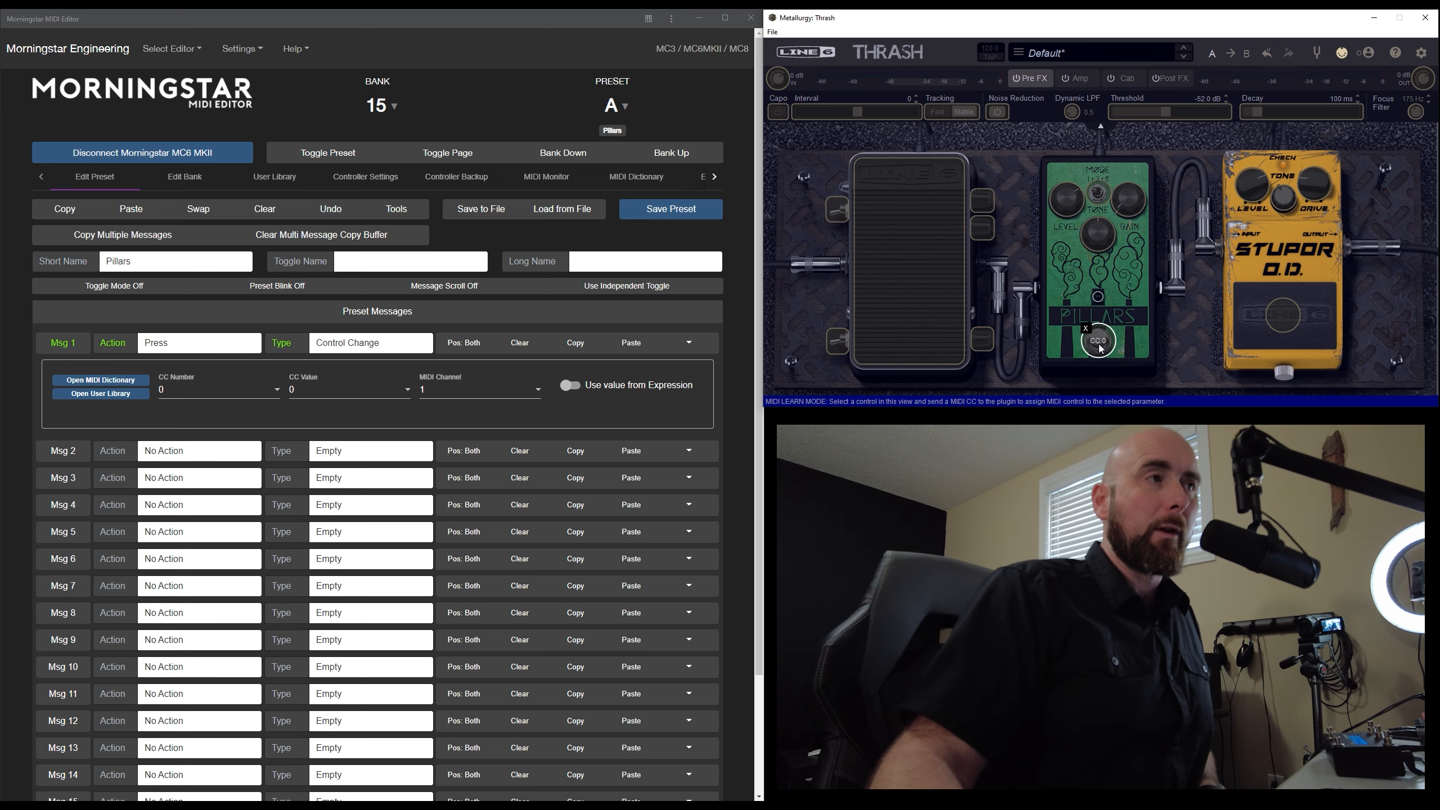
left_click(1342, 54)
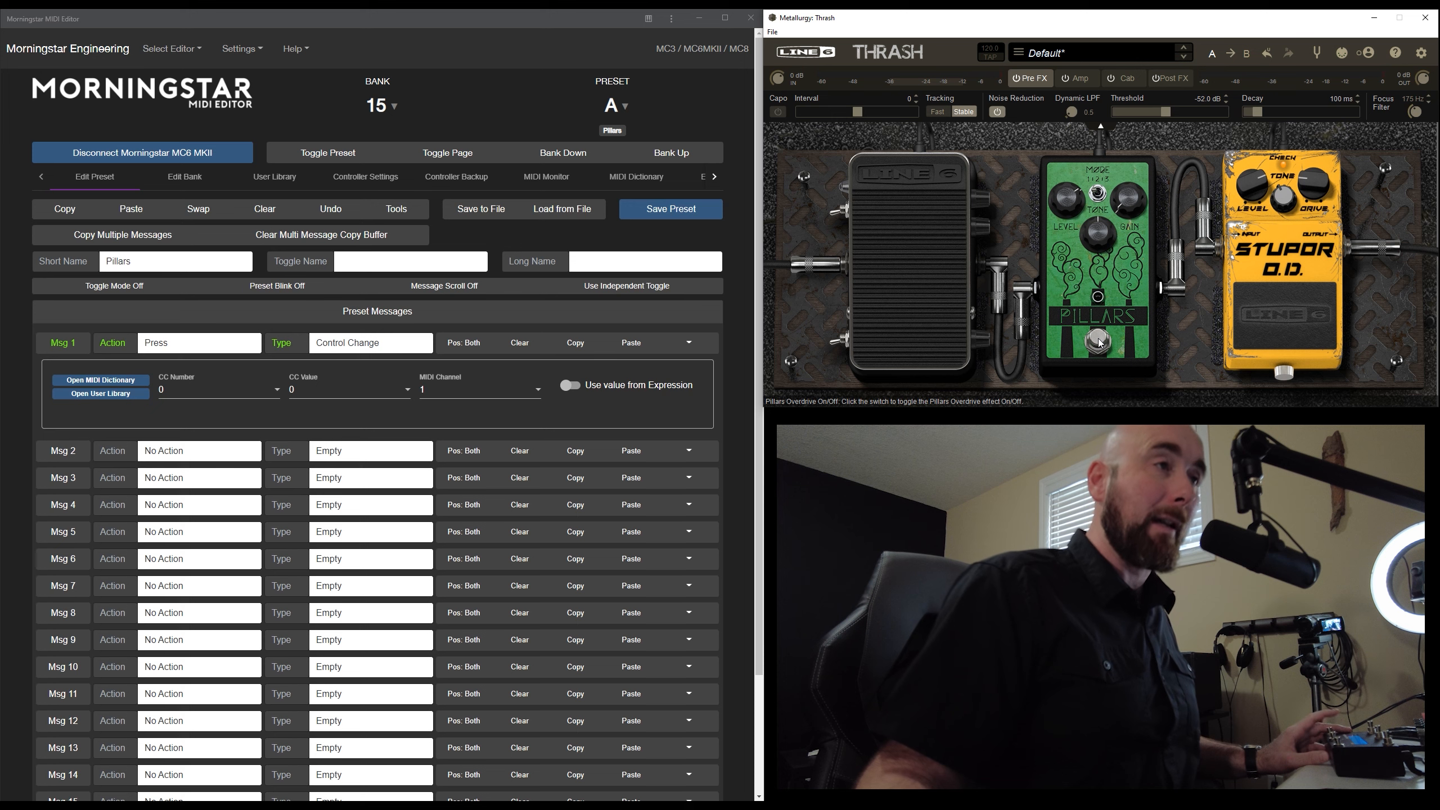
left_click(1098, 343)
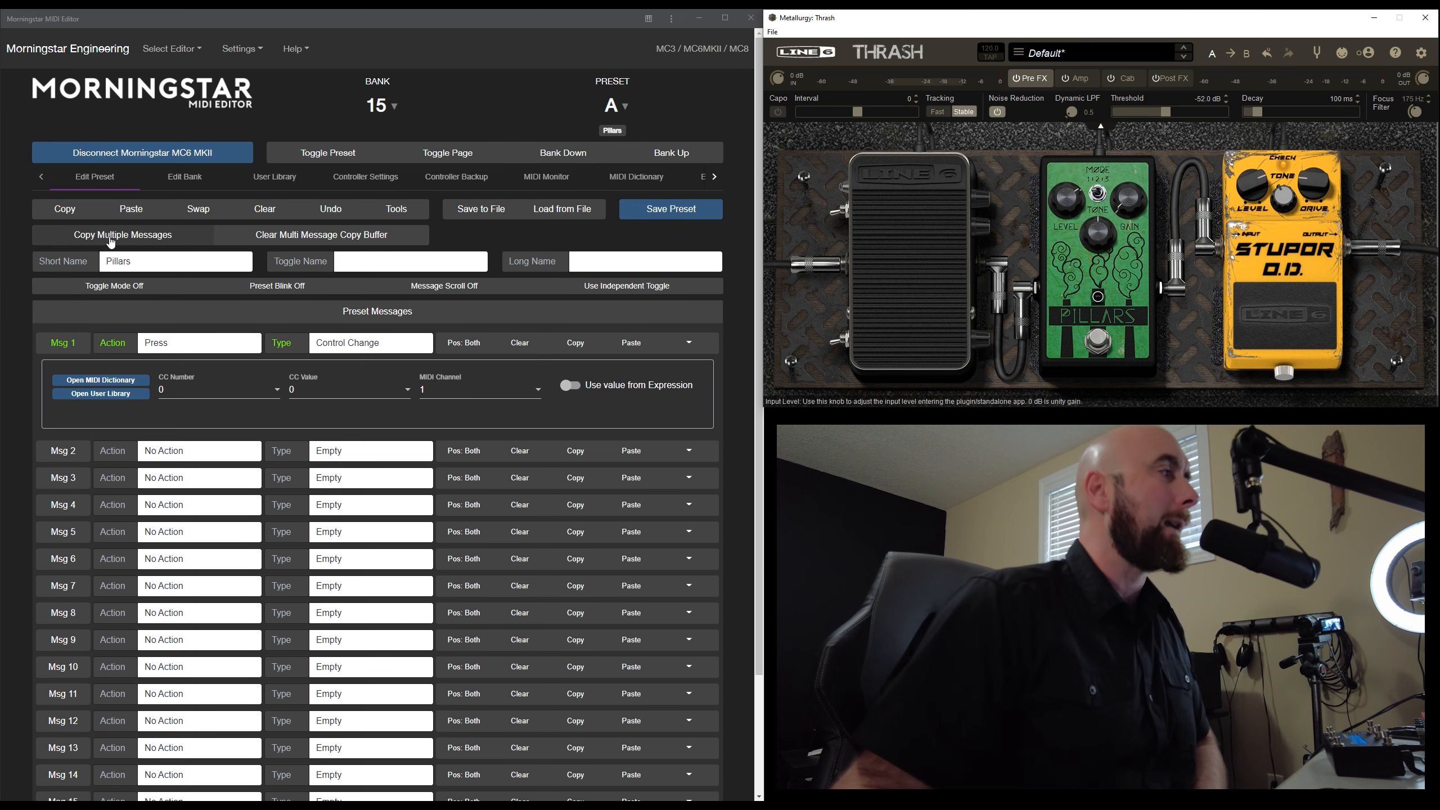
Enable toggle mode for the Pillars preset in the MIDI editor and copy message 1 into message 2
left_click(140, 289)
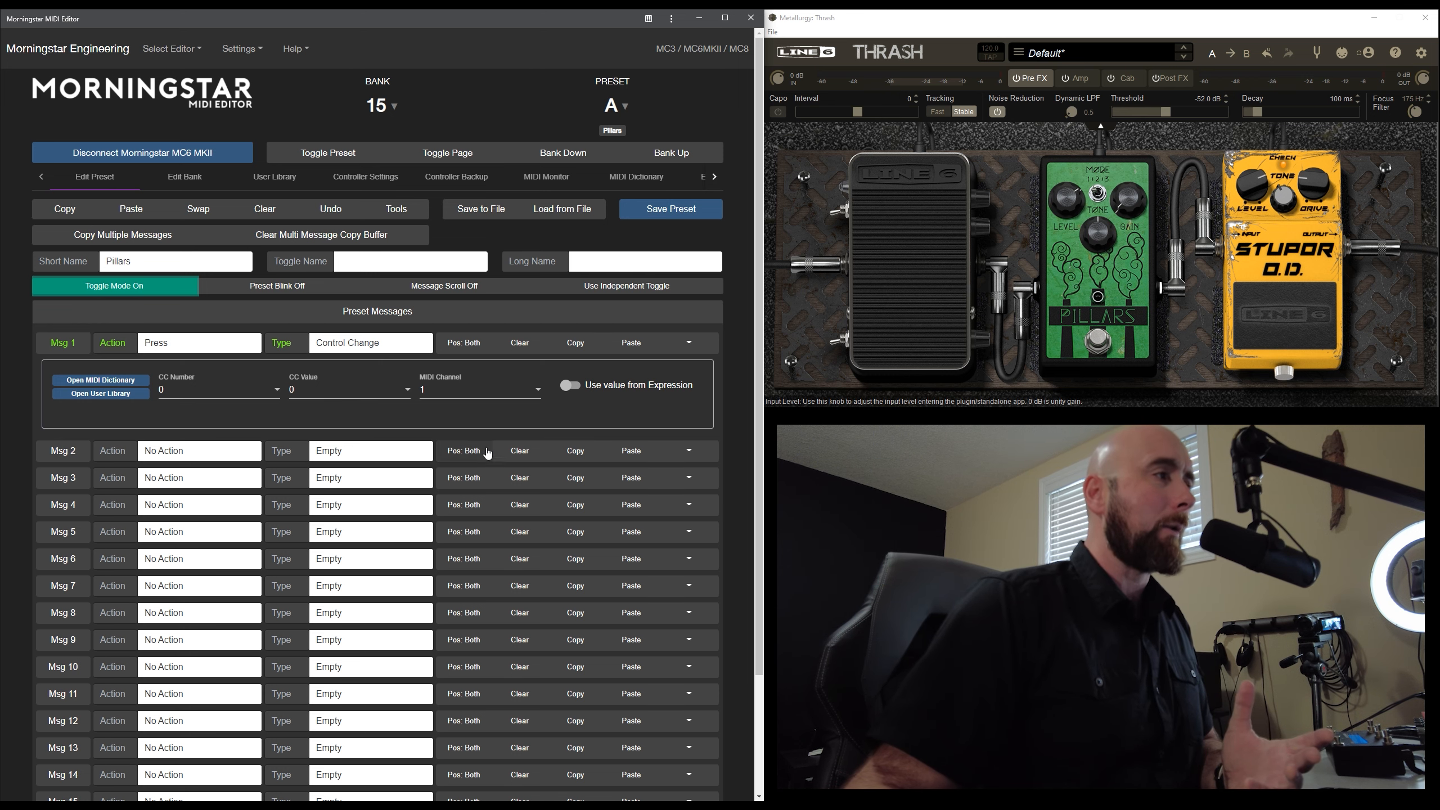
left_click(574, 343)
left_click(631, 451)
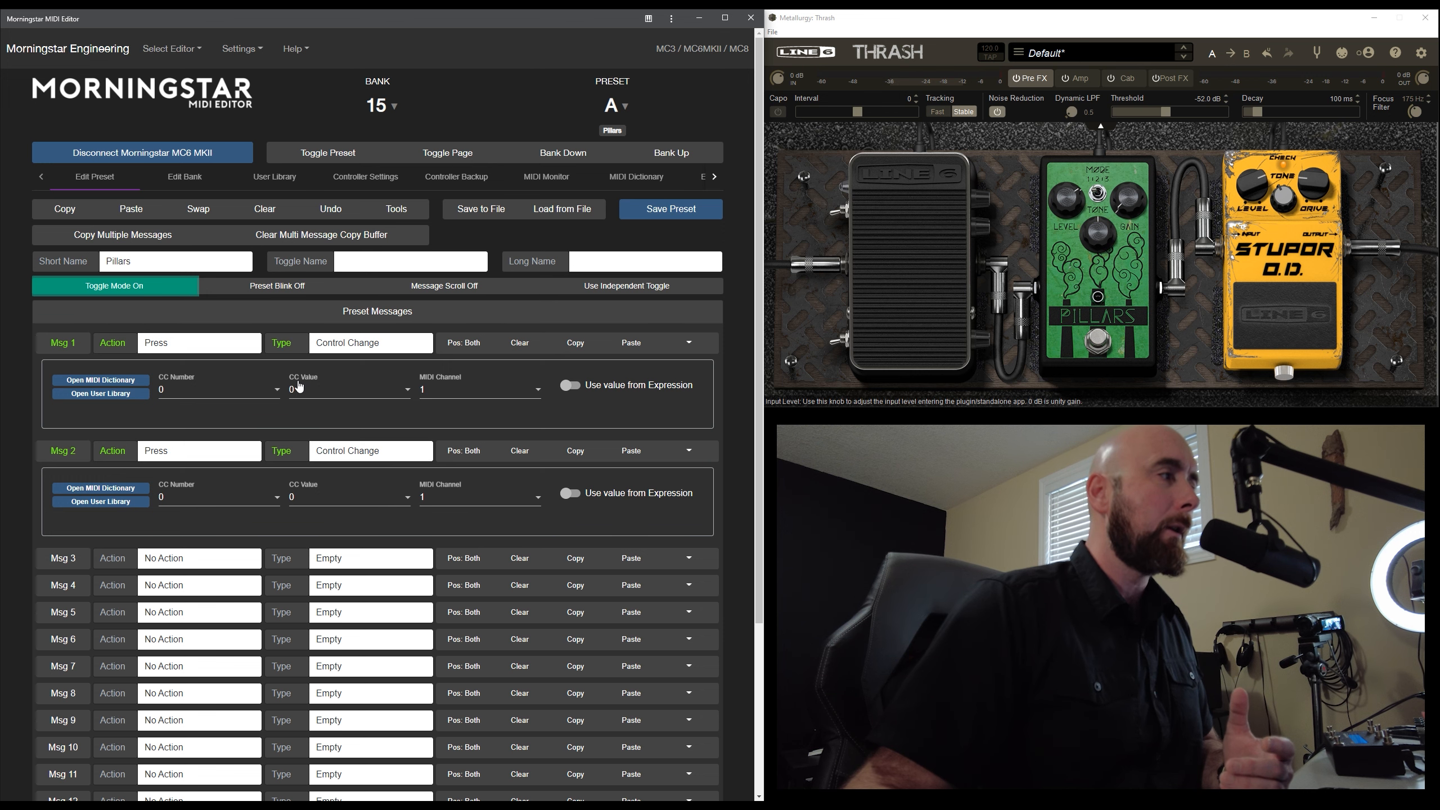
Set message 2's CC value to 127 and save the Pillars preset
left_click(303, 499)
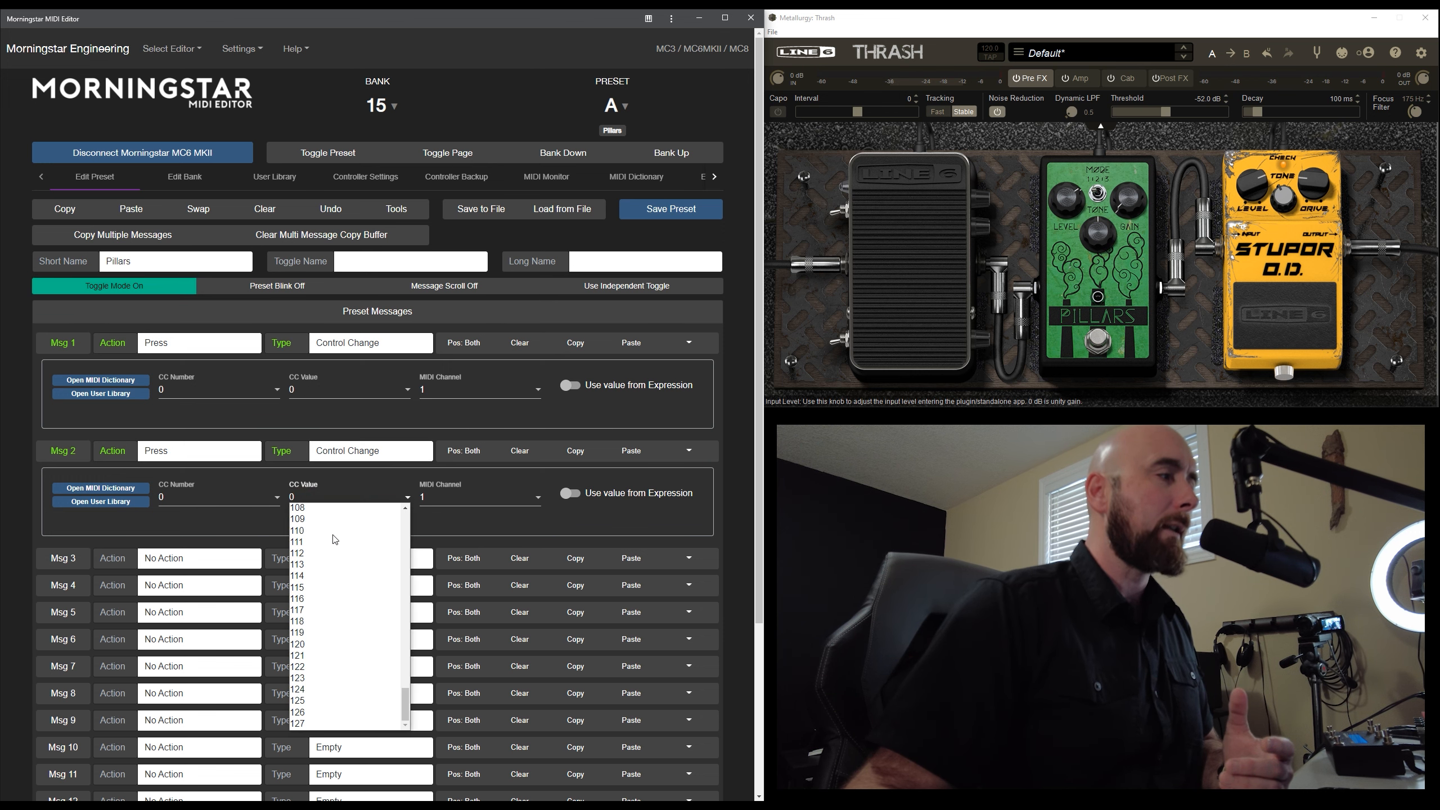
left_click(336, 727)
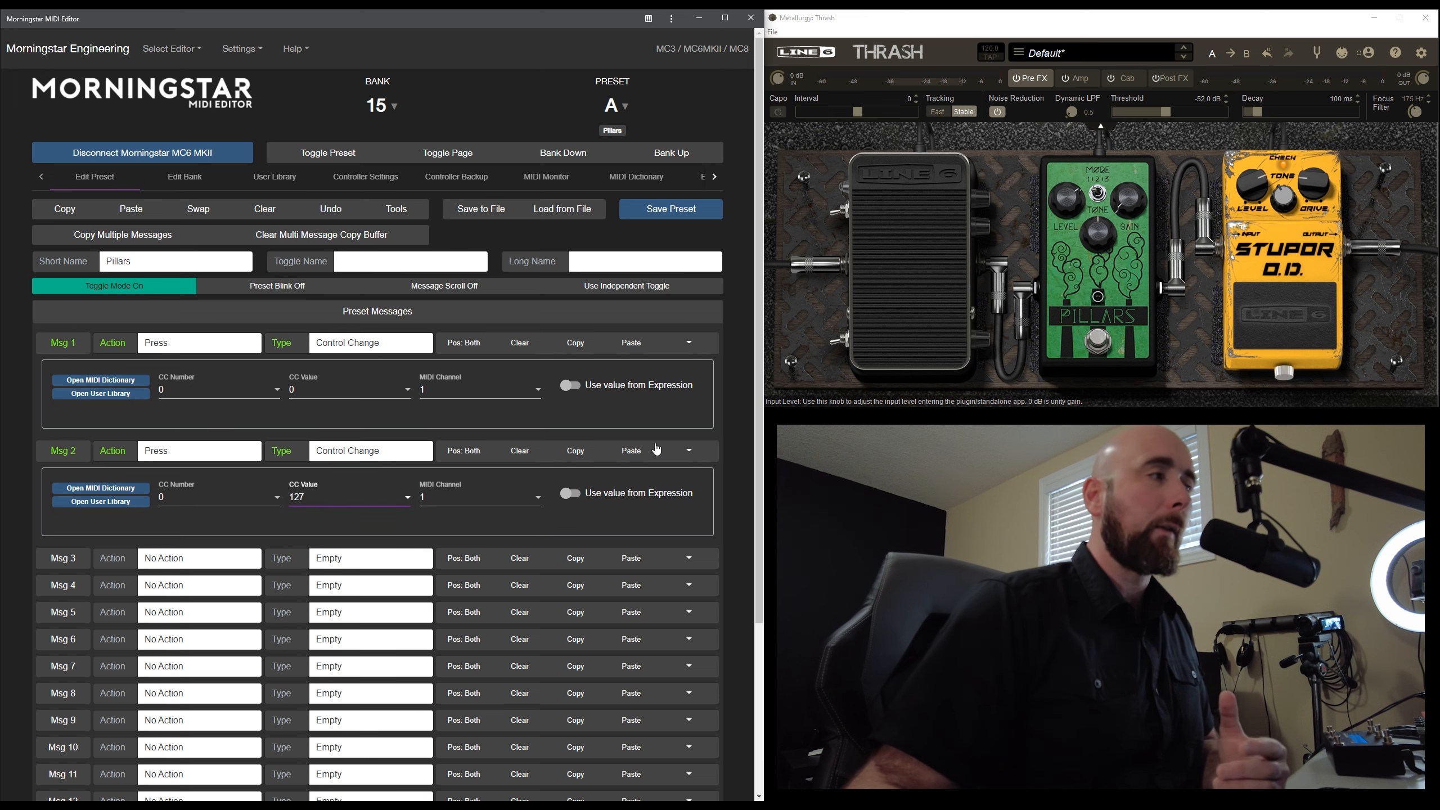
left_click(652, 211)
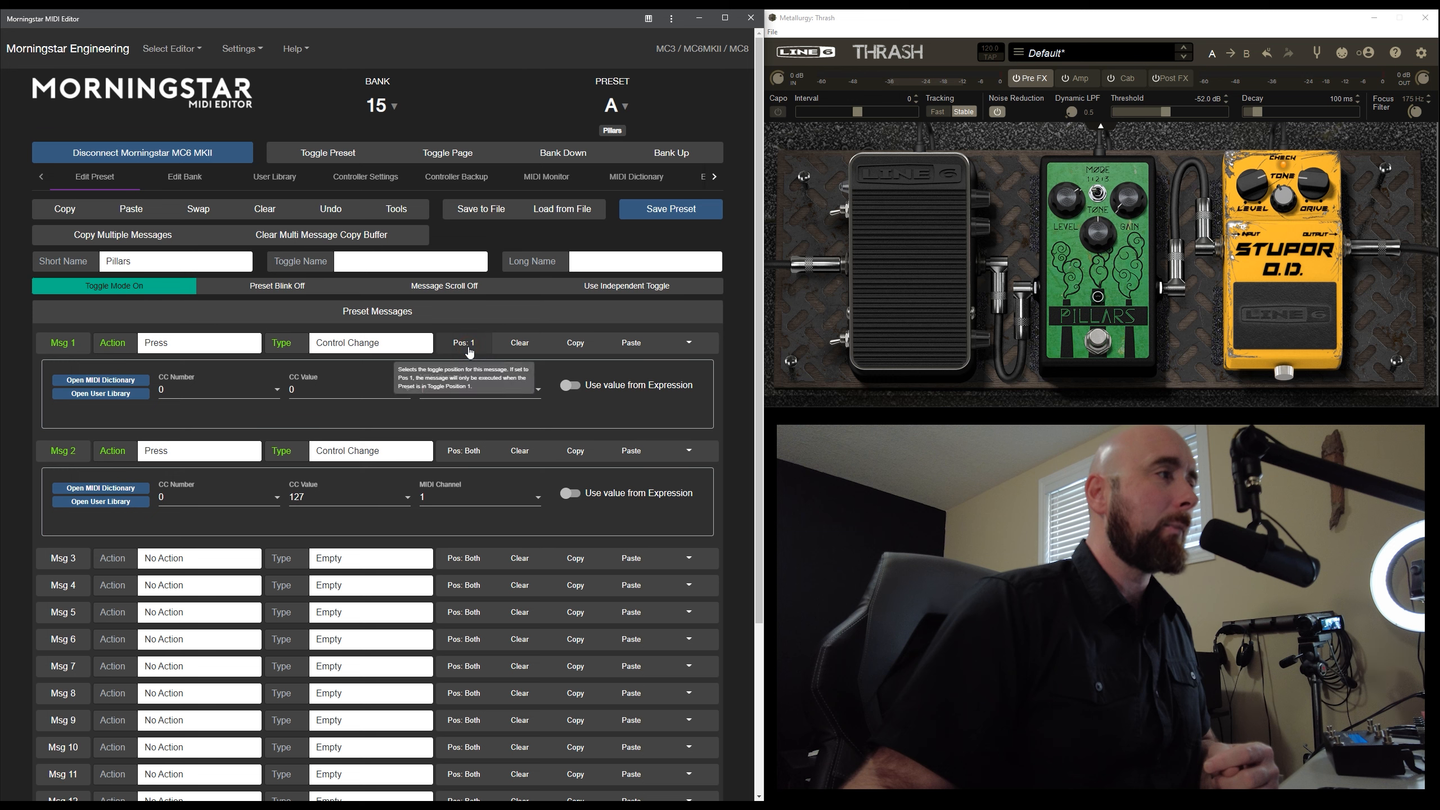
Assign message 1 to toggle position 1 and message 2 to toggle position 2
left_click(470, 456)
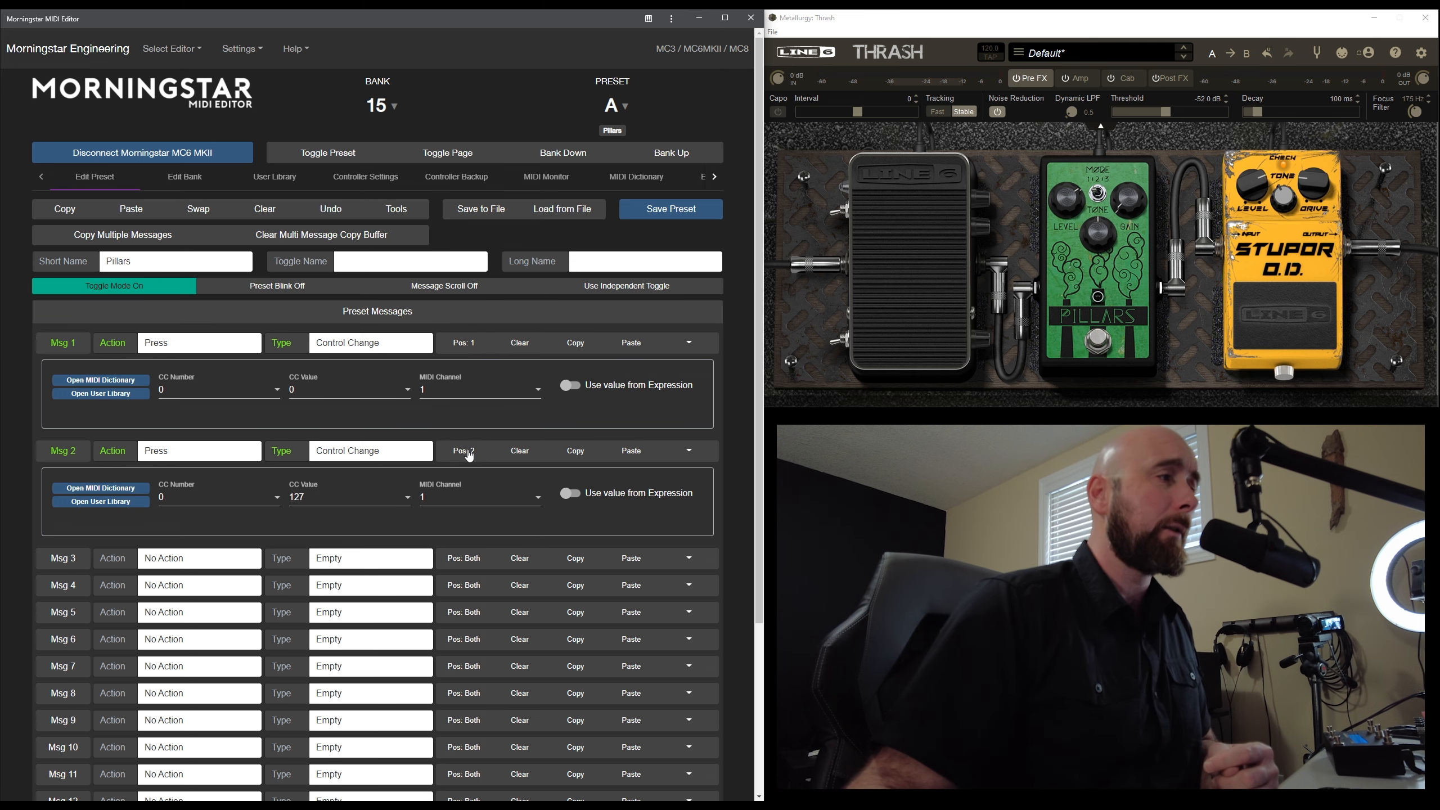
Save the Pillars preset in slot A and copy the whole preset into preset B
left_click(675, 222)
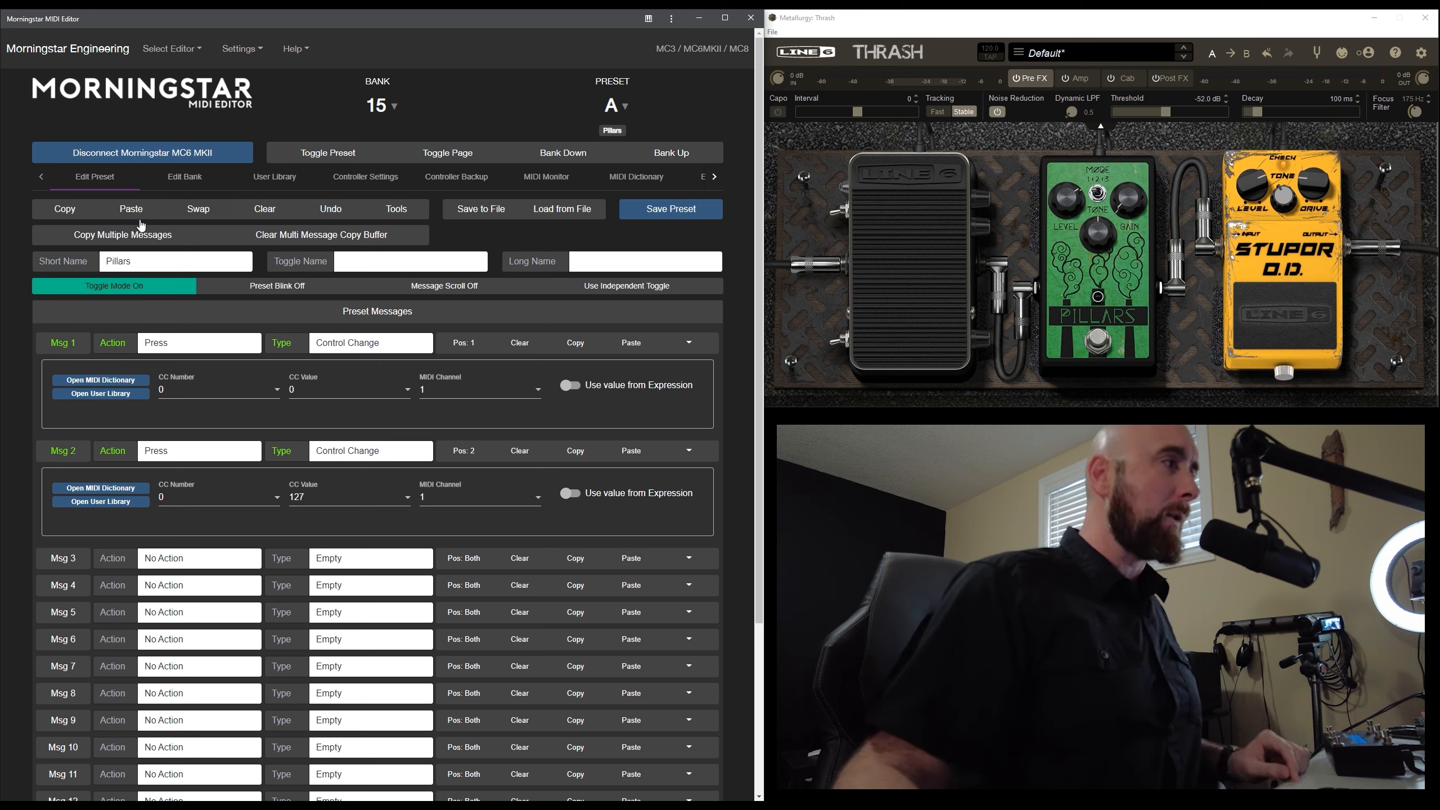
left_click(63, 218)
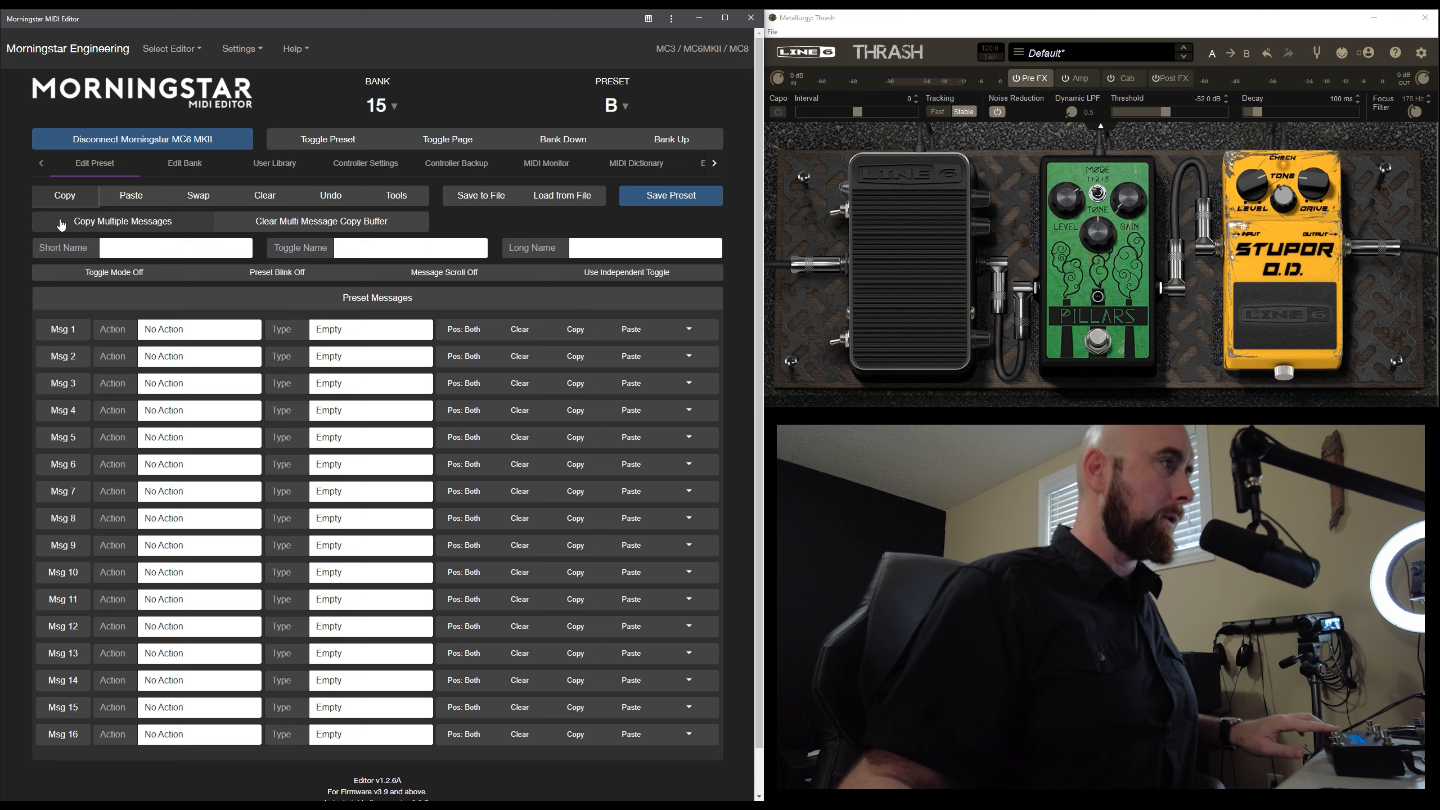
left_click(136, 199)
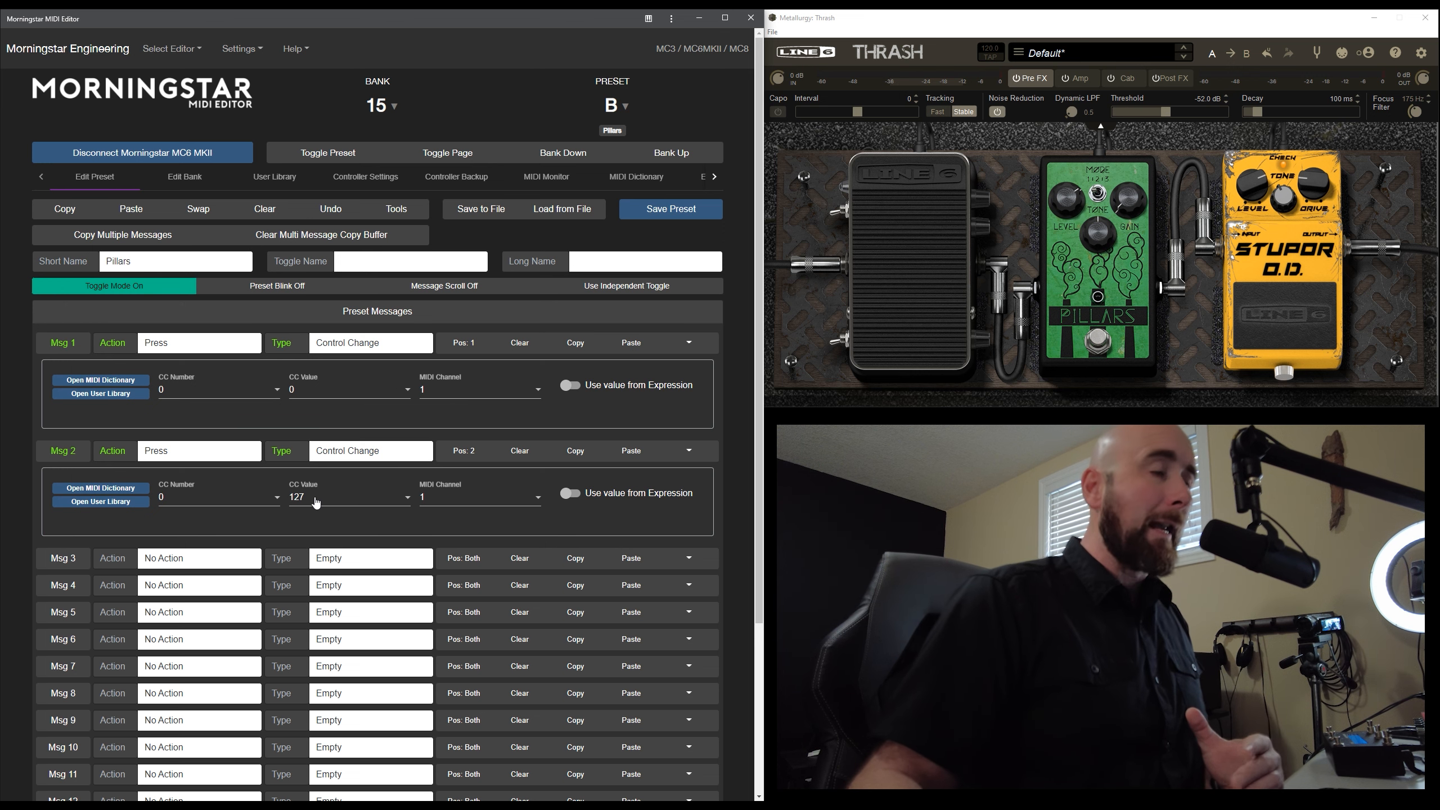
Set the CC number of both messages in preset B to 1, rename the preset Stupor and save it
left_click(167, 395)
left_click(171, 414)
left_click(166, 505)
left_click(168, 519)
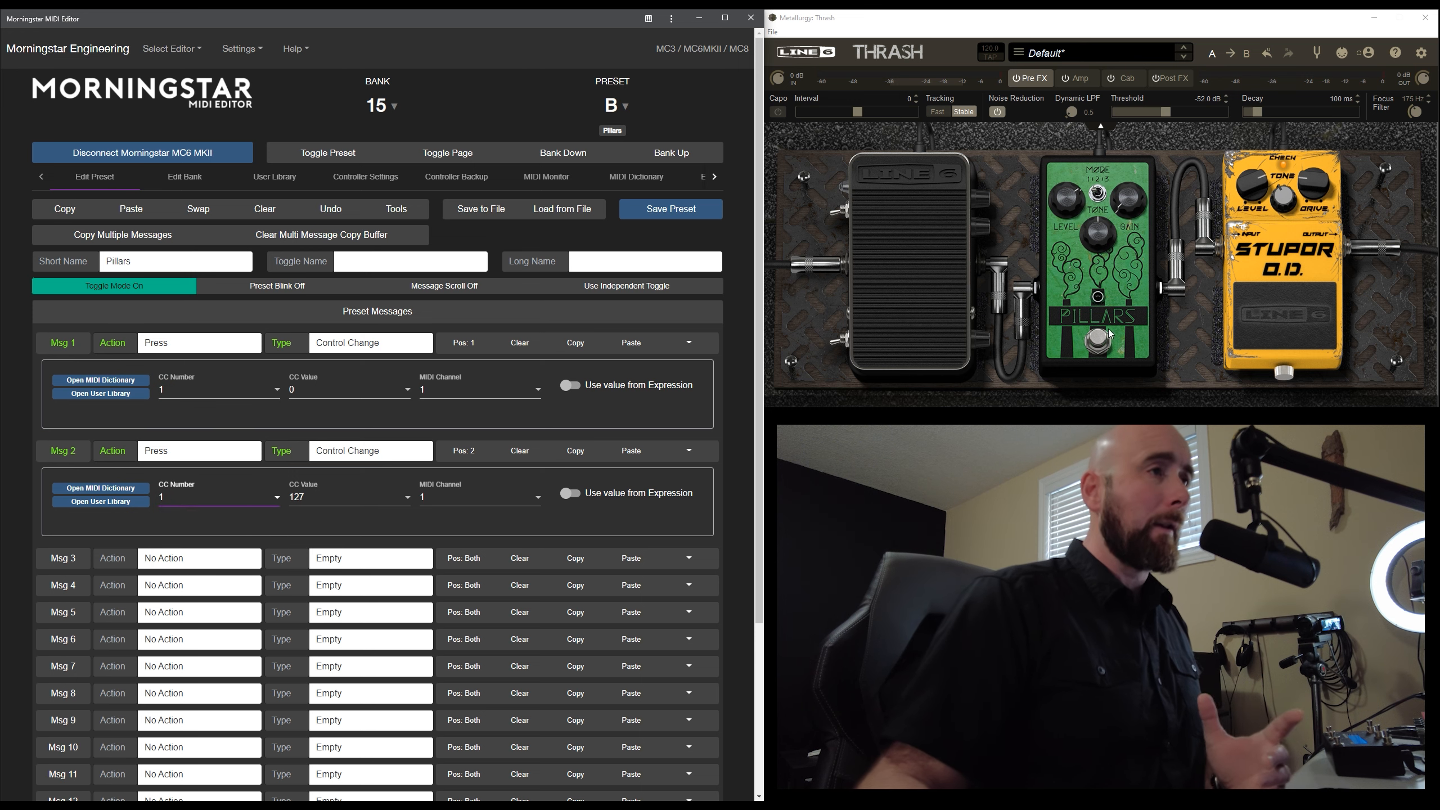
left_click(638, 213)
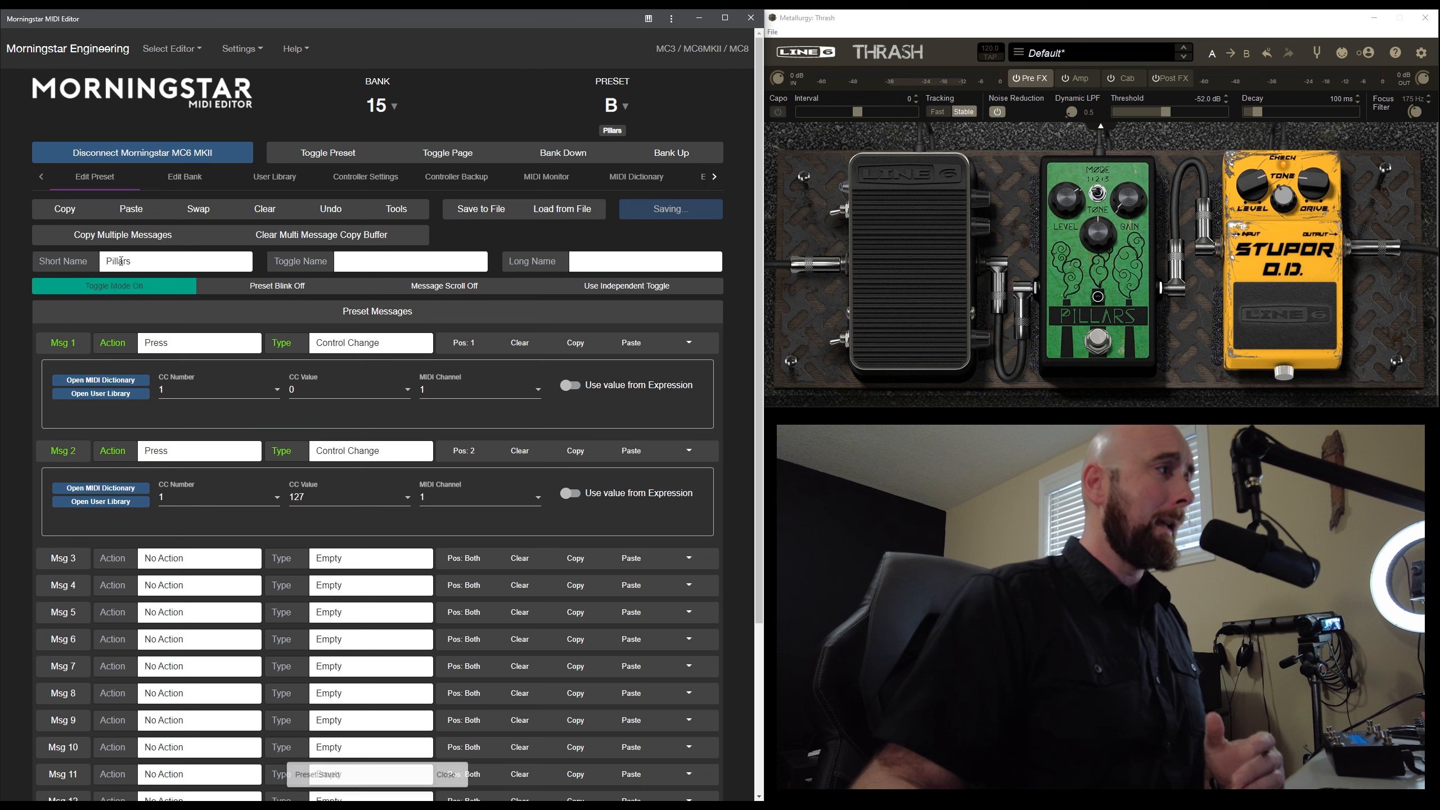
type("Stupor")
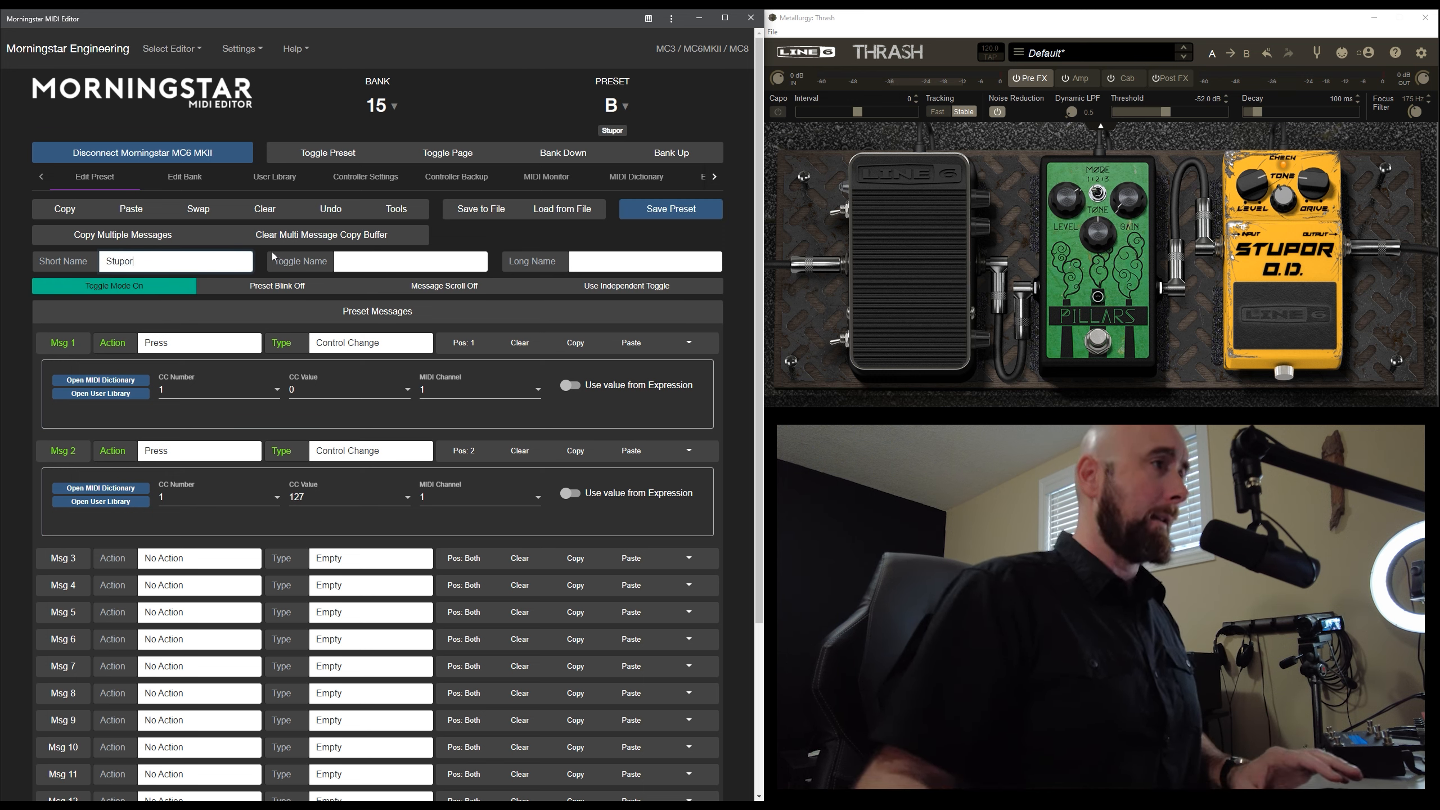
left_click(654, 210)
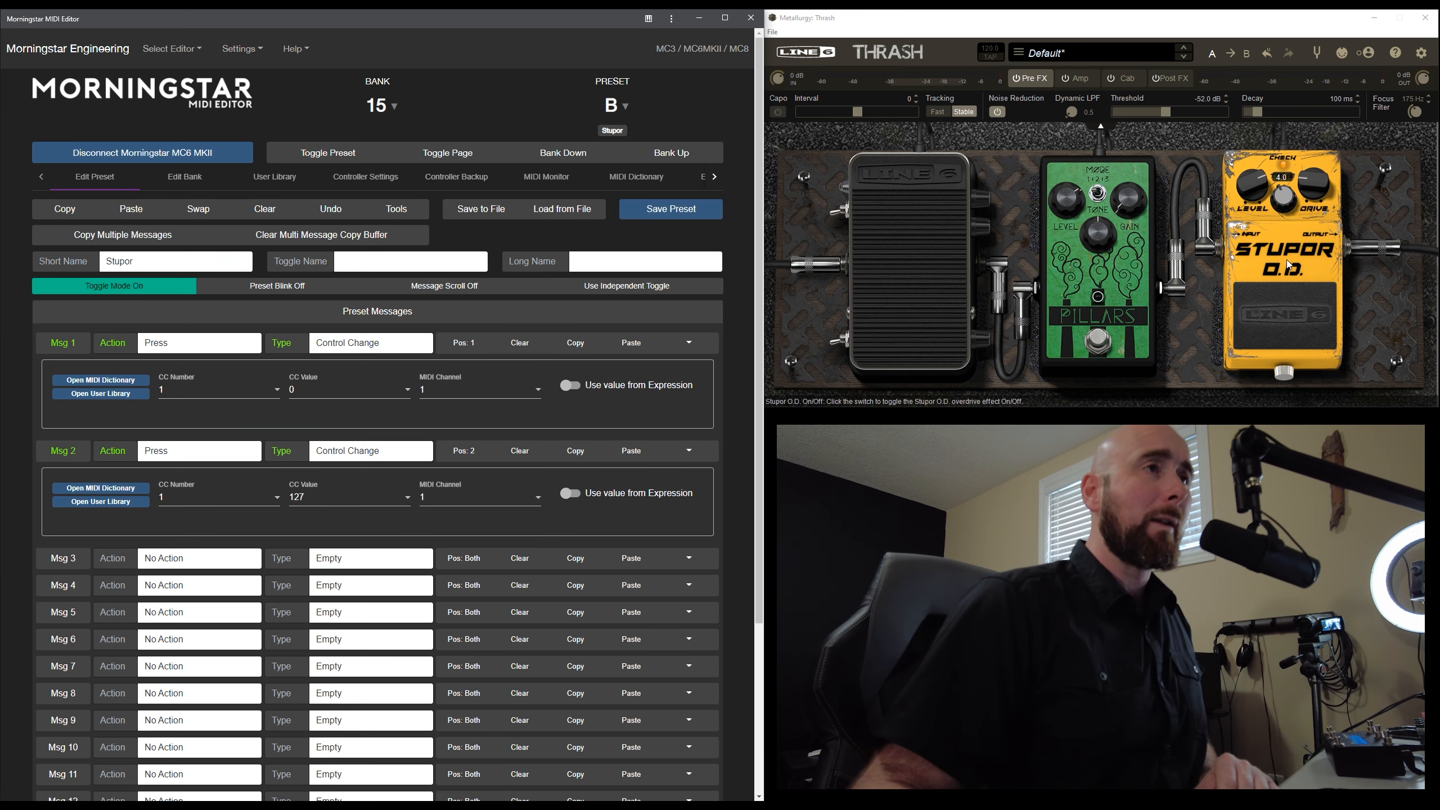
Map CC 1 to the Stupor O.D. on/off switch in Metallurgy Thrash with MIDI Learn and leave the mode
left_click(1341, 54)
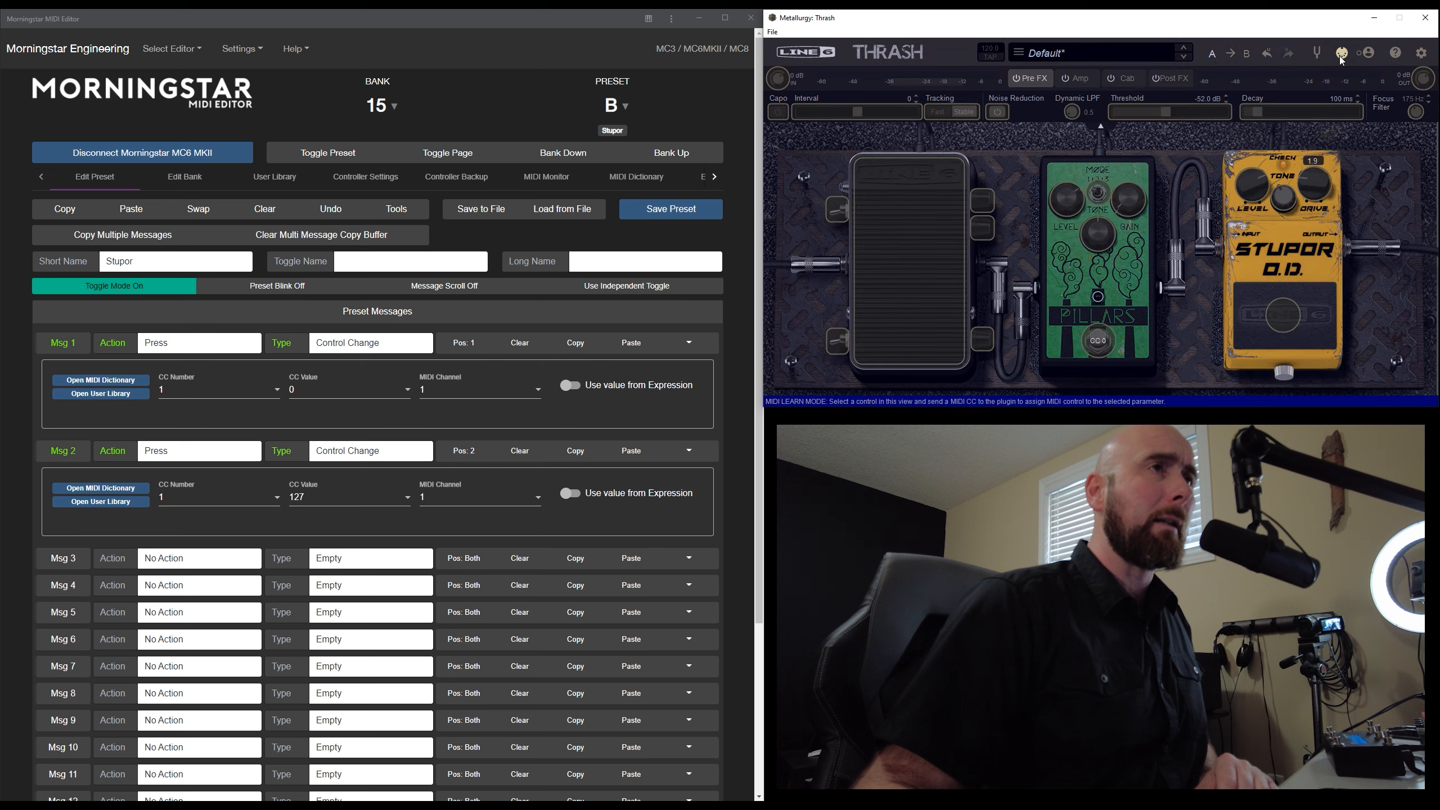
left_click(1283, 316)
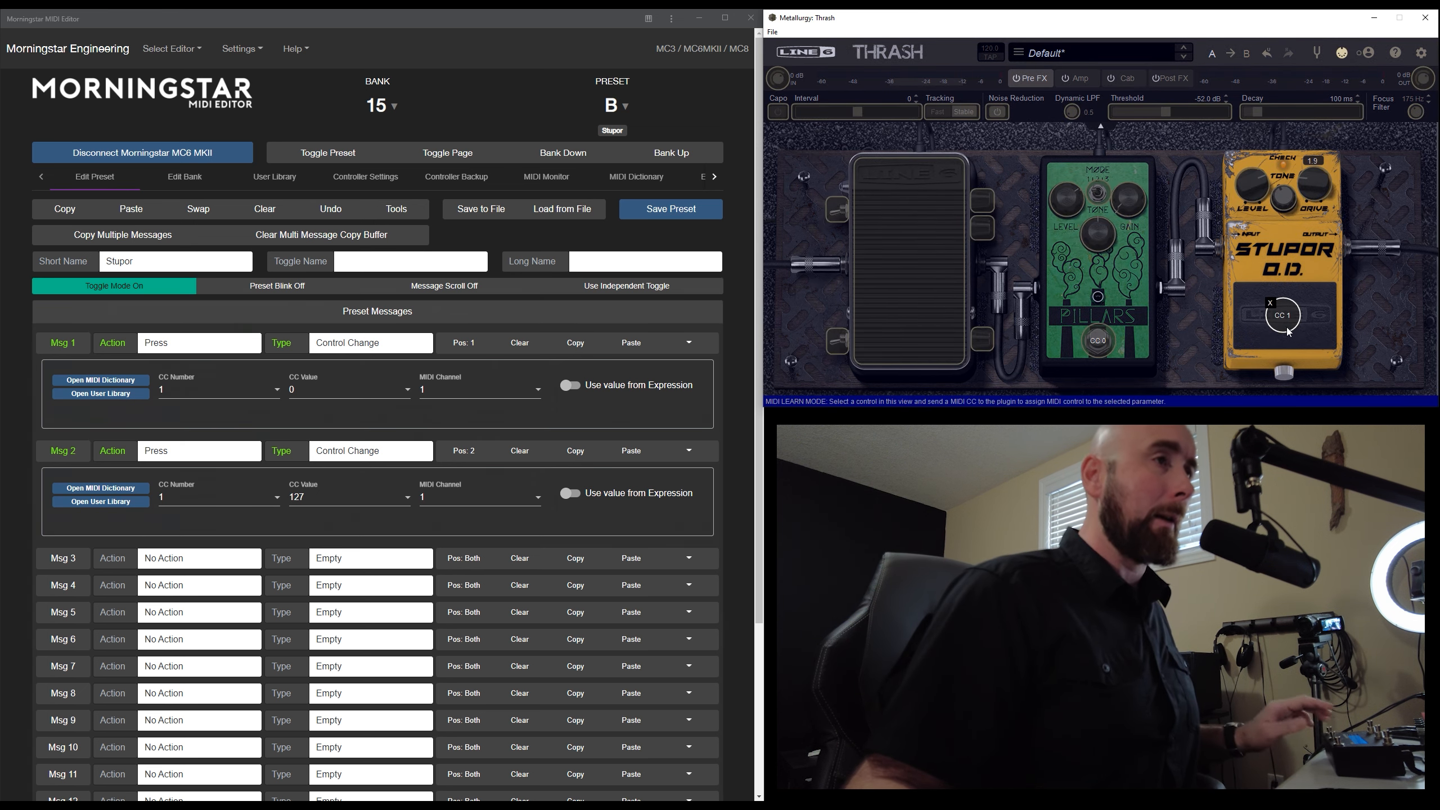
mouse_move(1289, 326)
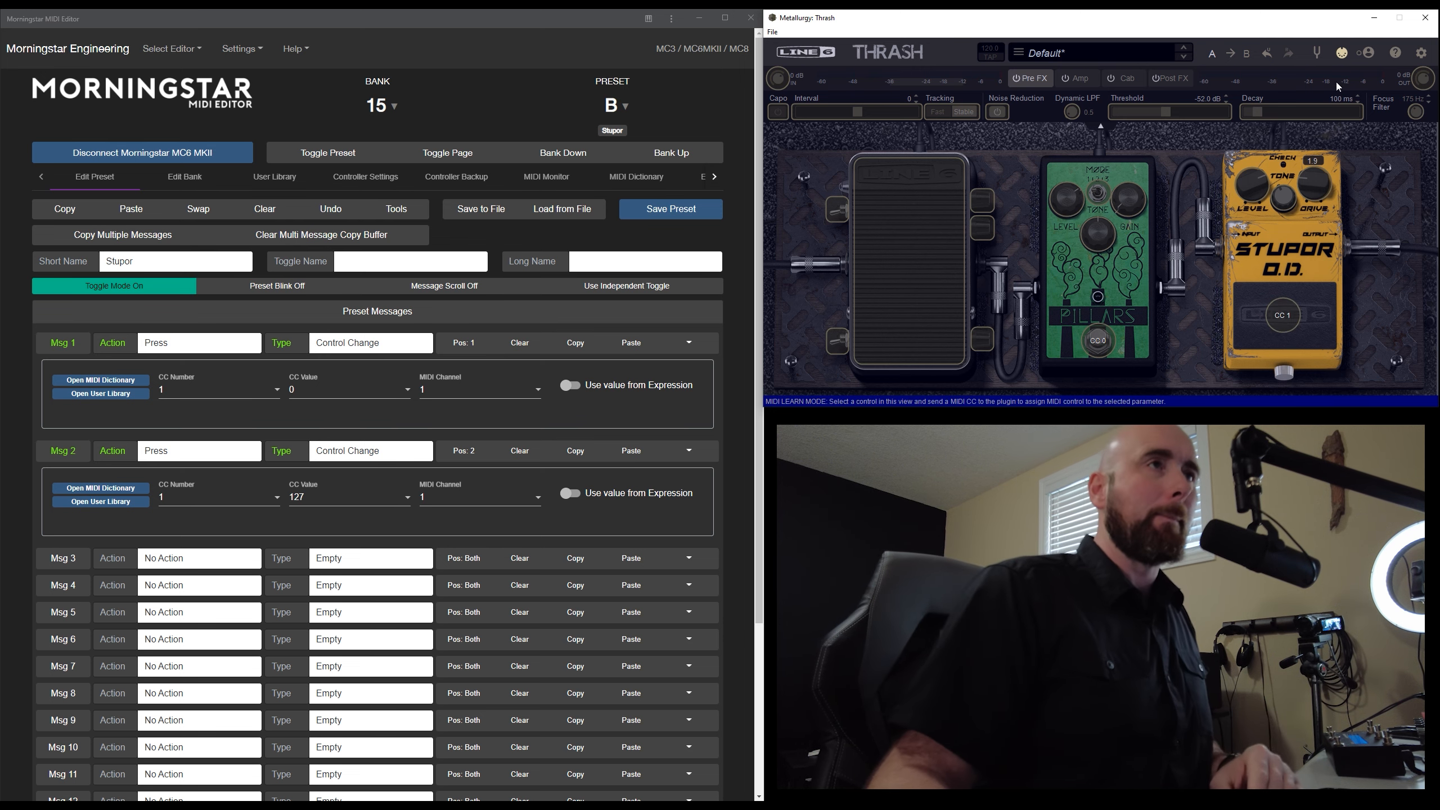
left_click(1342, 53)
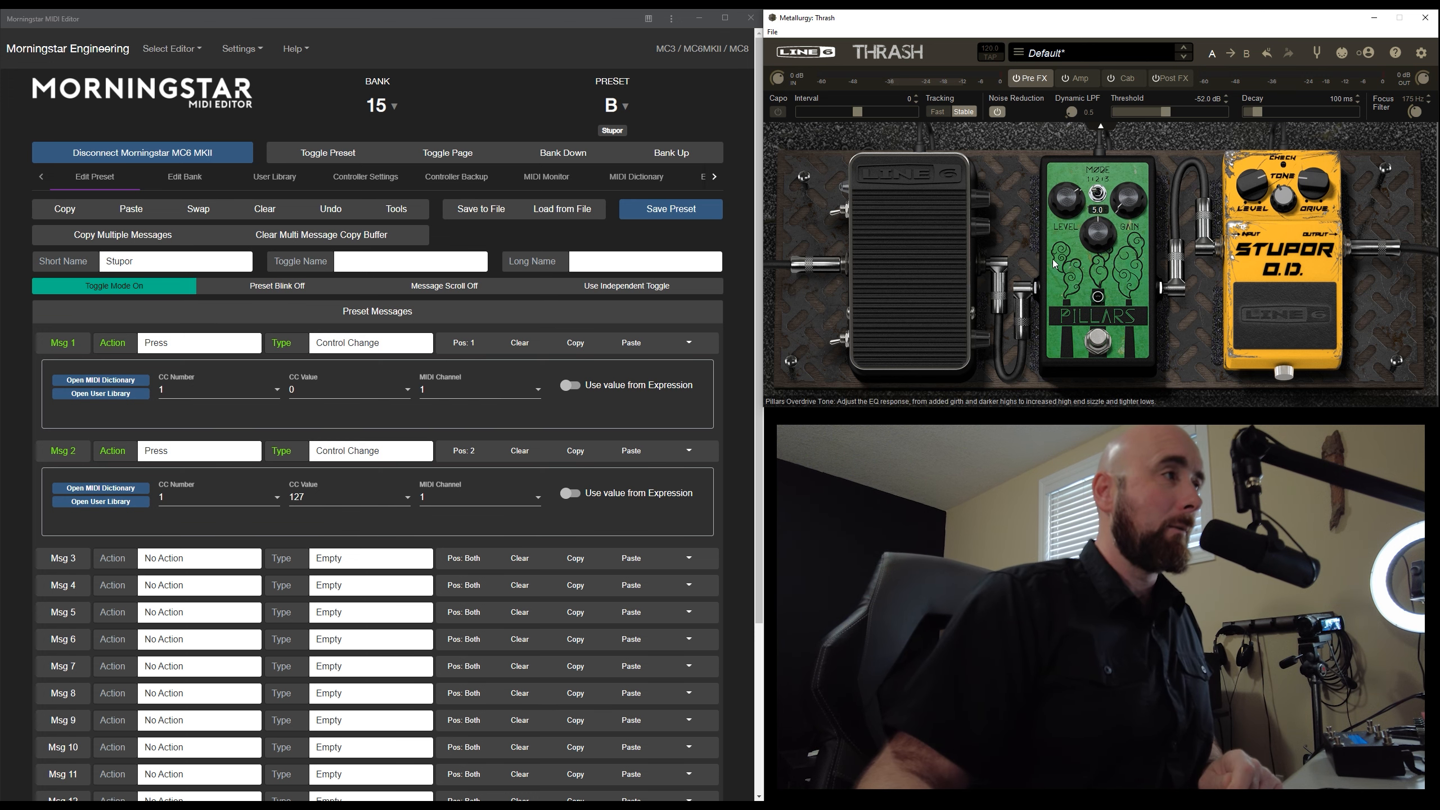
Copy the Stupor preset into preset C in the Morningstar MIDI Editor, name it Both and save it
left_click(64, 209)
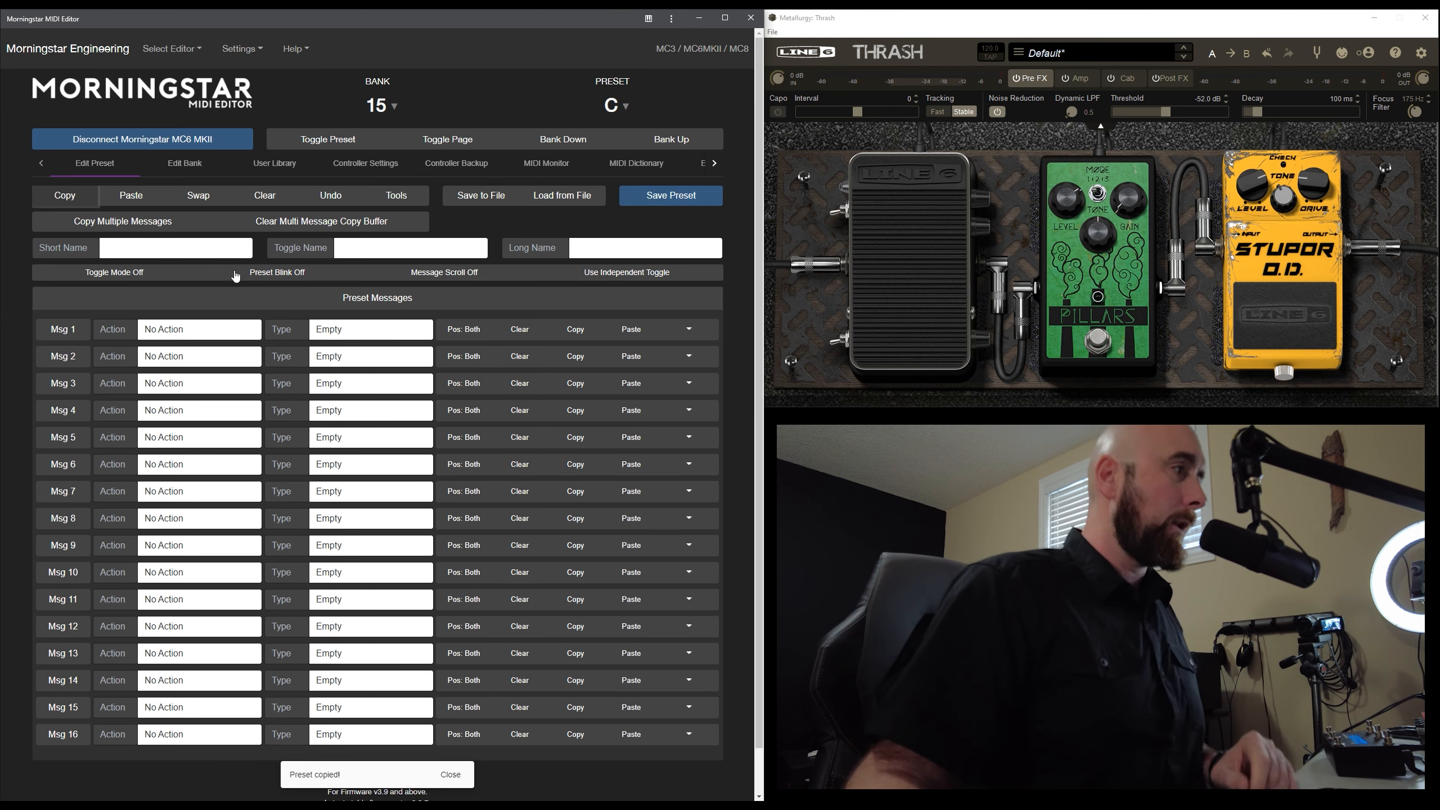
left_click(139, 196)
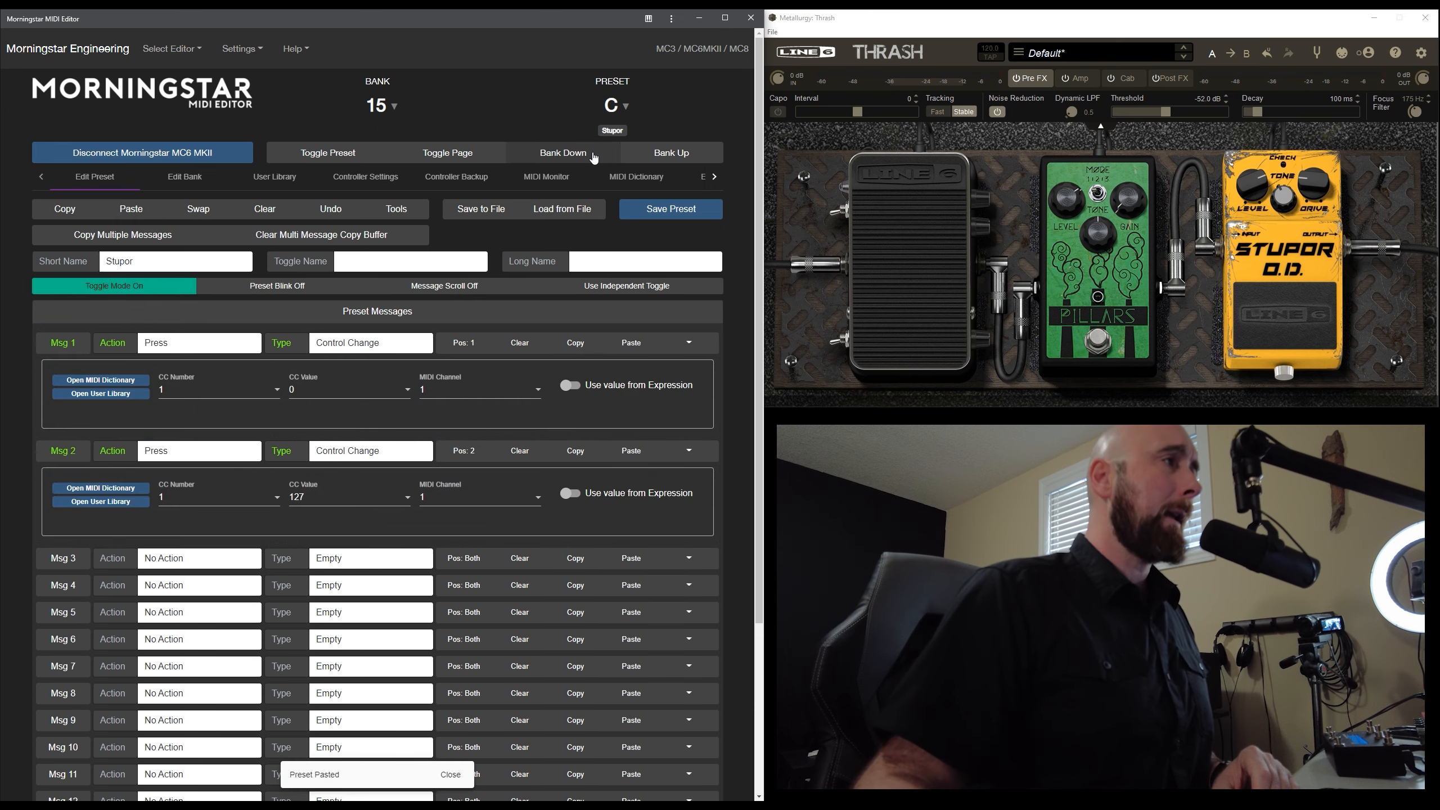
double_click(164, 261)
type("B")
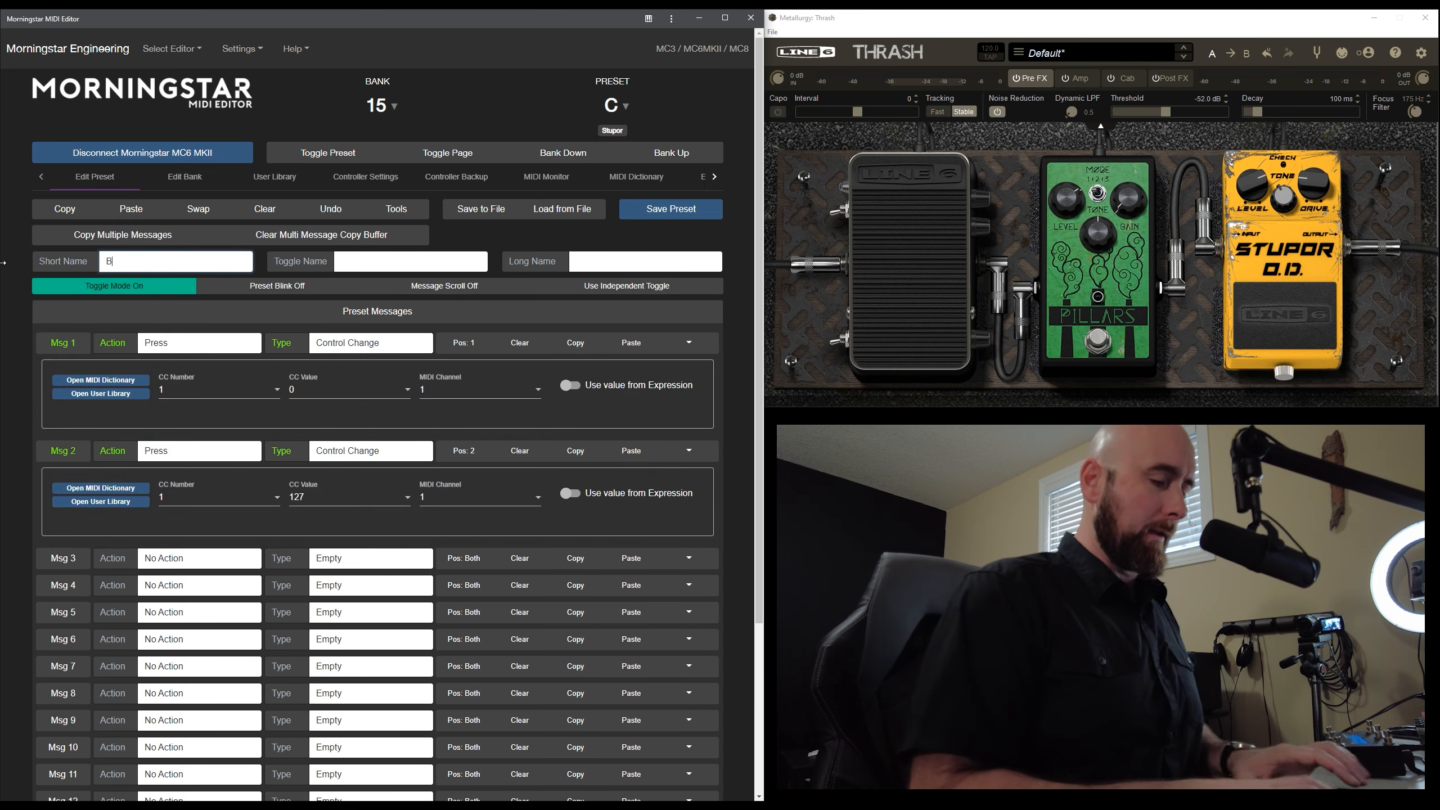
type("oth")
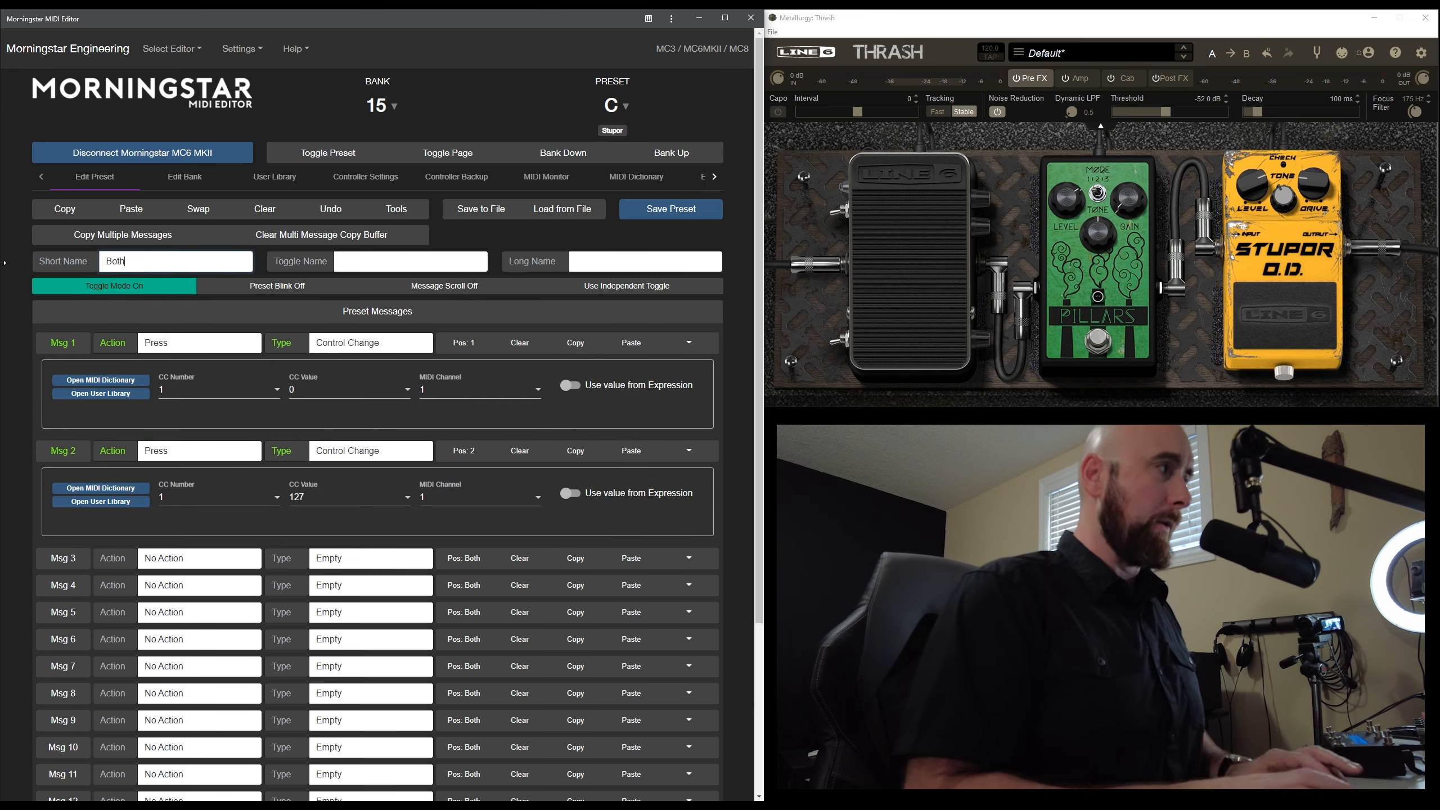
left_click(665, 206)
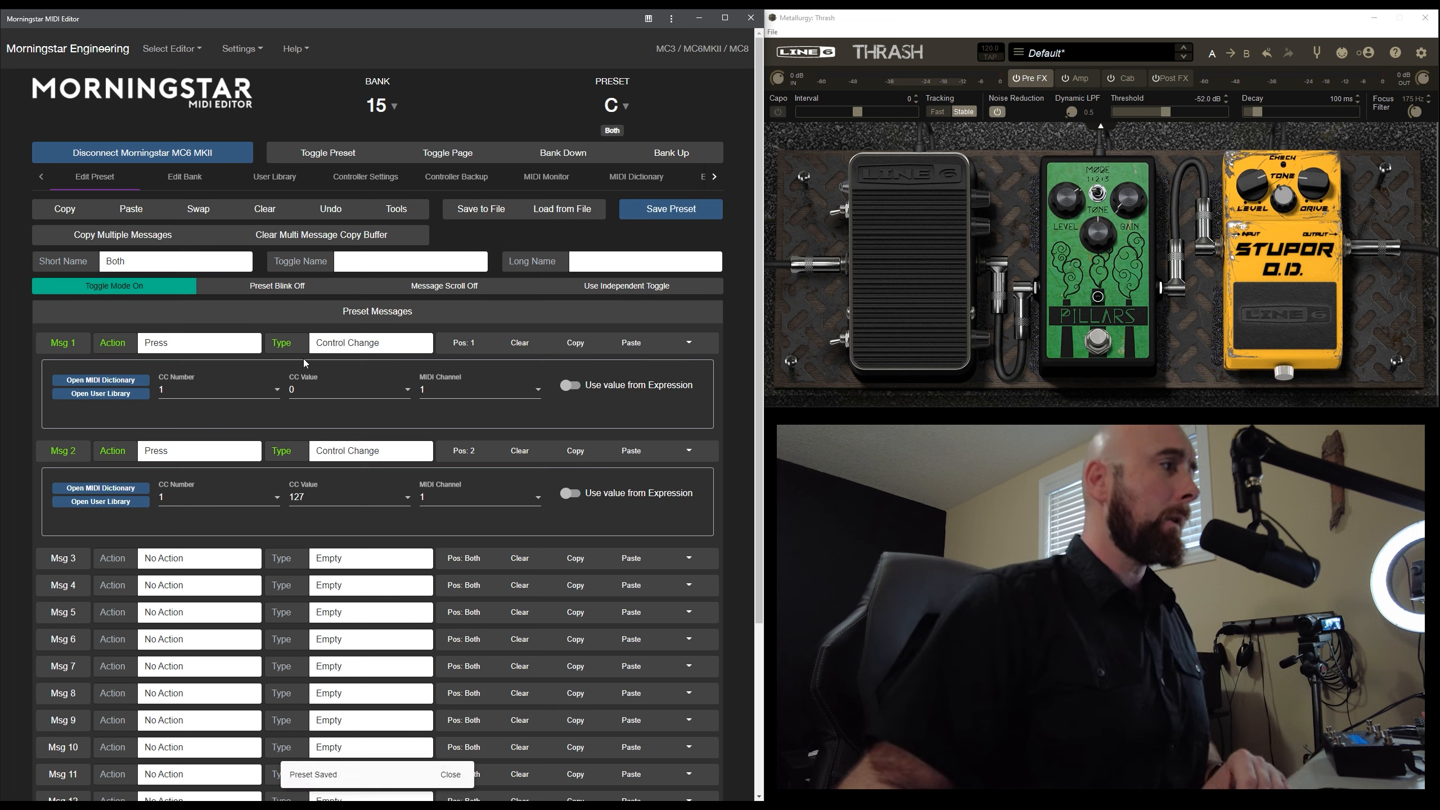
Duplicate messages 1 and 2 of the Both preset into messages 3 and 4
left_click(1342, 53)
left_click(1343, 53)
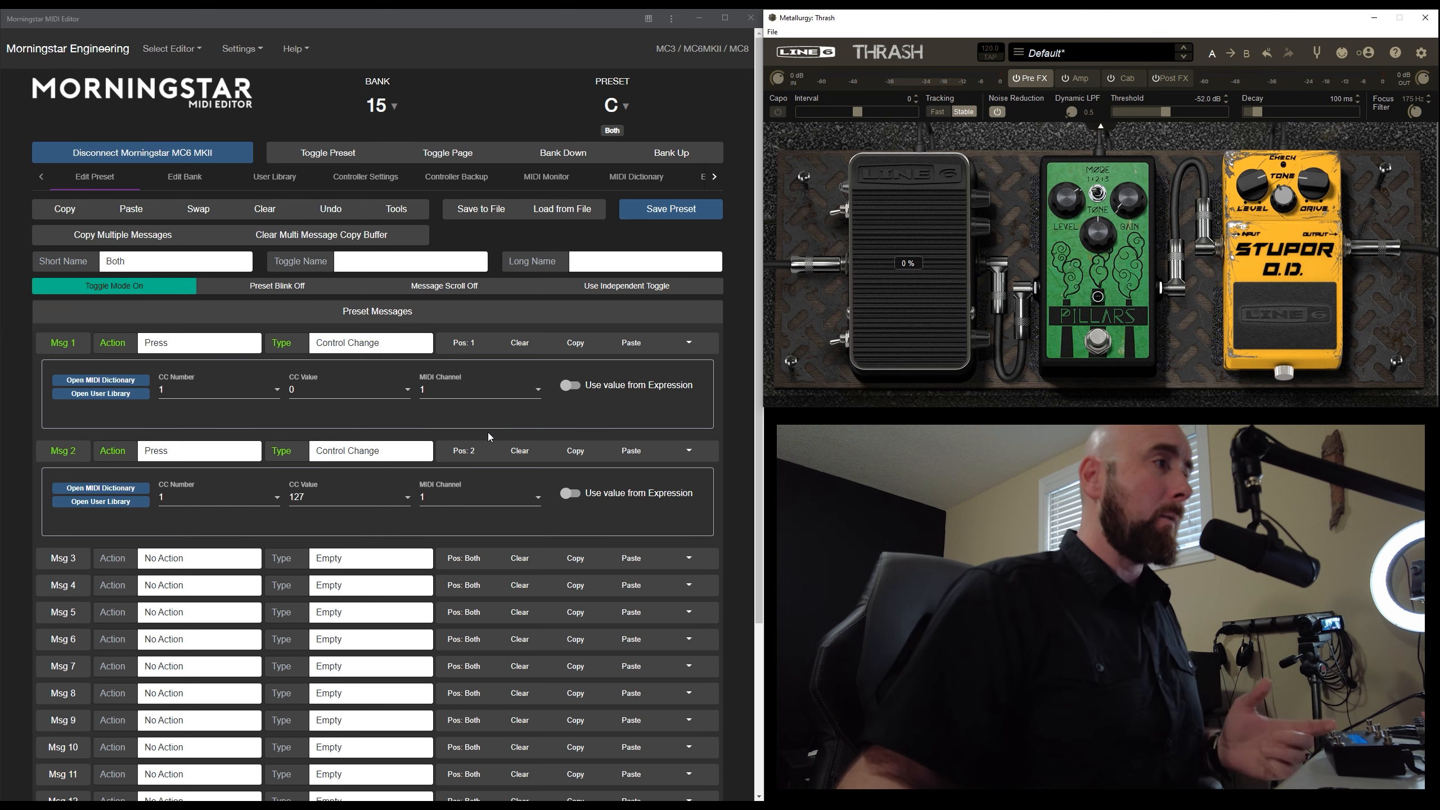
left_click(572, 344)
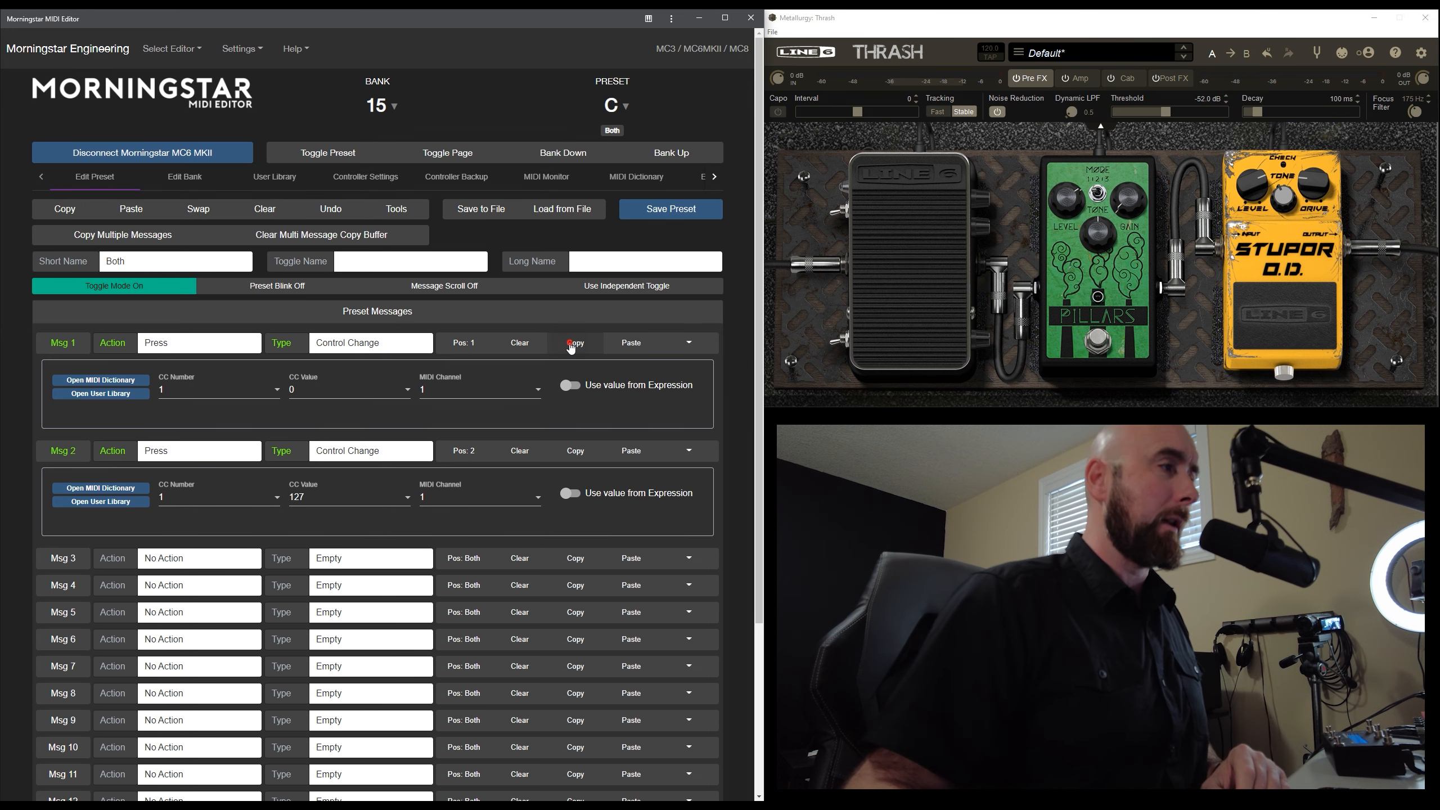
left_click(625, 560)
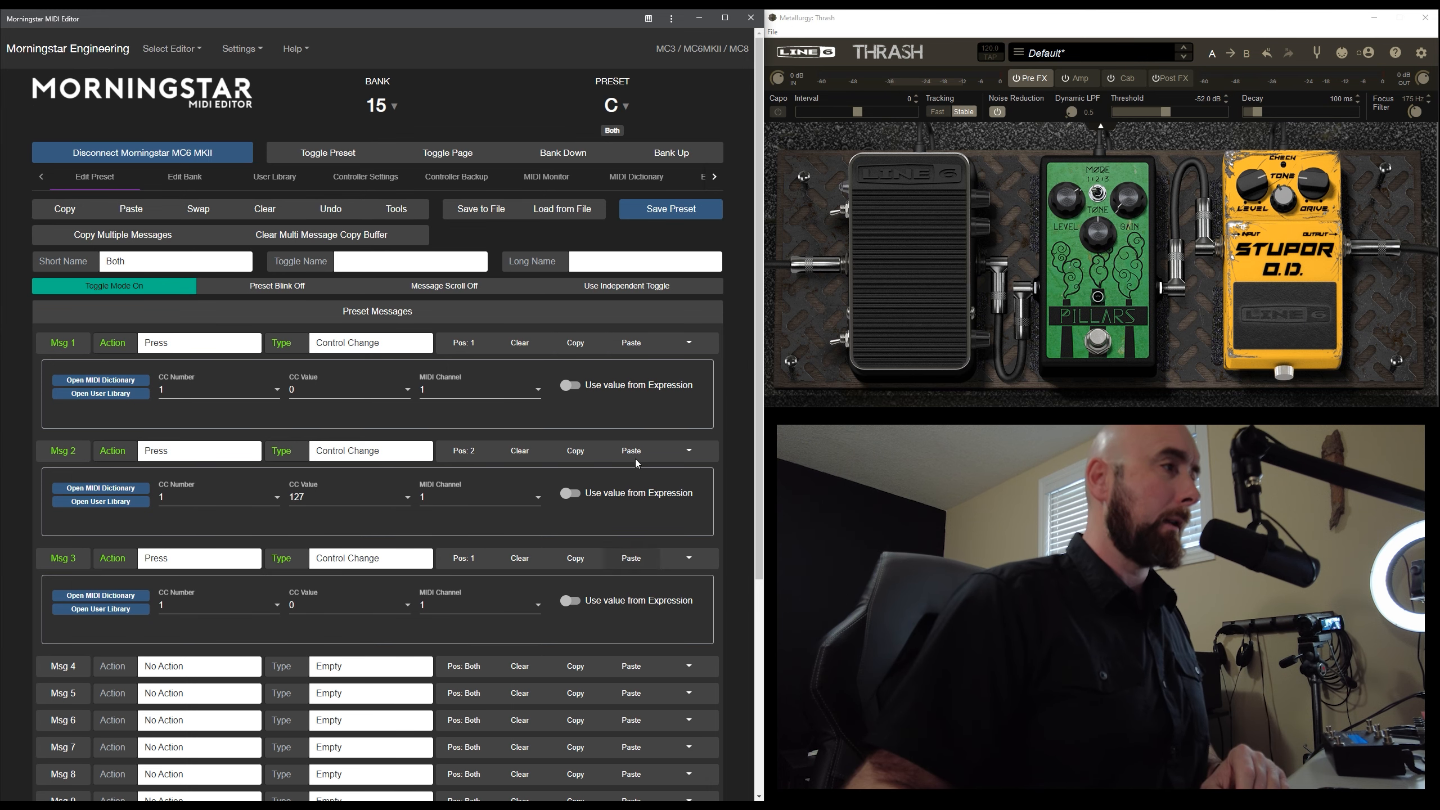
left_click(629, 669)
Set the CC number of messages 3 and 4 to 0 and save the Both preset
left_click(168, 610)
left_click(167, 366)
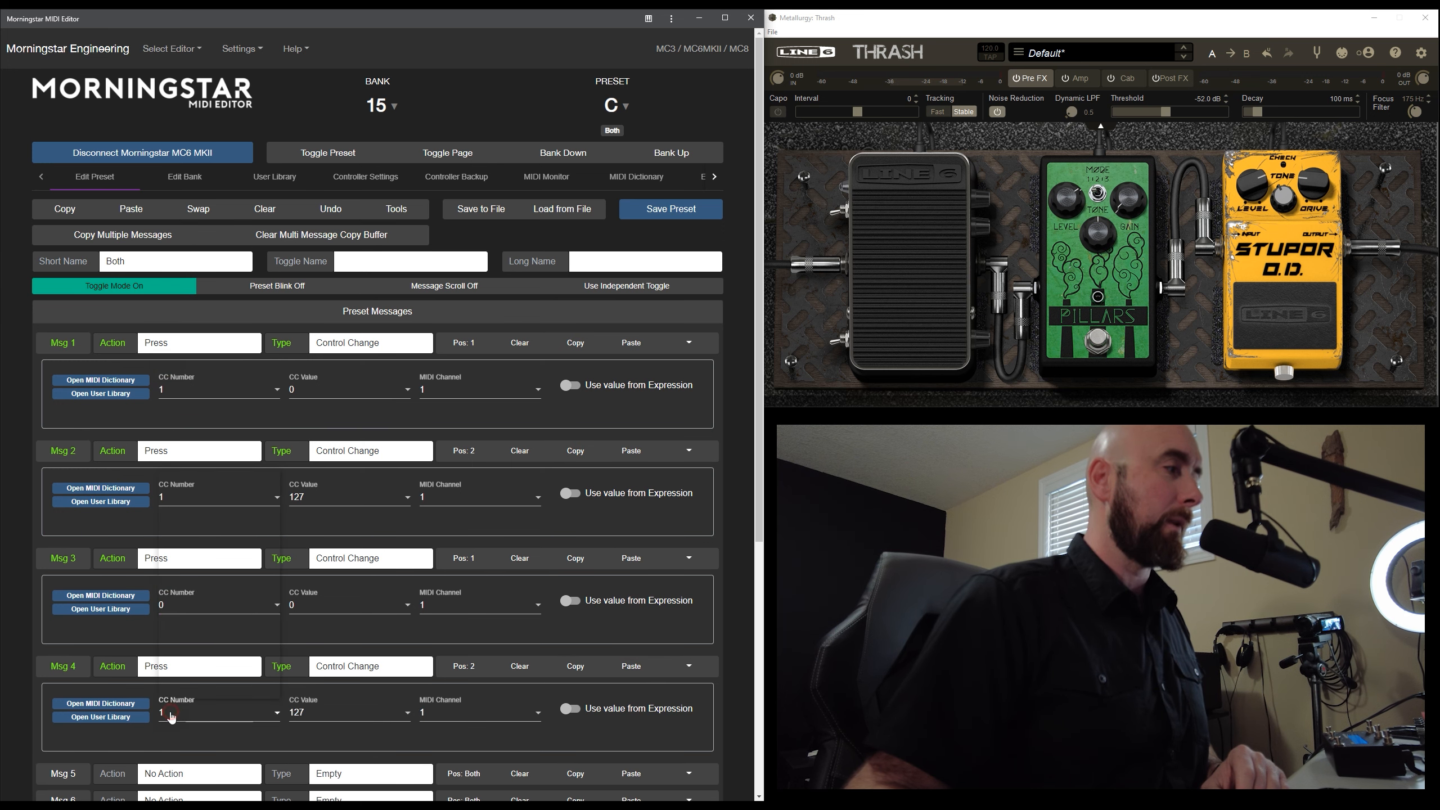
left_click(172, 479)
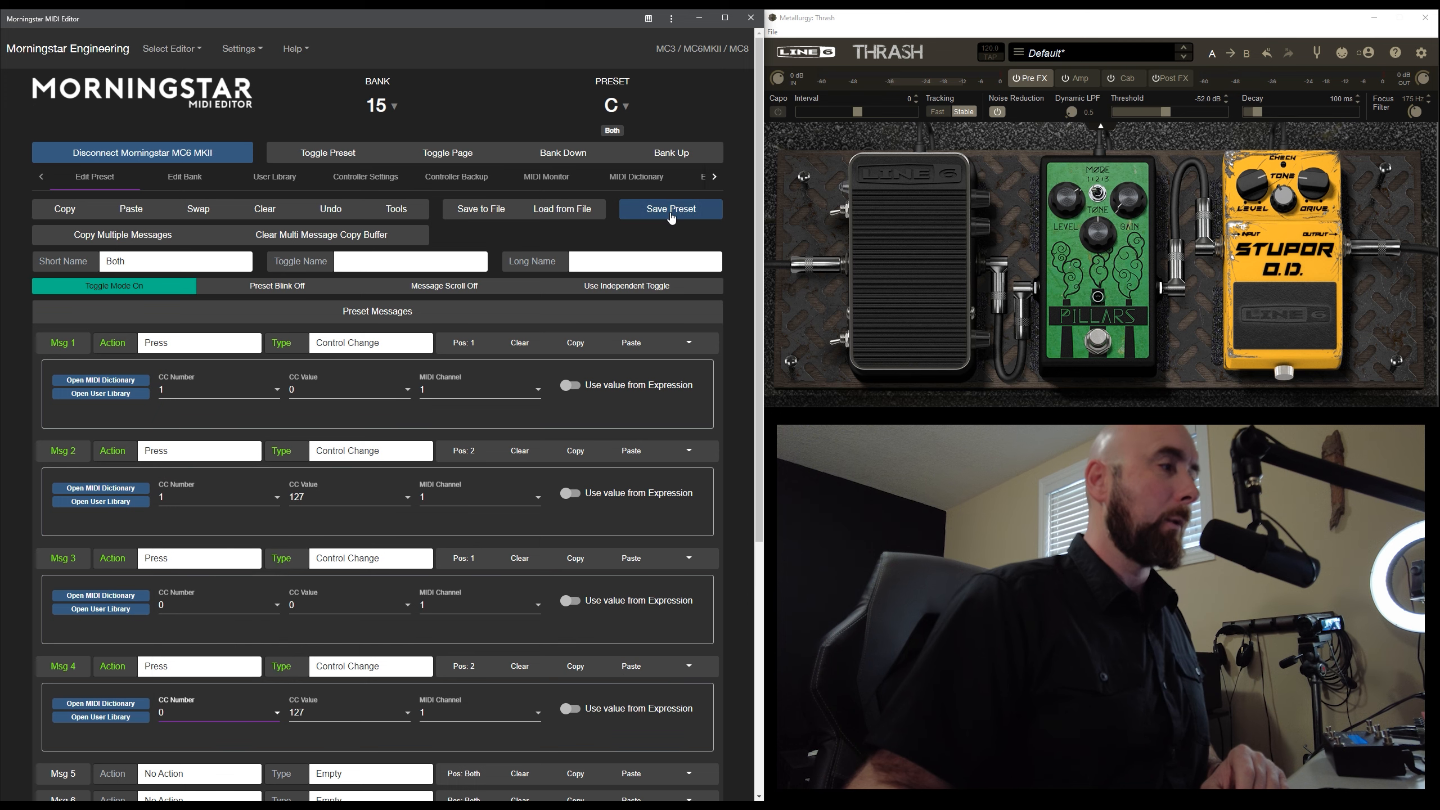
left_click(671, 218)
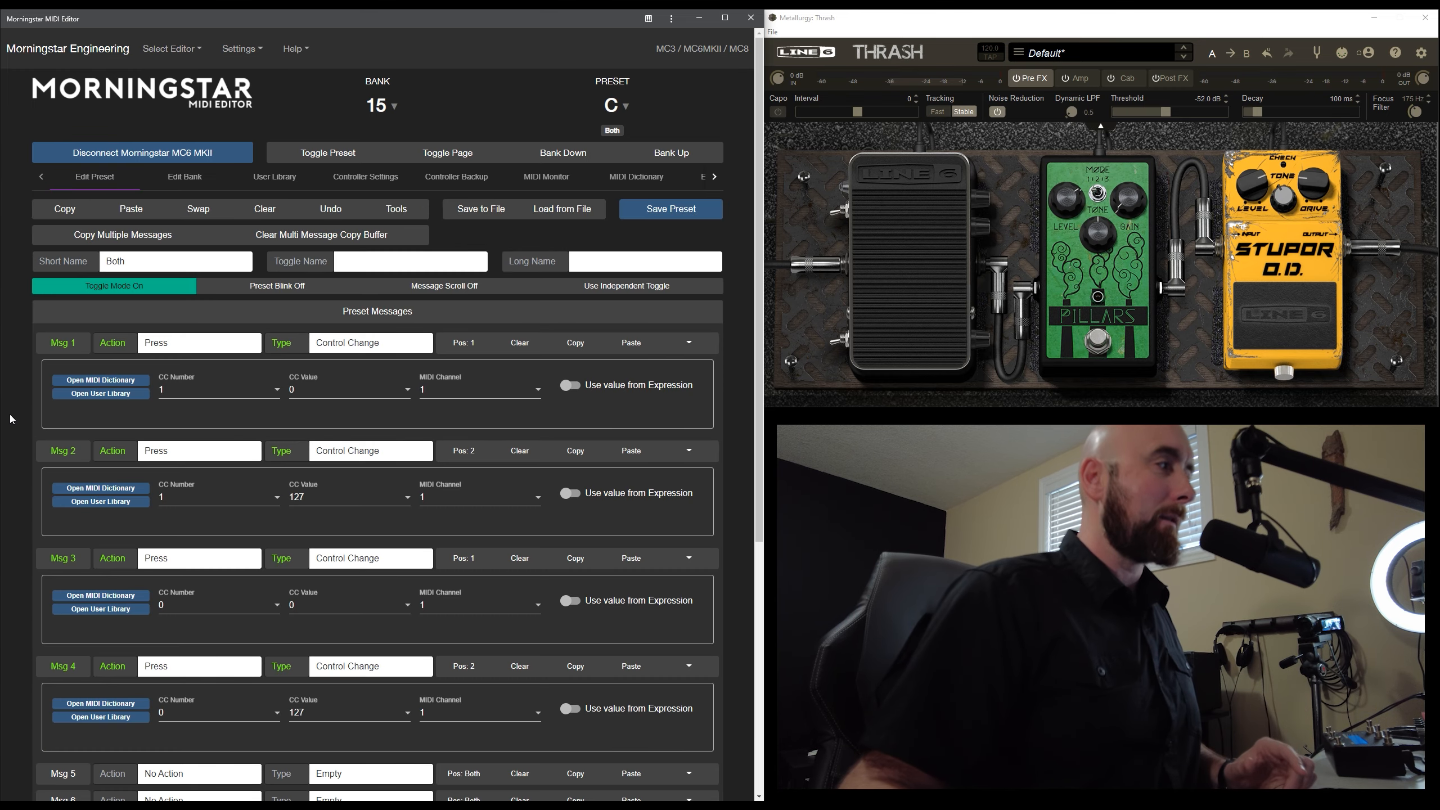
Clear the Both preset from slot C and save the empty preset
scroll(11, 419, "down", 7)
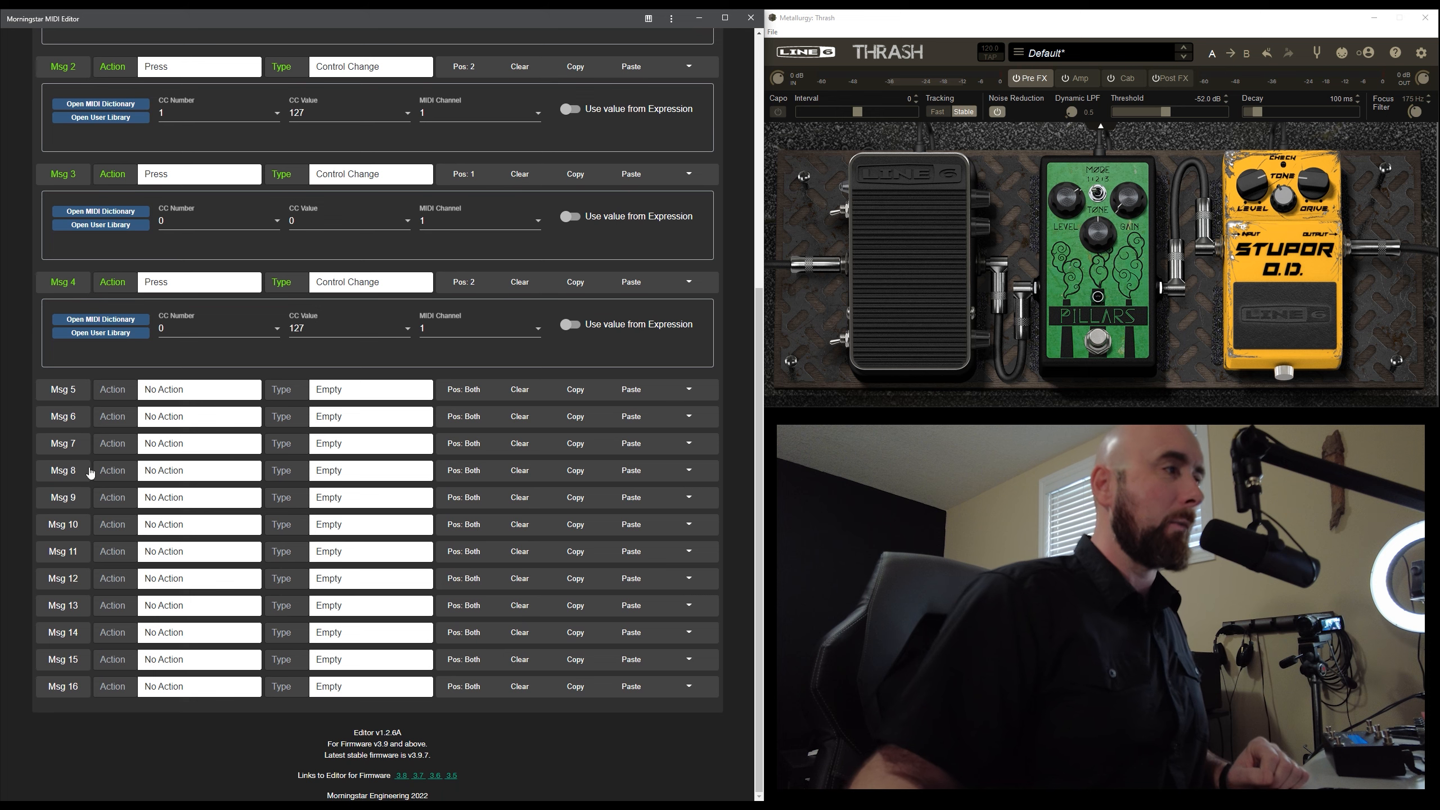
scroll(306, 518, "up", 7)
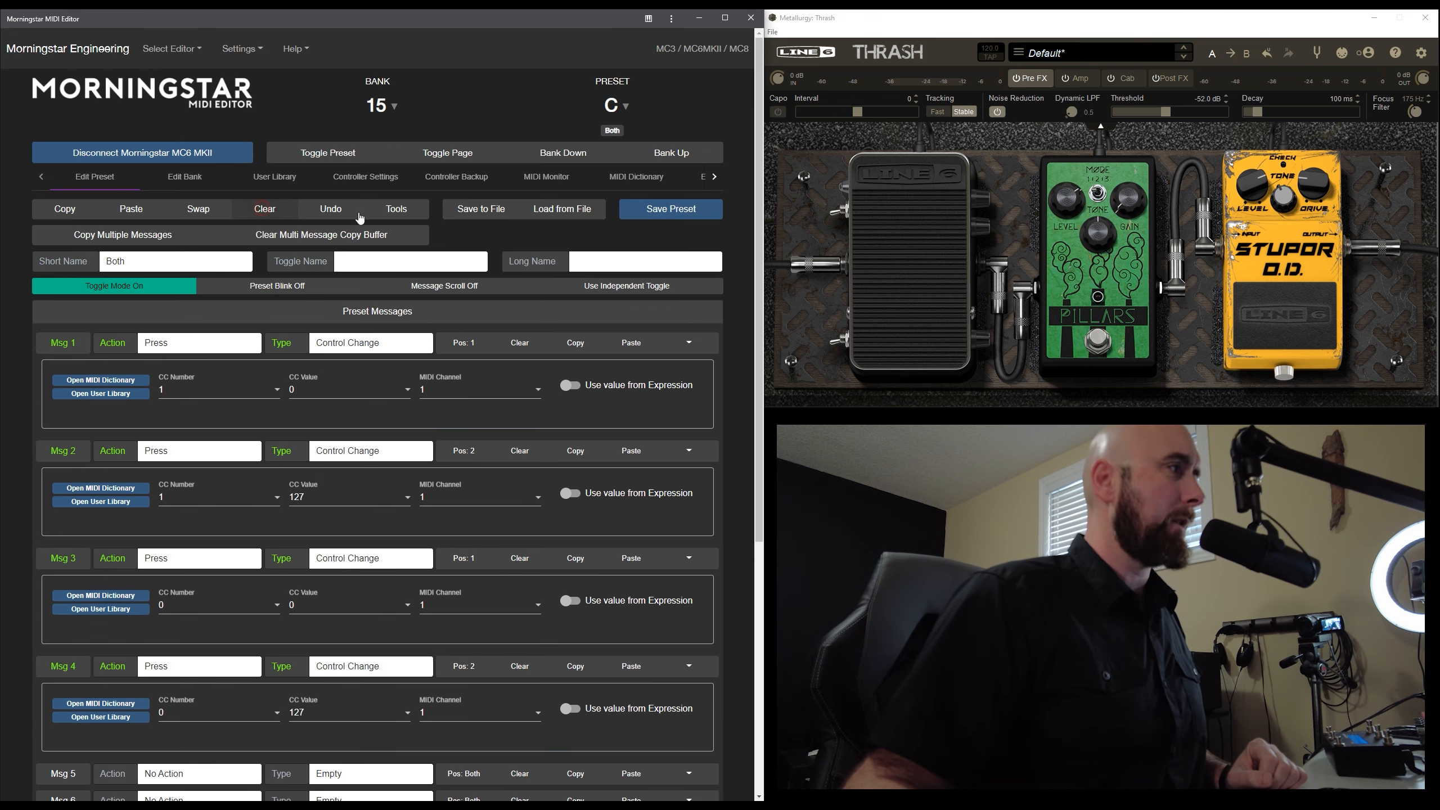
left_click(671, 195)
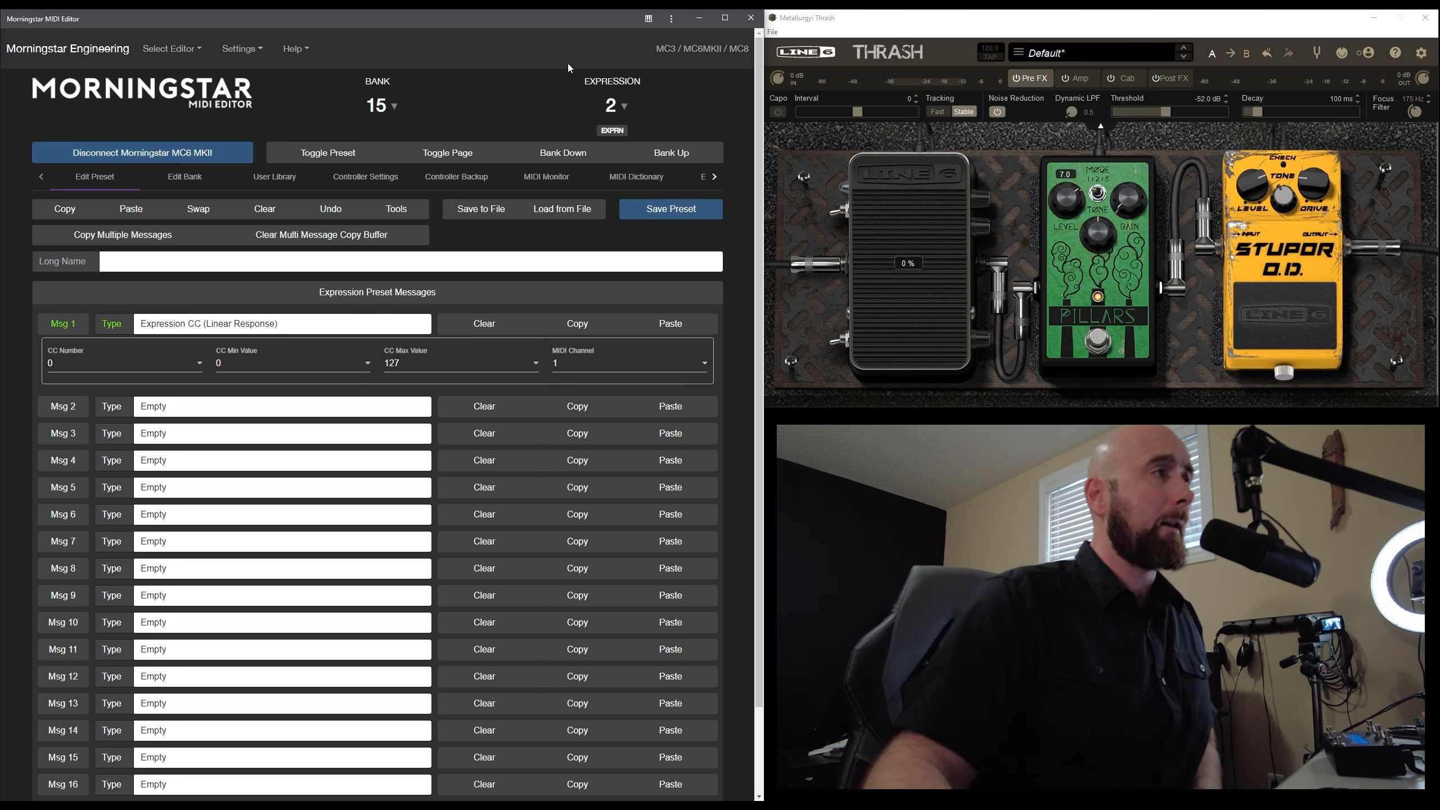
Arm the wah pedal's position for MIDI Learn in Metallurgy Thrash
left_click(611, 106)
left_click(609, 104)
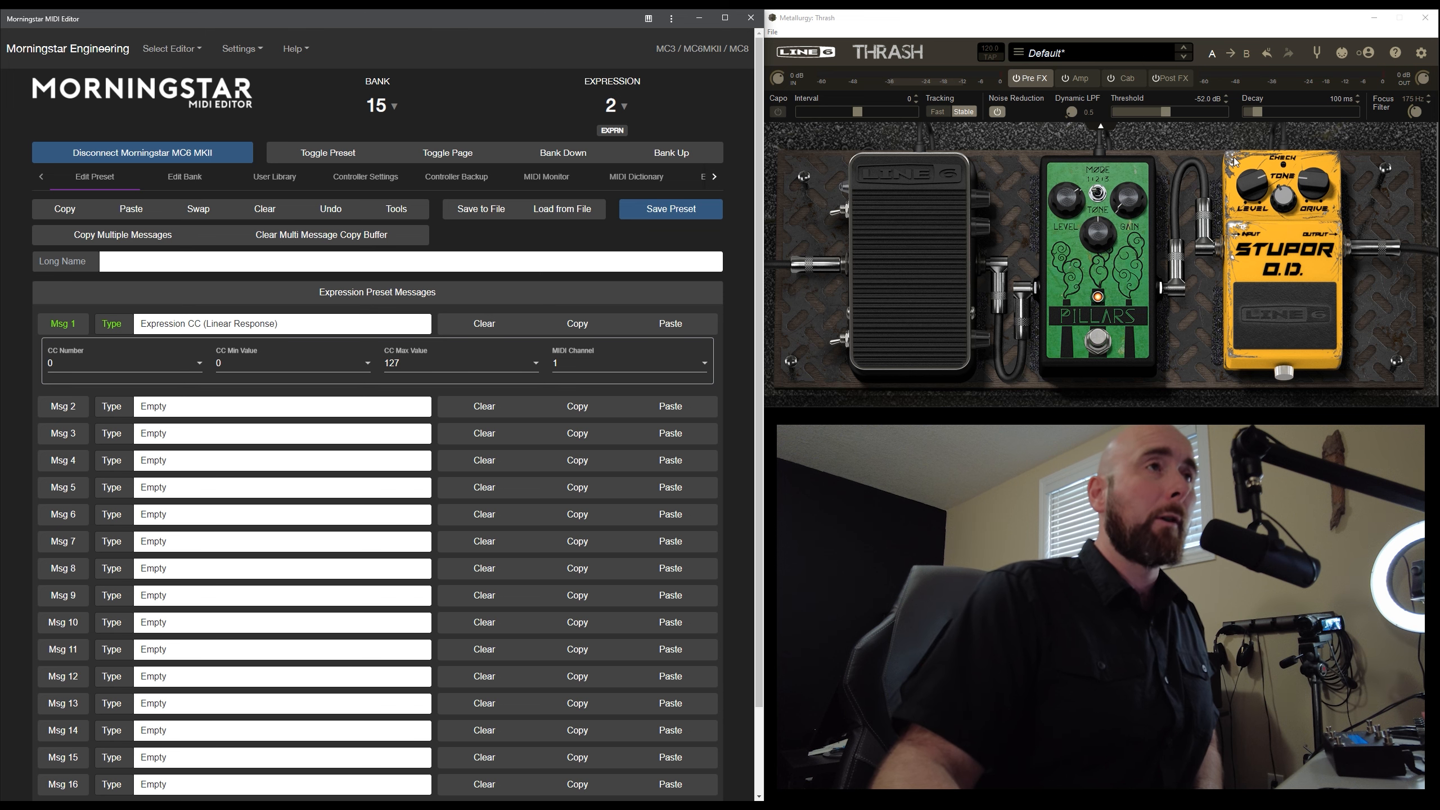
left_click(1342, 53)
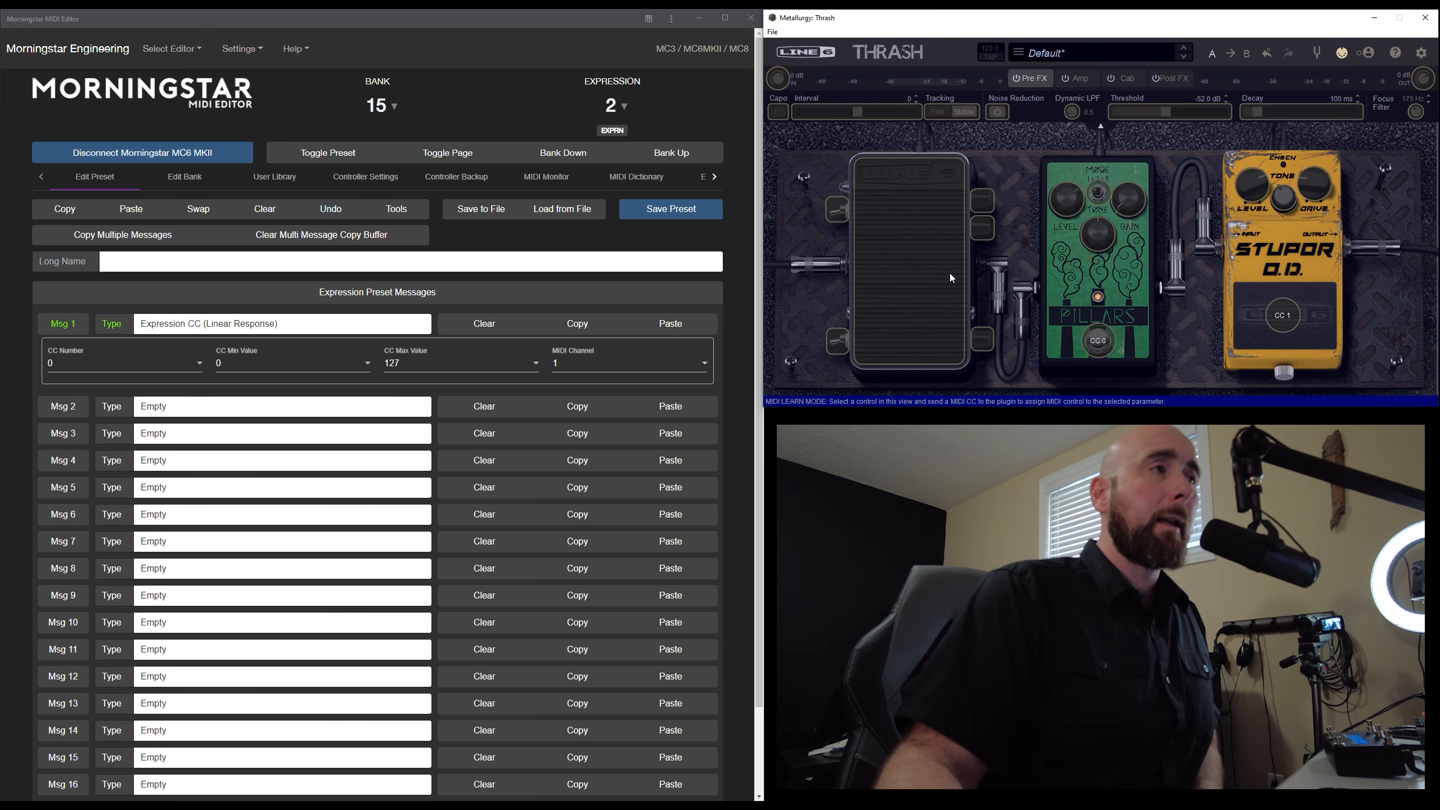
left_click(923, 263)
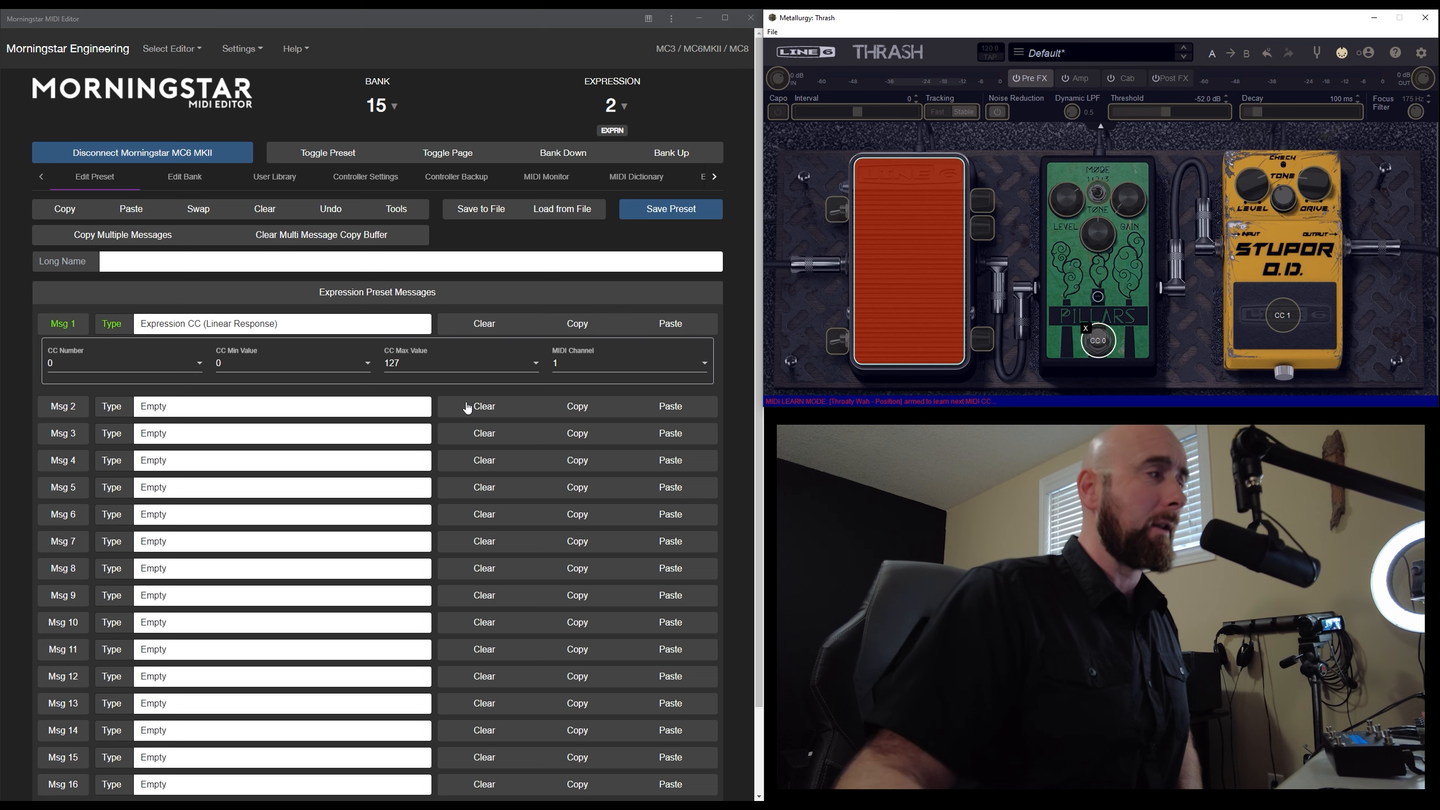
Set Expression 2's CC number to 3, save it, map it to the armed wah pedal and leave MIDI Learn
left_click(57, 367)
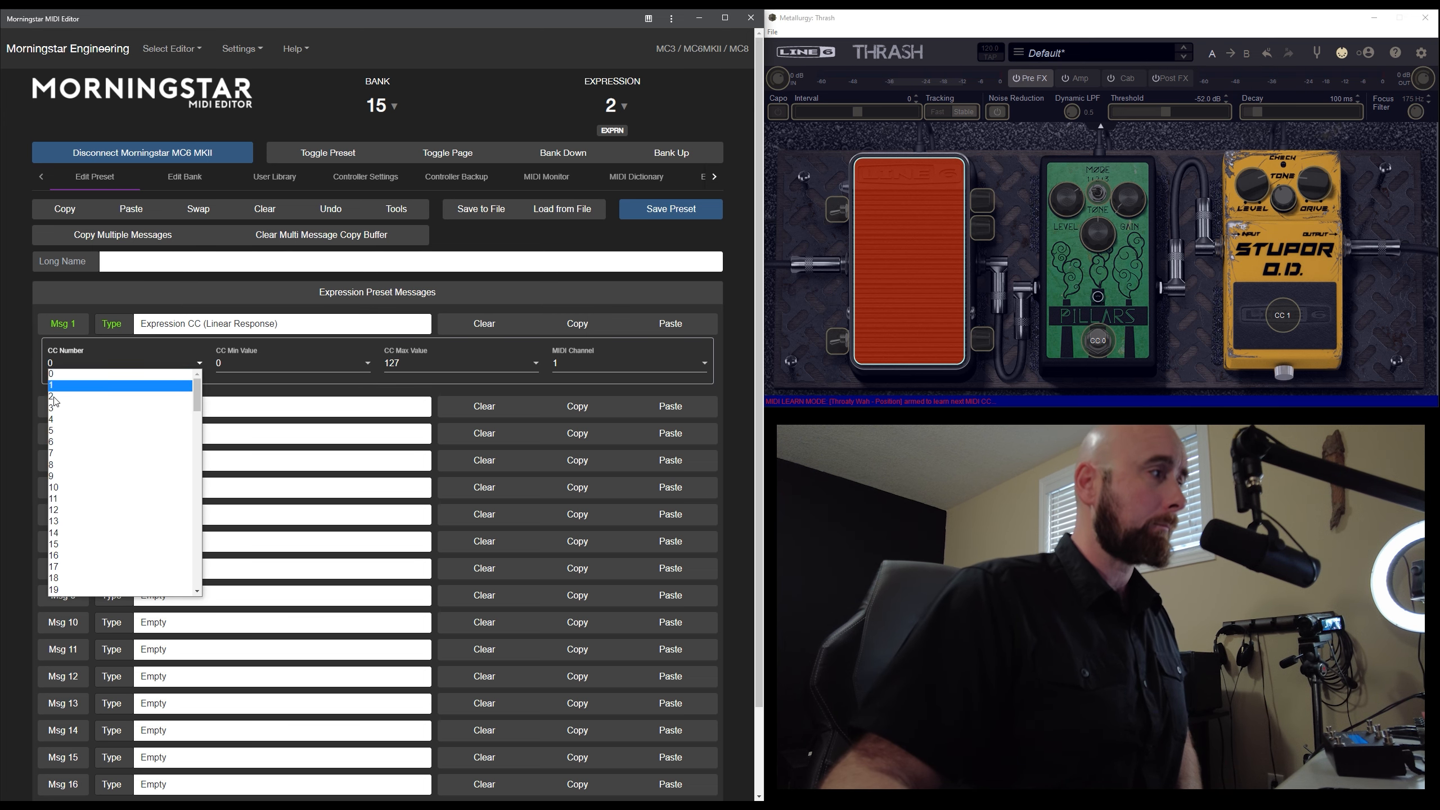
left_click(57, 417)
left_click(671, 214)
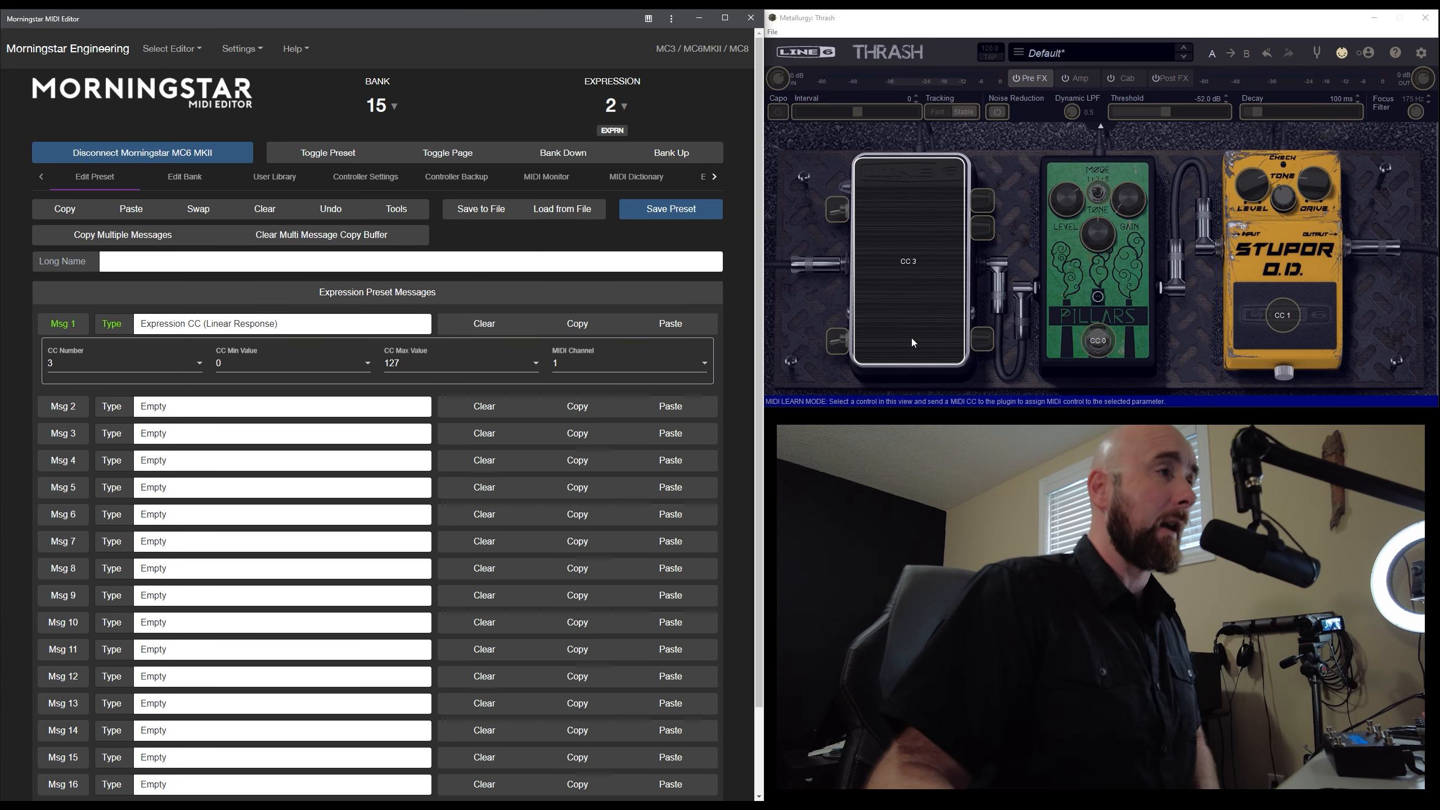
left_click(1343, 54)
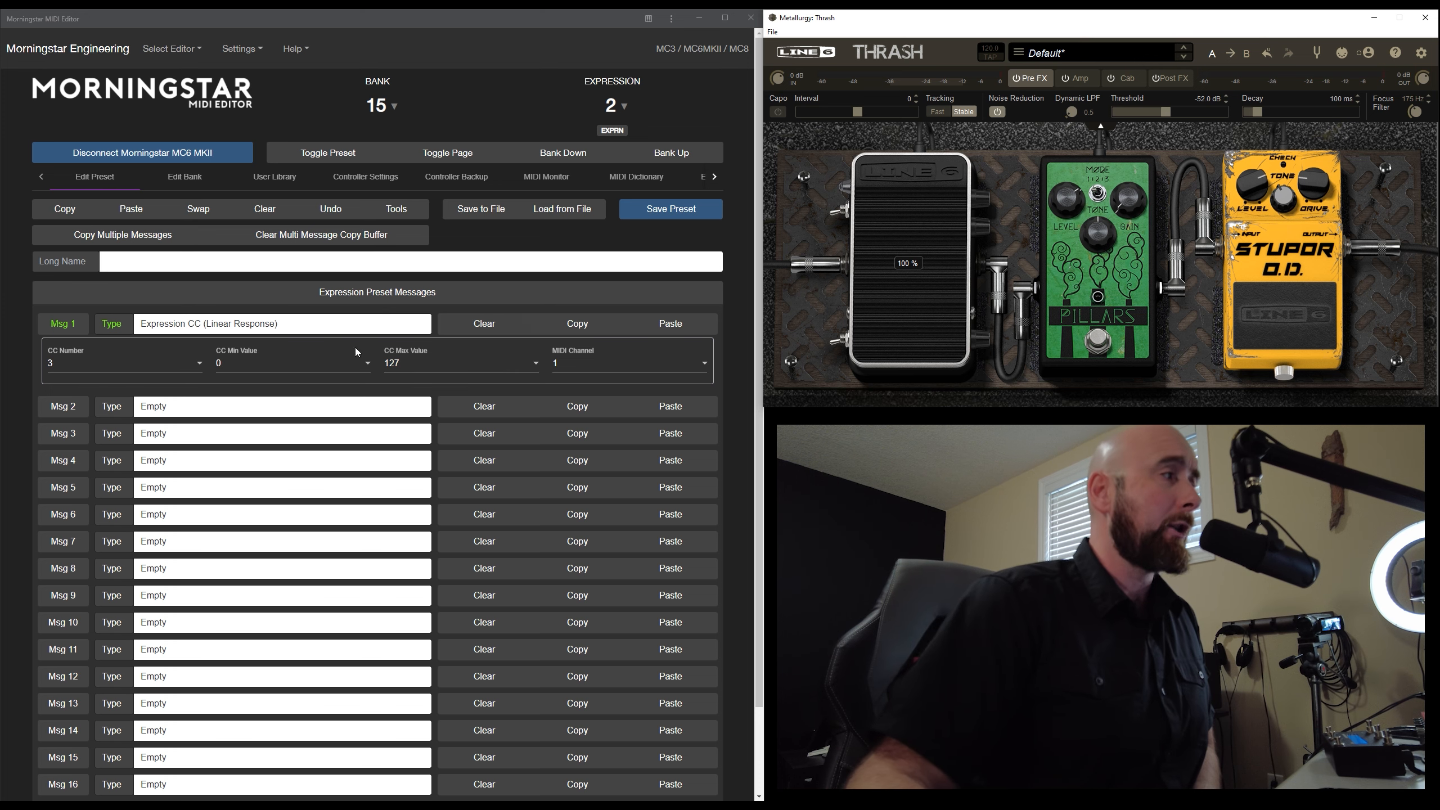
Limit Expression 2's message 1 to a CC minimum of 20 and a maximum of 100 and save the preset
left_click(273, 332)
left_click(221, 363)
scroll(249, 499, "down", 3)
left_click(232, 488)
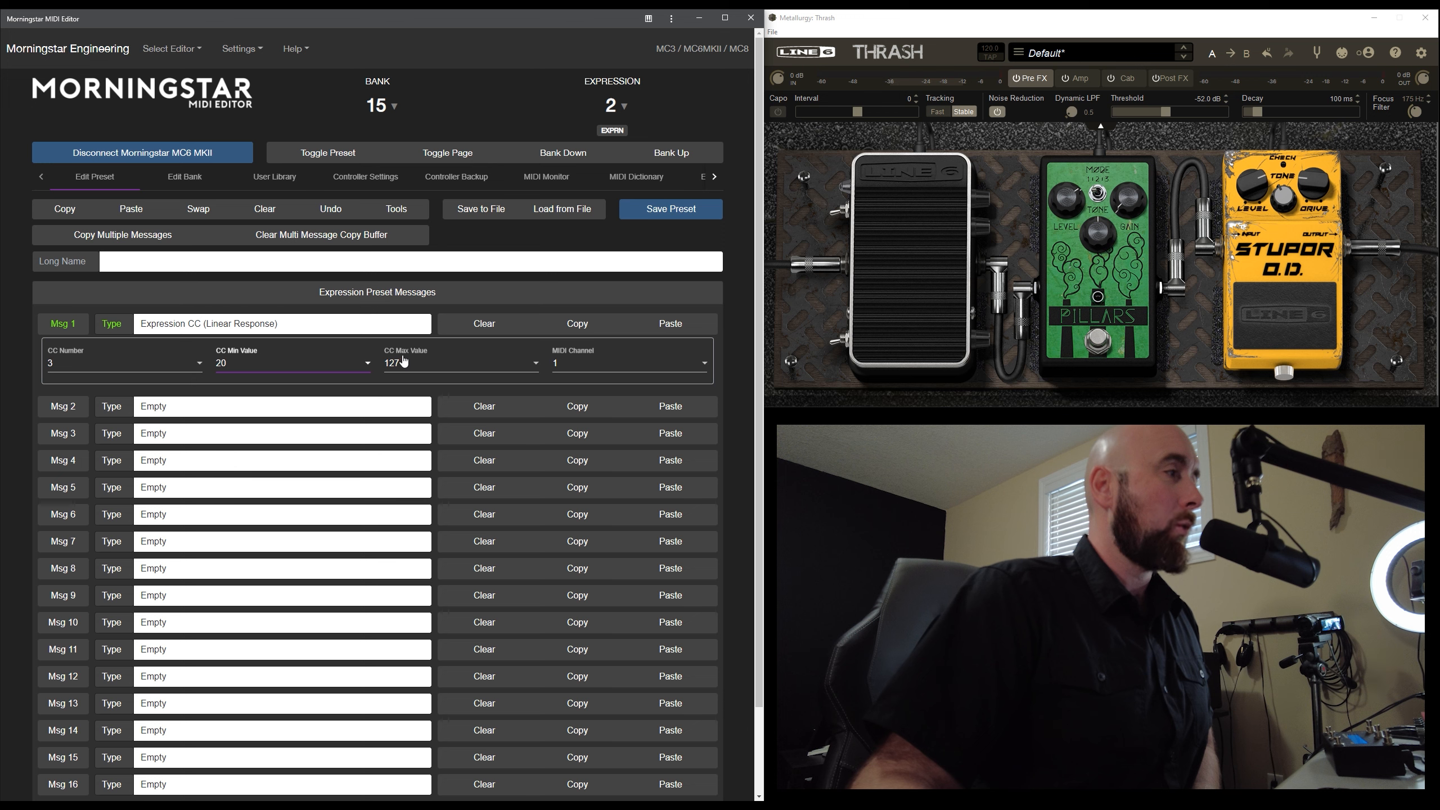
left_click(402, 363)
left_click(392, 394)
left_click(657, 216)
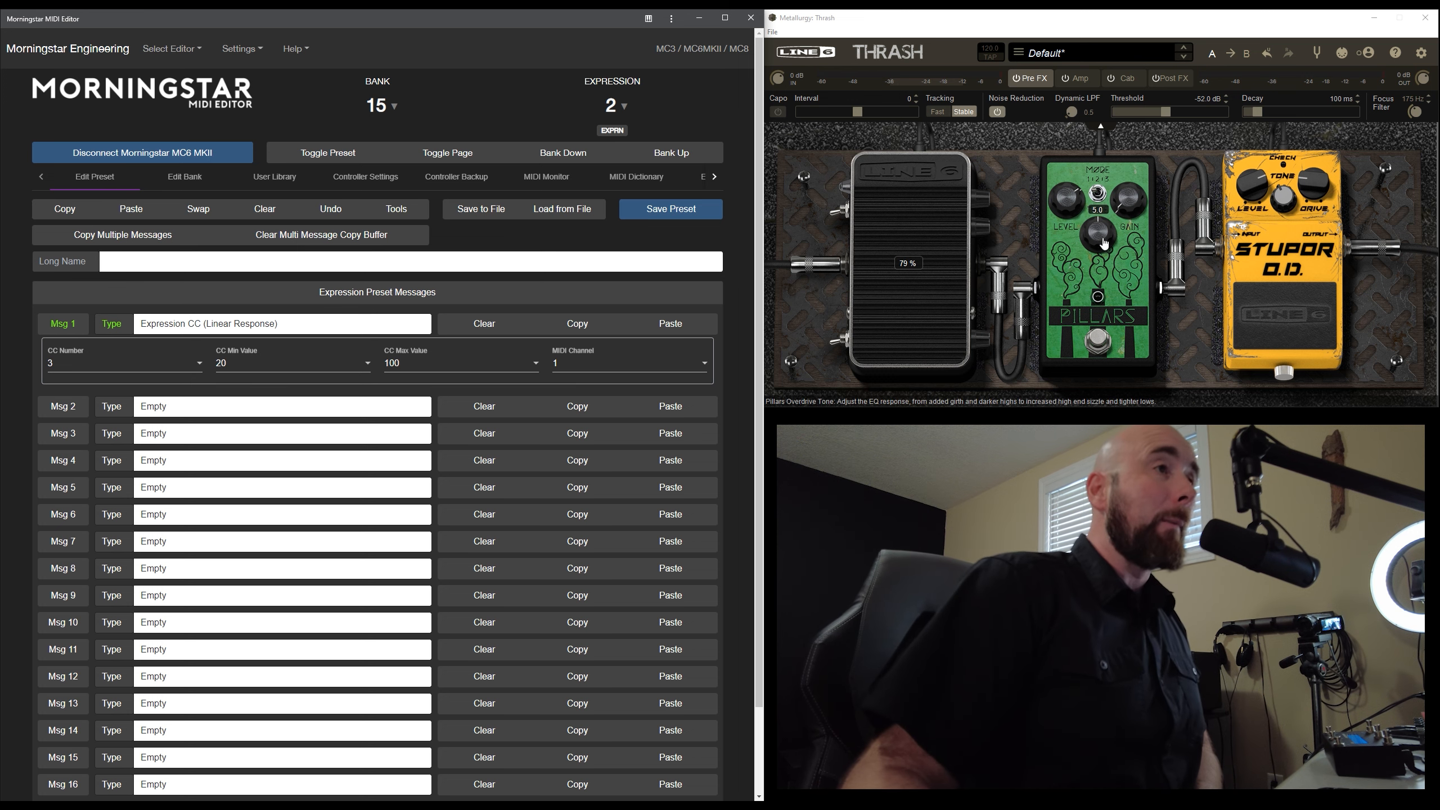
Copy the Pillars preset from slot A into slot C, rename it Delay and save it
left_click(1173, 79)
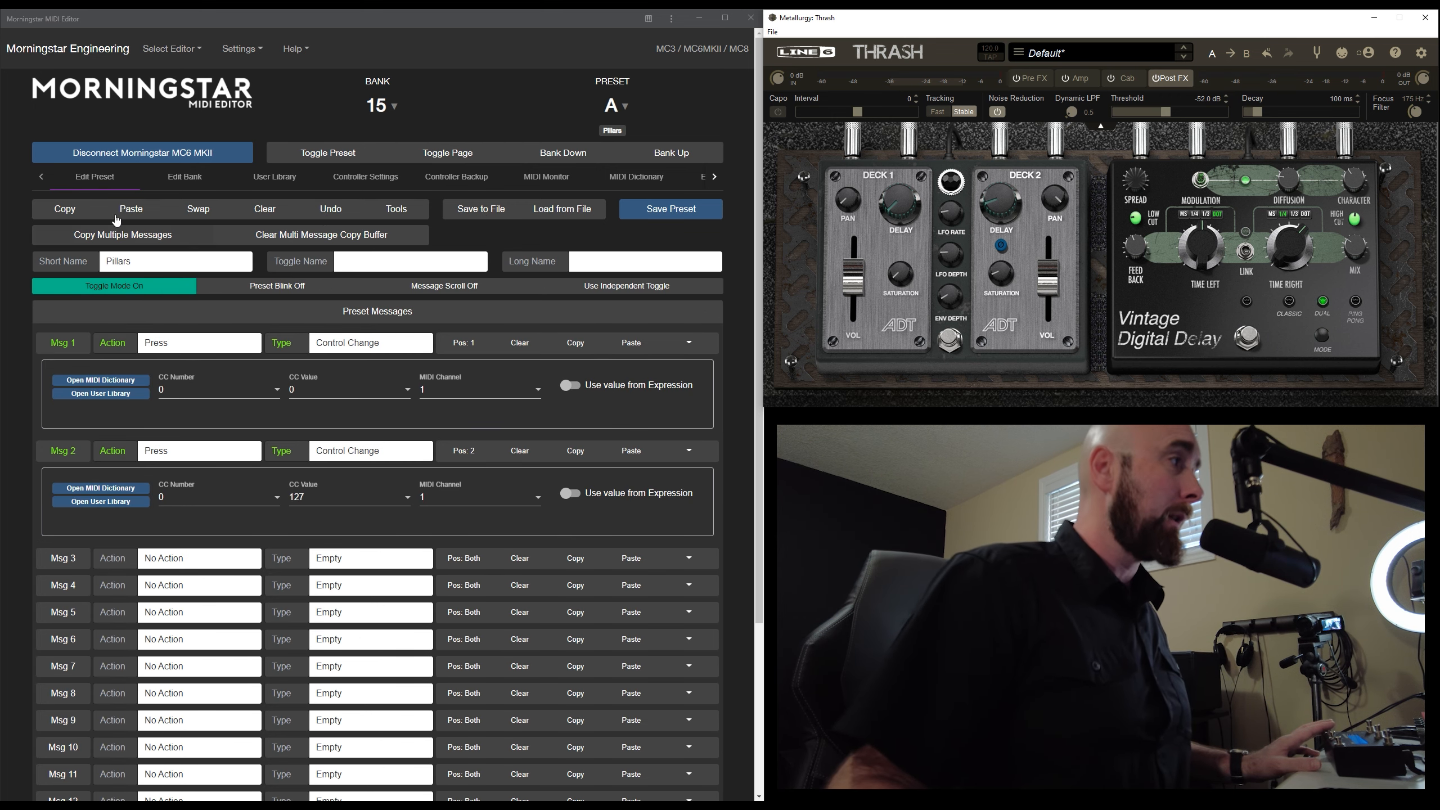
left_click(73, 213)
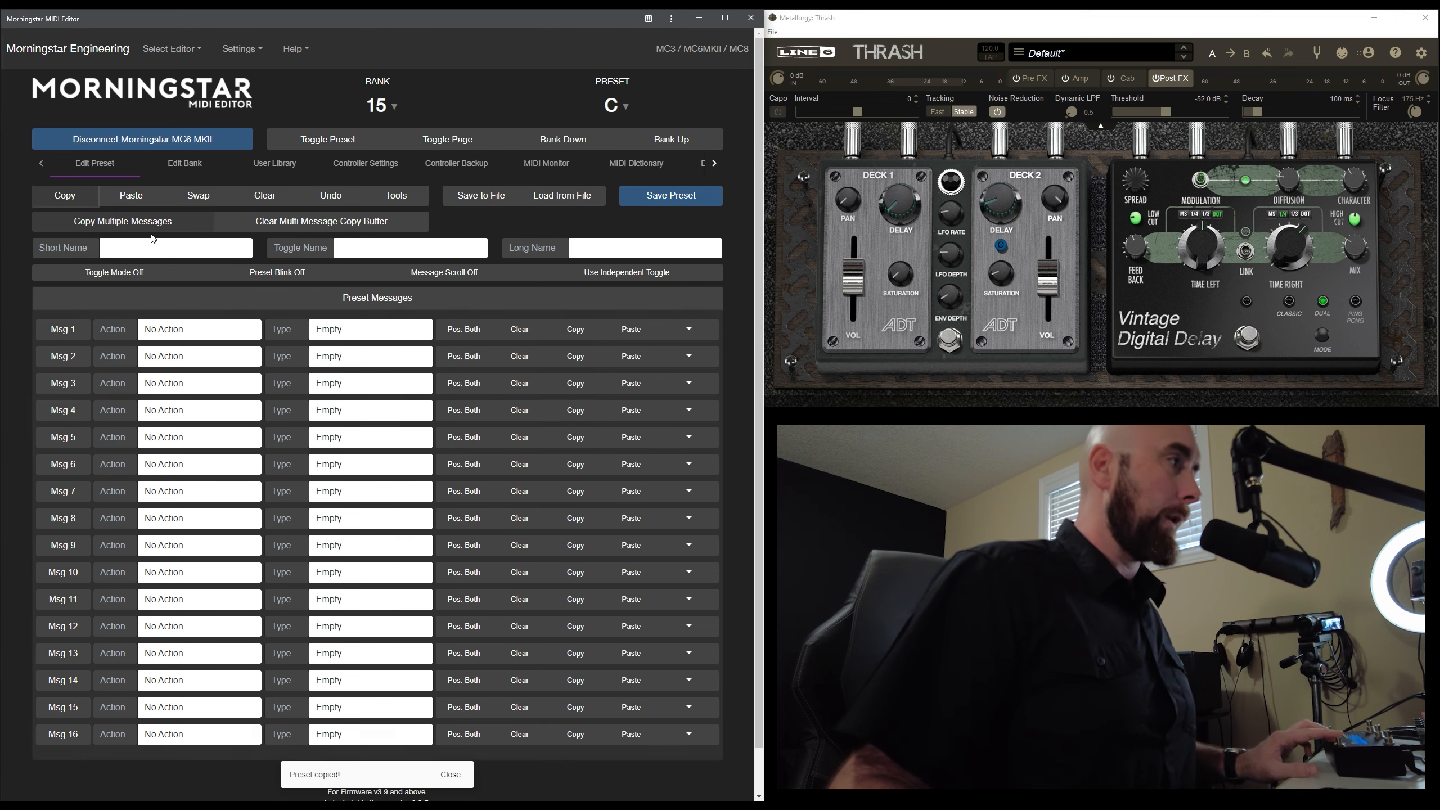
left_click(134, 197)
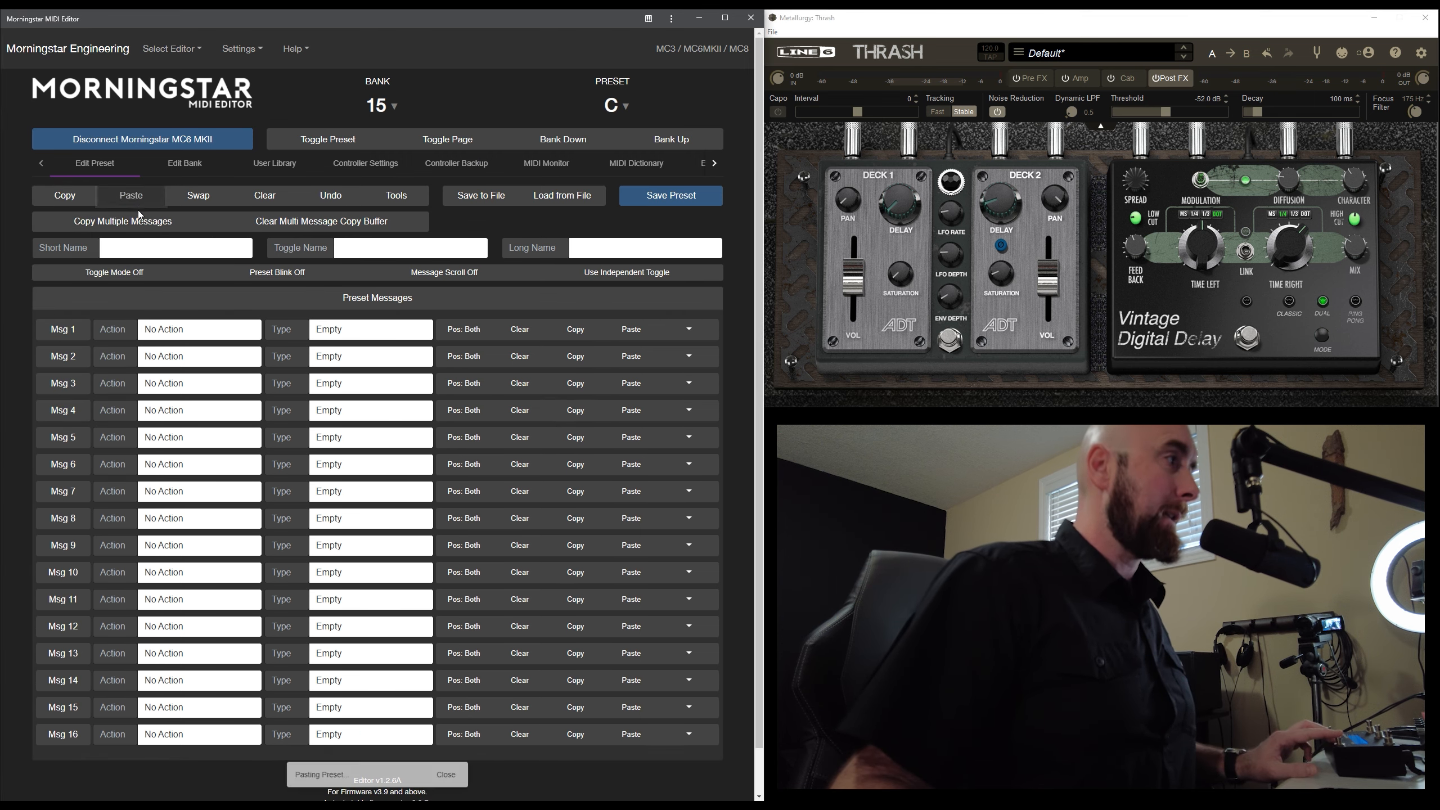
double_click(154, 256)
type("Delay")
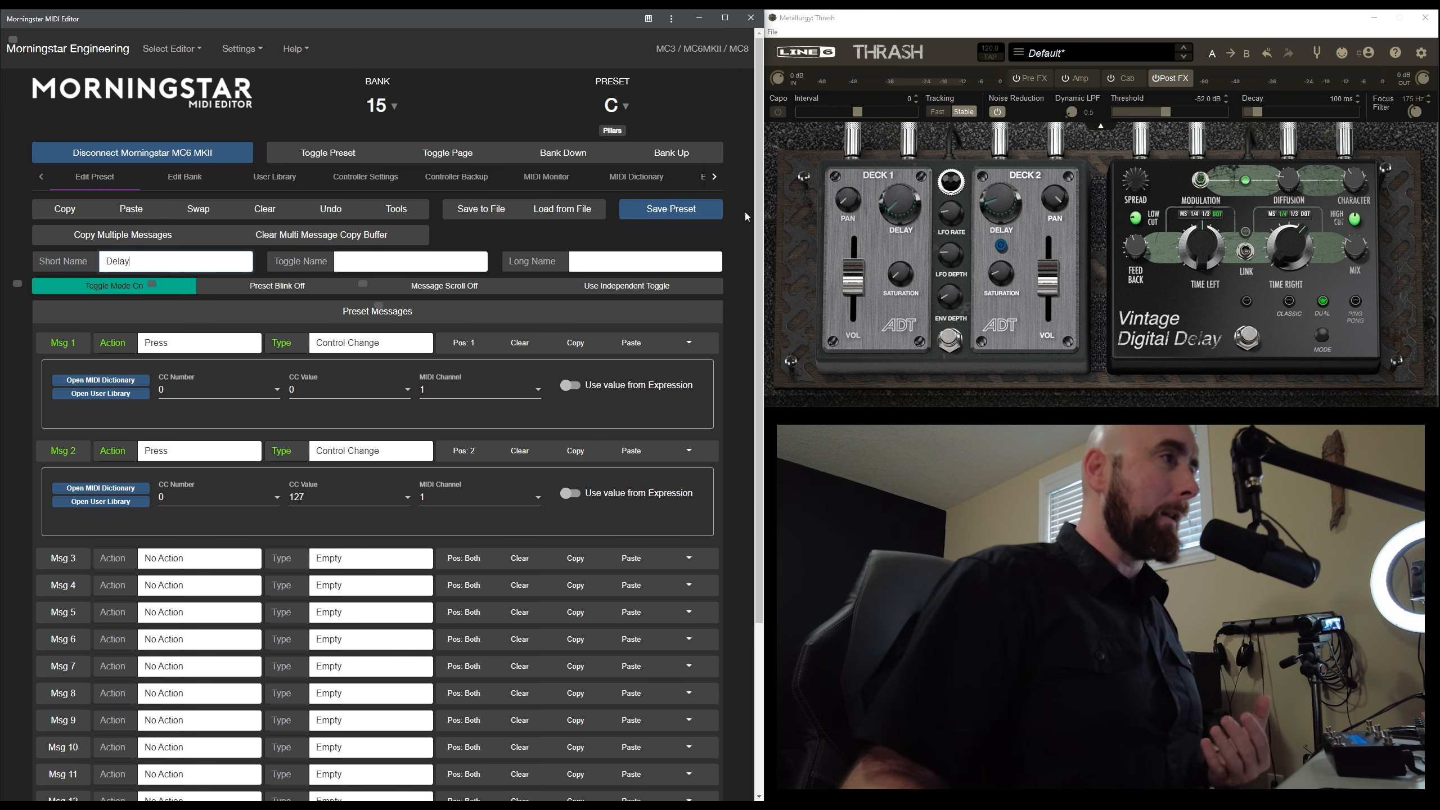
left_click(673, 212)
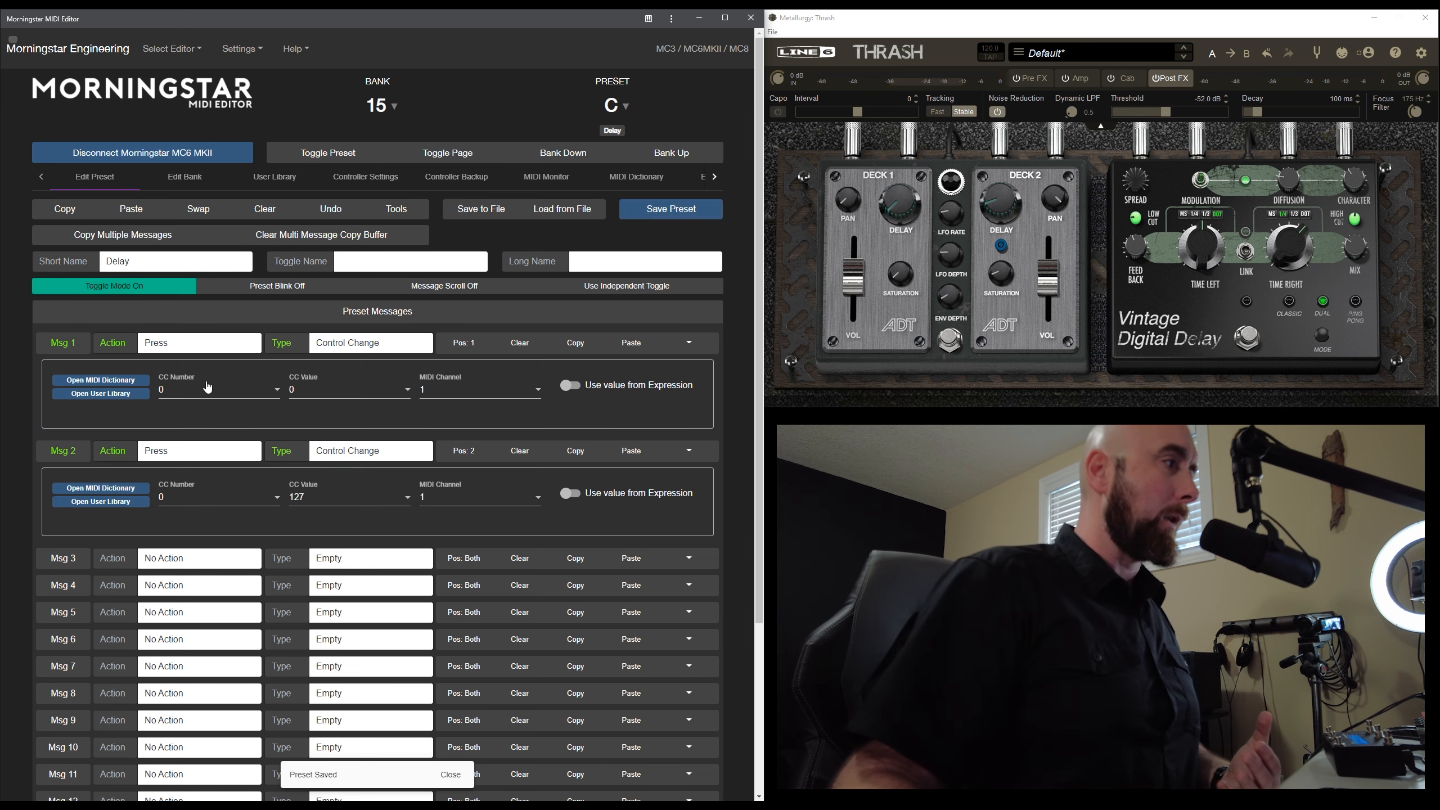
Set the CC number of both Delay preset messages to 4 and save the preset
left_click(165, 392)
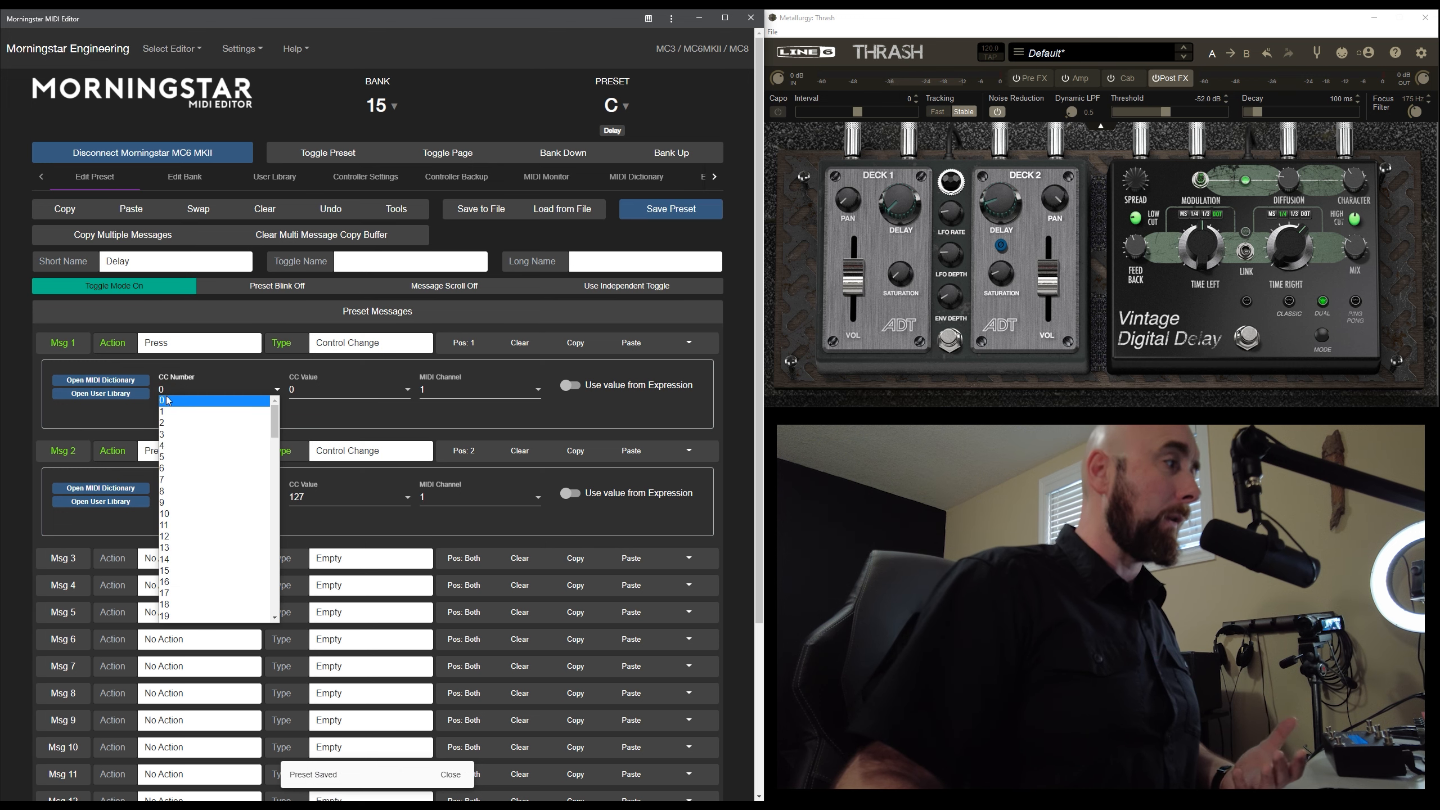
left_click(172, 452)
left_click(164, 505)
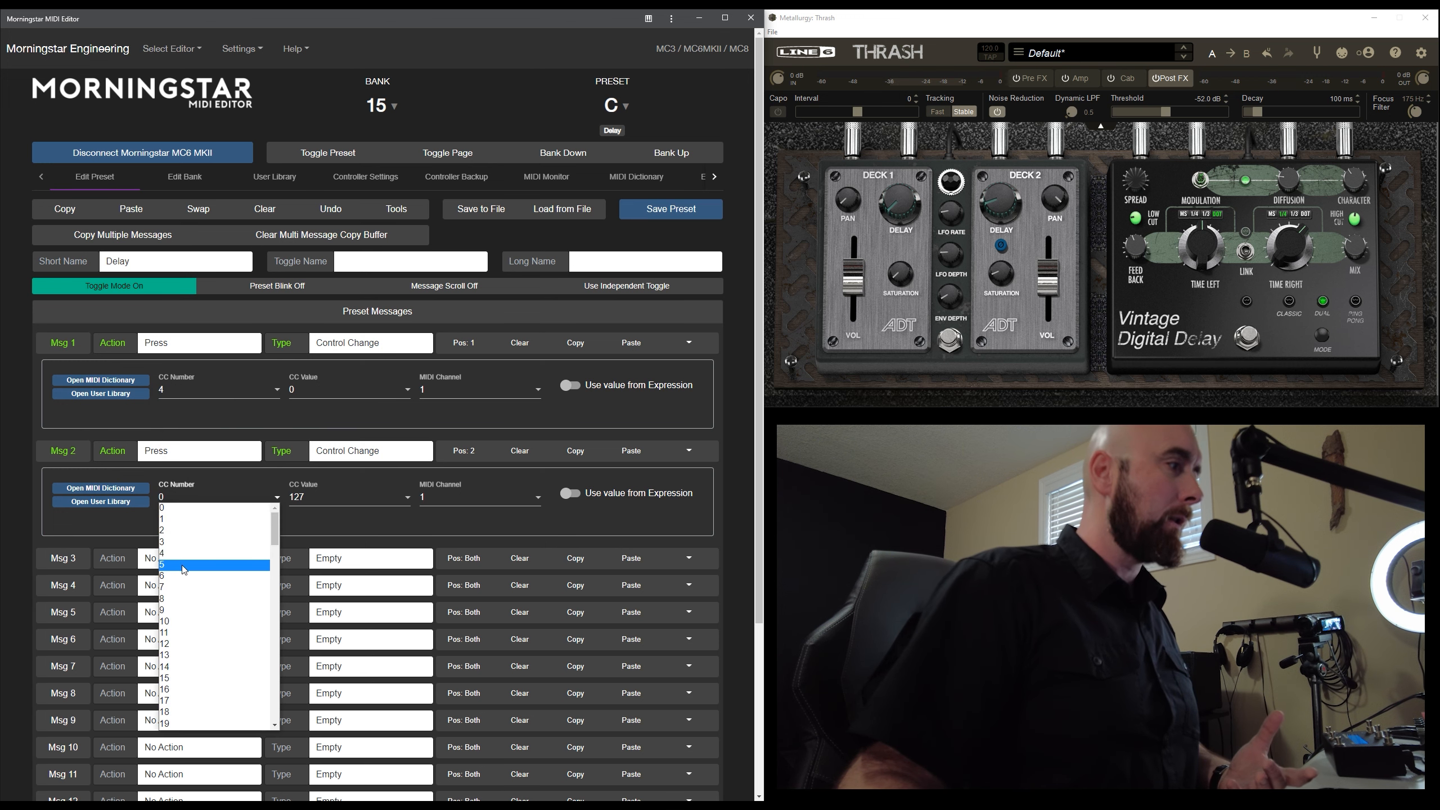
left_click(182, 564)
left_click(672, 208)
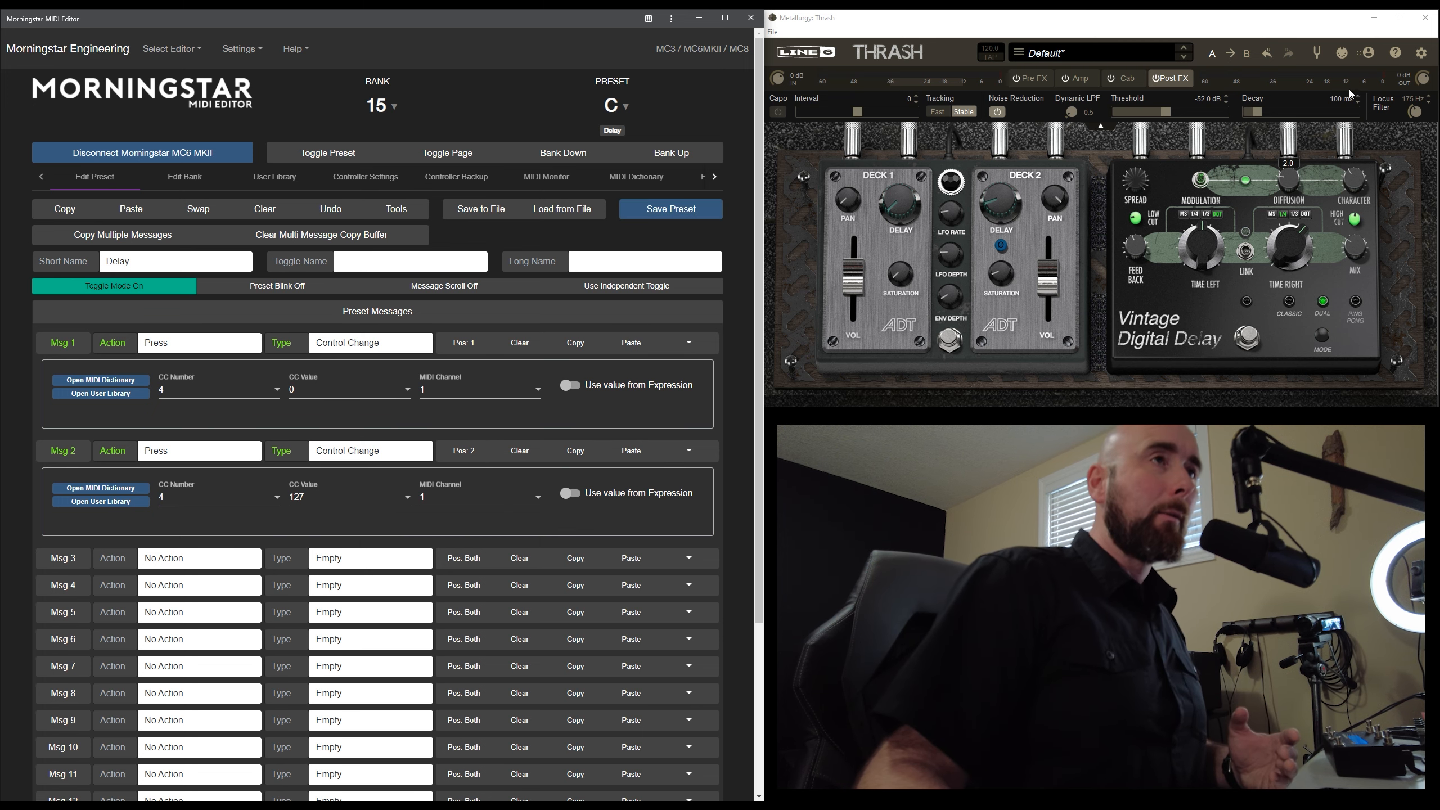
Map the Vintage Digital Delay's footswitch to CC 4 with MIDI Learn, then check the Pre FX and Post FX views
left_click(1341, 52)
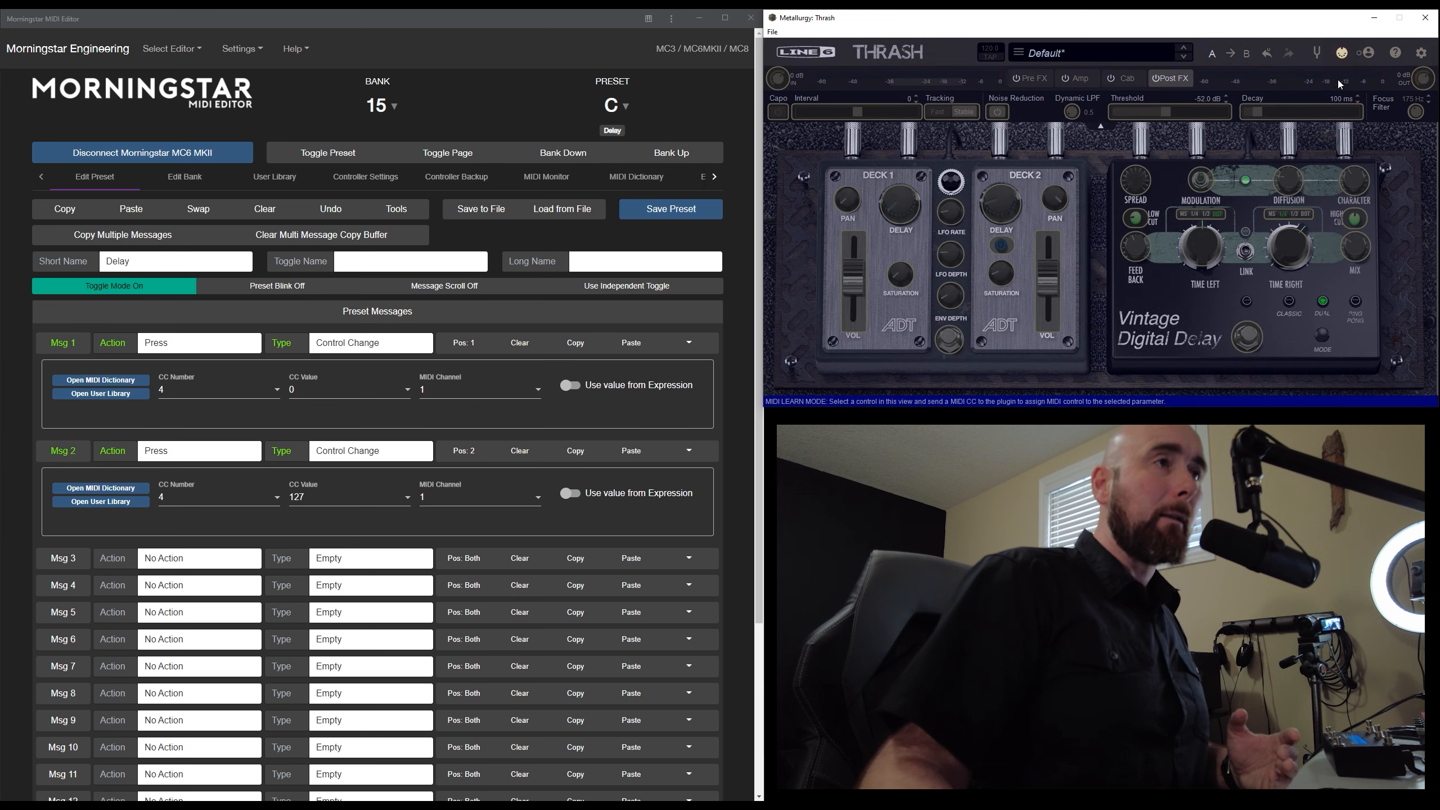
left_click(1250, 341)
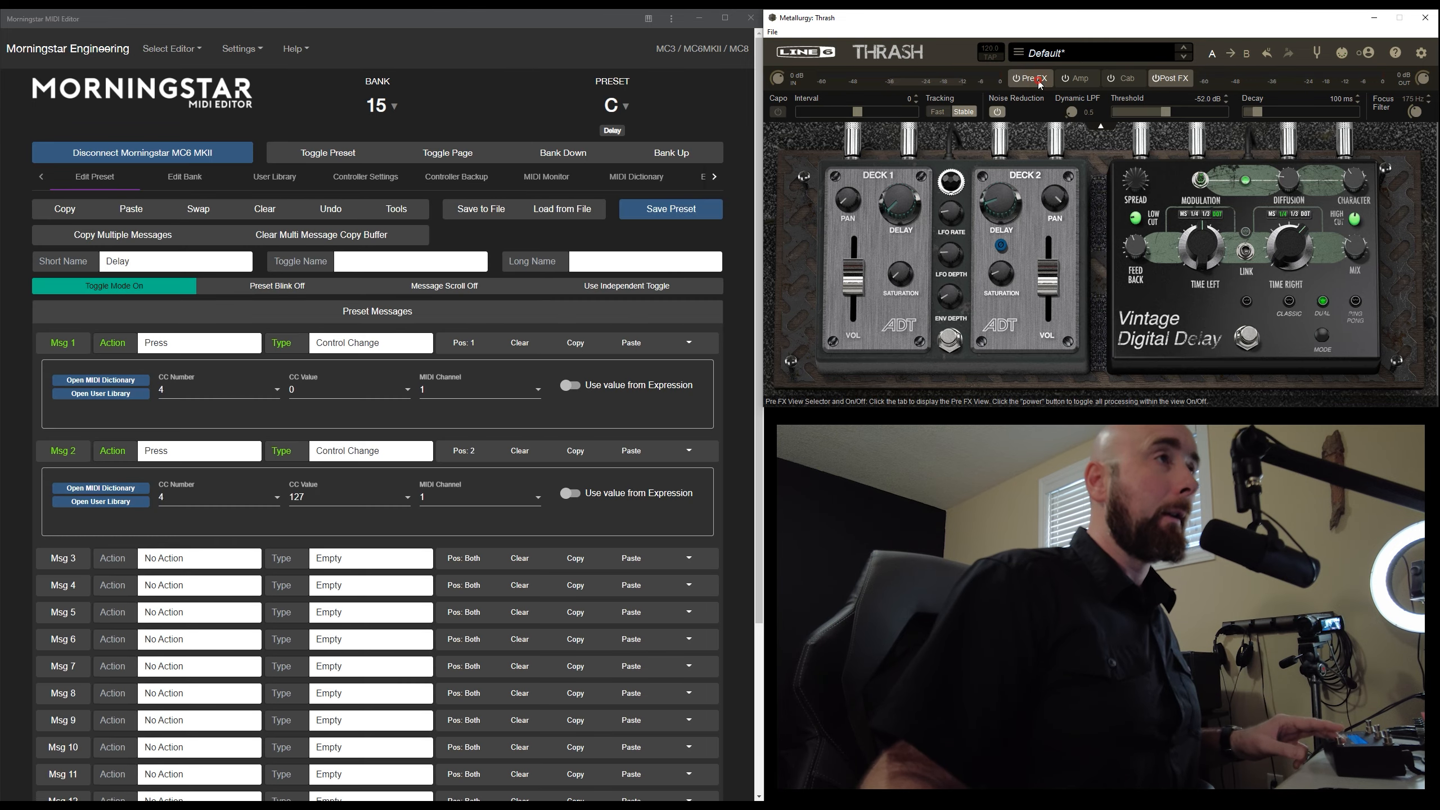
left_click(1032, 79)
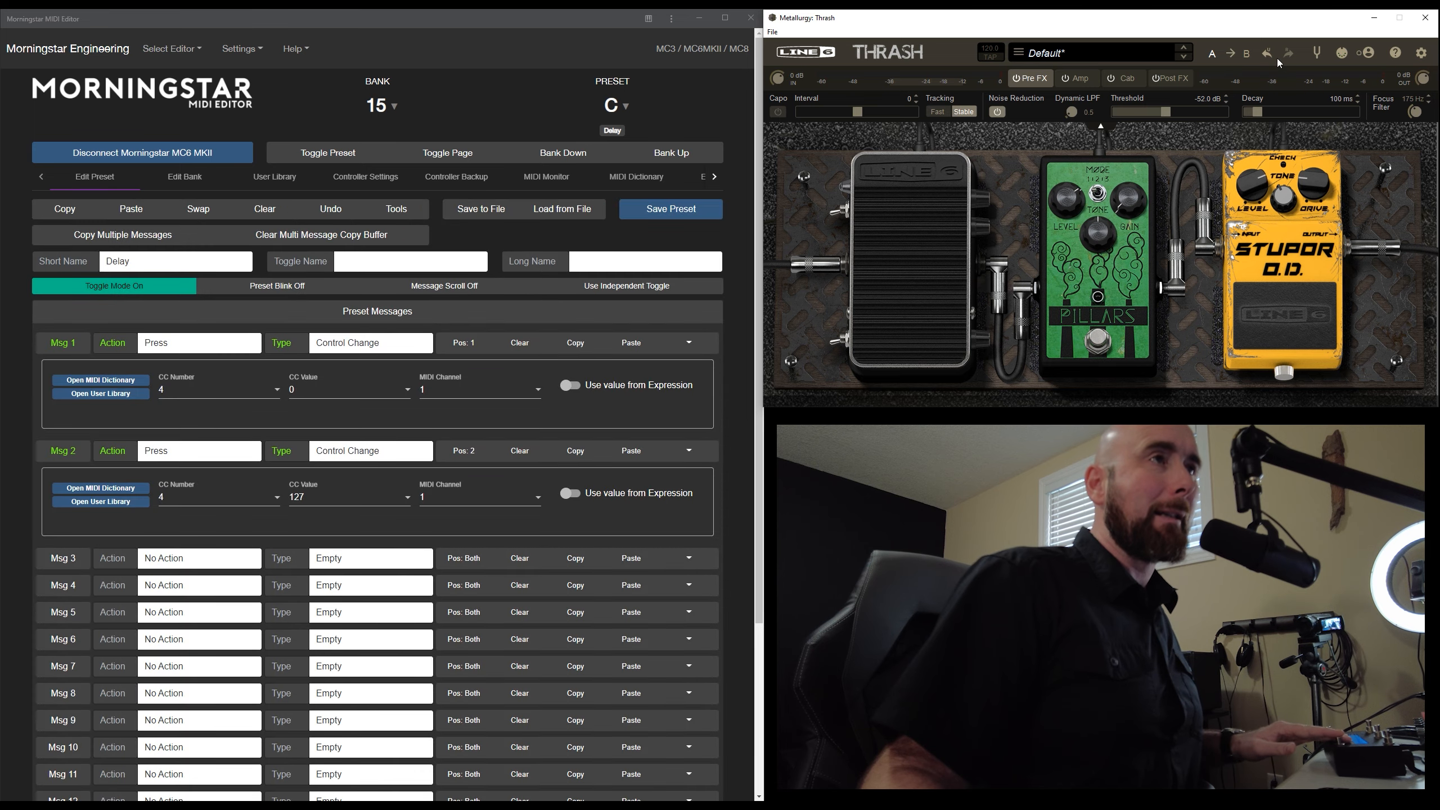
left_click(1162, 82)
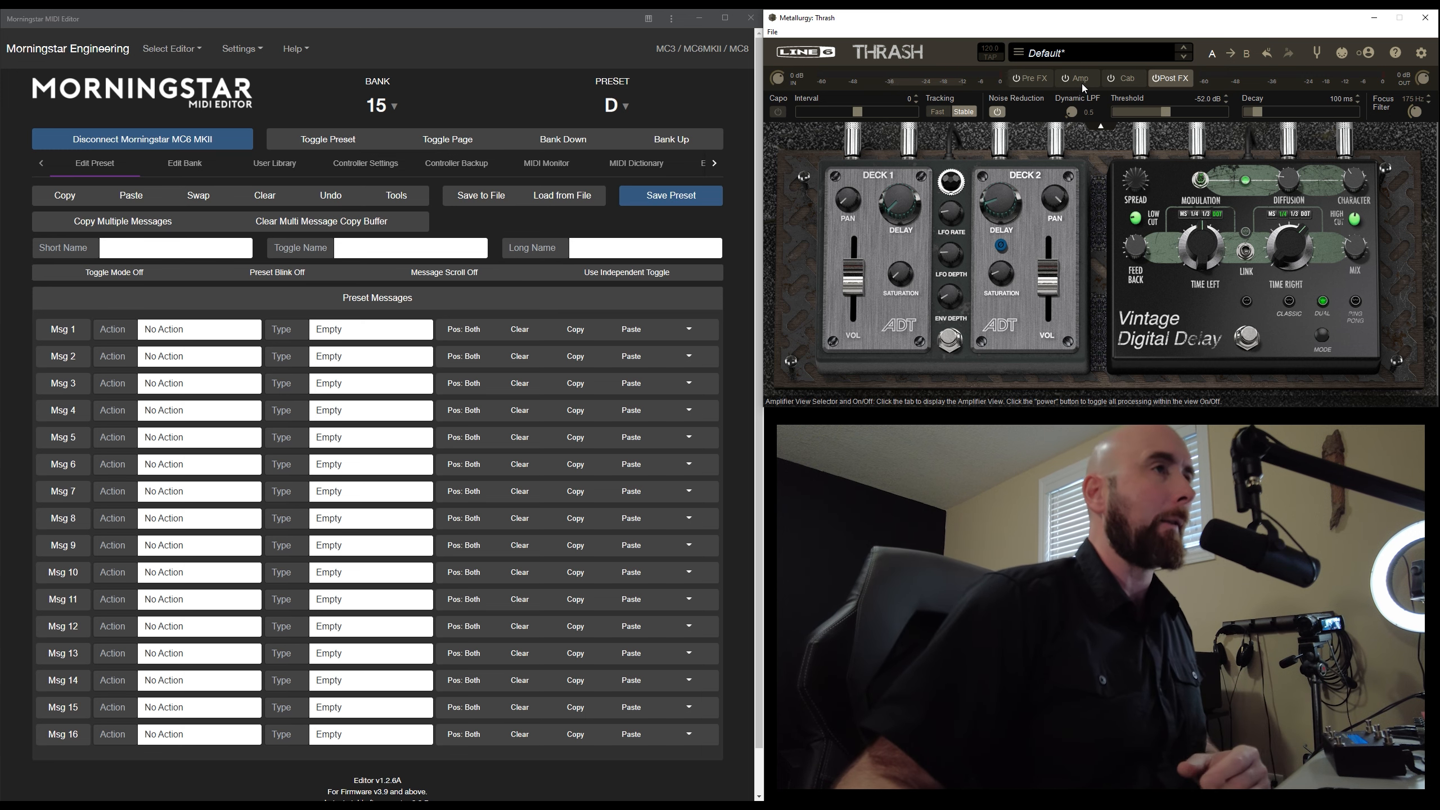
Show the amp view in Metallurgy Thrash, then name the empty preset in slot D Snap 1 and save it
left_click(1079, 79)
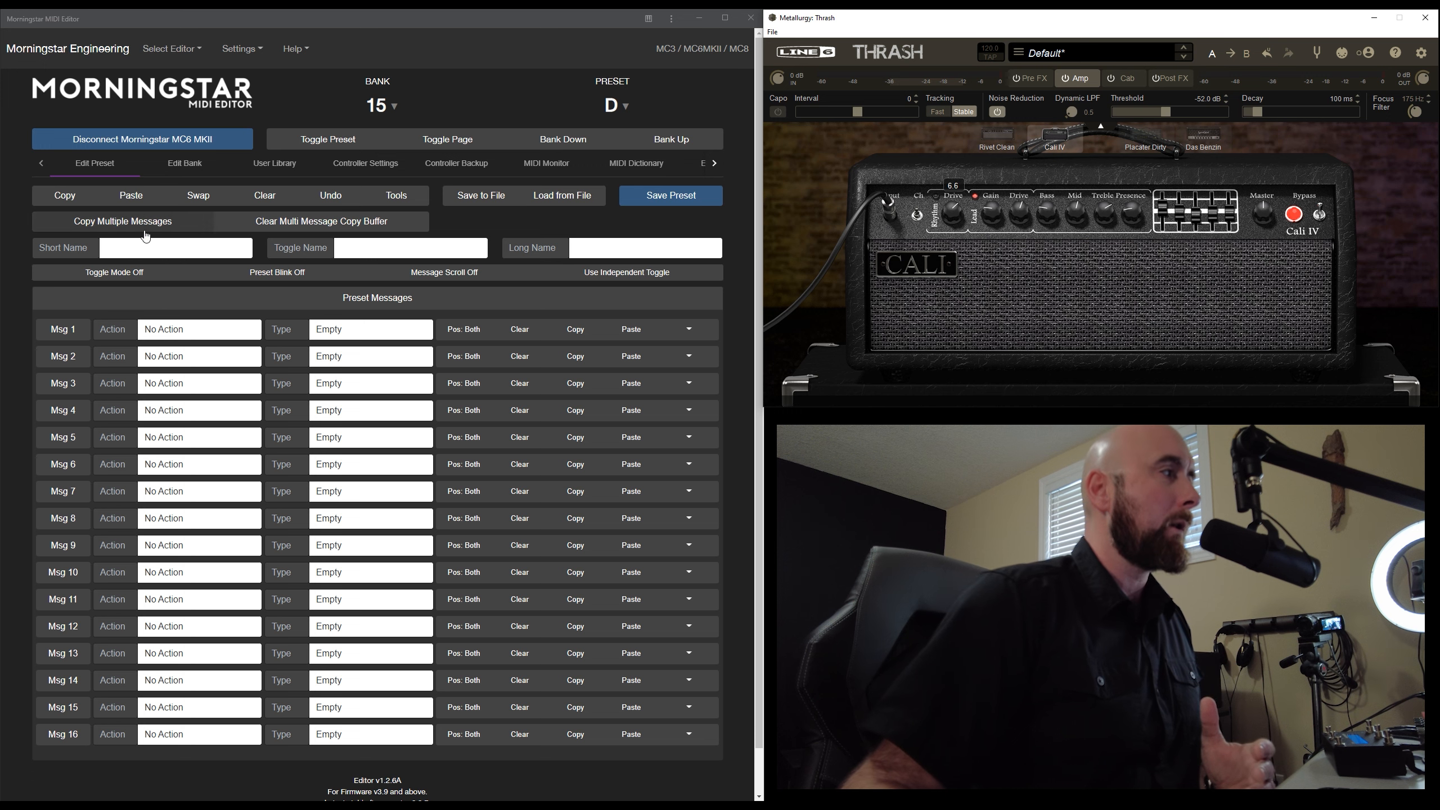
left_click(148, 250)
type("Sn")
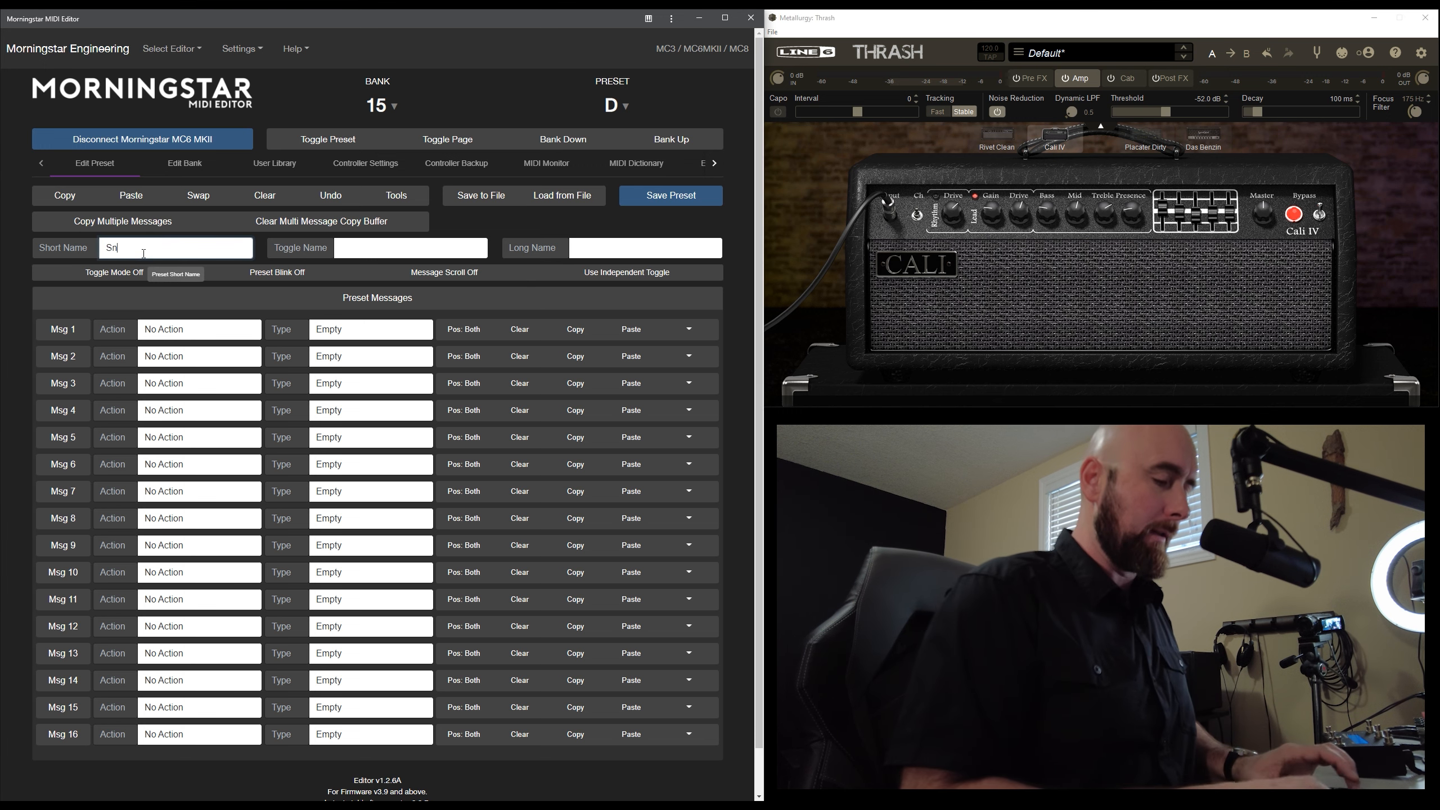
type("ap 1")
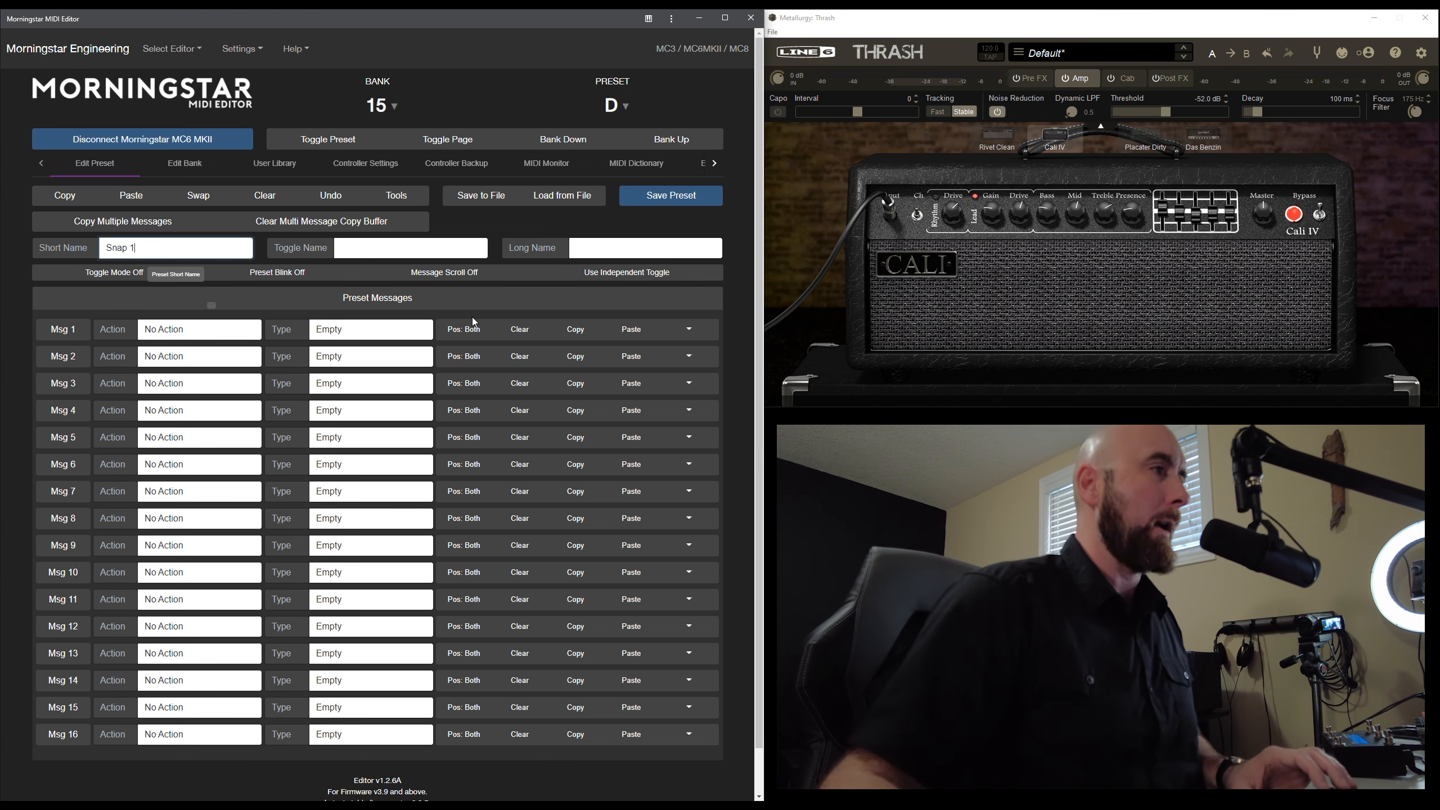
left_click(706, 202)
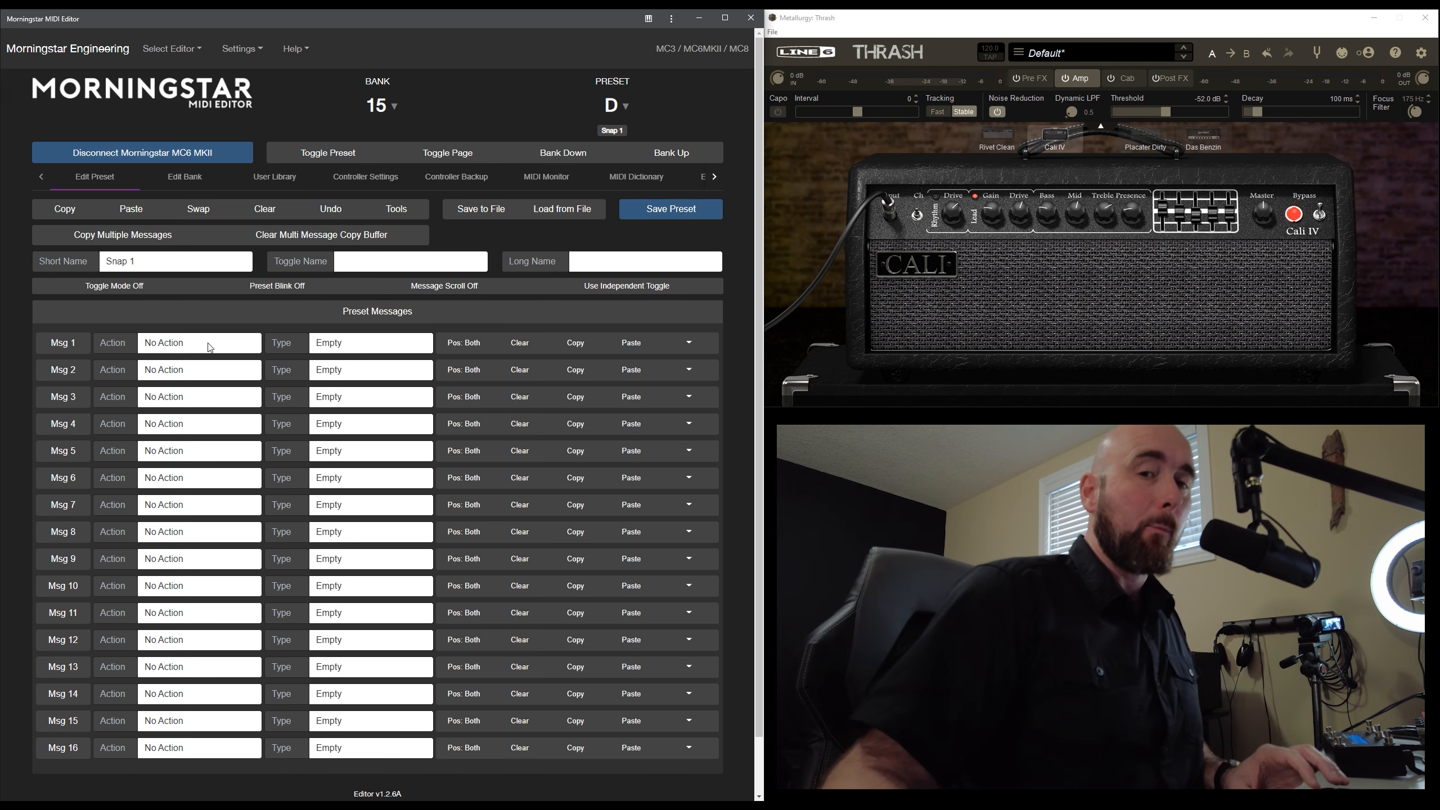
Set Snap 1's message 1 to a Press action of type Control Change with CC number 6
left_click(173, 351)
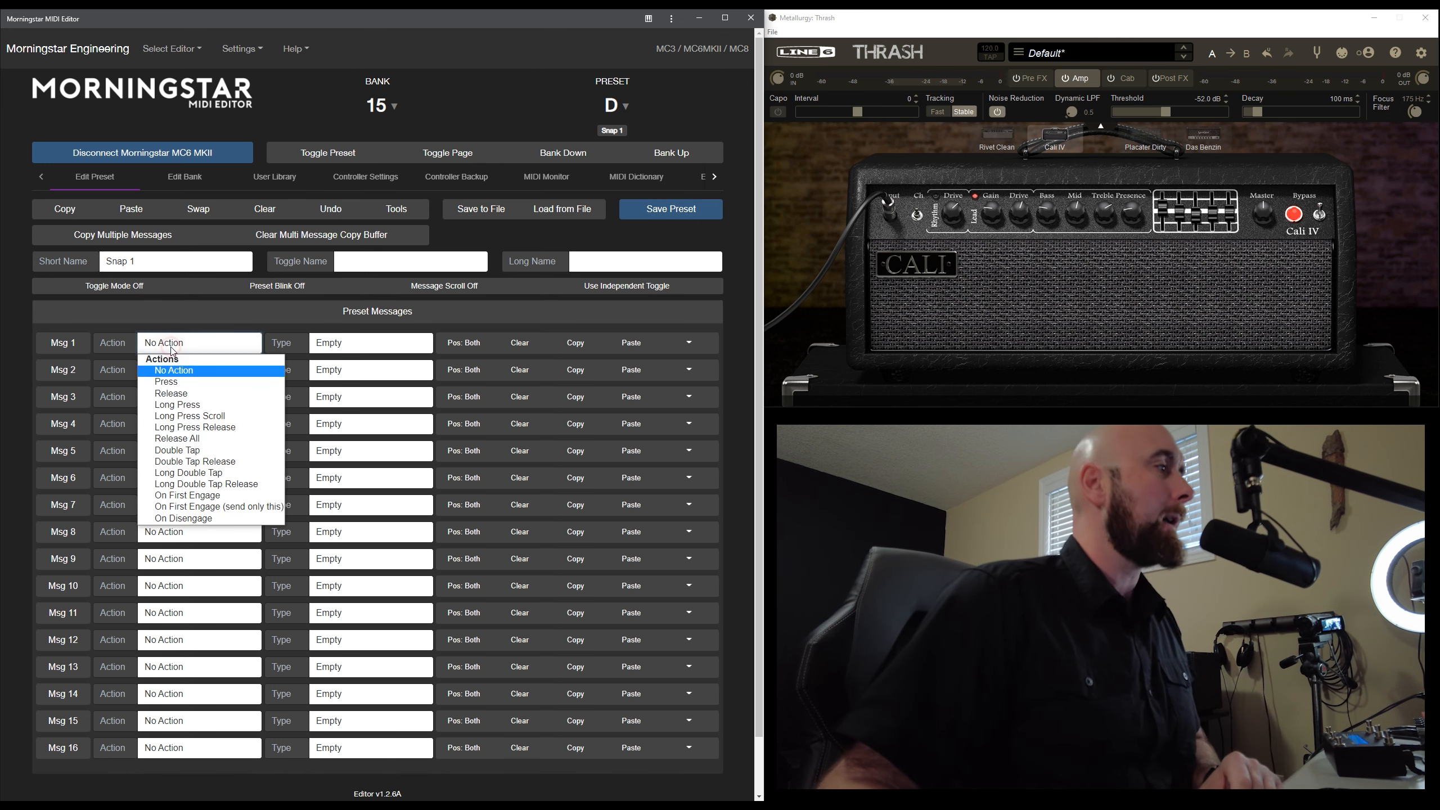
left_click(170, 385)
left_click(353, 347)
left_click(414, 392)
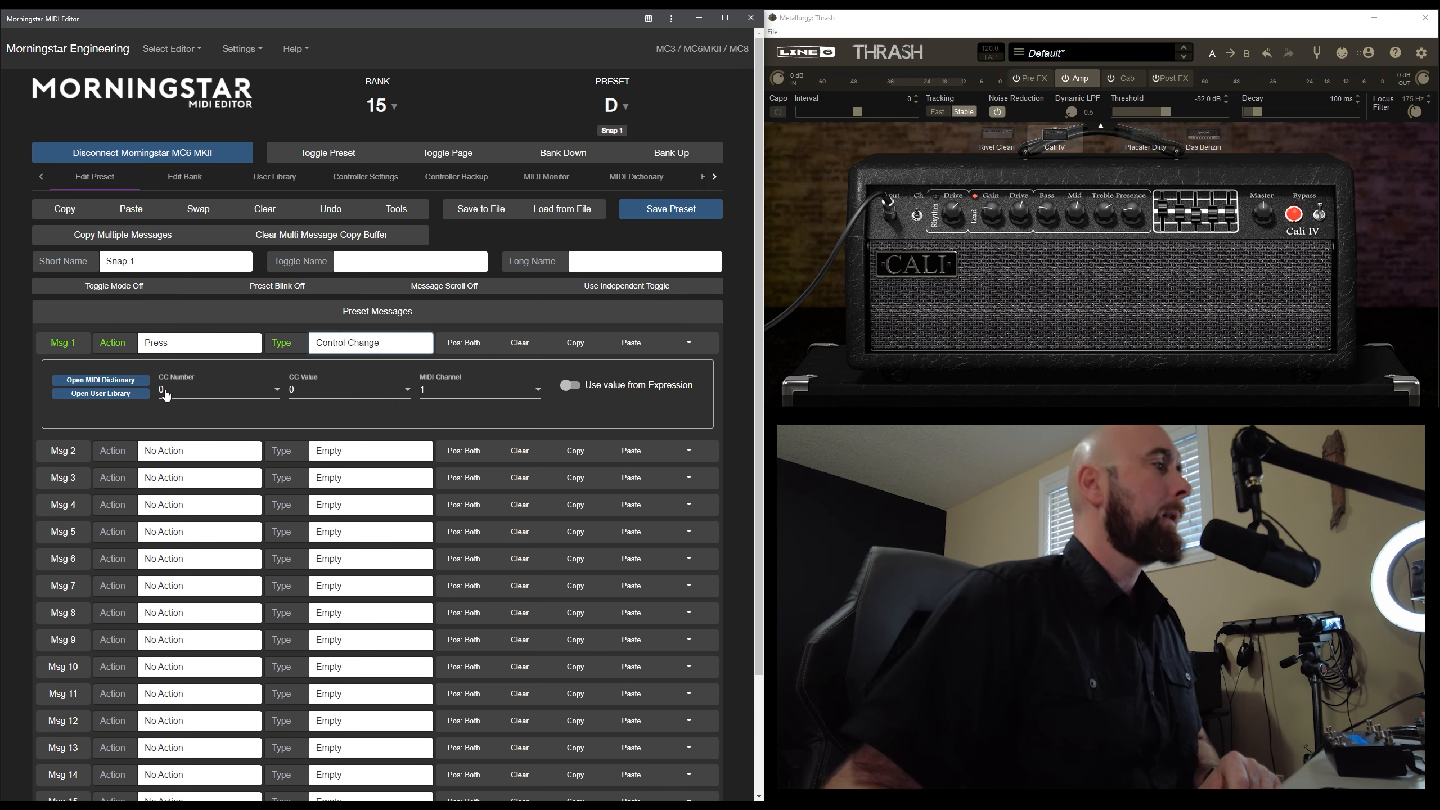
left_click(166, 396)
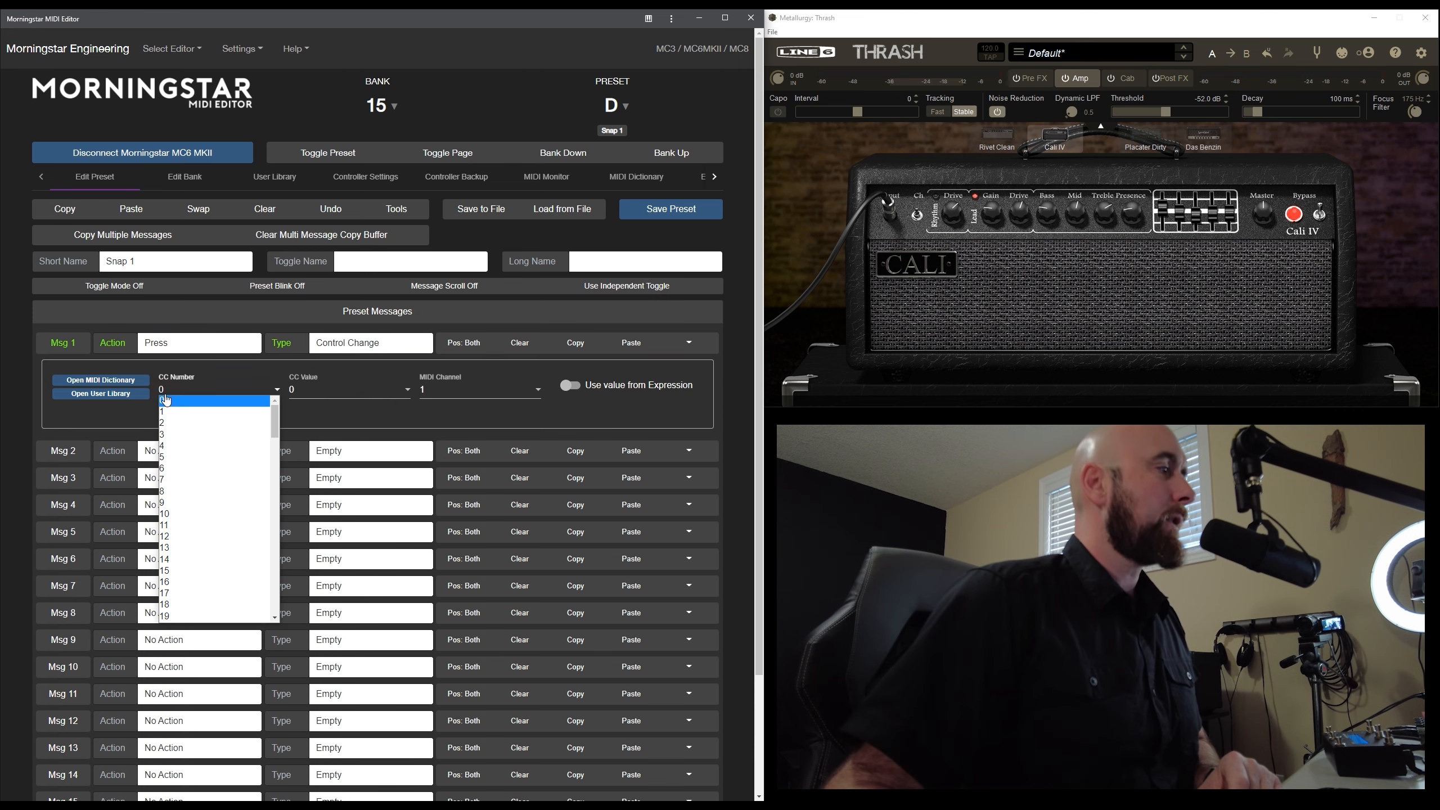
left_click(173, 474)
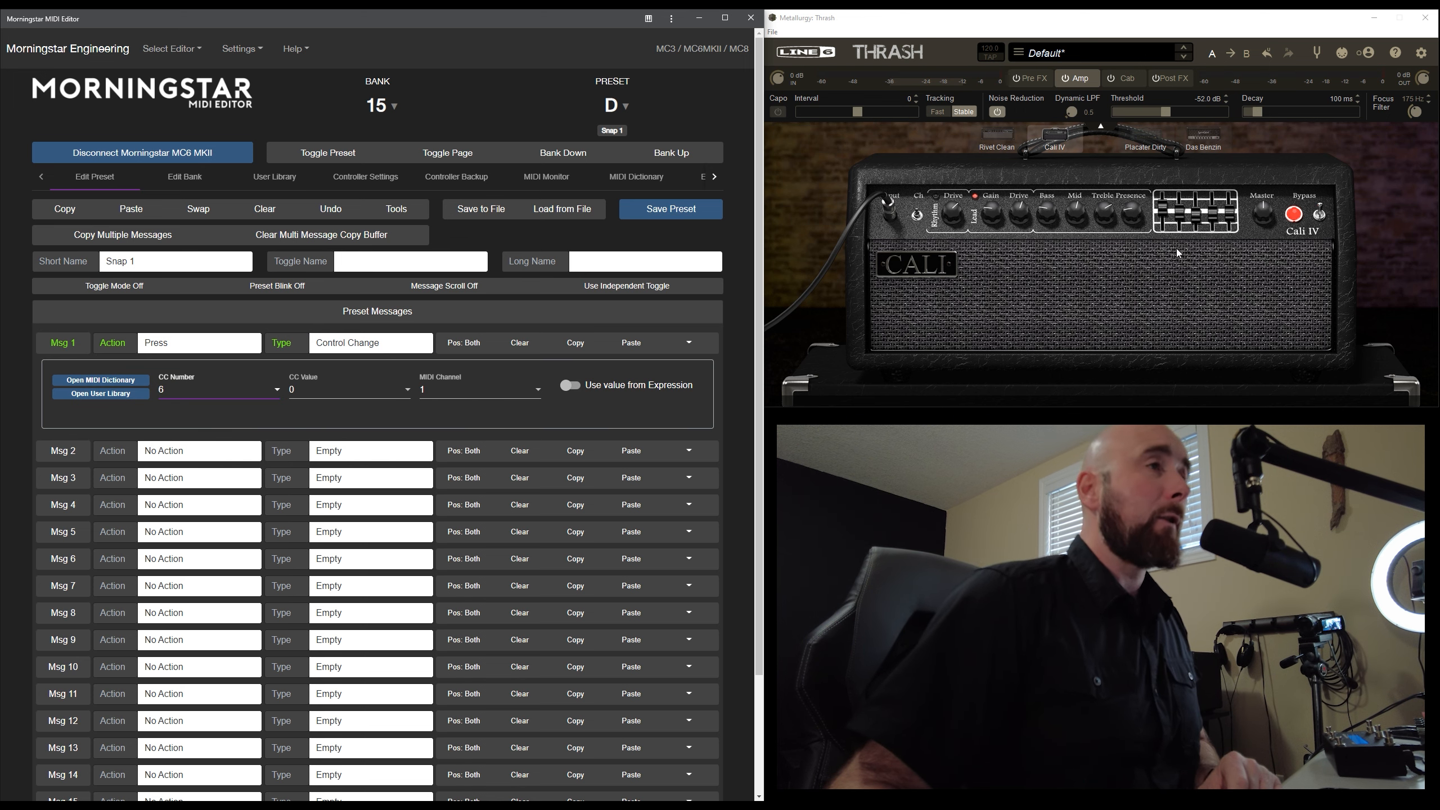
Examine the CC assignments on the Pre FX and Post FX pedals in MIDI Learn mode and return to the amp view
left_click(1045, 86)
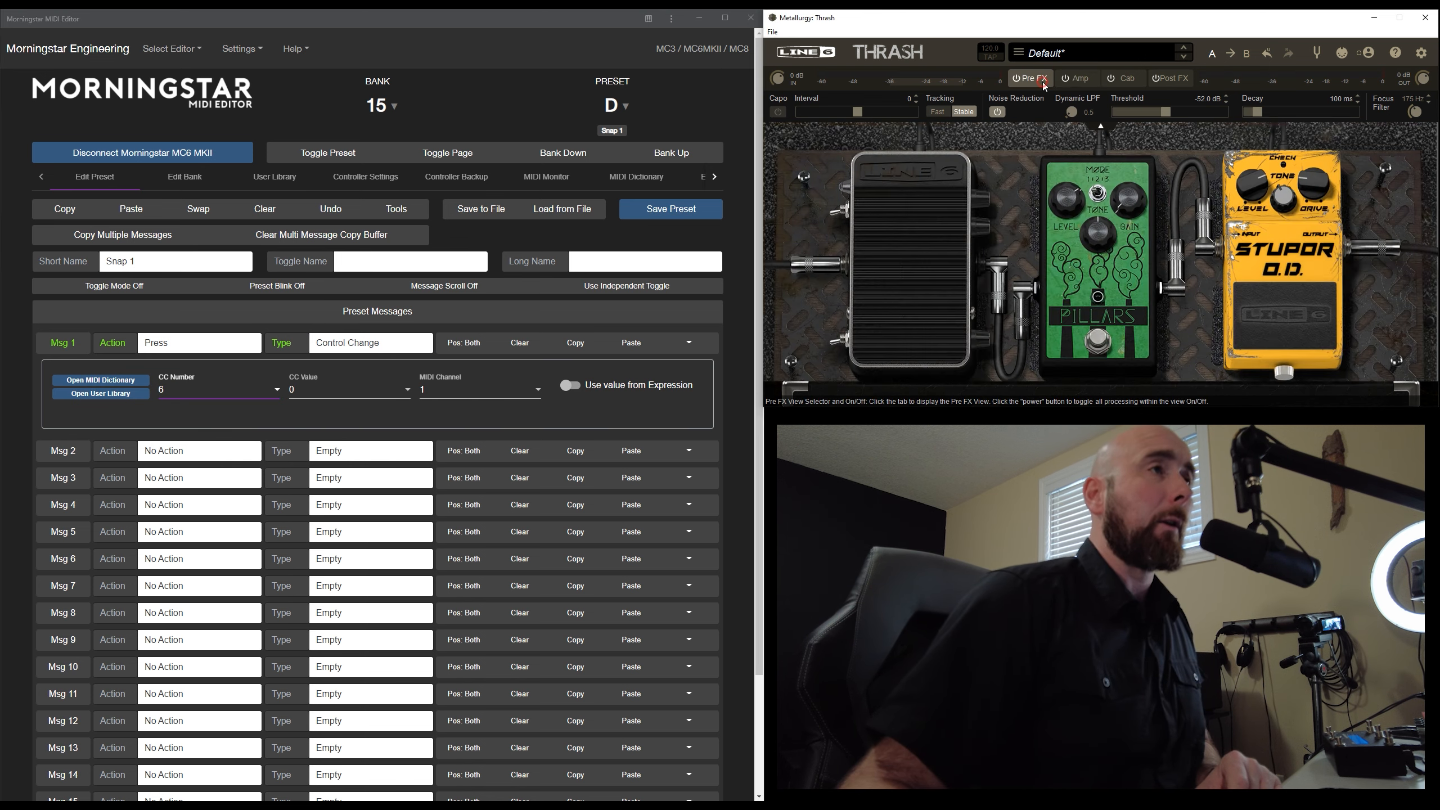
left_click(1342, 54)
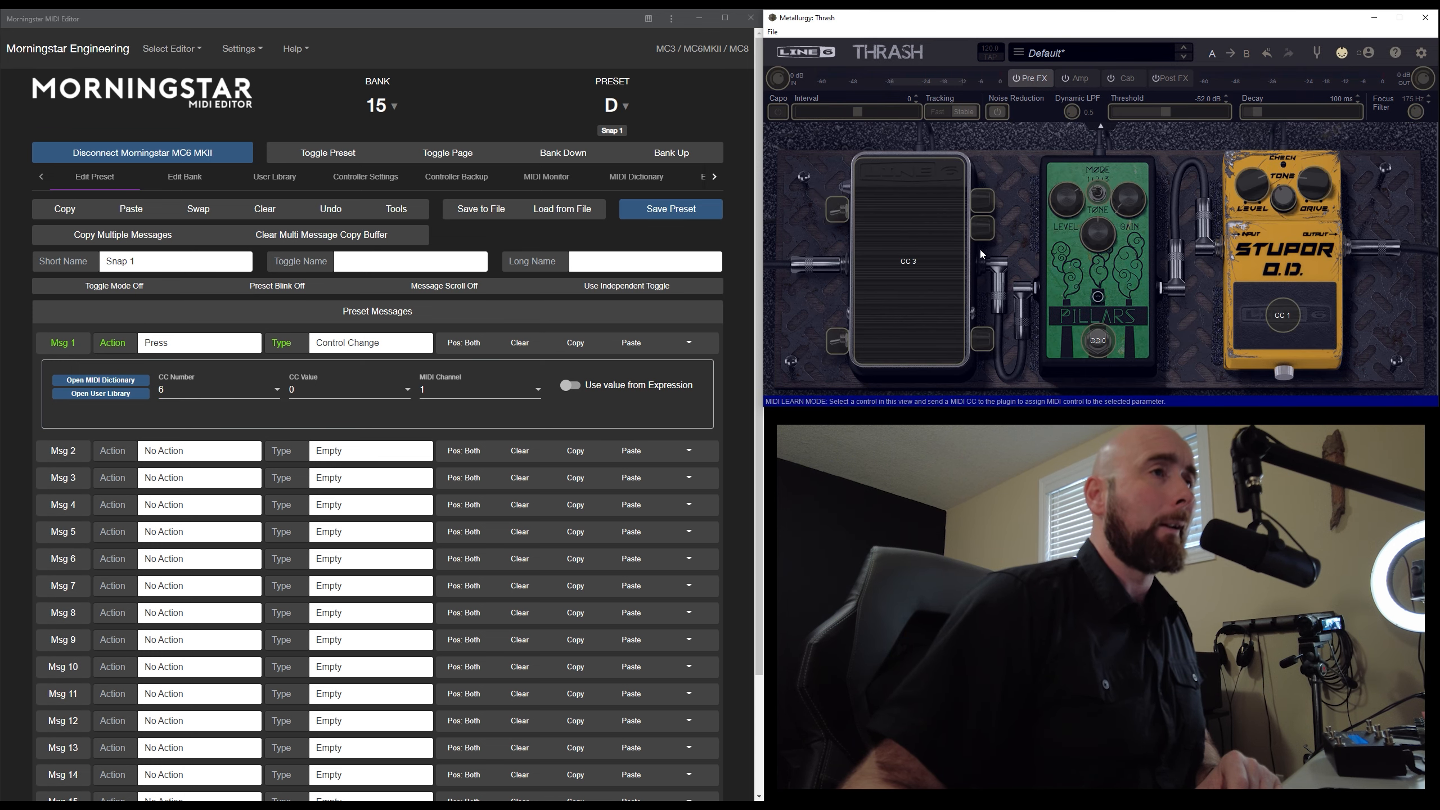
left_click(1340, 55)
left_click(1171, 78)
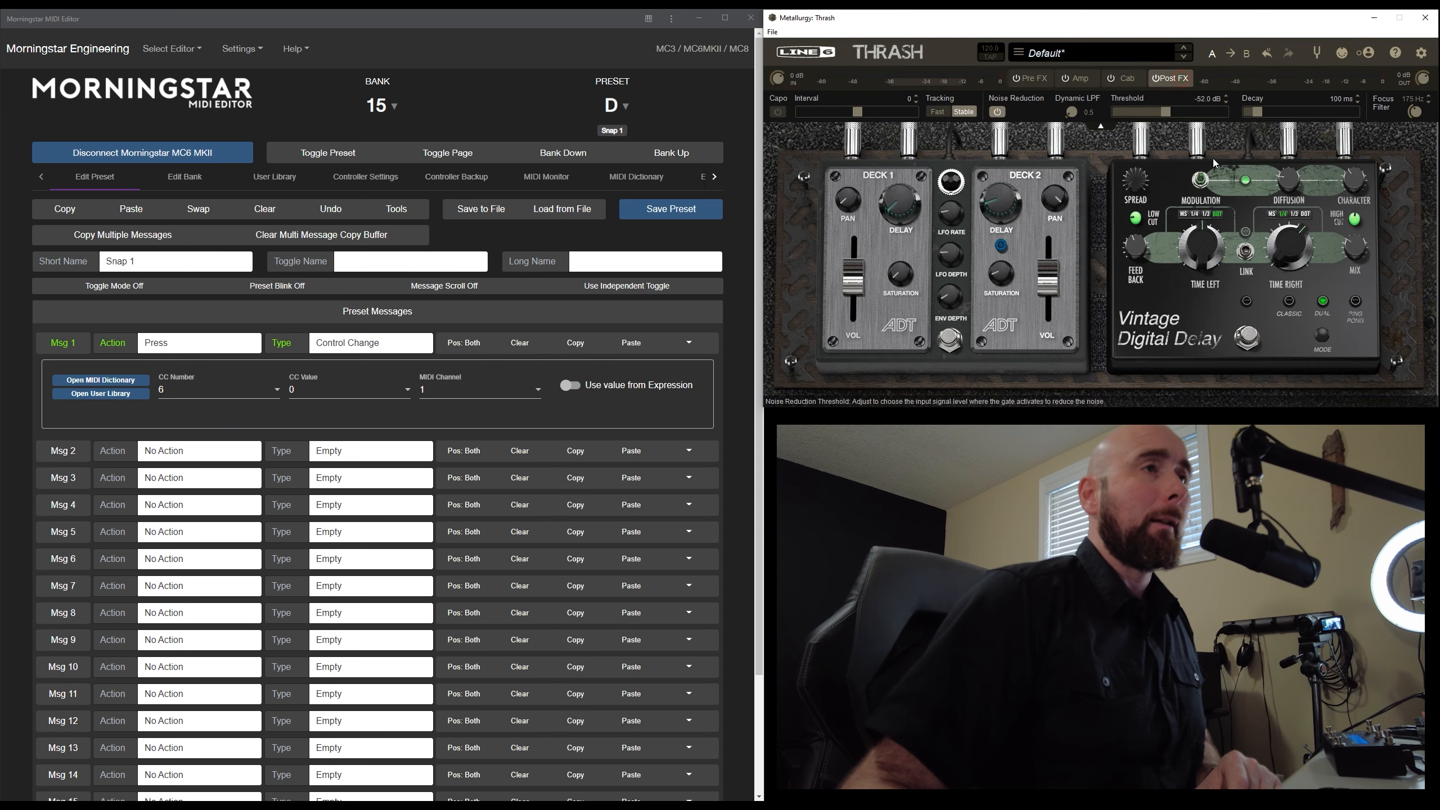
left_click(1341, 53)
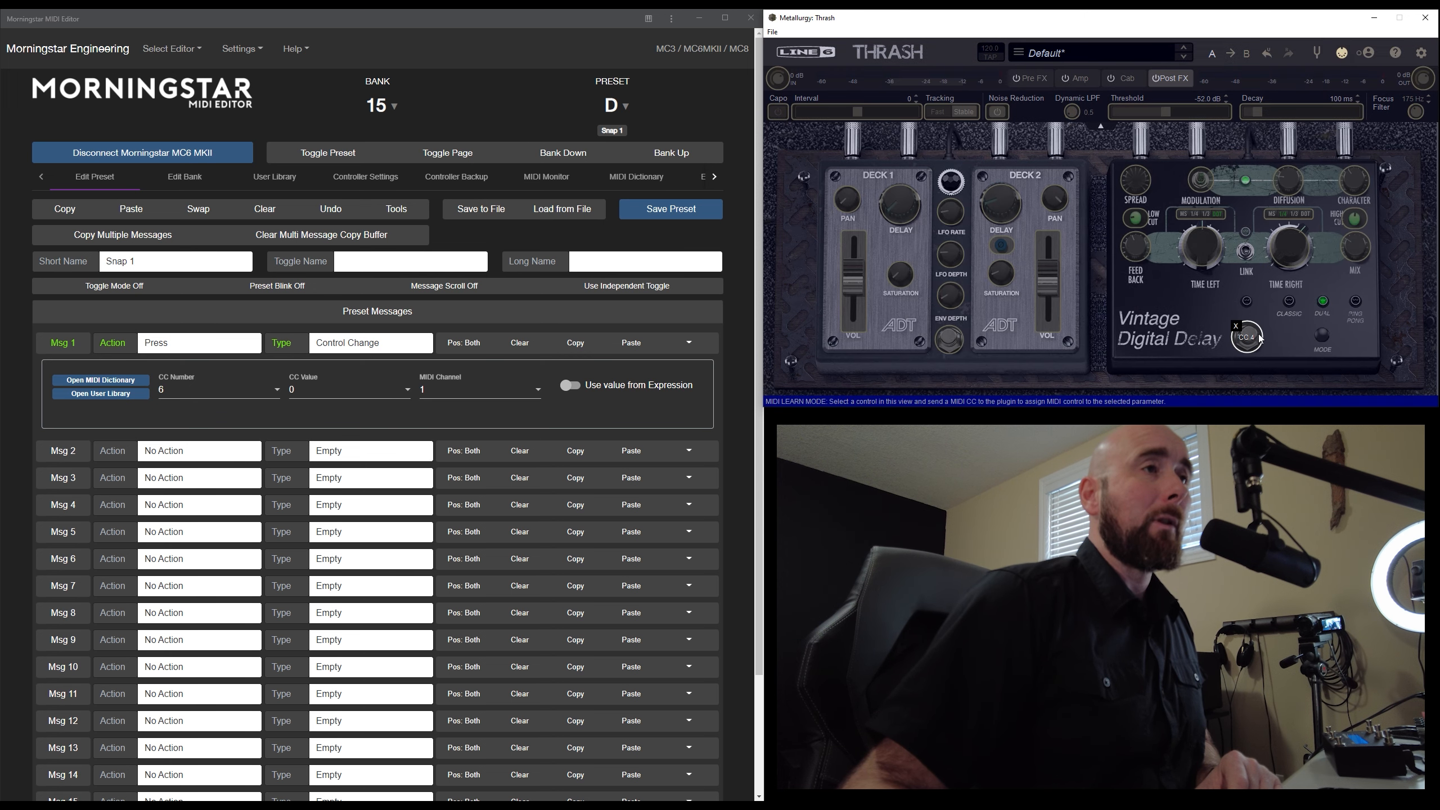
left_click(1342, 54)
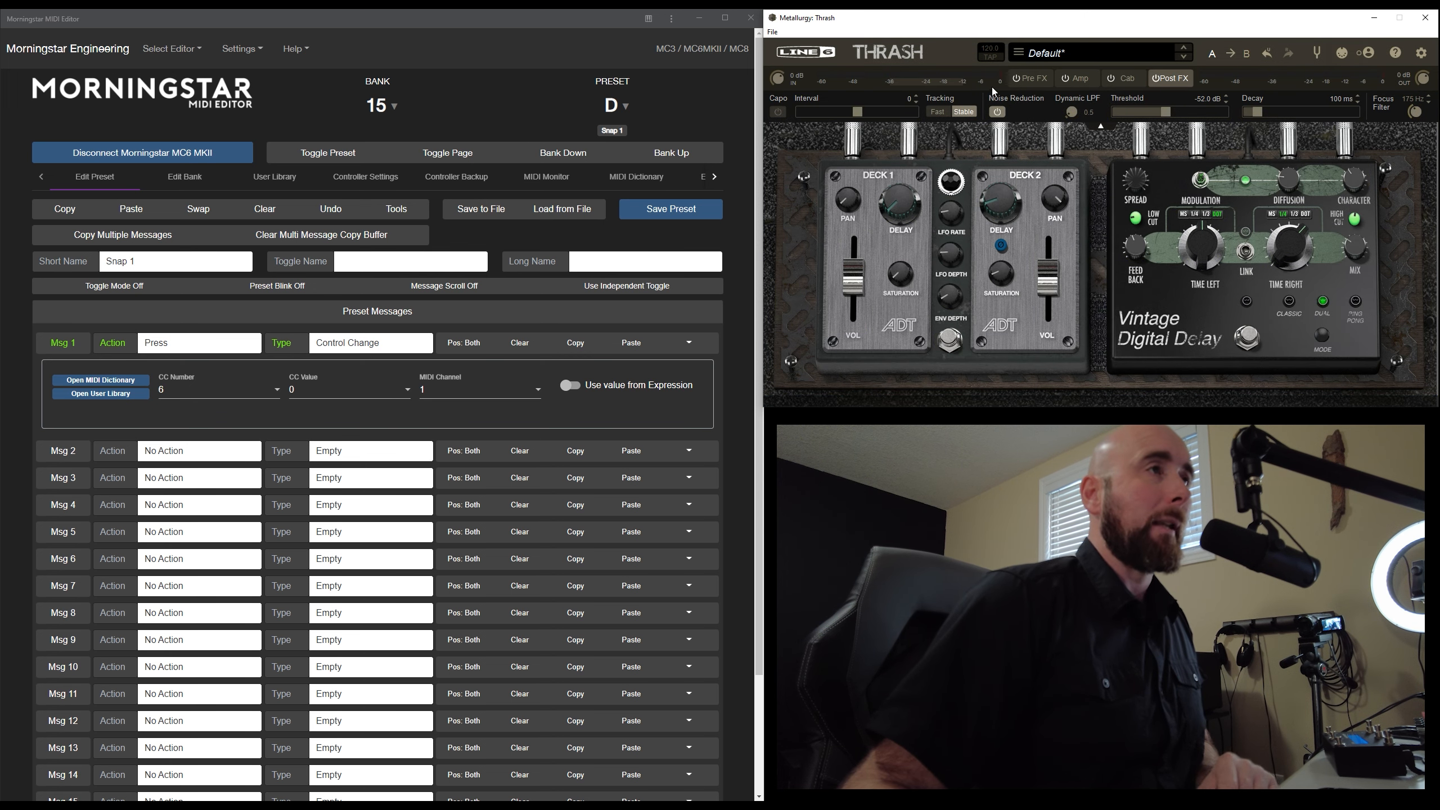
left_click(1091, 83)
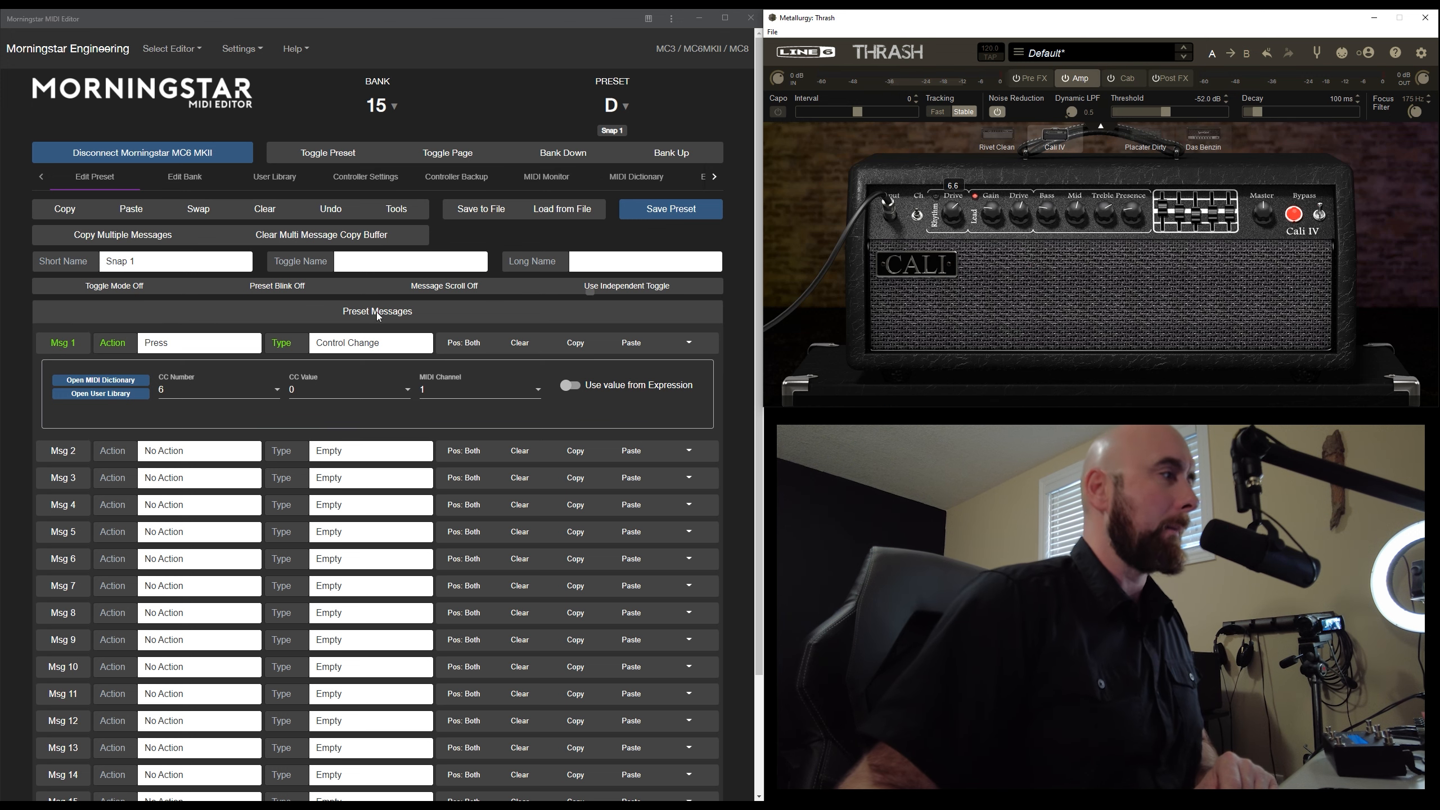
Compare the CC value range available for message 1 with the travel of the Cali IV amp's lead Gain knob
left_click(306, 391)
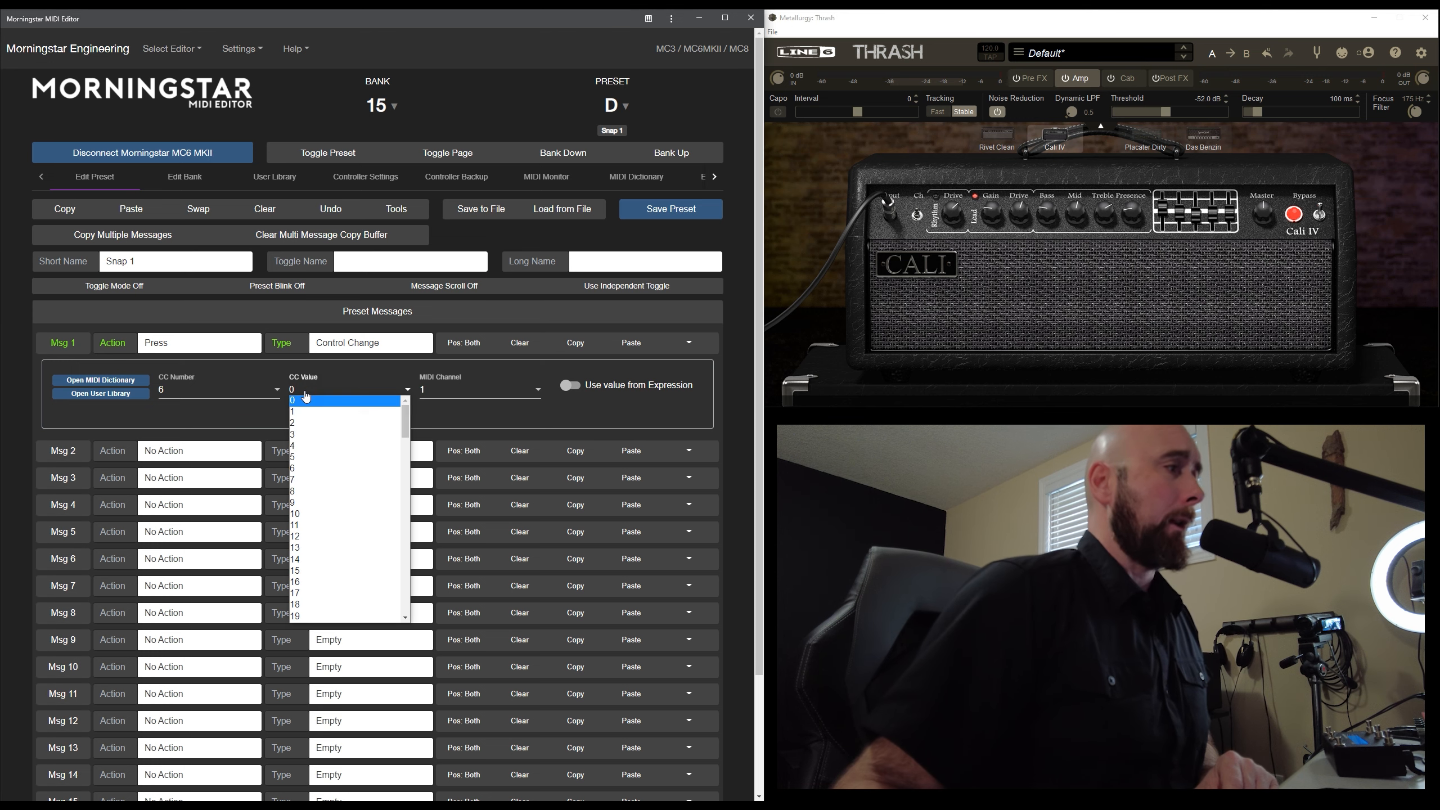
scroll(329, 442, "down", 20)
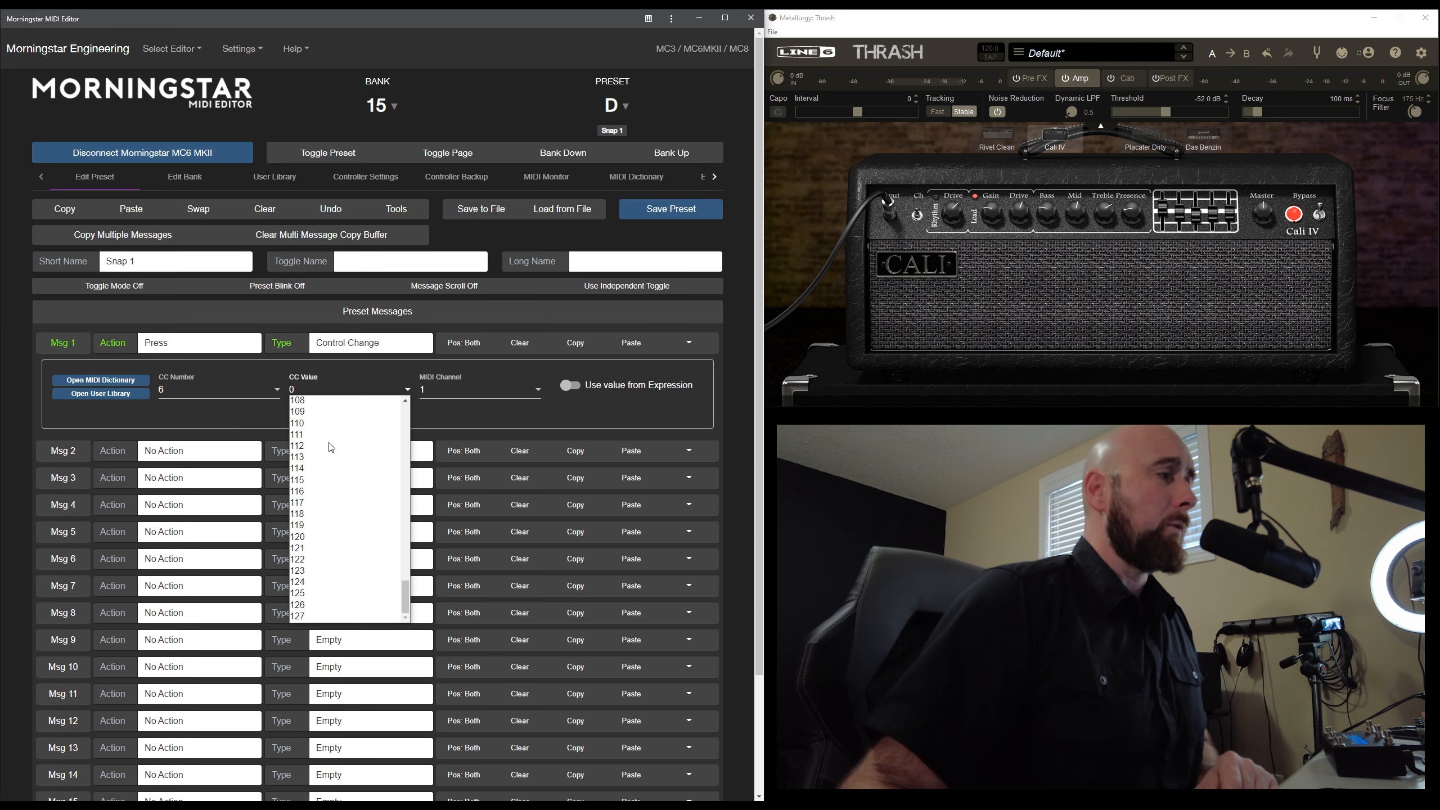
scroll(328, 442, "up", 20)
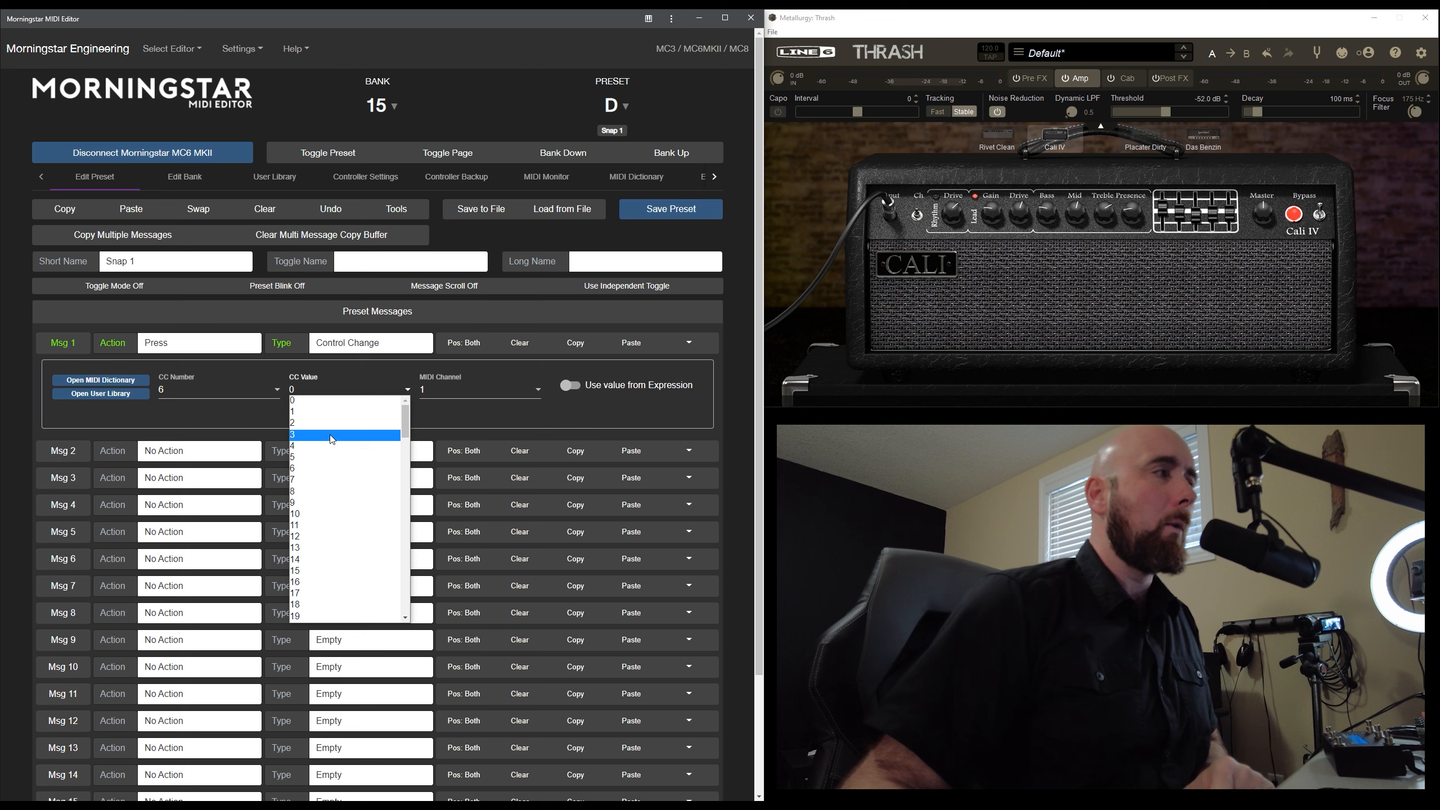
mouse_move(993, 216)
left_click_drag(993, 210, 985, 189)
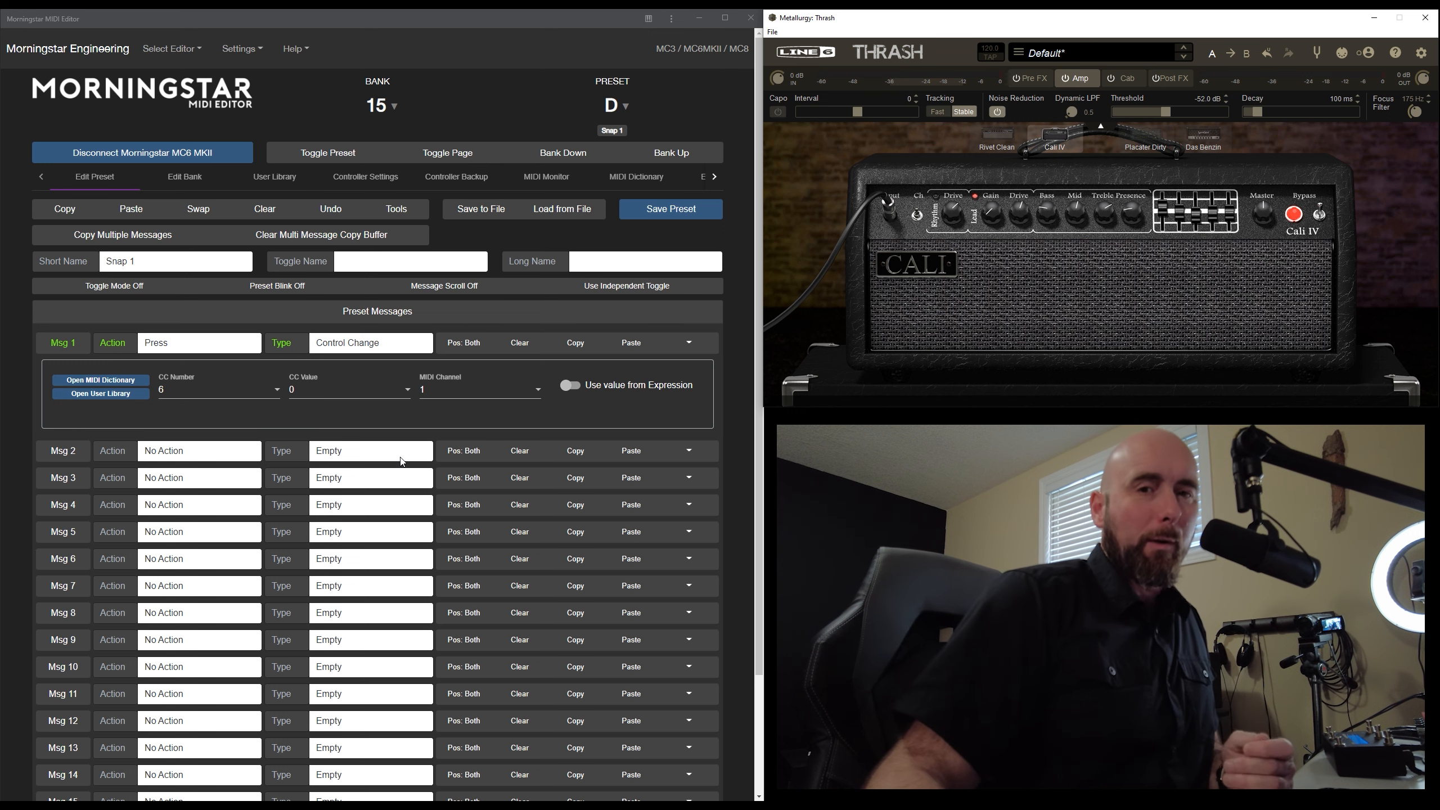
left_click(346, 389)
scroll(333, 452, "down", 10)
scroll(333, 452, "up", 13)
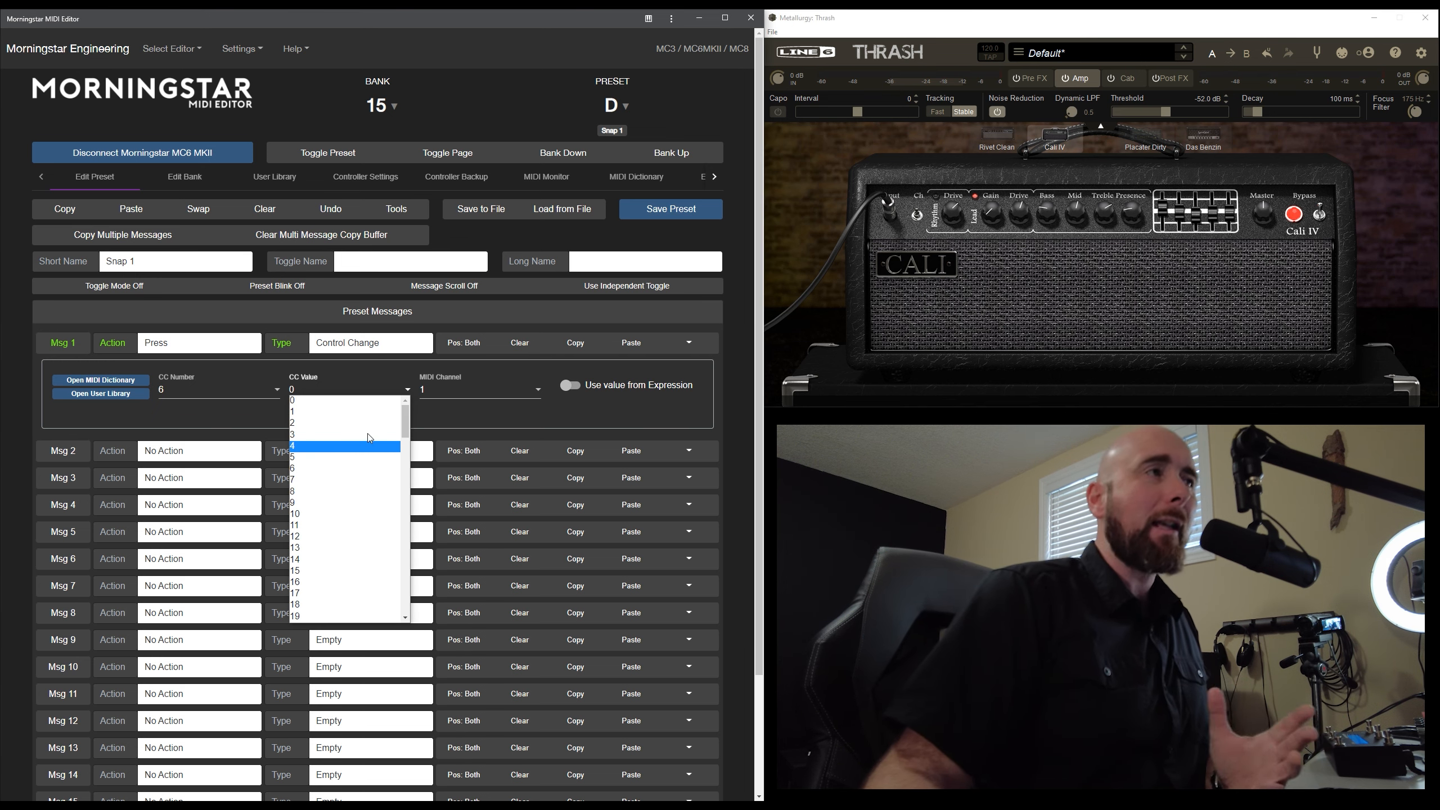
left_click(987, 208)
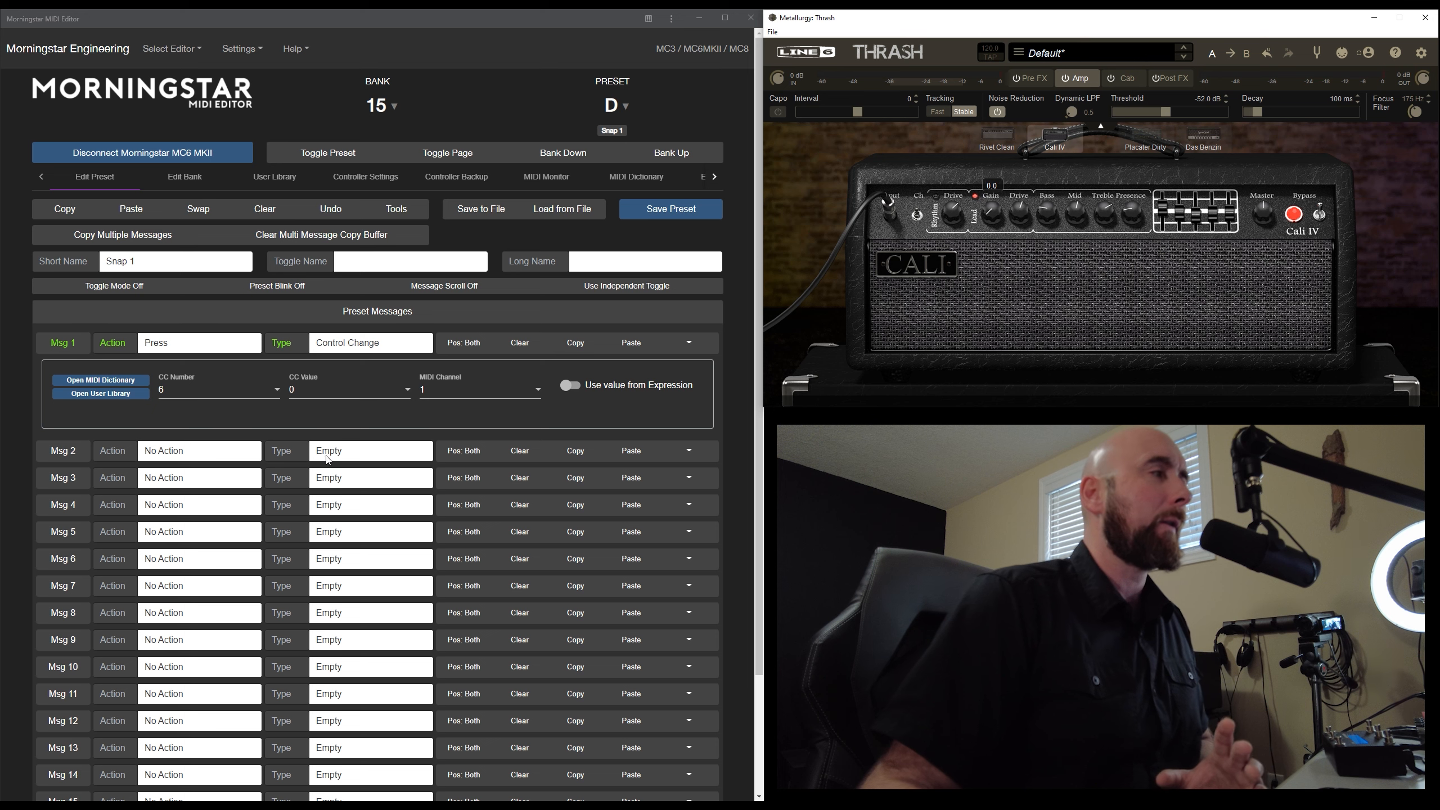
Set the CC value of Snap 1's message 1 to 13 and save the preset
left_click(319, 392)
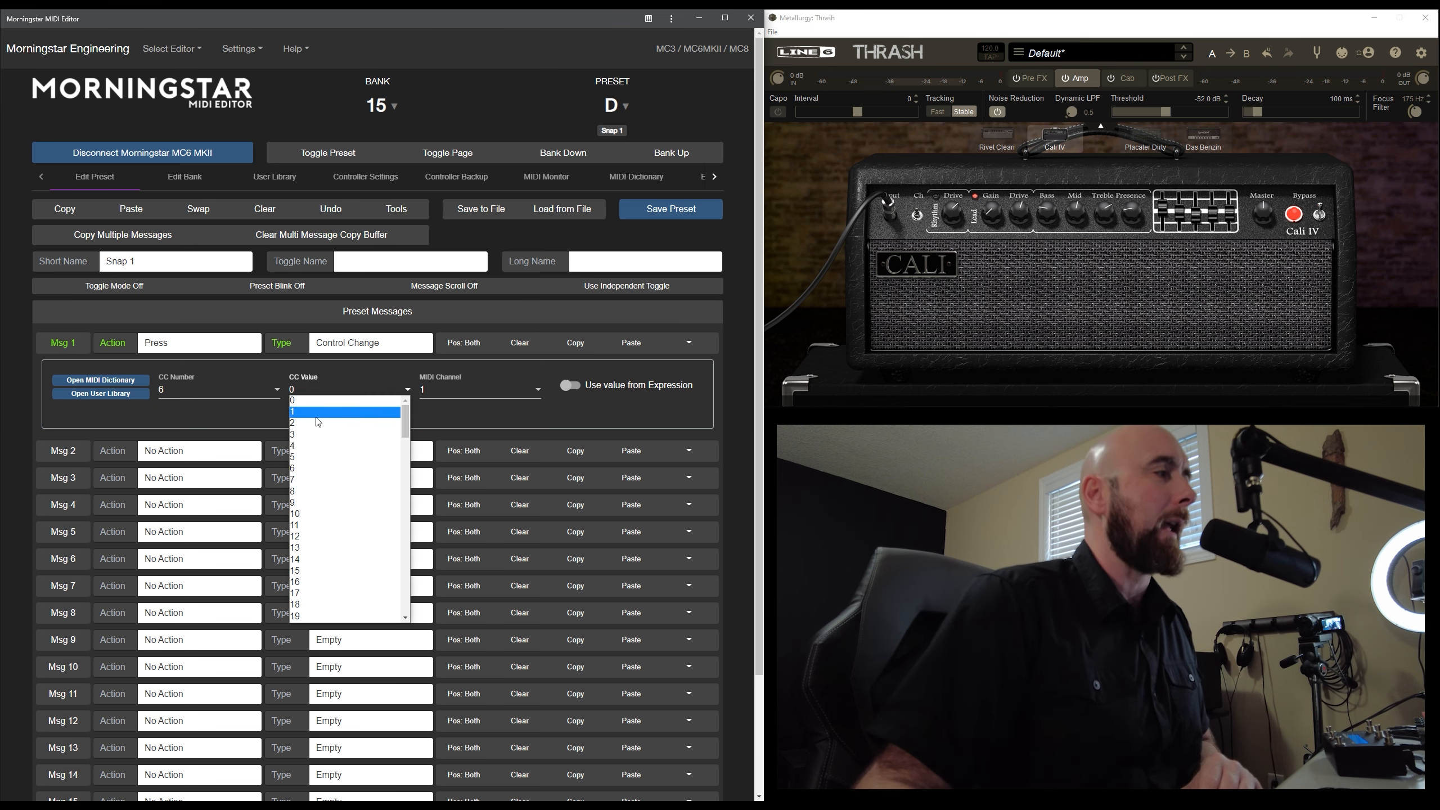
left_click(312, 547)
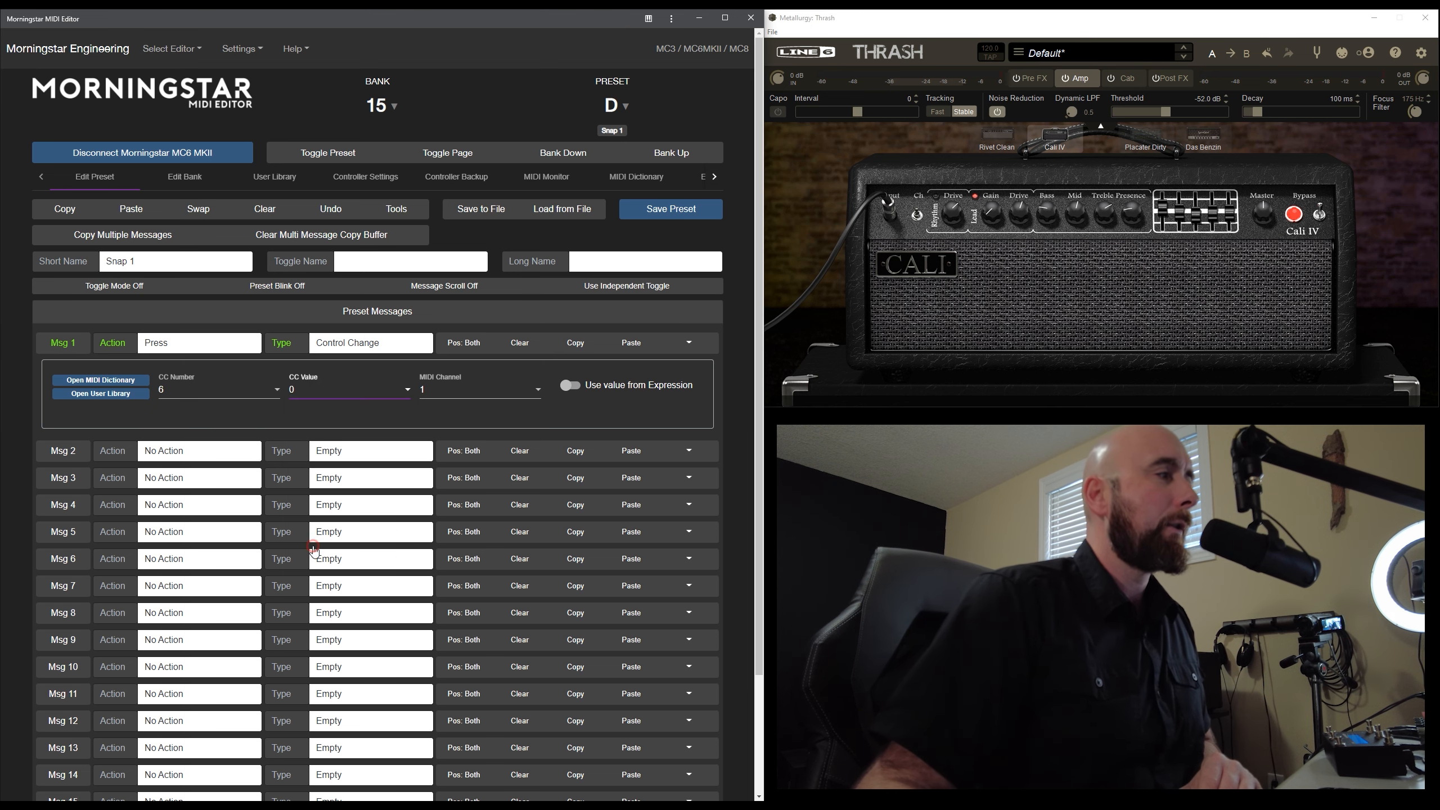
left_click(696, 212)
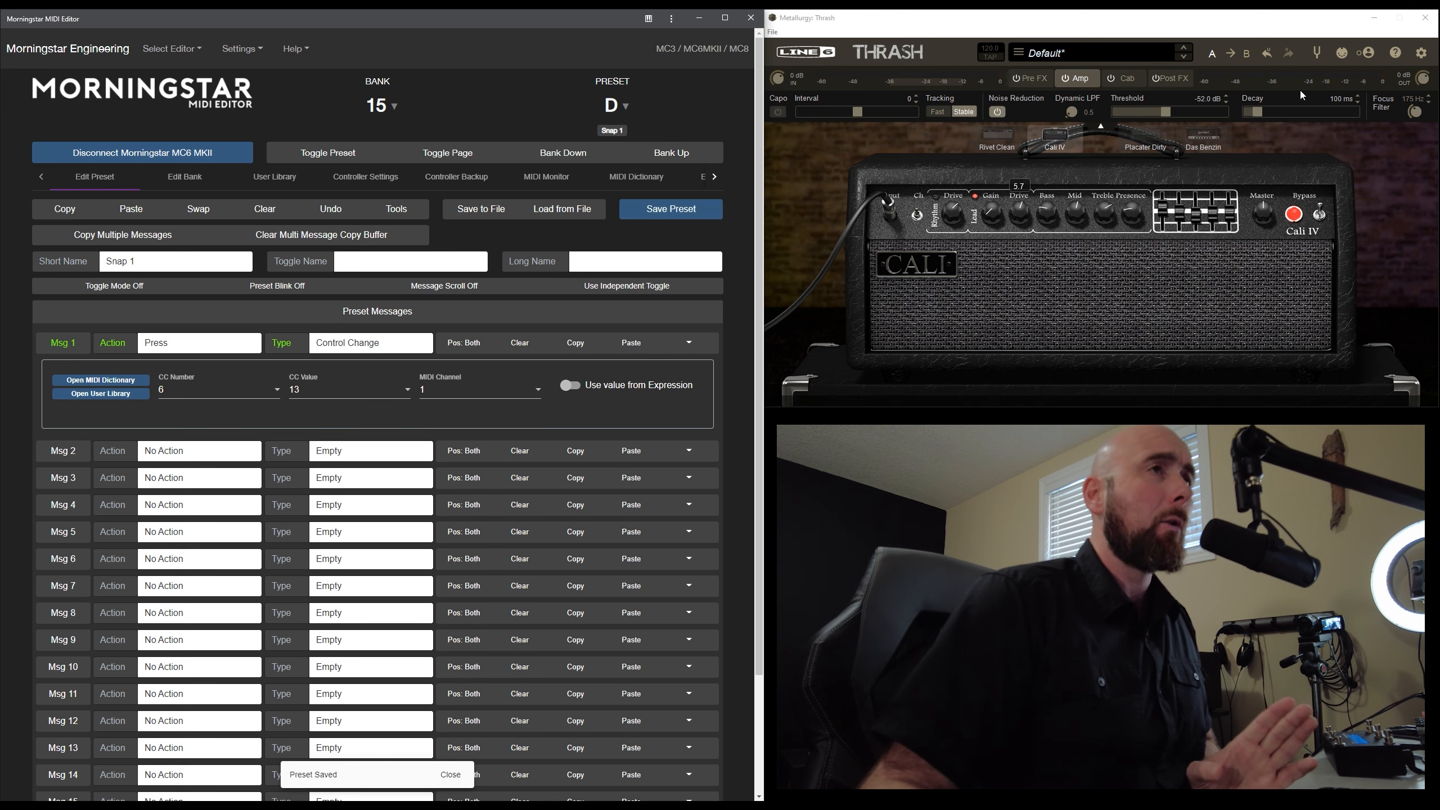
Use MIDI Learn to assign CC 6 to the Cali IV amp's lead Gain knob, and leave learn mode
left_click(1342, 53)
left_click(989, 211)
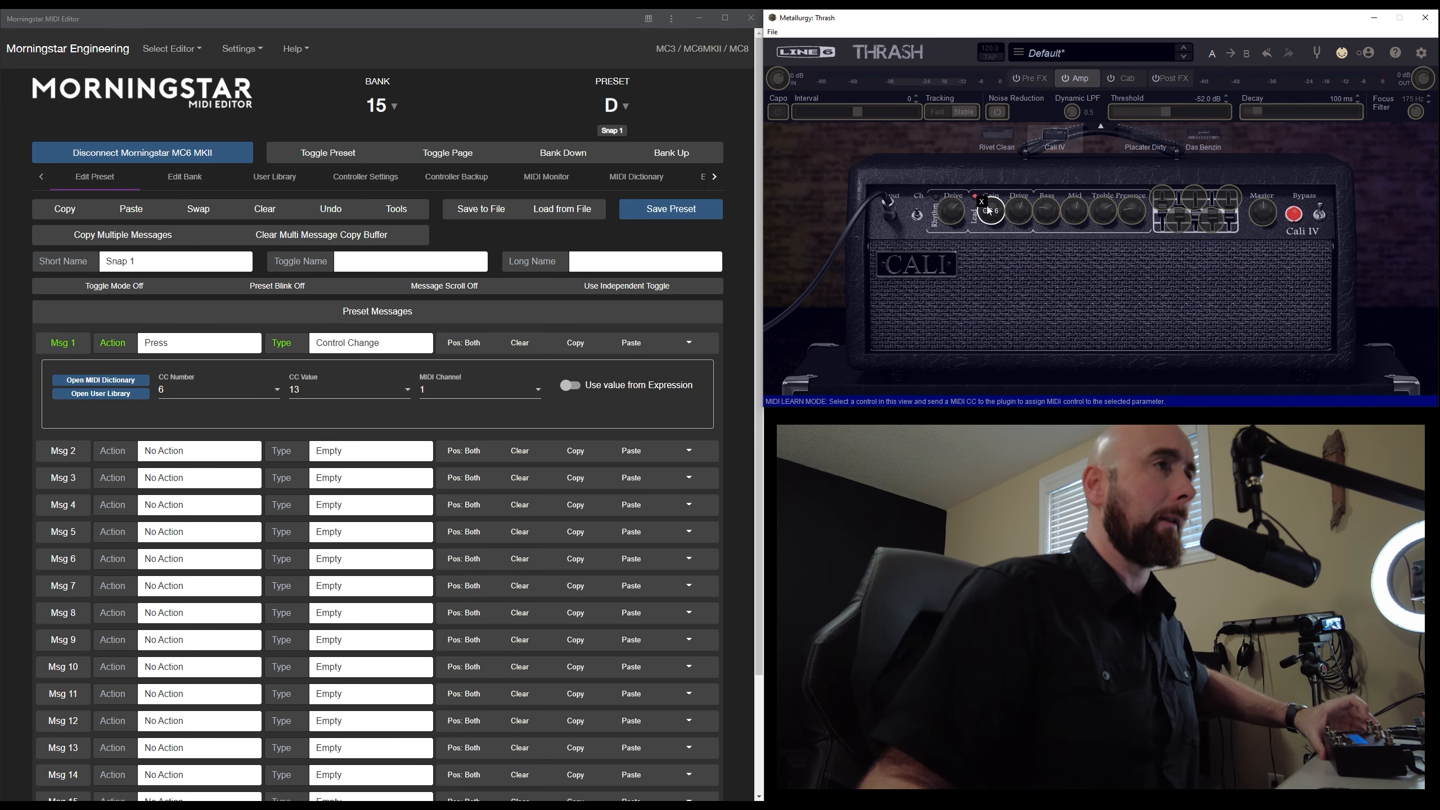
left_click(1341, 54)
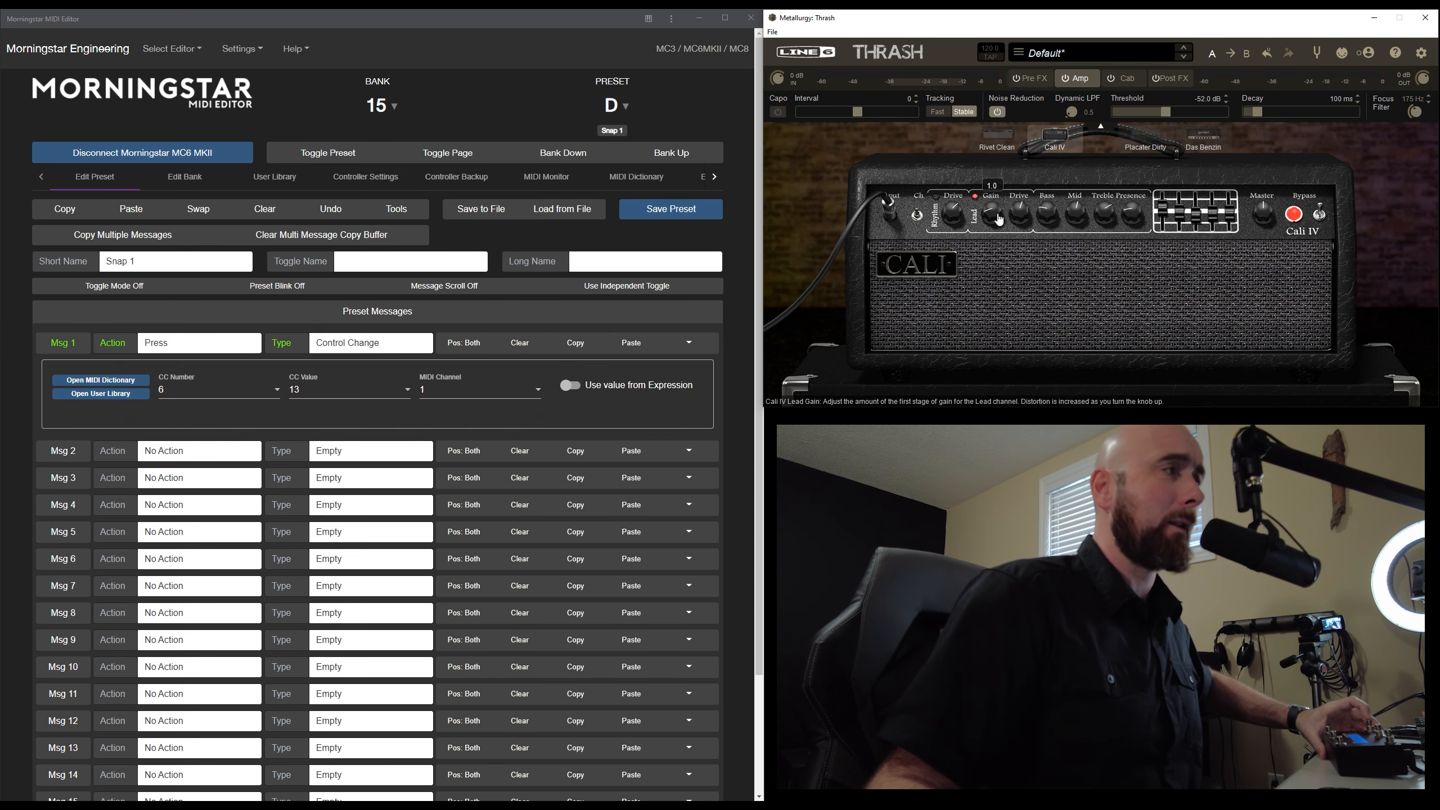
Set the CC value of Snap 1's message 1 to 26, save the preset and check the lead Gain knob
left_click(305, 395)
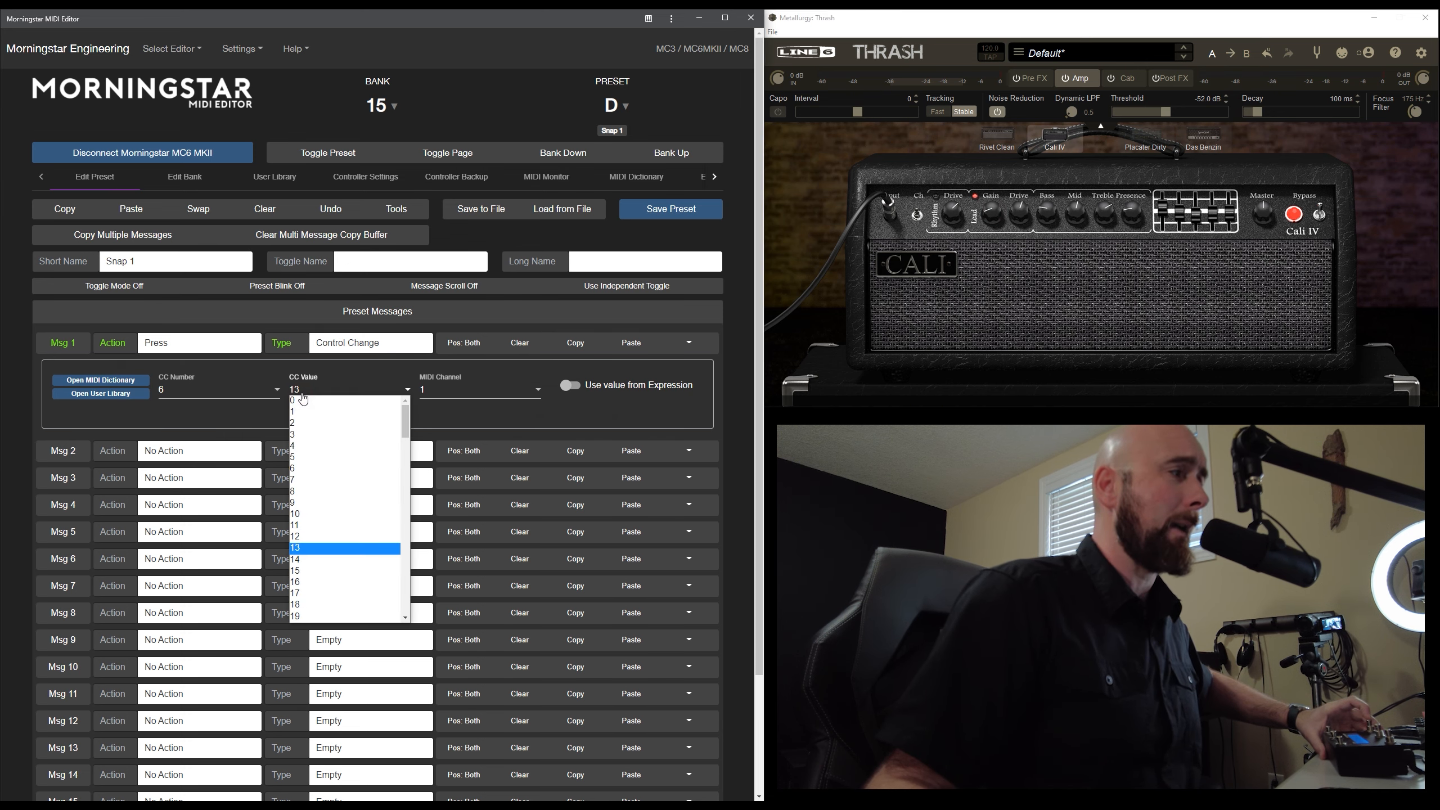
scroll(318, 496, "down", 4)
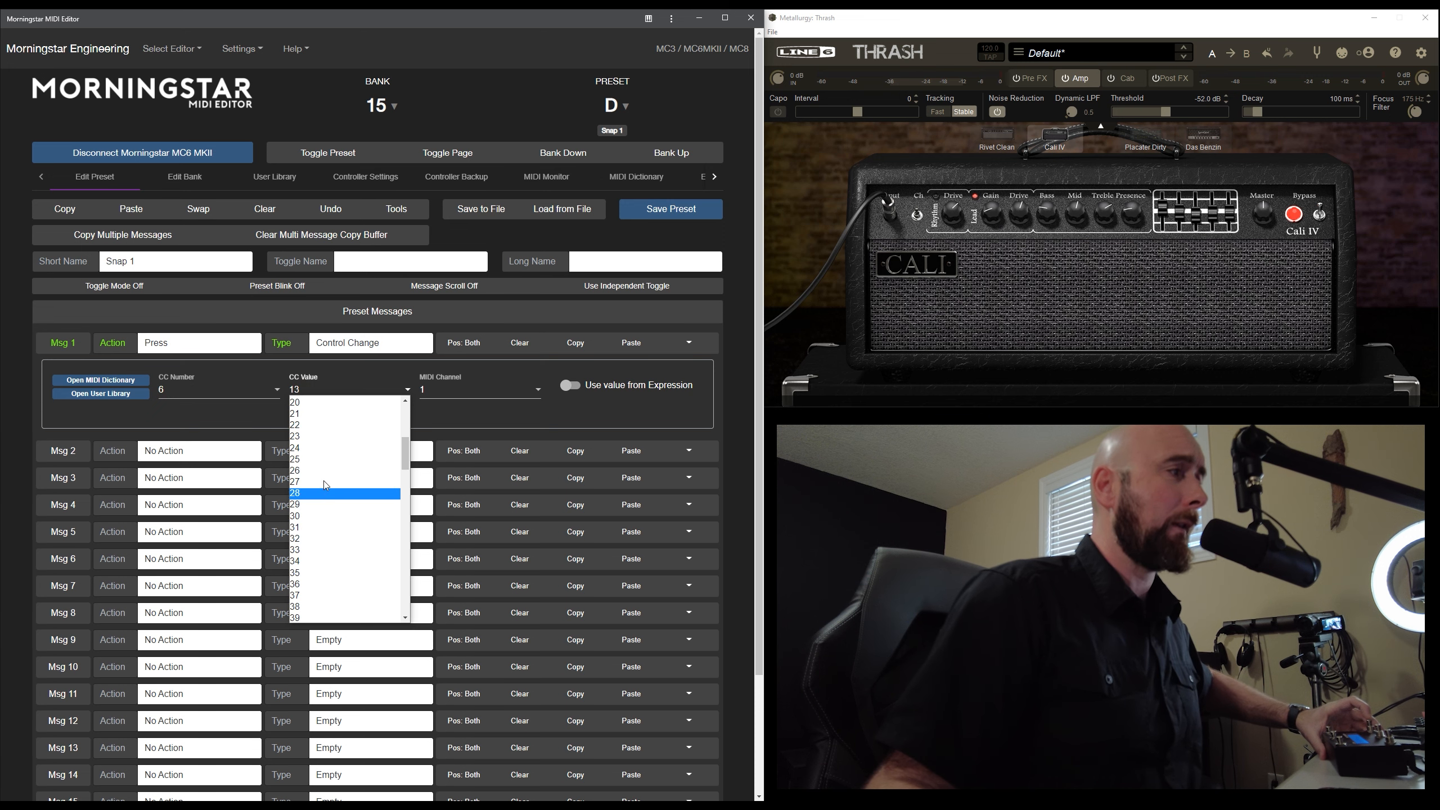
left_click(325, 472)
left_click(667, 213)
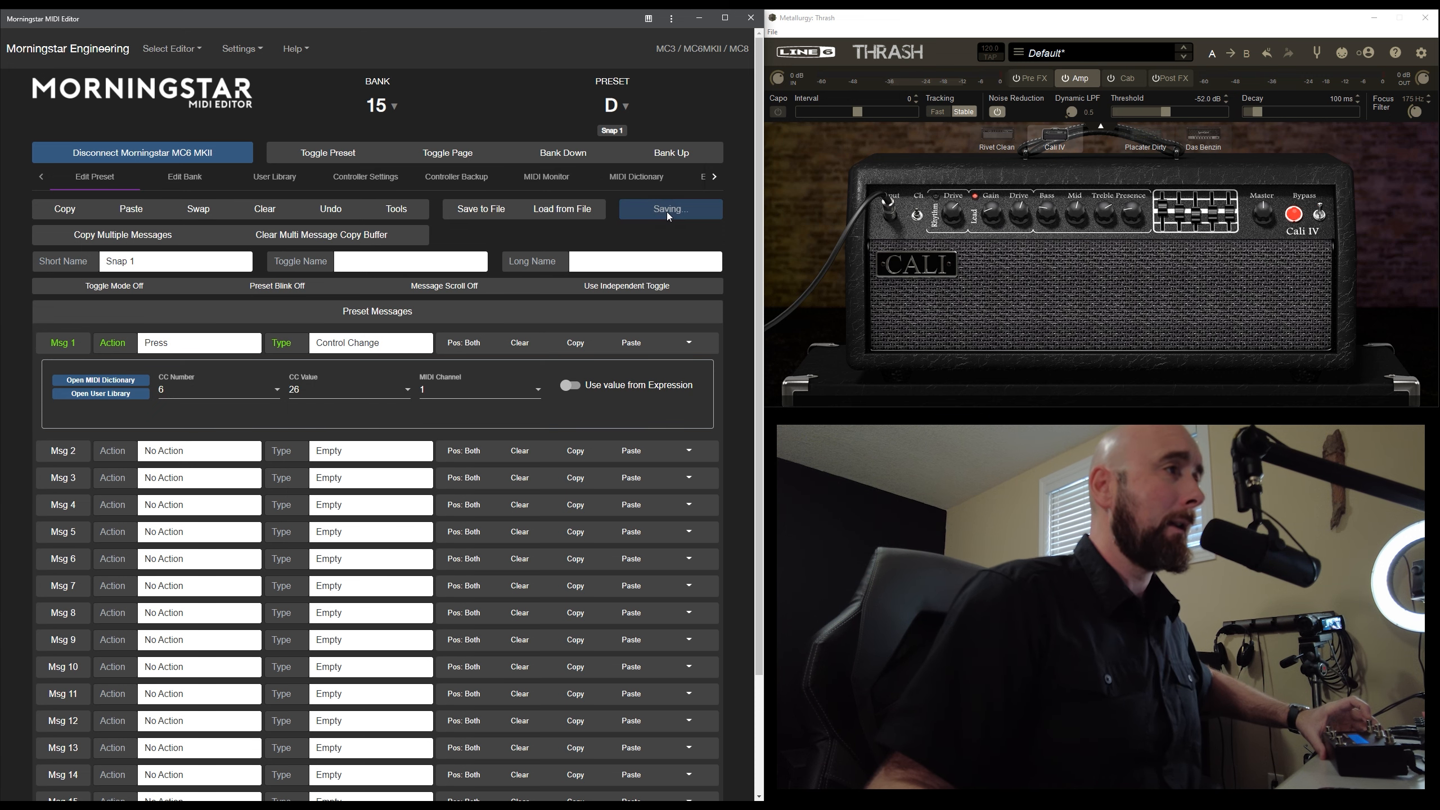
left_click(995, 216)
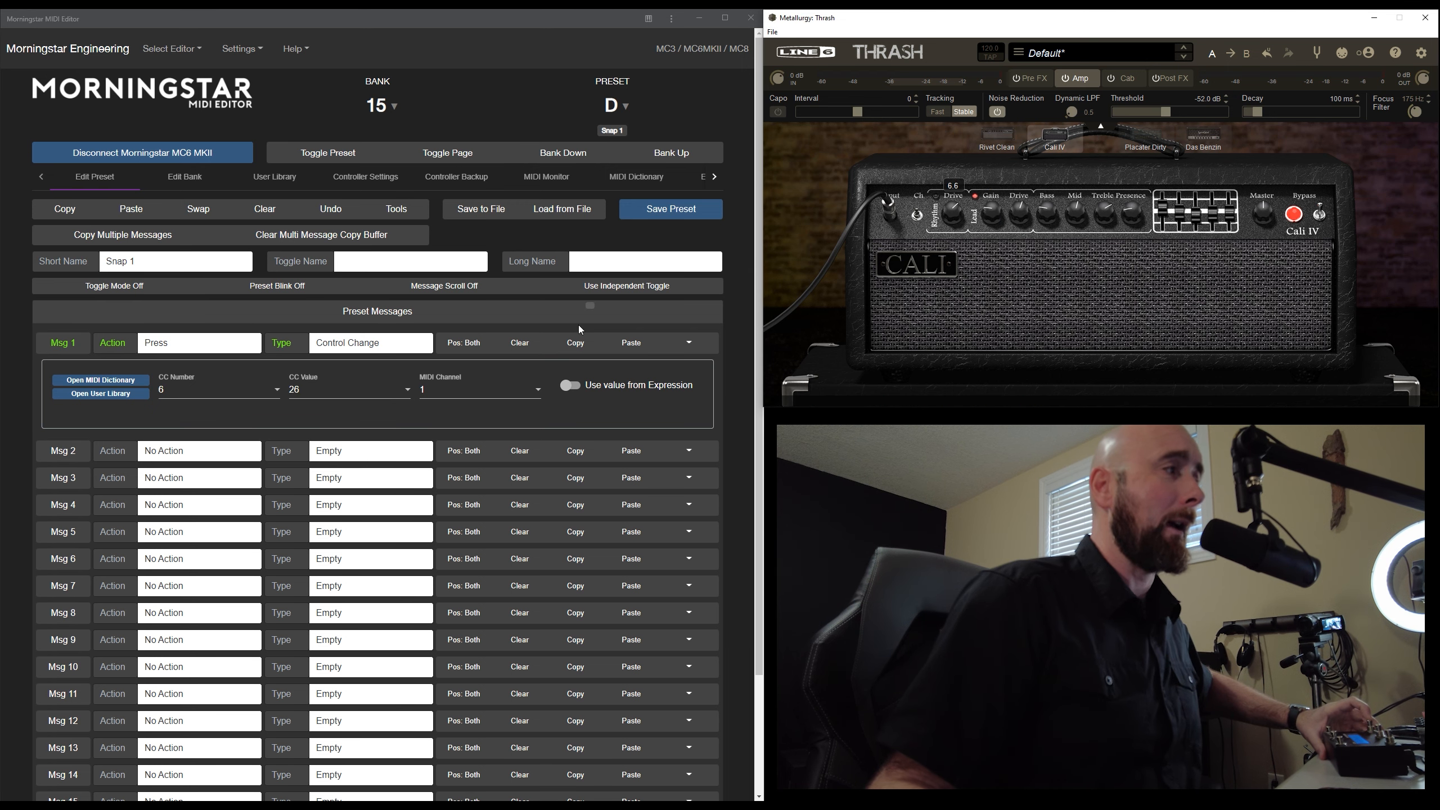
Try CC values 39 and 38 for message 1, saving the preset after each to compare the lead Gain setting
left_click(322, 391)
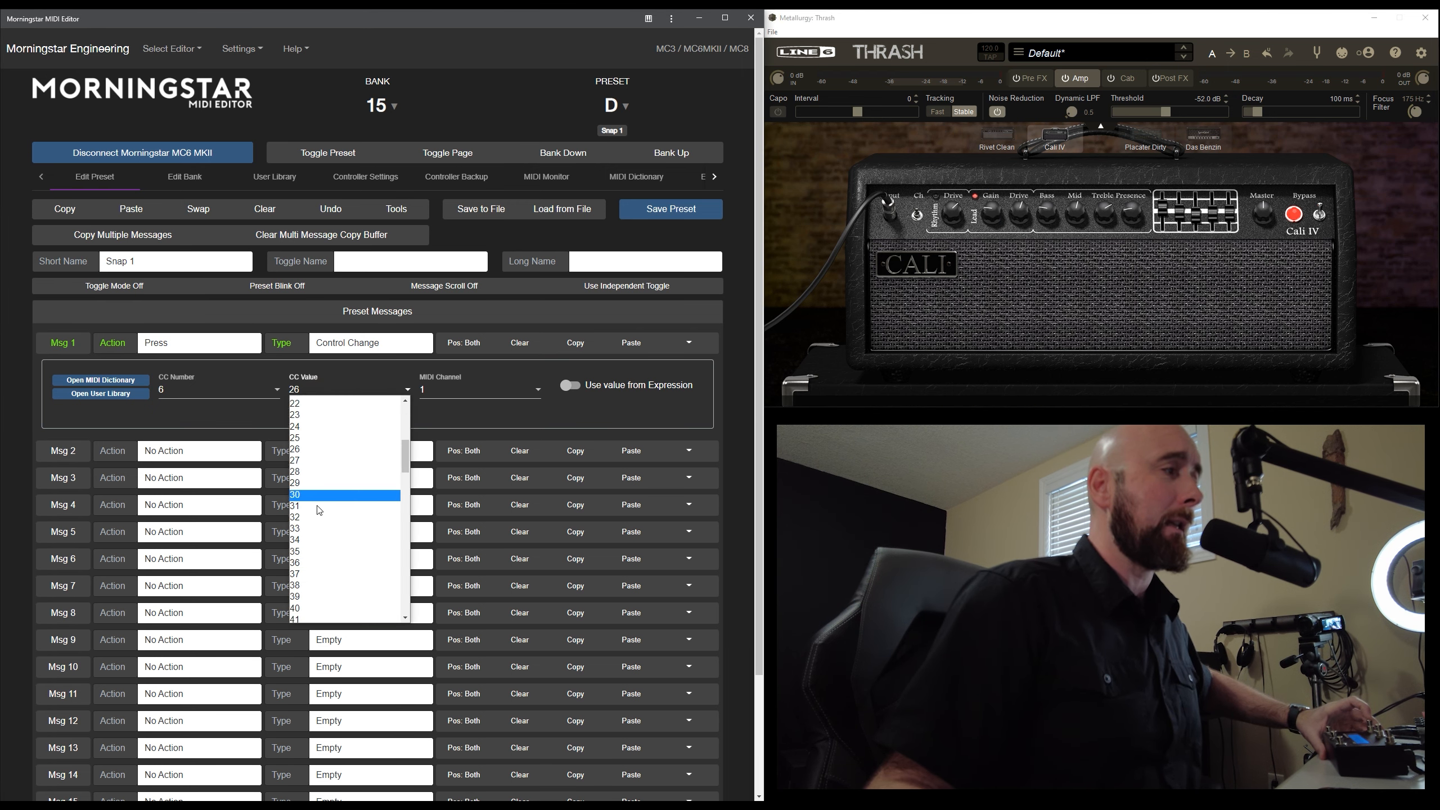
scroll(319, 508, "down", 2)
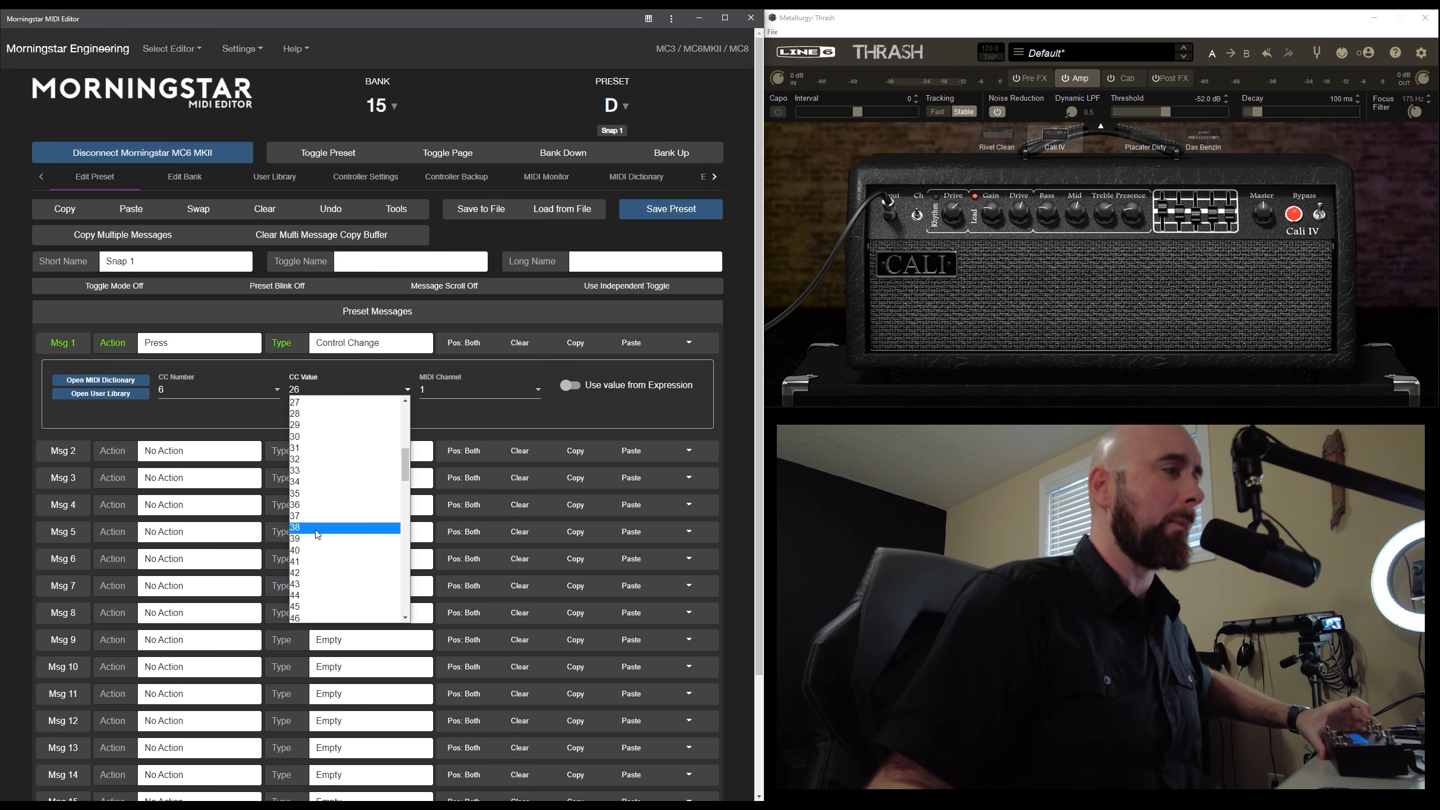
left_click(316, 539)
left_click(656, 215)
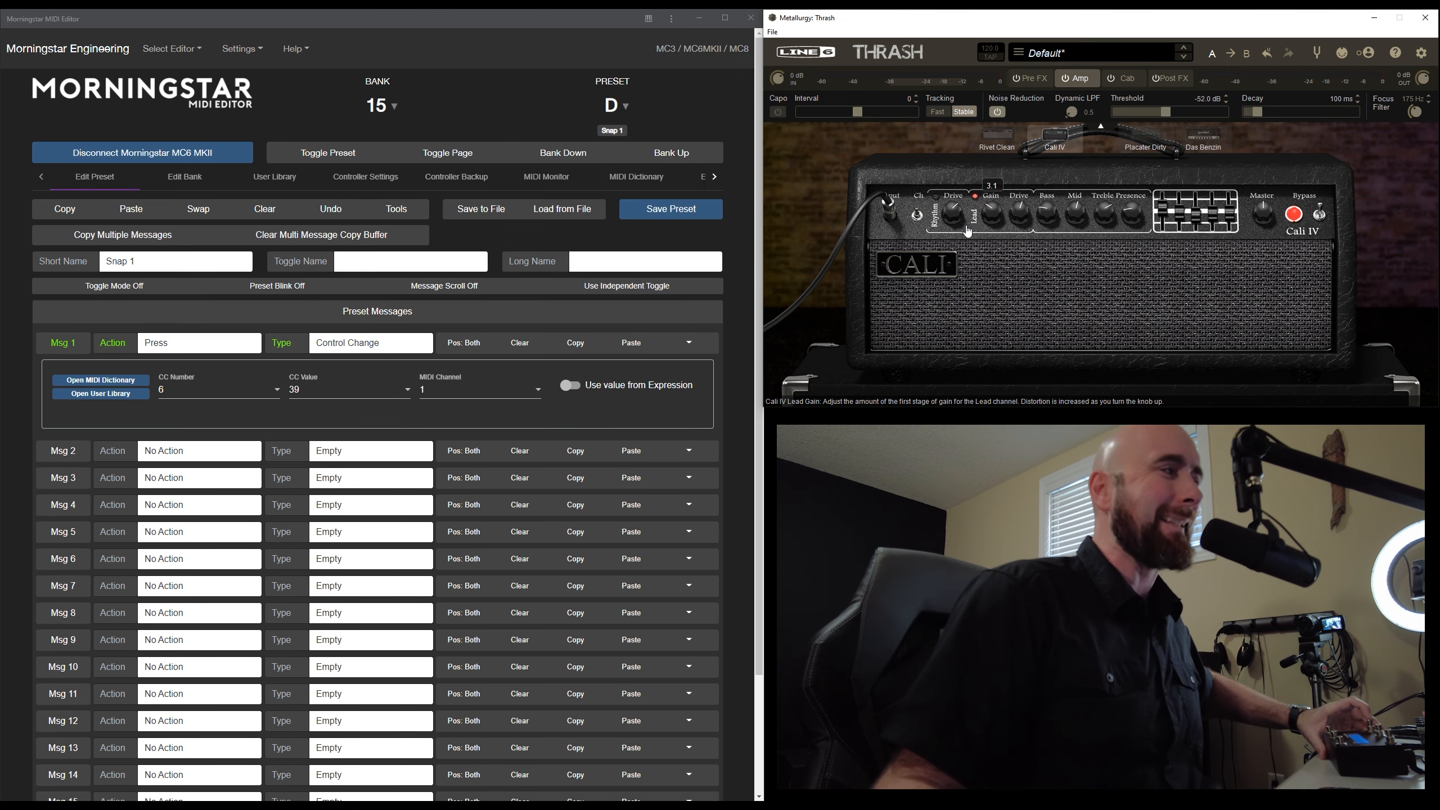
left_click(390, 389)
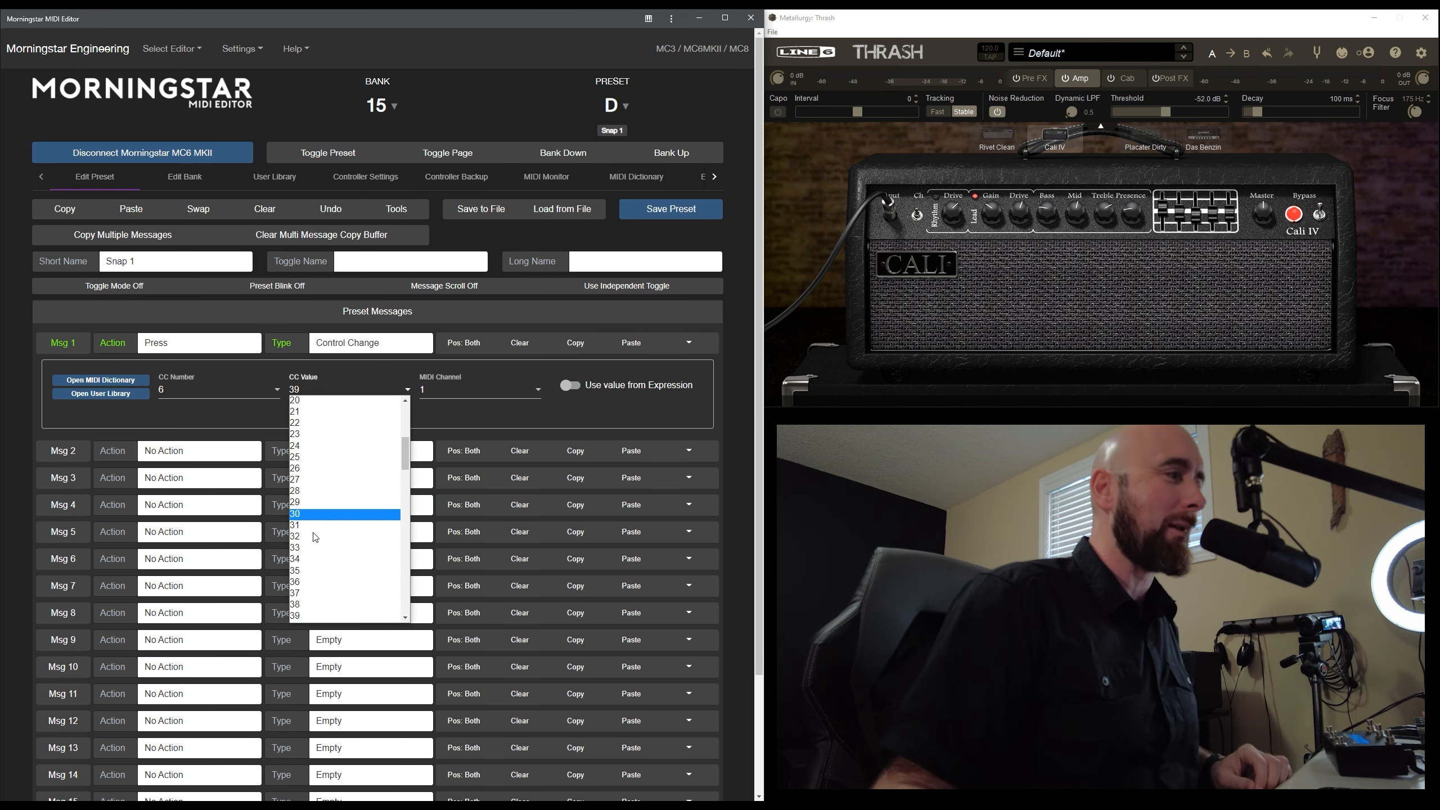
left_click(317, 604)
left_click(664, 219)
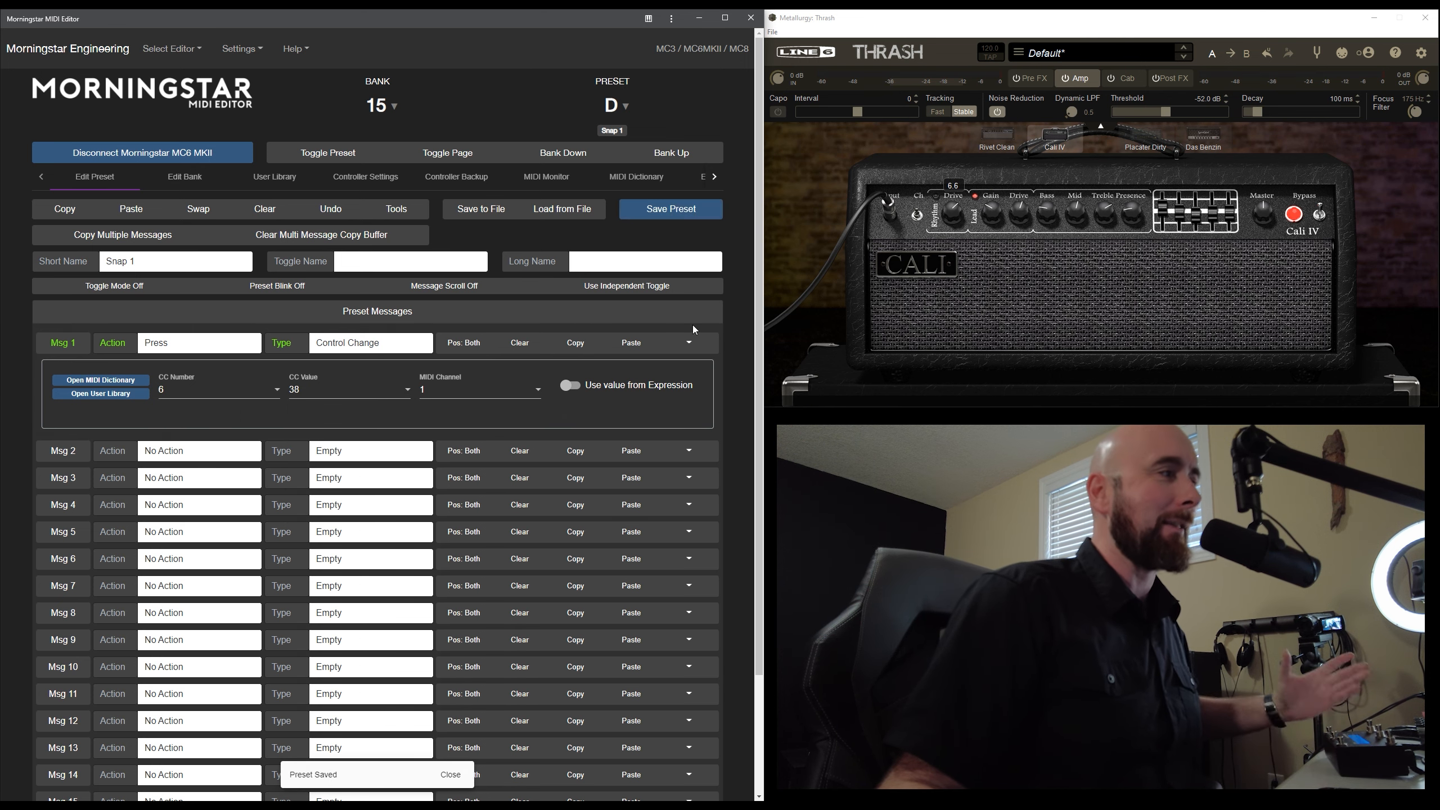
Try CC values 51 and 63 for message 1, saving the preset after each to compare the lead Gain setting
left_click(306, 396)
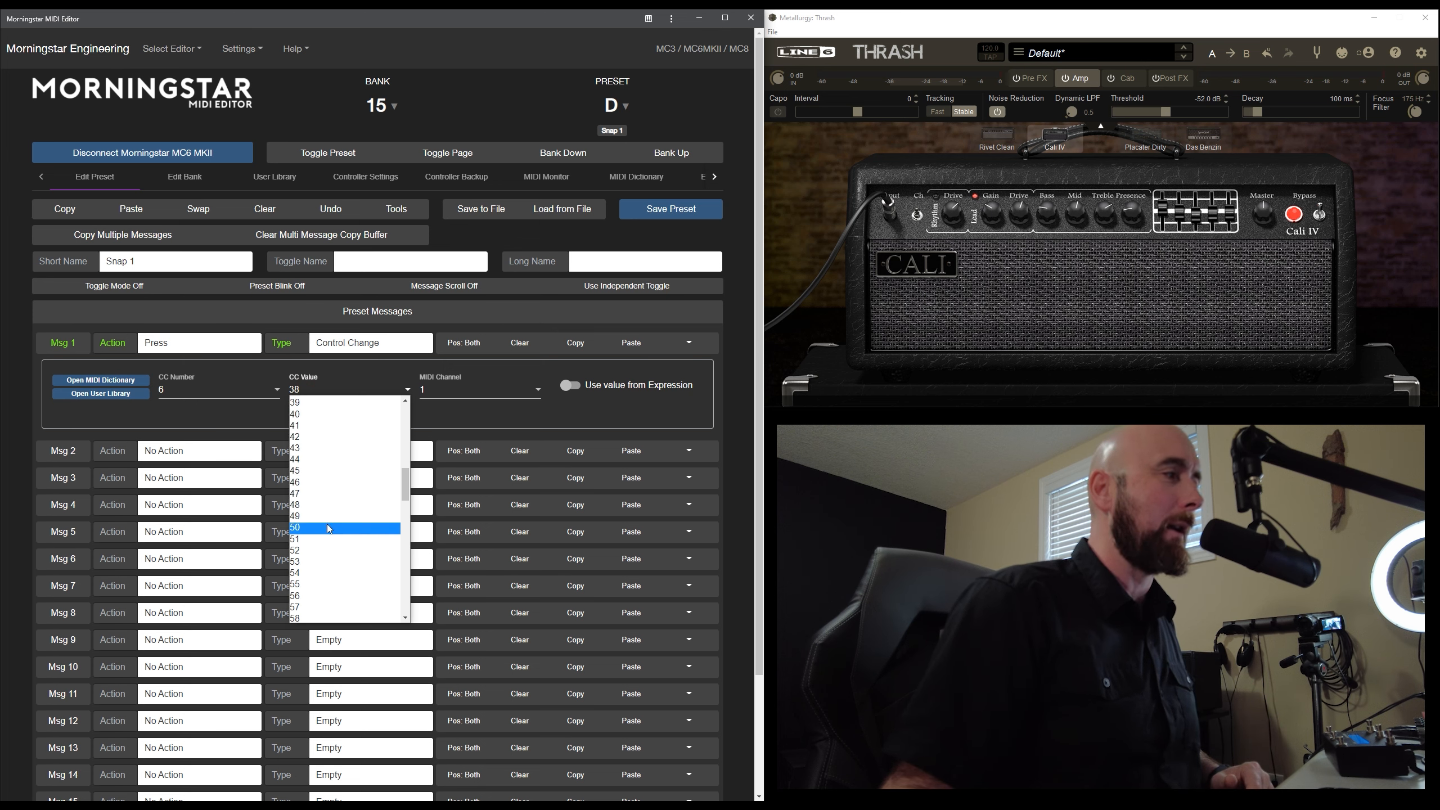
left_click(325, 539)
left_click(635, 210)
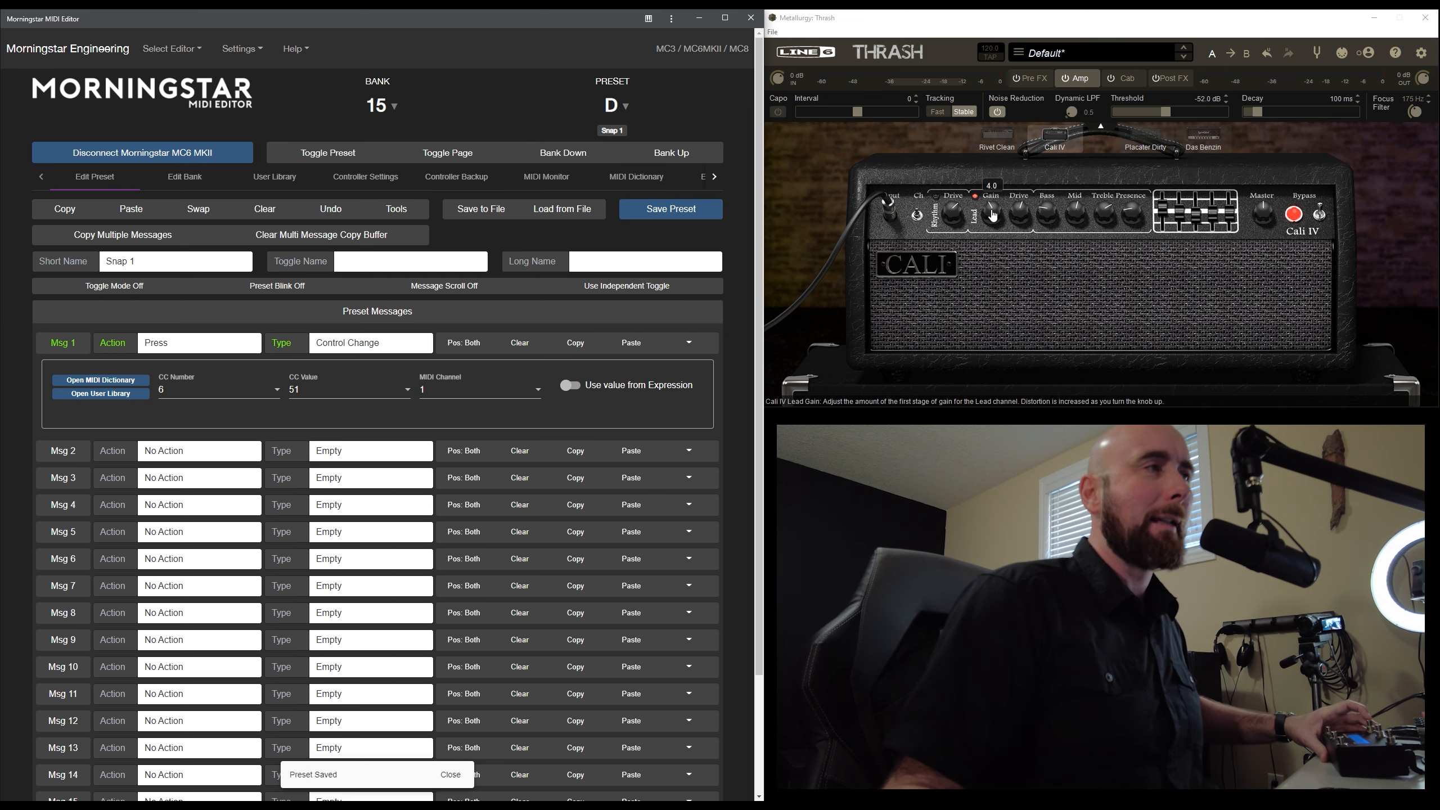
left_click(309, 395)
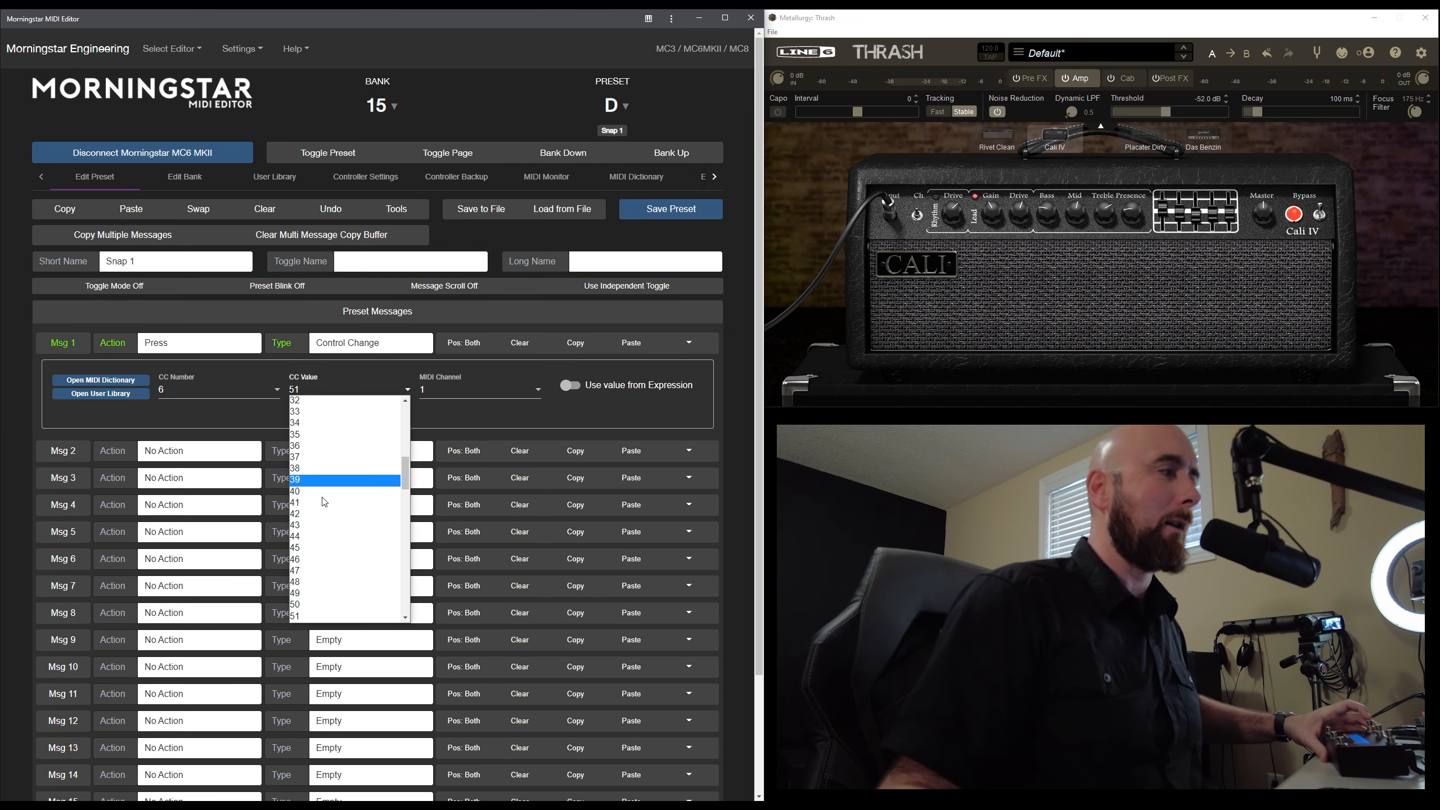
left_click(315, 528)
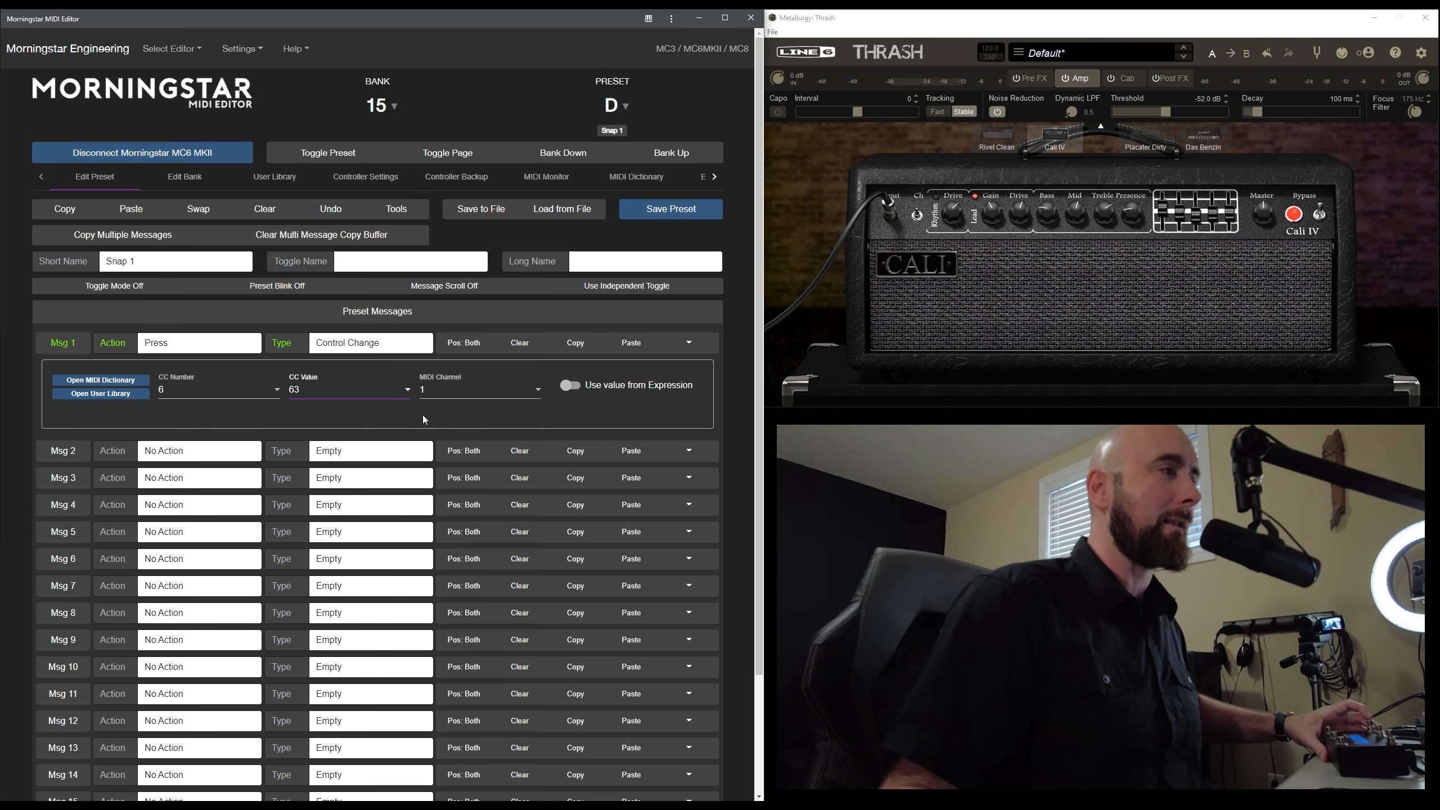
left_click(664, 217)
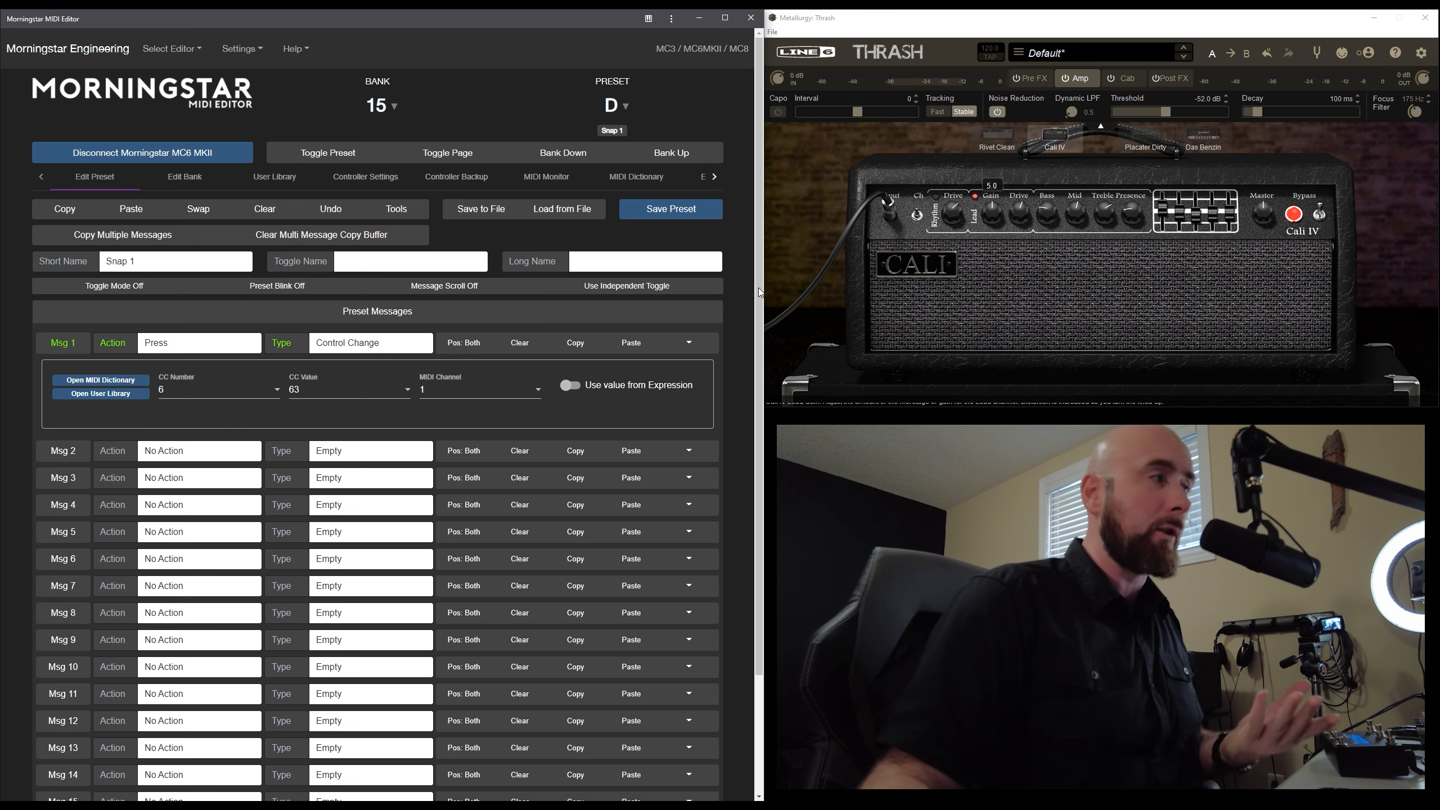
Return the CC value of Snap 1's message 1 to 26
left_click(300, 391)
scroll(327, 454, "up", 5)
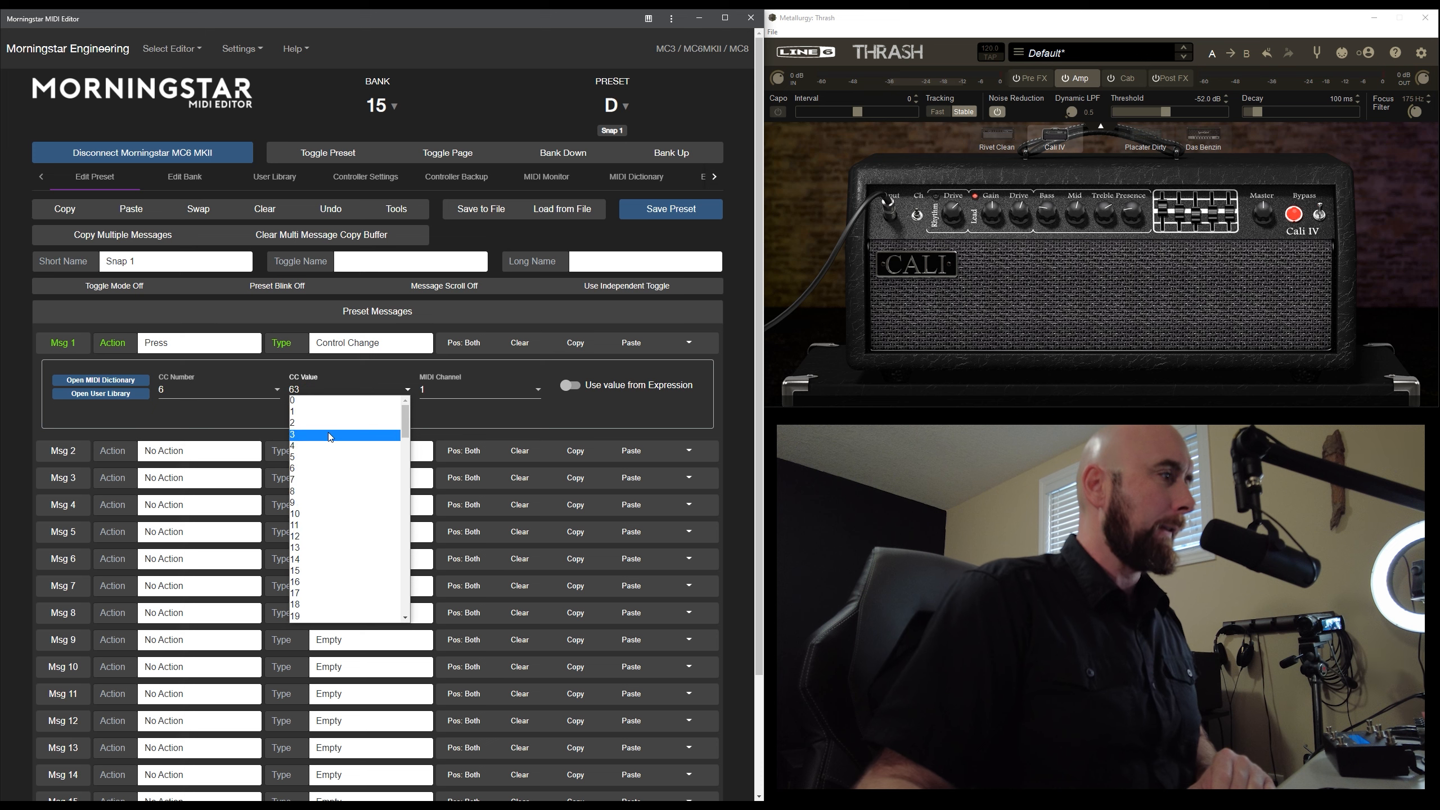
left_click(311, 589)
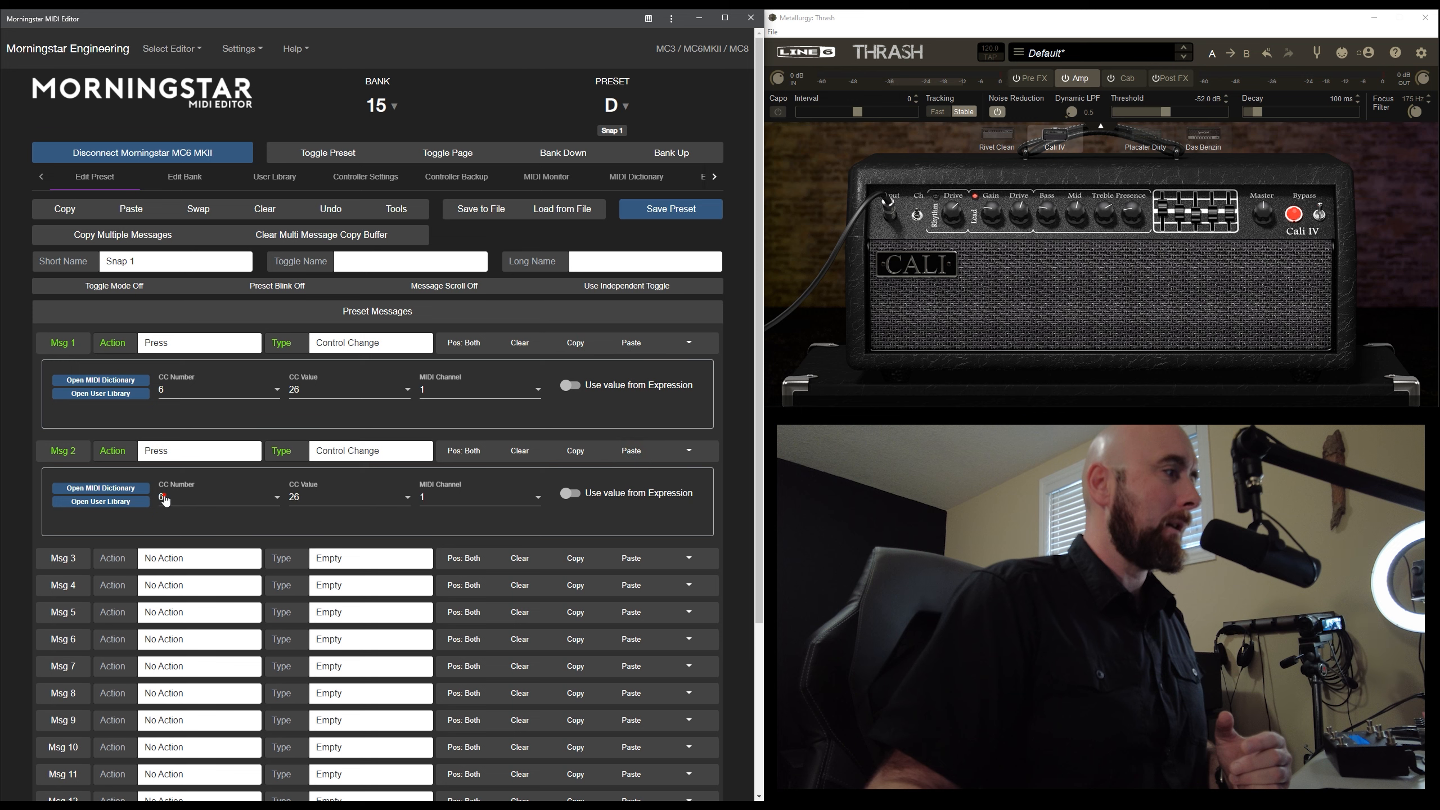
Set Snap 1's message 2 to CC number 7 with a CC value of 91 and save the preset
left_click(166, 500)
left_click(170, 588)
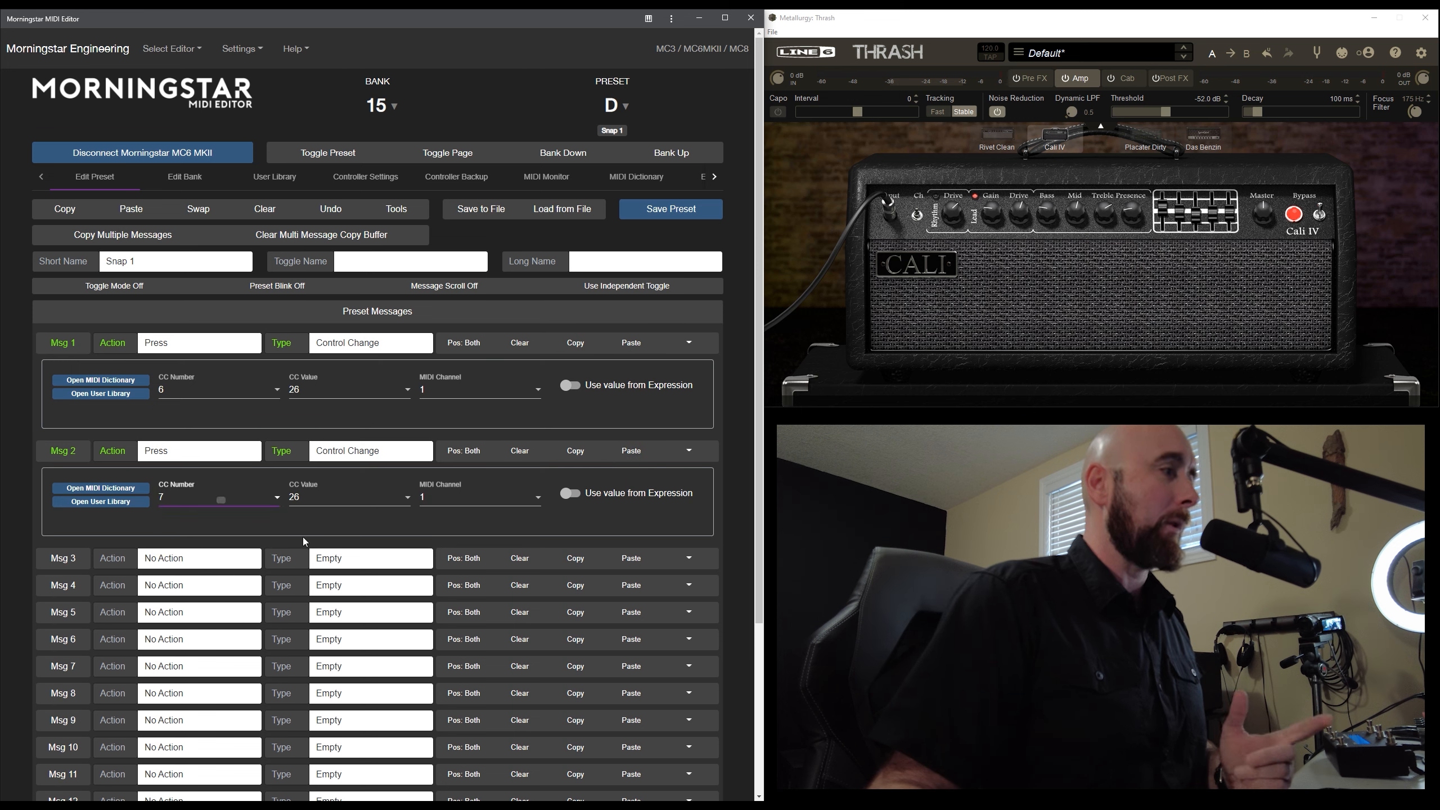
left_click(311, 498)
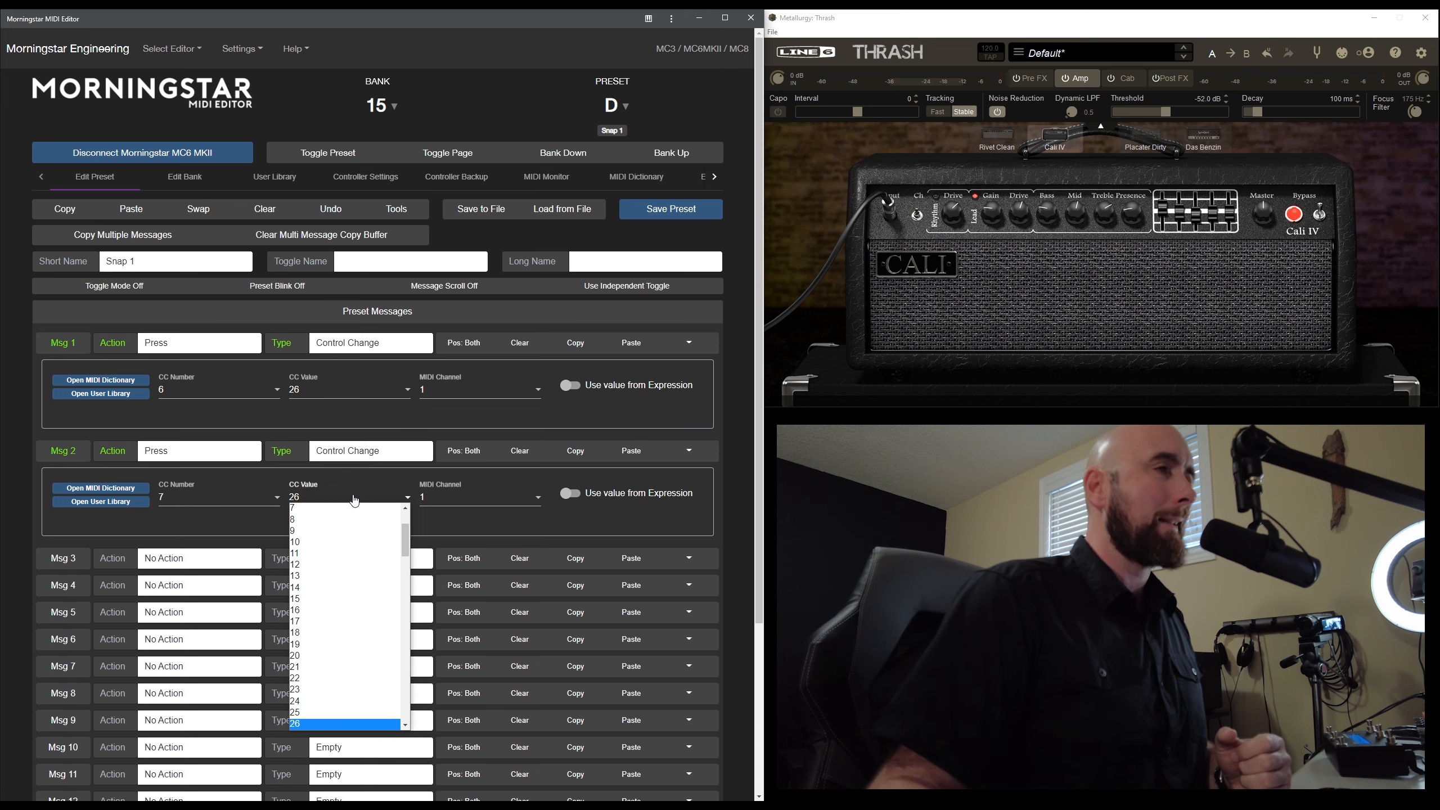
mouse_move(1089, 225)
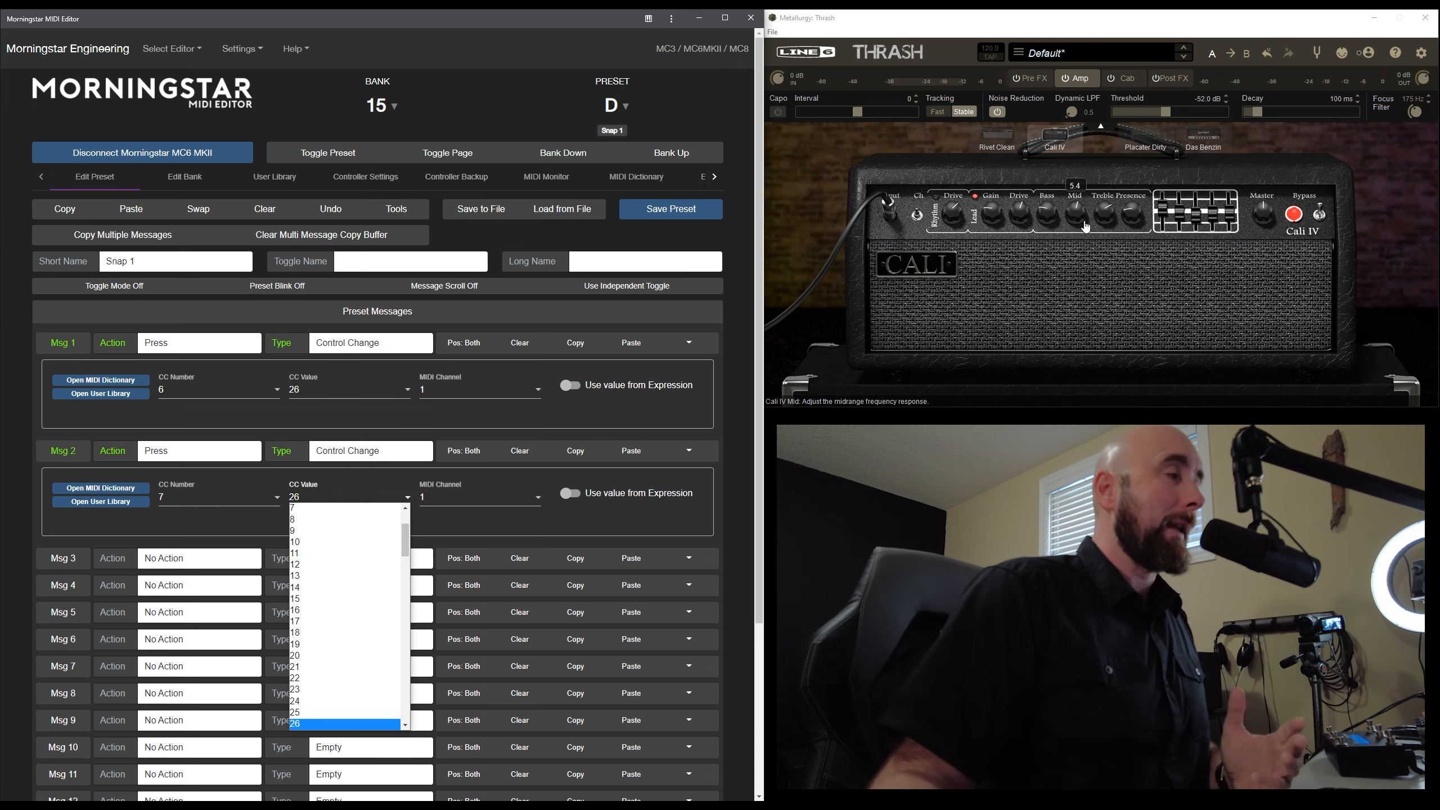
scroll(328, 622, "down", 15)
scroll(328, 622, "up", 3)
left_click(321, 564)
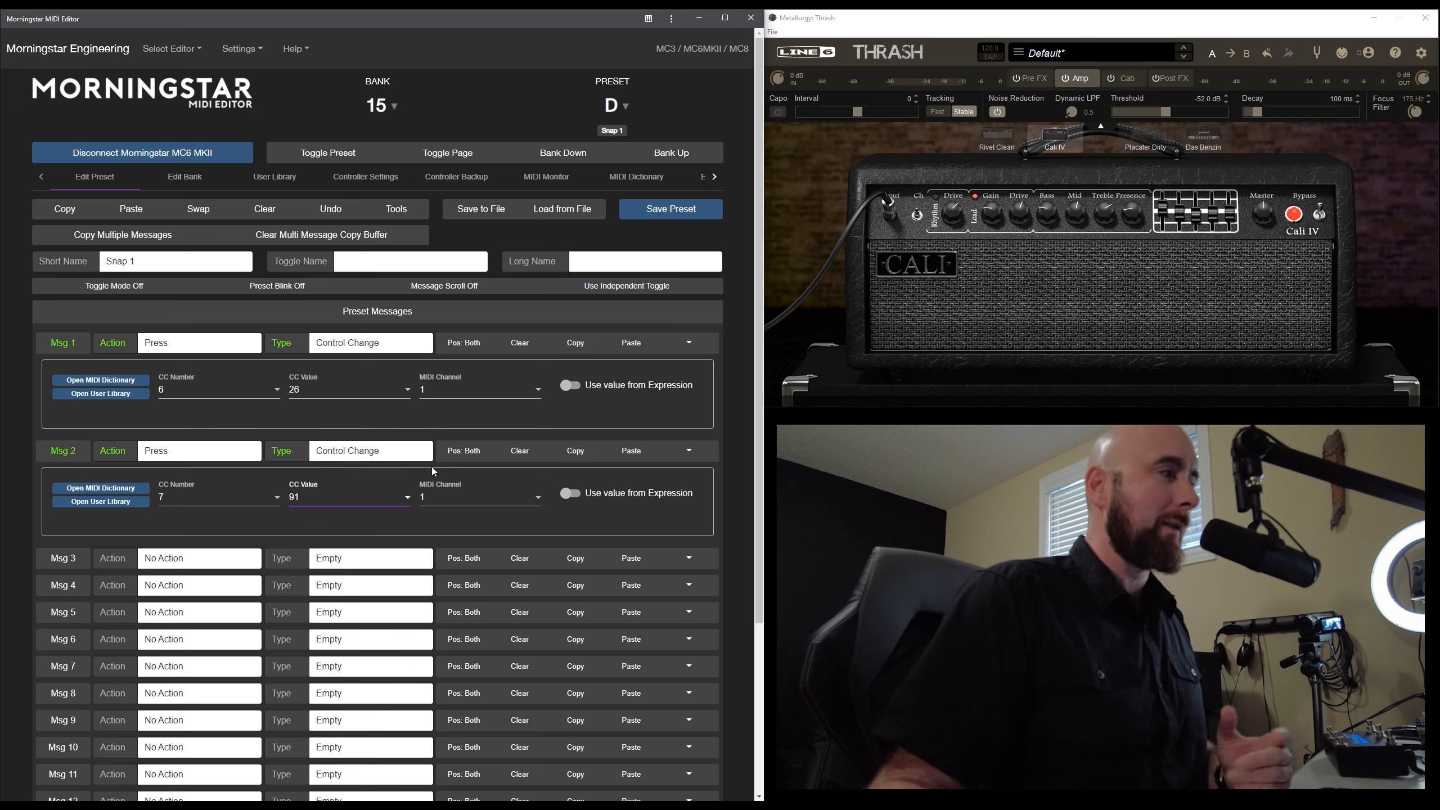
left_click(678, 219)
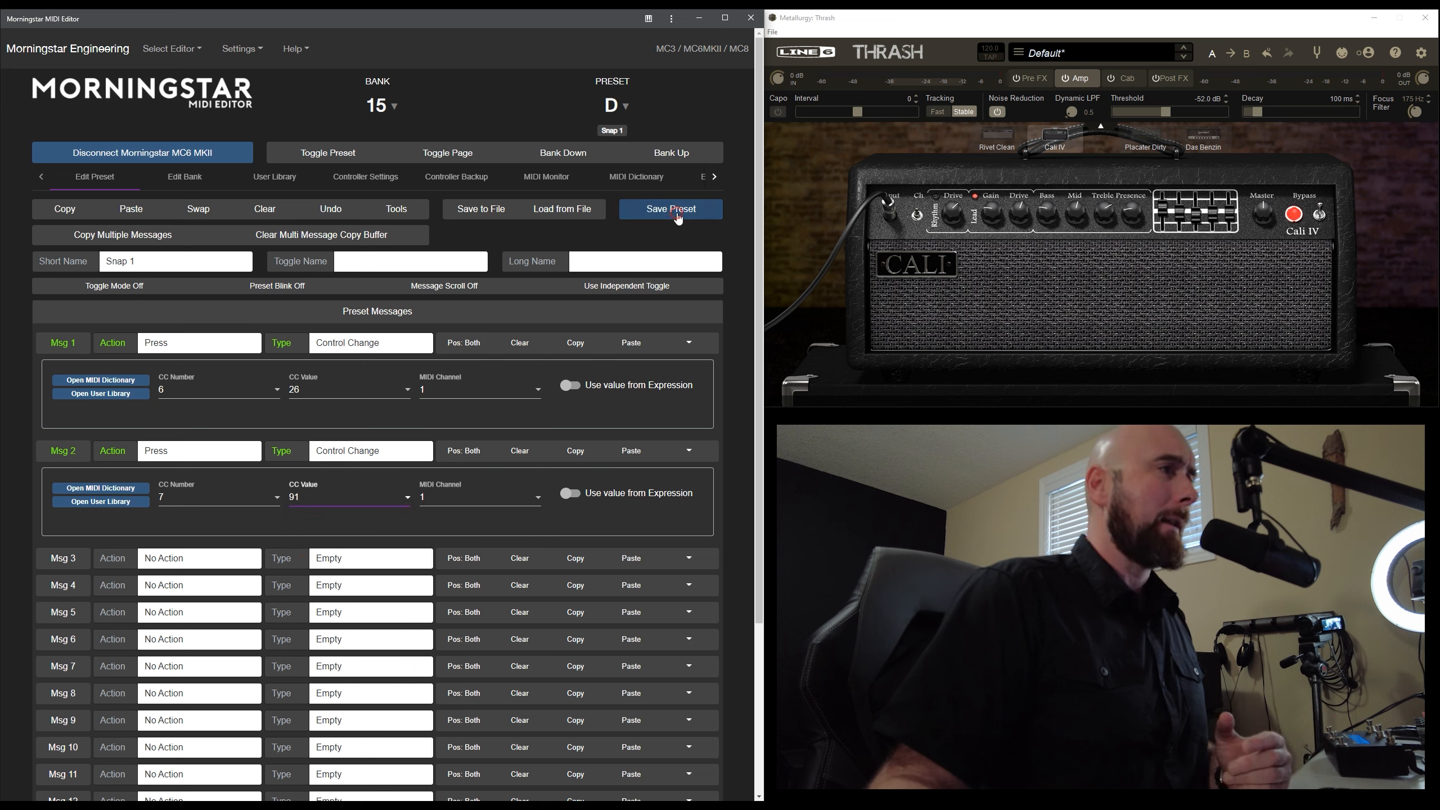
Use MIDI Learn to assign CC 7 to the Cali IV amp's lead Drive knob, and leave learn mode
left_click(1342, 53)
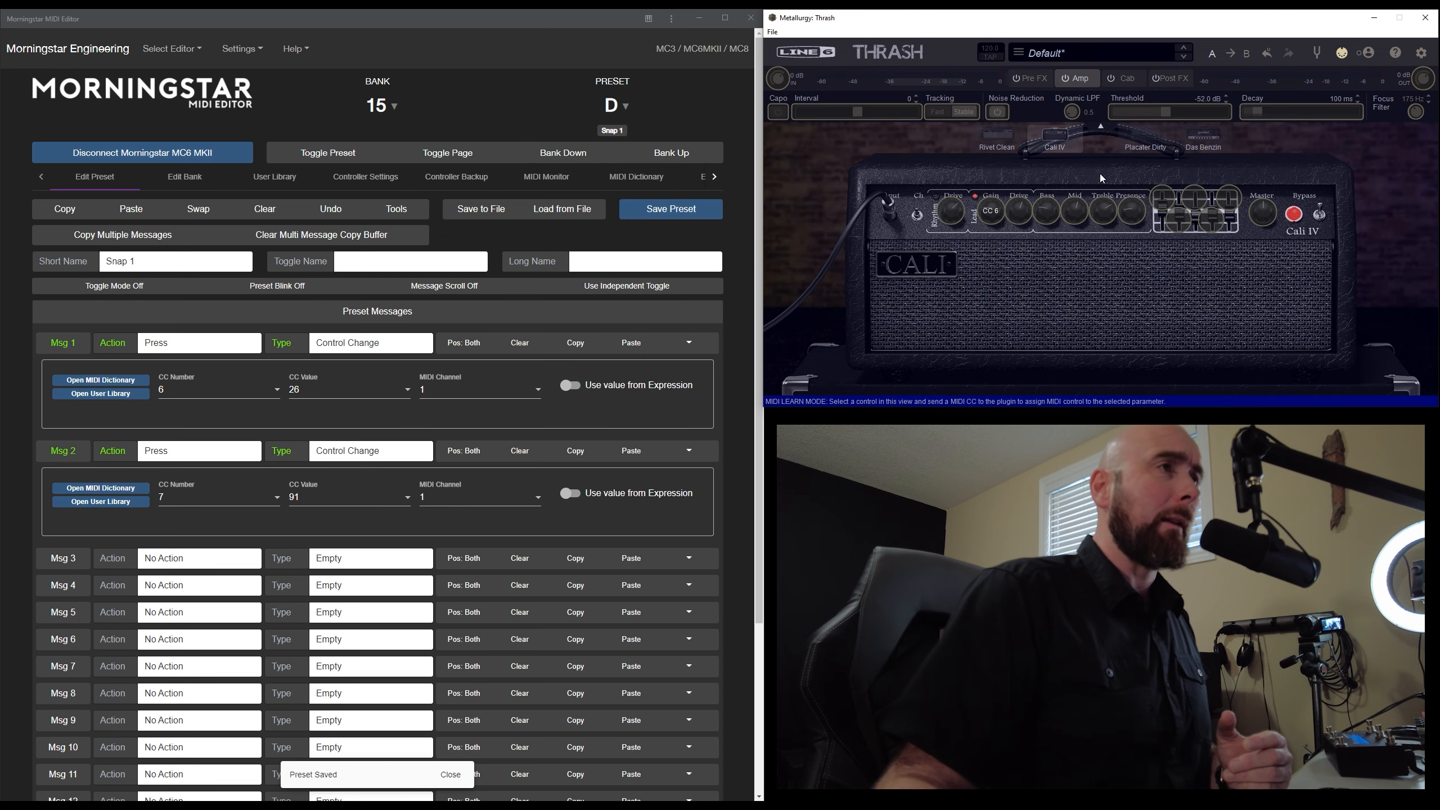
left_click(1014, 220)
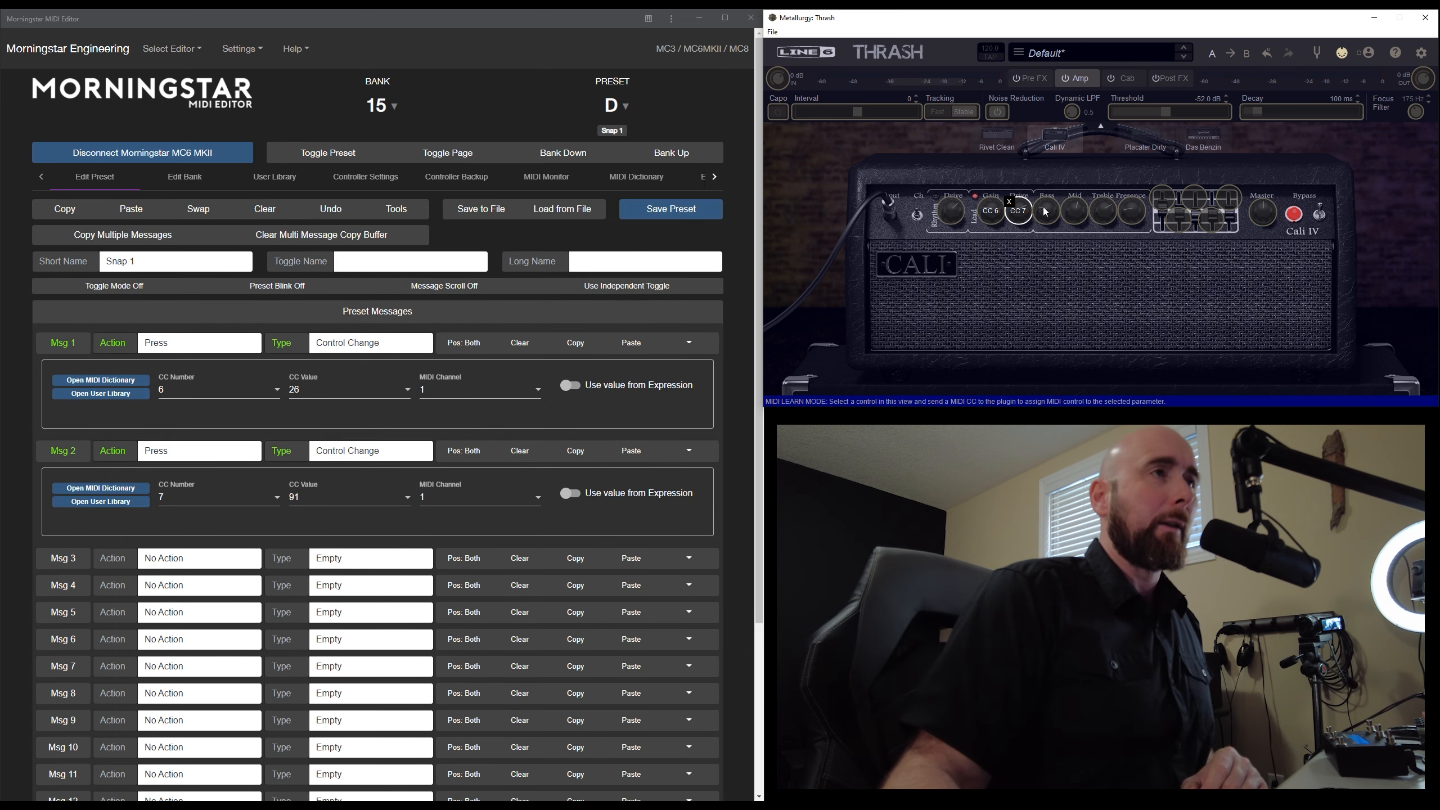
left_click(1339, 56)
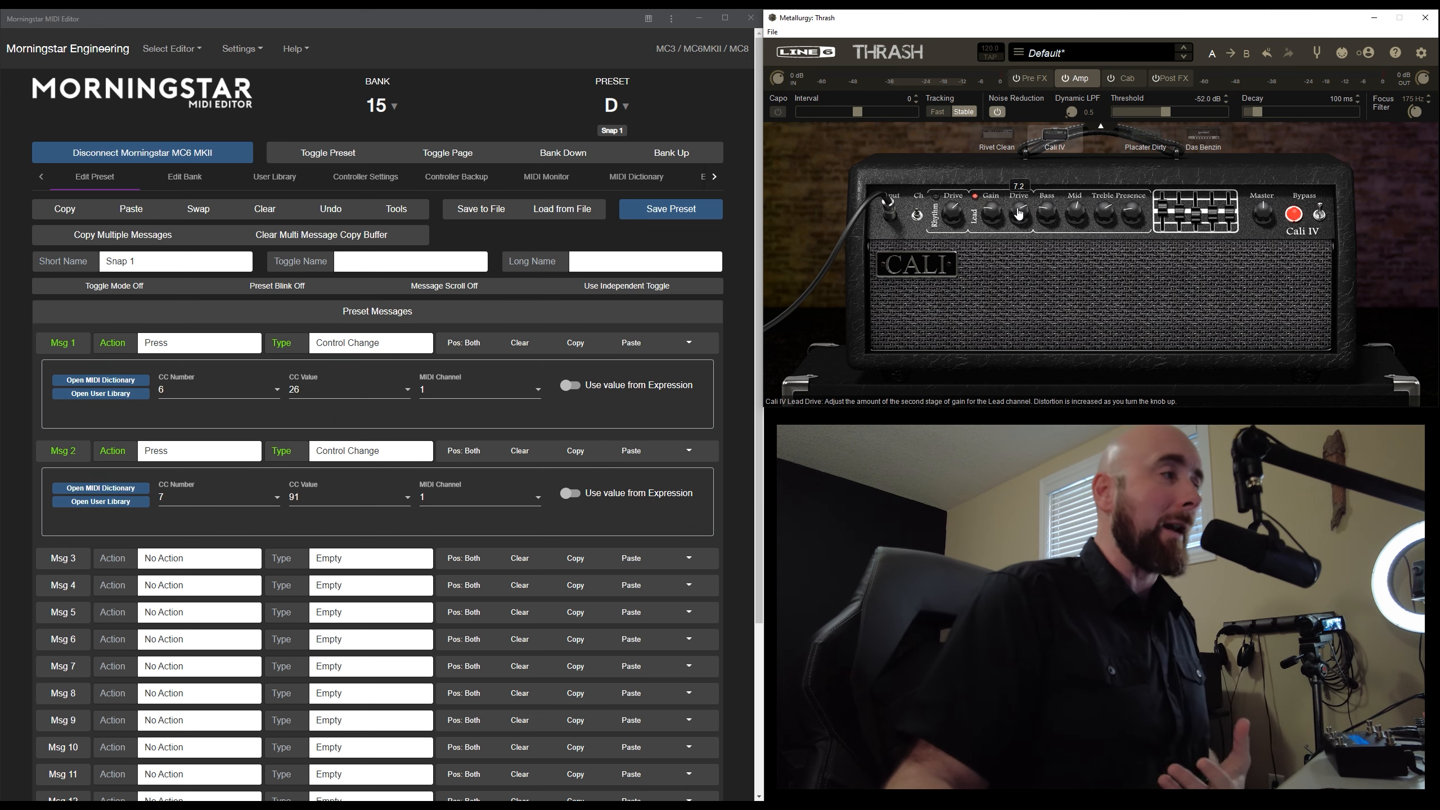
Lower the CC value of Snap 1's message 2 to 89 and save the preset
left_click(285, 489)
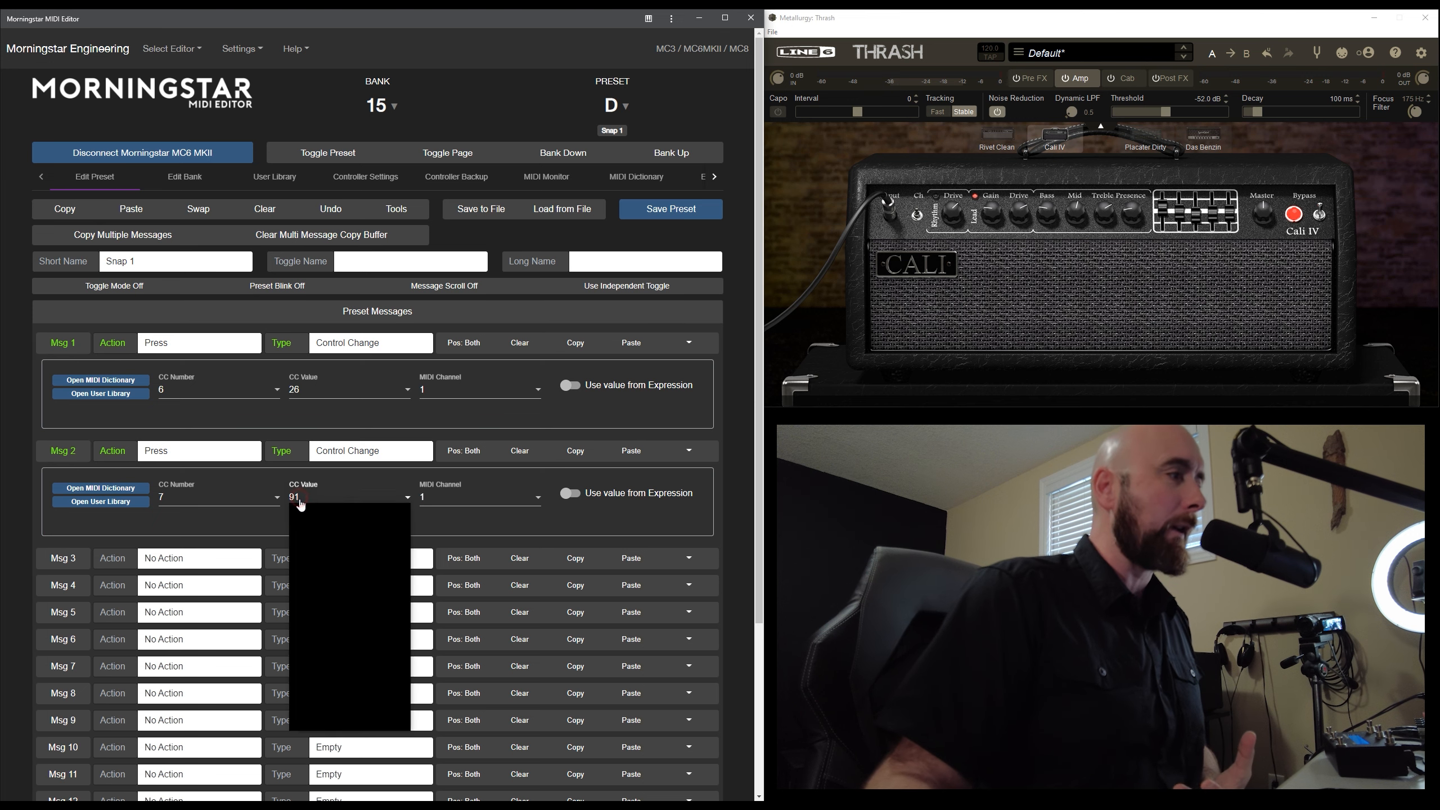
left_click(327, 707)
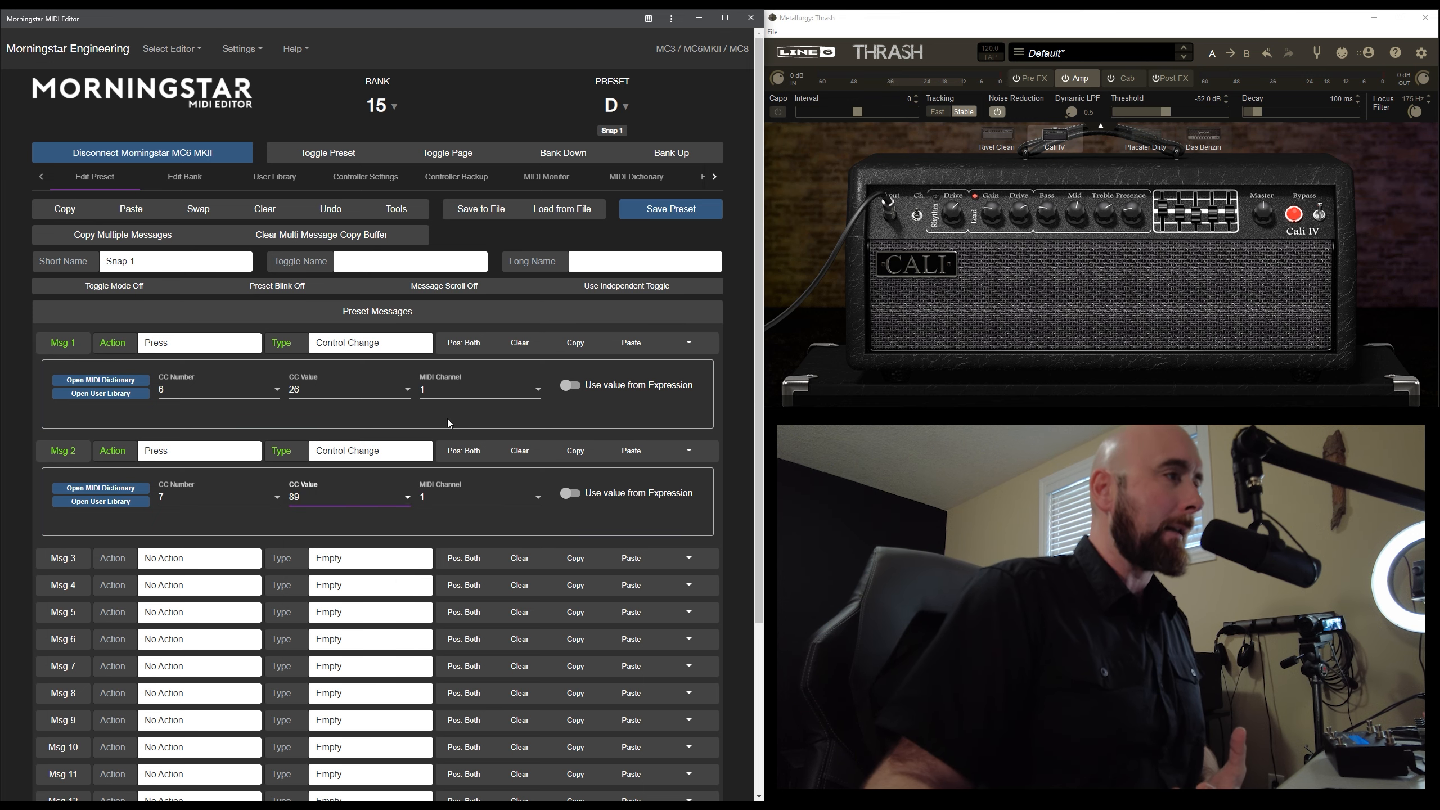
left_click(642, 216)
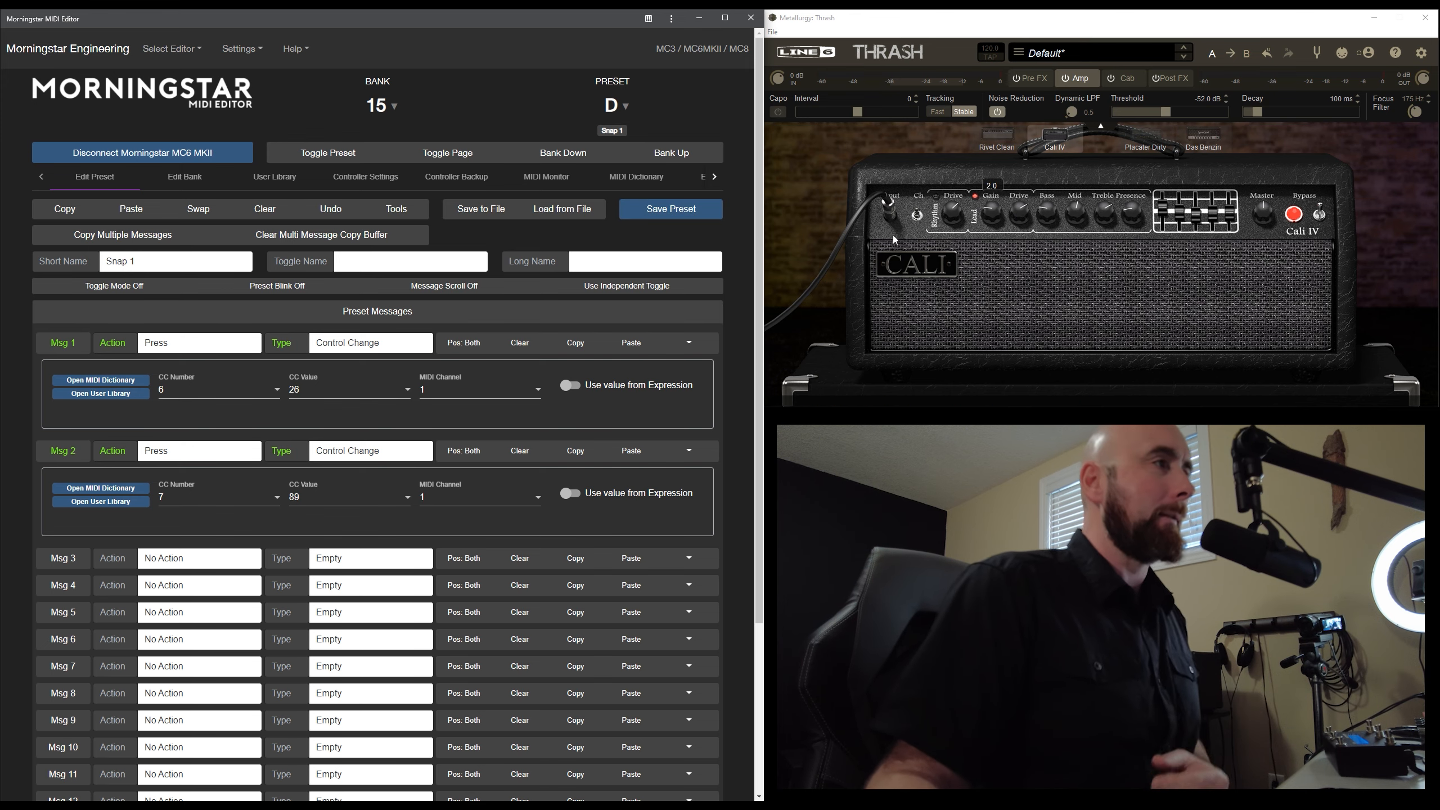
left_click(688, 208)
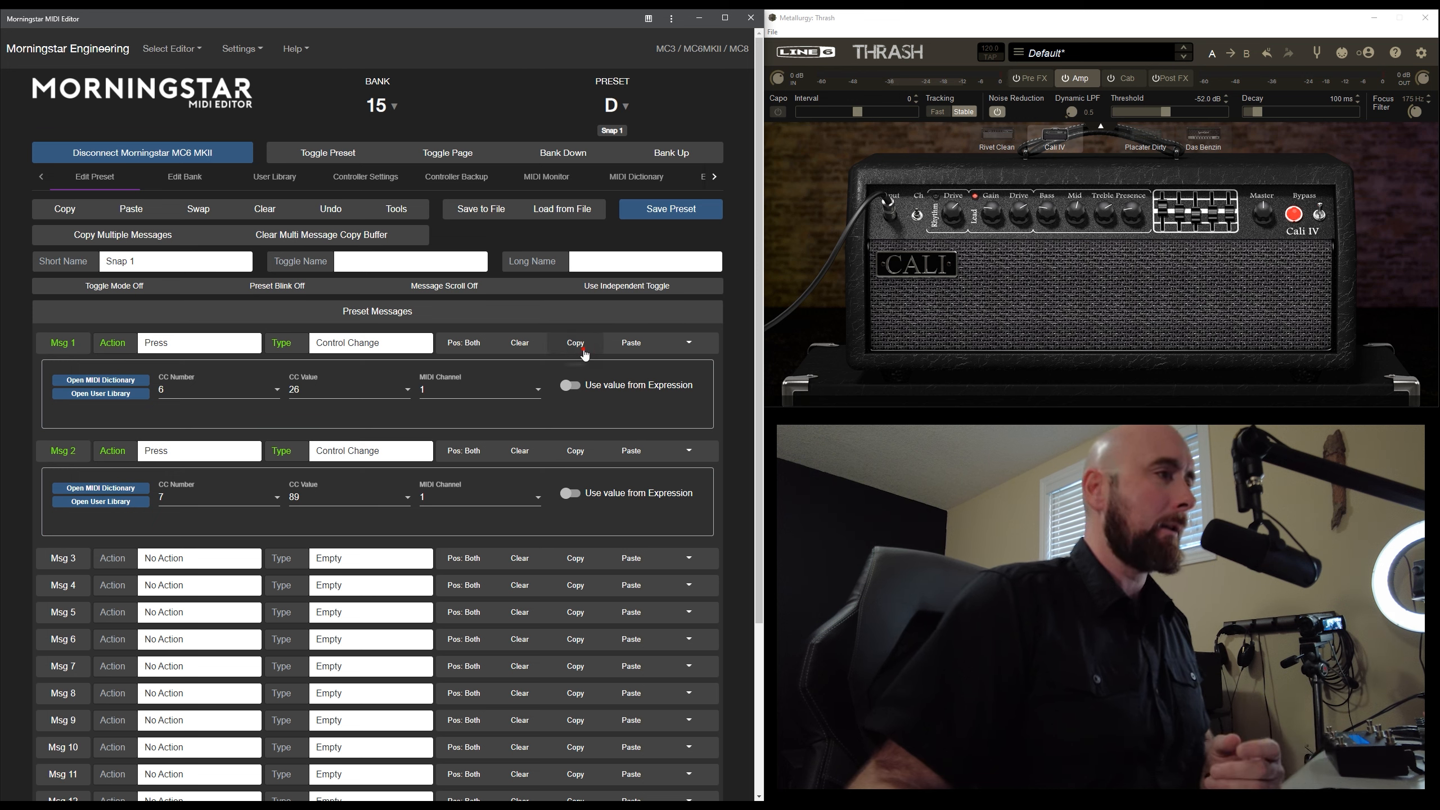
Paste message 1 into message 3, set the copy to CC number 8 with a CC value of 0, and save the preset
left_click(631, 558)
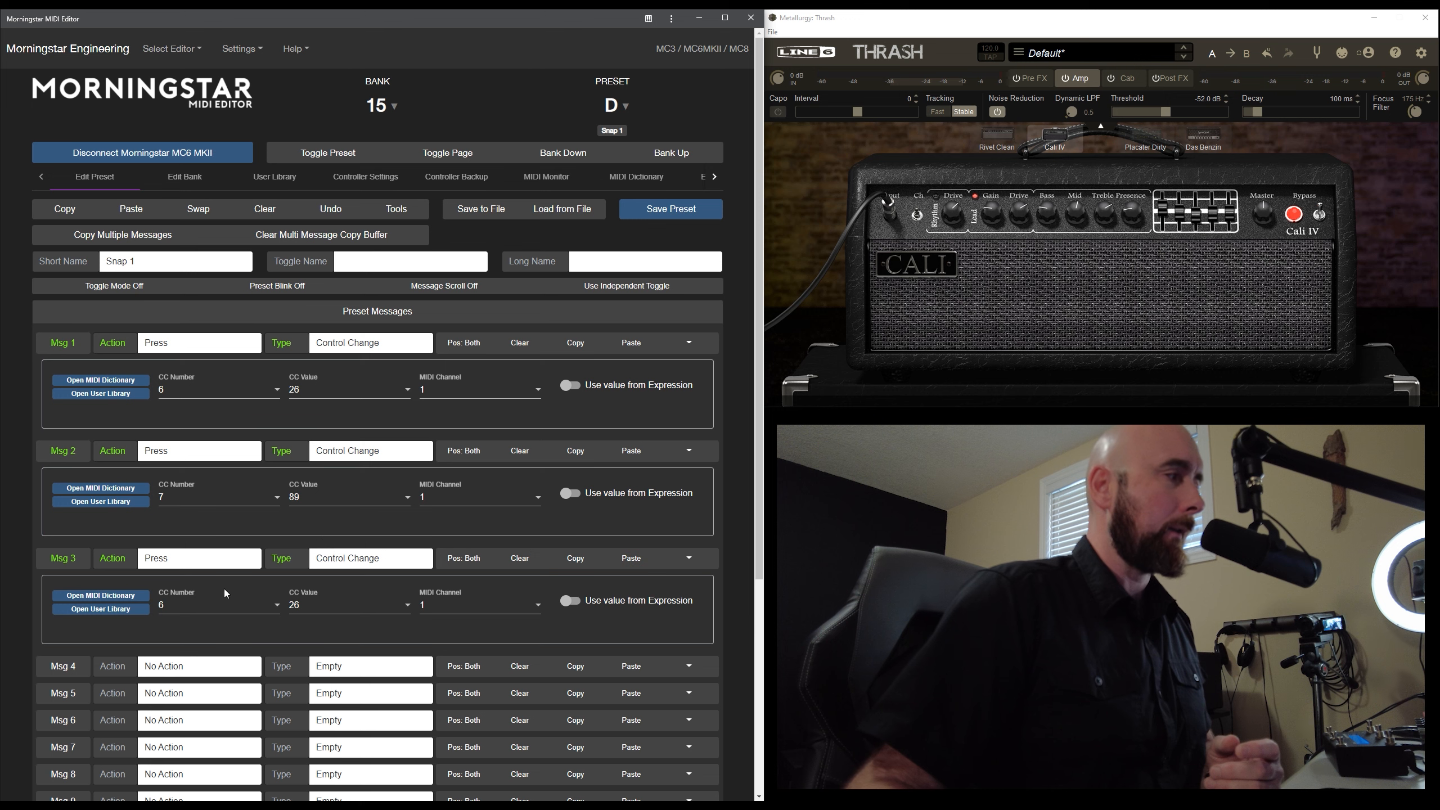
left_click(173, 614)
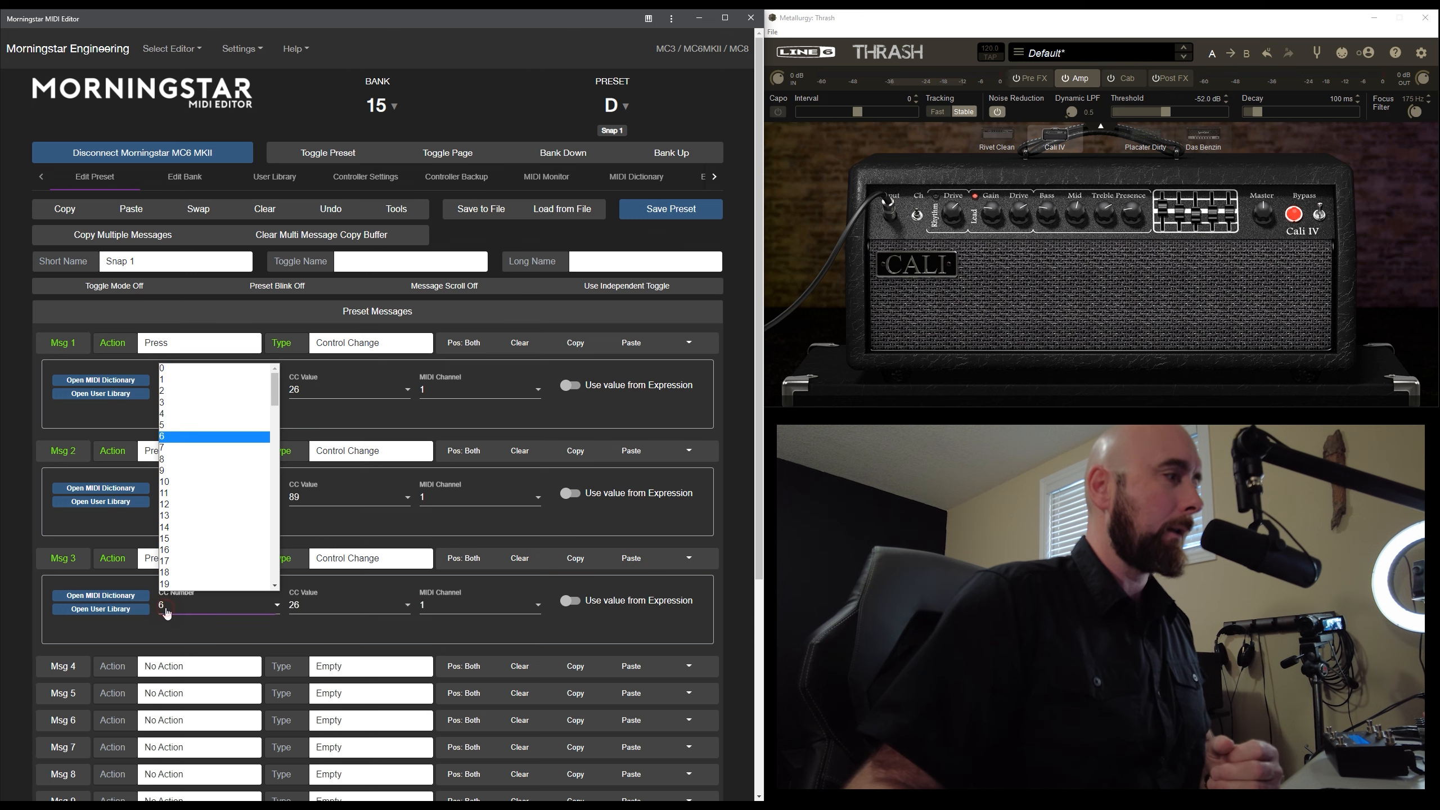
left_click(165, 467)
left_click(298, 609)
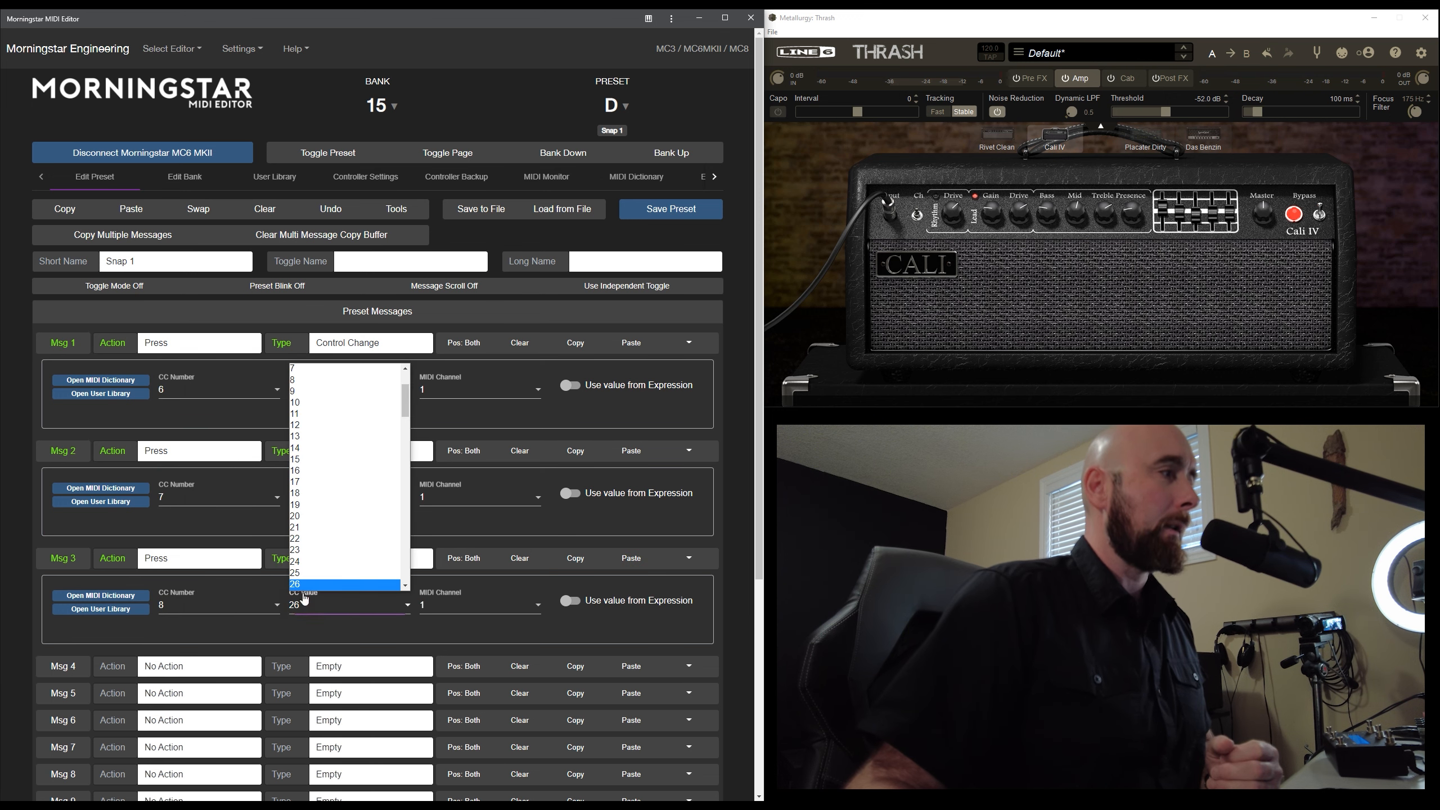
left_click(304, 376)
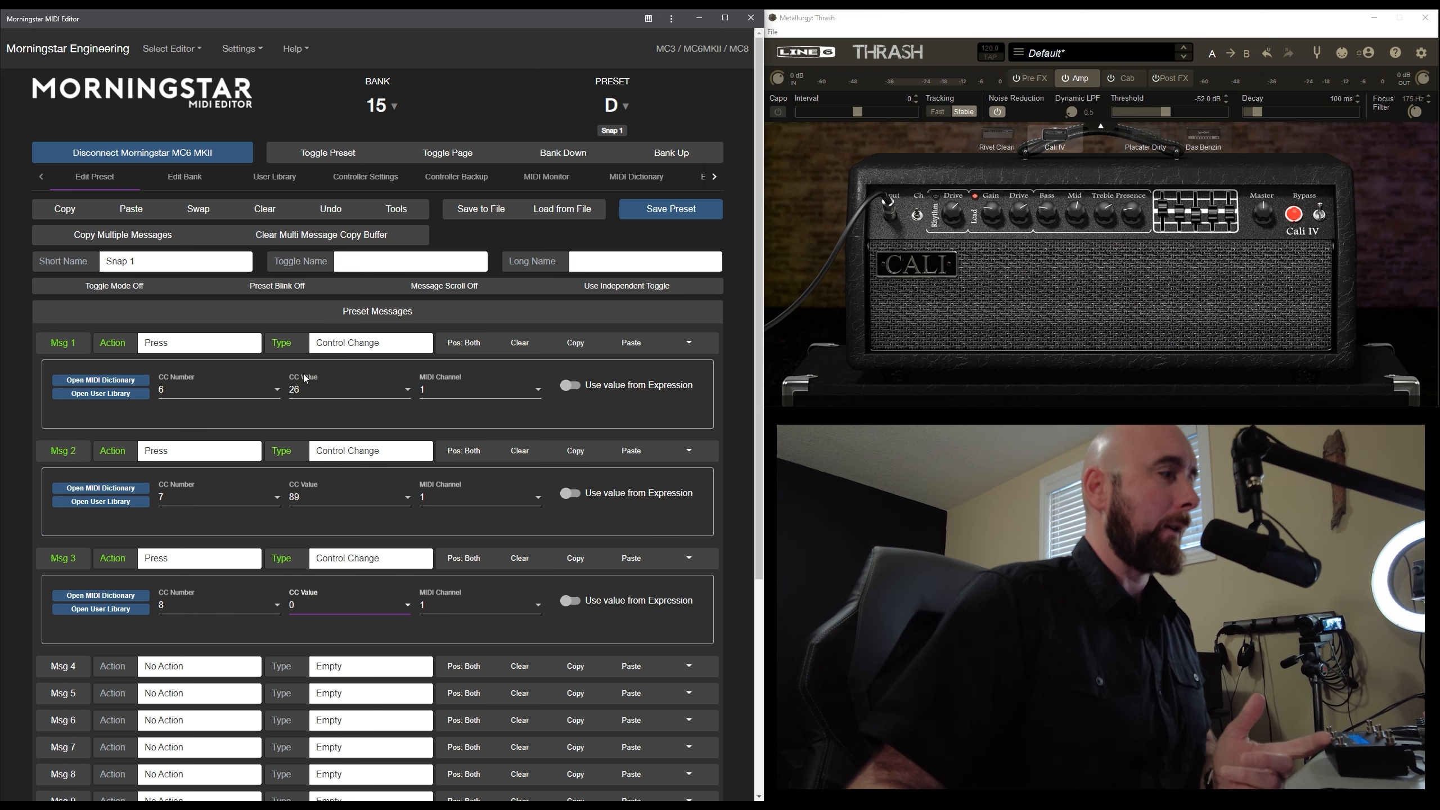
left_click(701, 206)
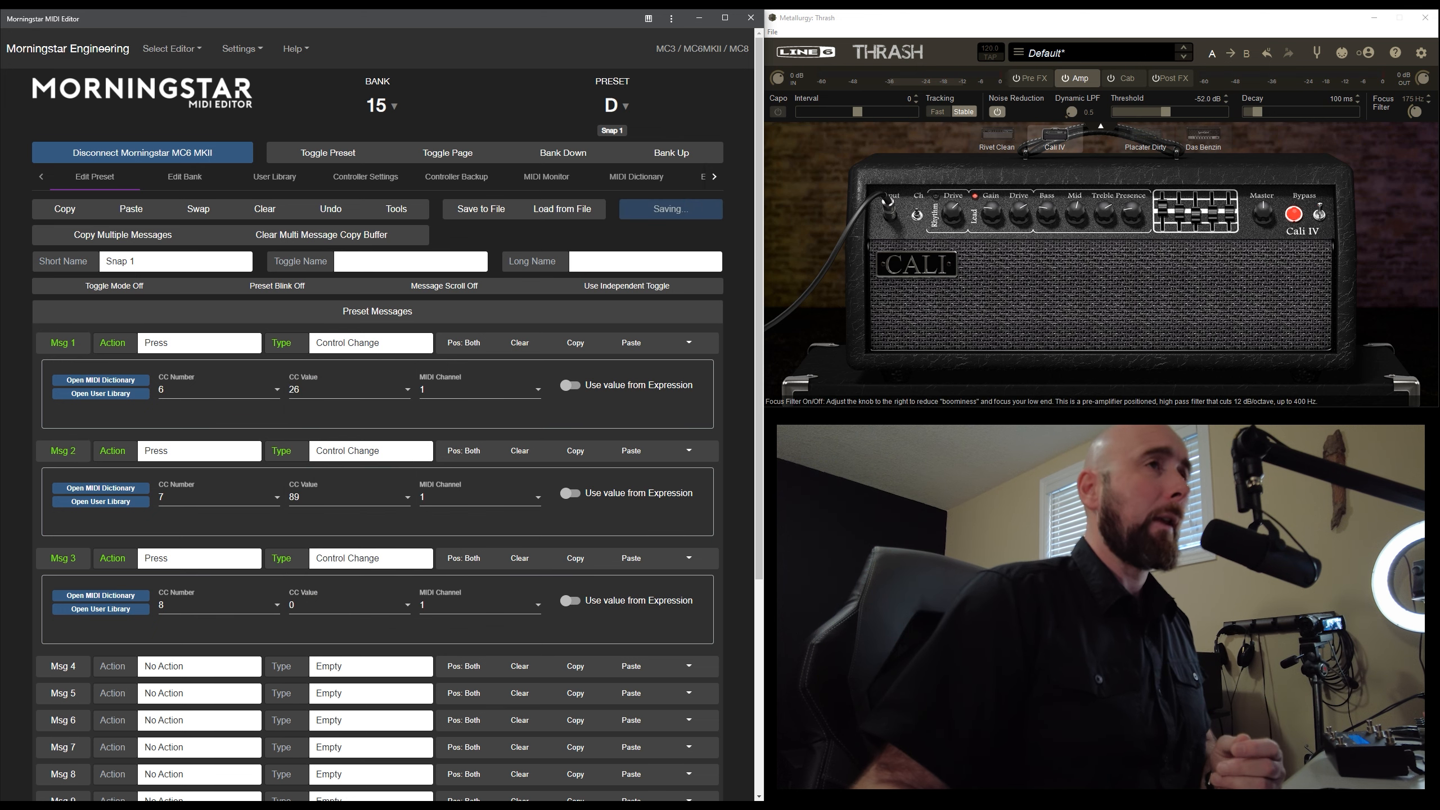
Use MIDI Learn to assign CC 8 to the Cali IV amp's Bass knob, and leave learn mode
left_click(1342, 53)
left_click(1046, 211)
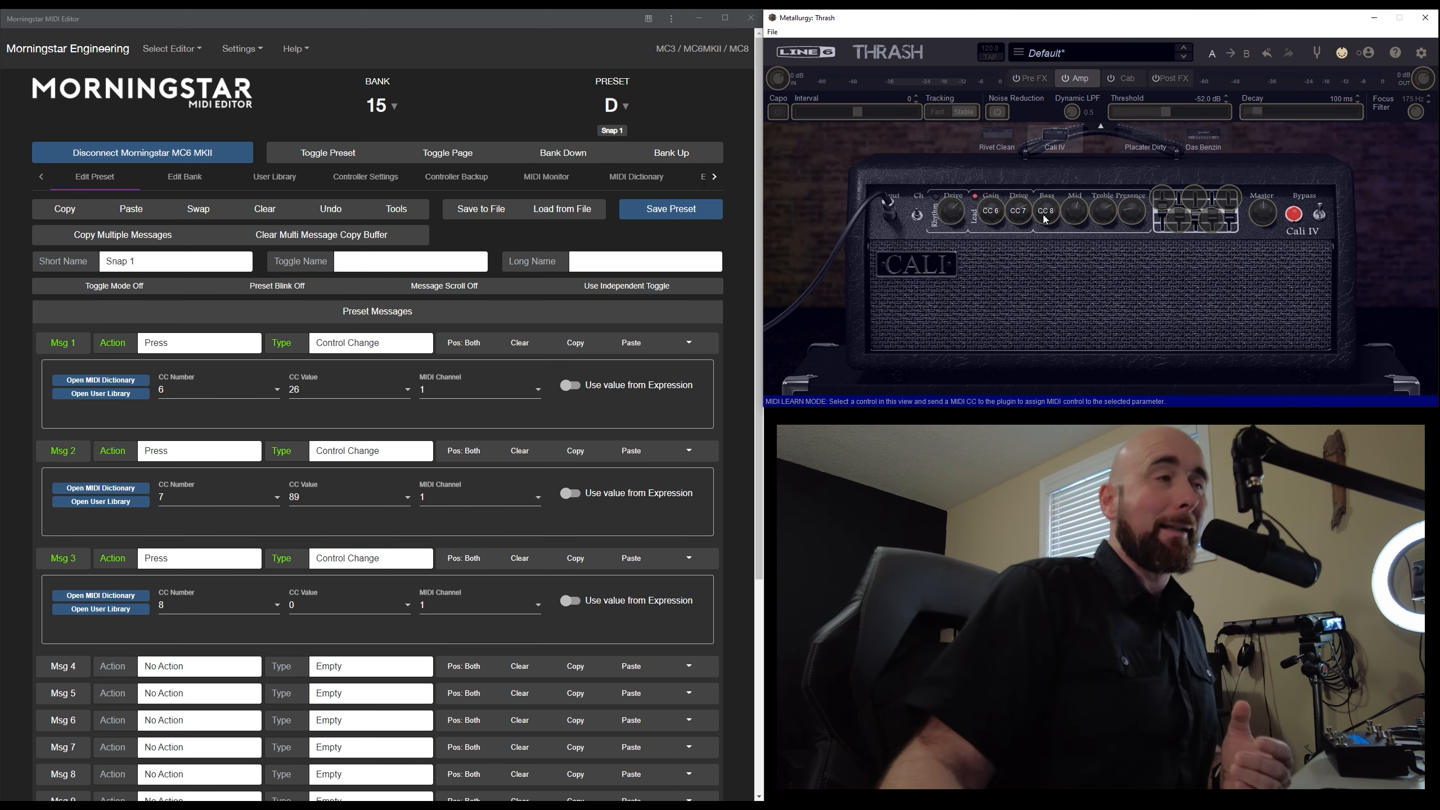
left_click(1345, 55)
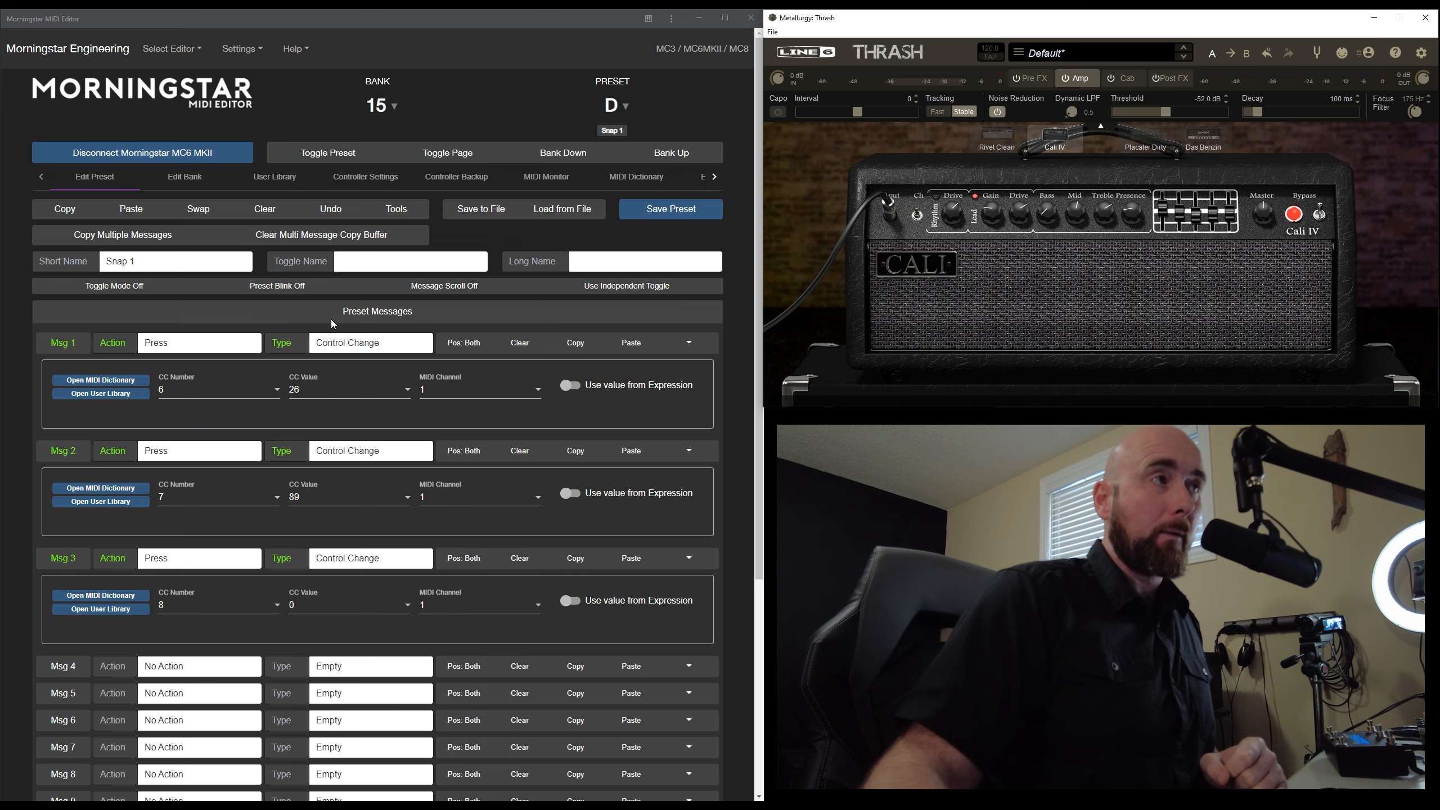
mouse_move(989, 220)
mouse_move(1050, 221)
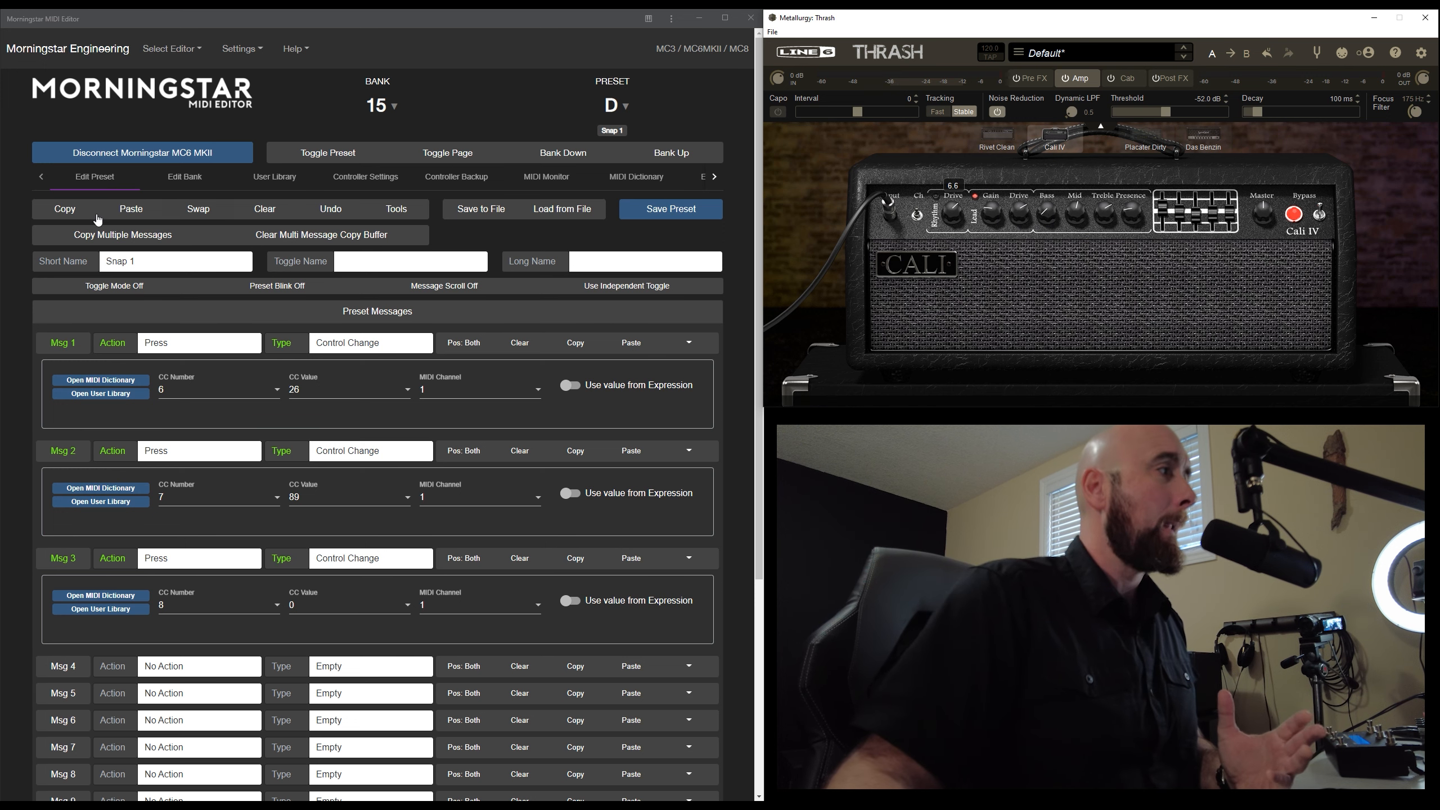
Save the Snap 1 preset and copy it into preset E, with the copy renamed Snap 2 and saved
left_click(680, 214)
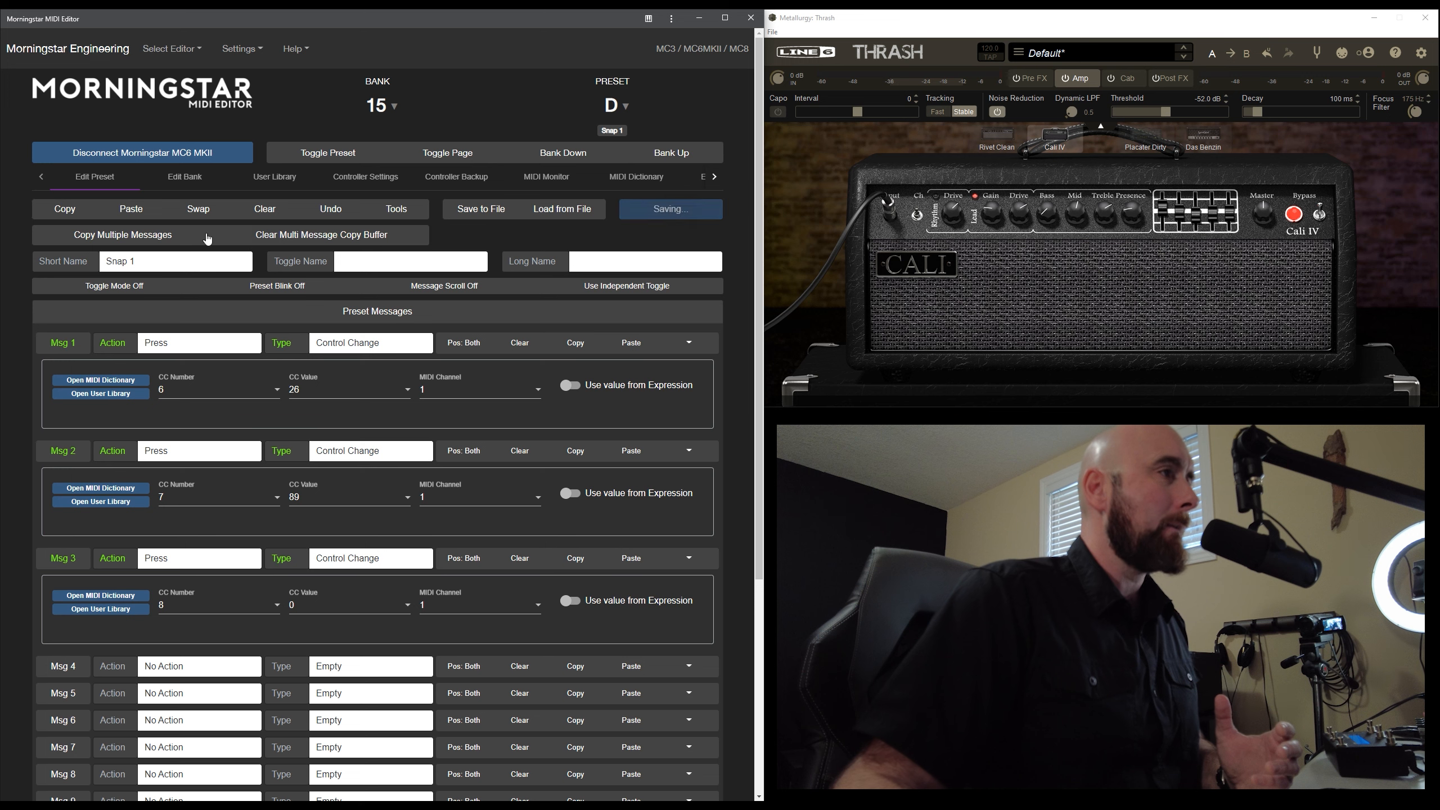
left_click(62, 211)
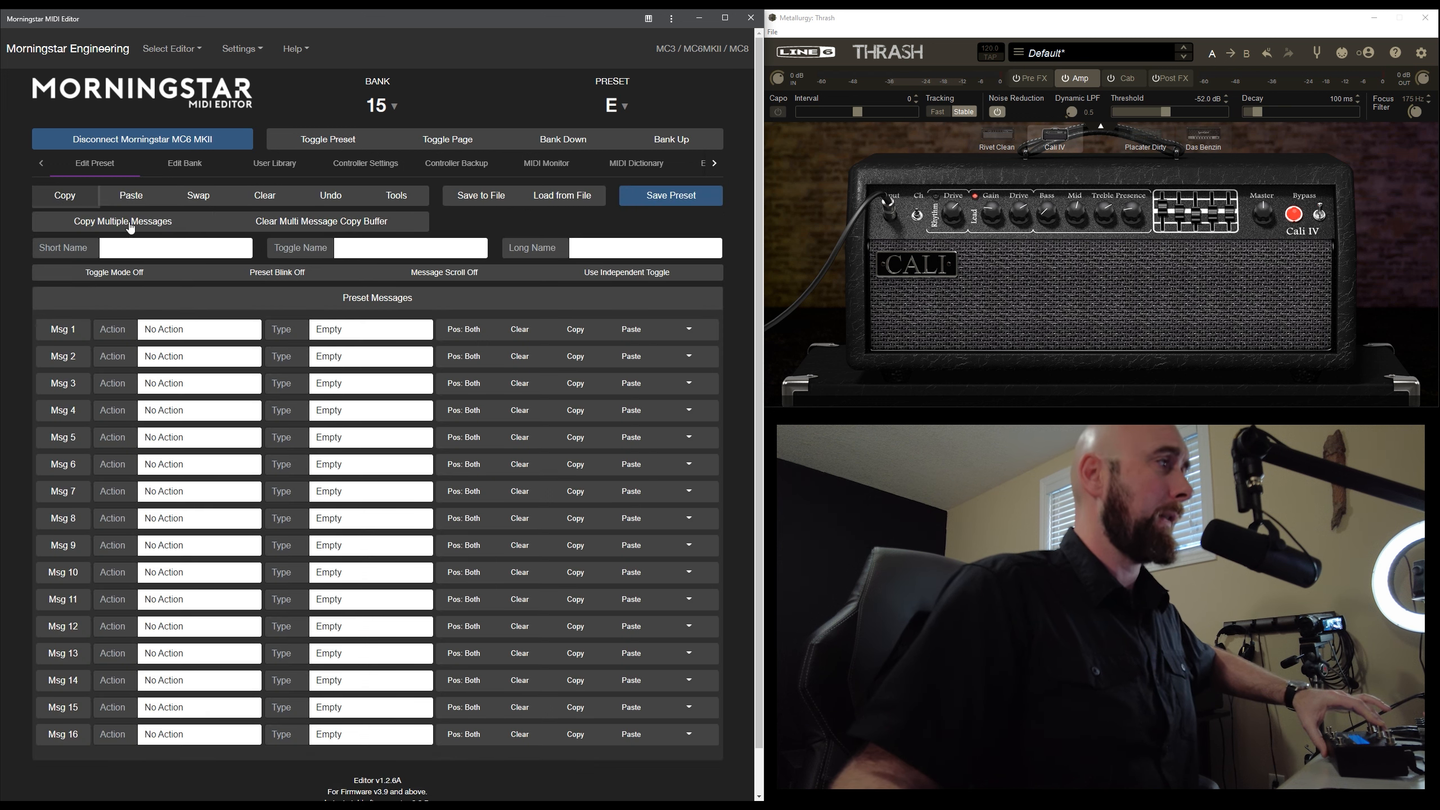
left_click(127, 197)
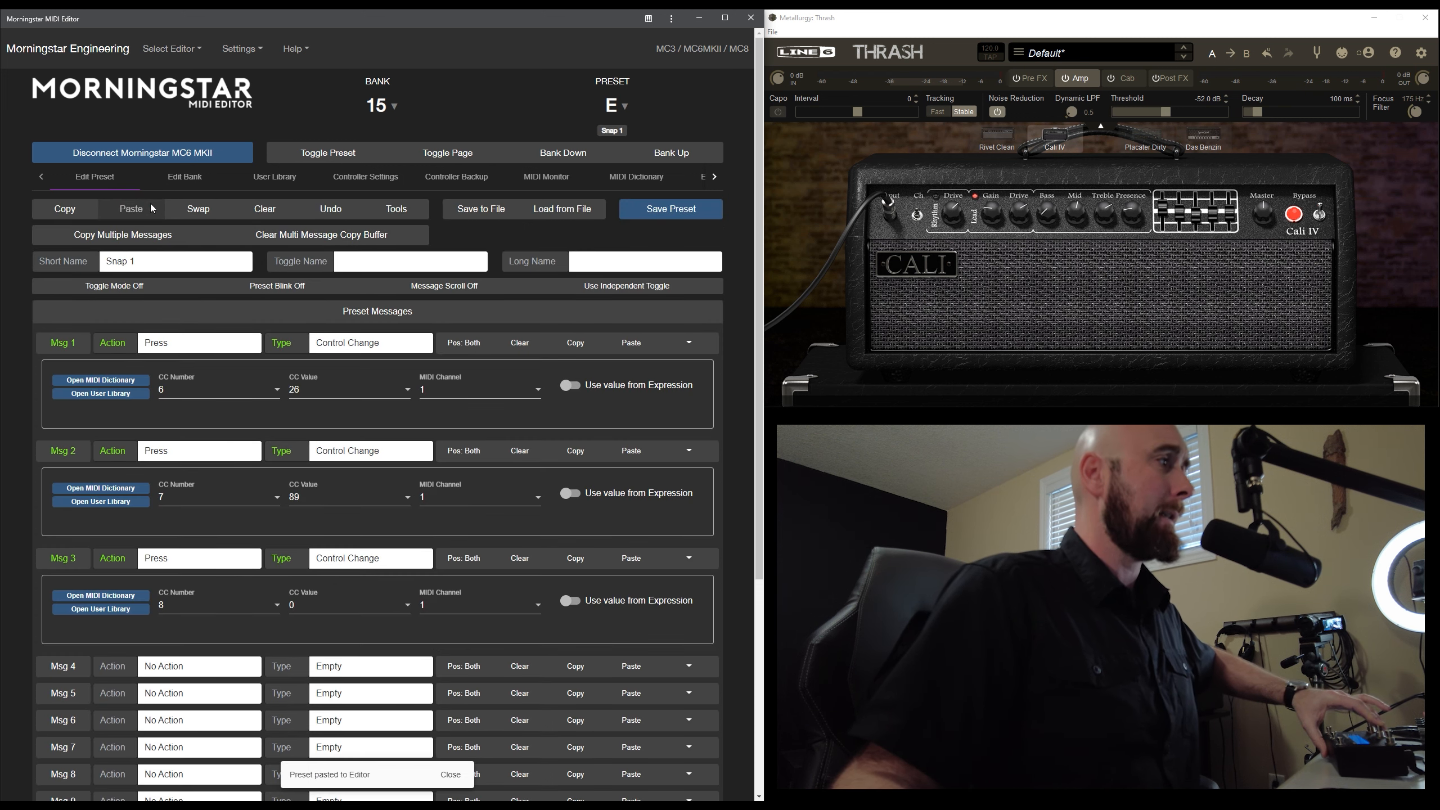
left_click(170, 267)
key("BackSpace")
type("2")
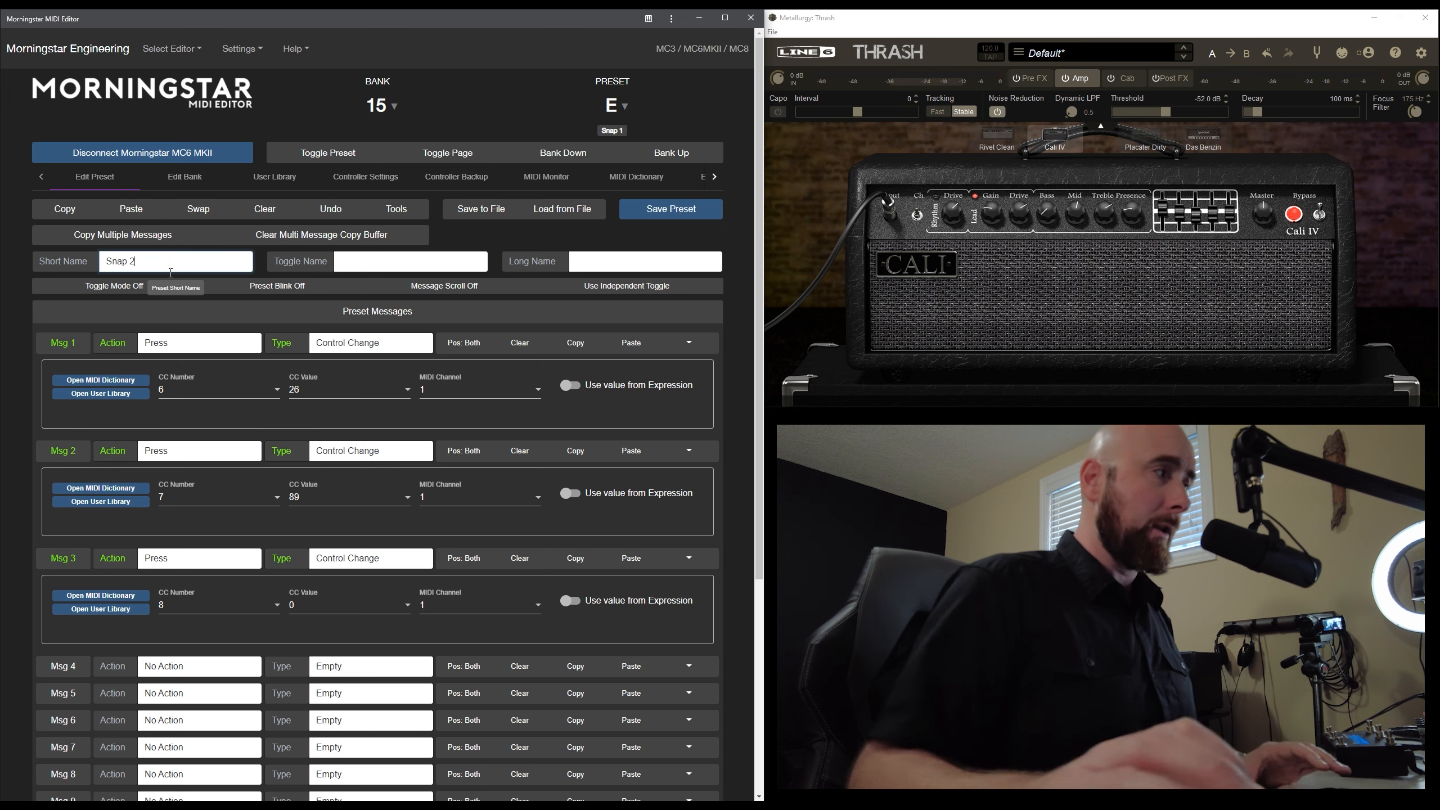
left_click(670, 209)
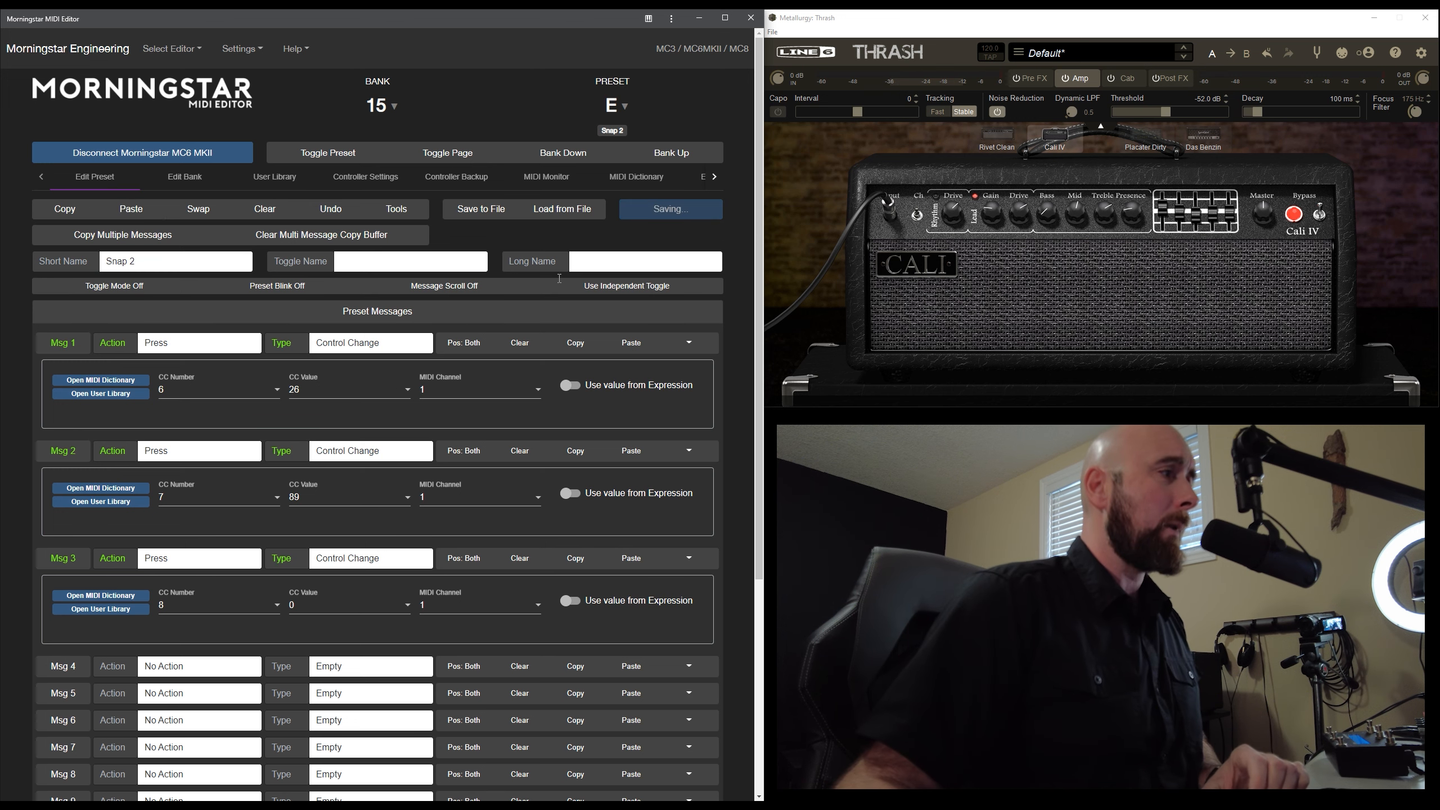
Set the CC value of Snap 2's message 1 to 59
left_click(307, 396)
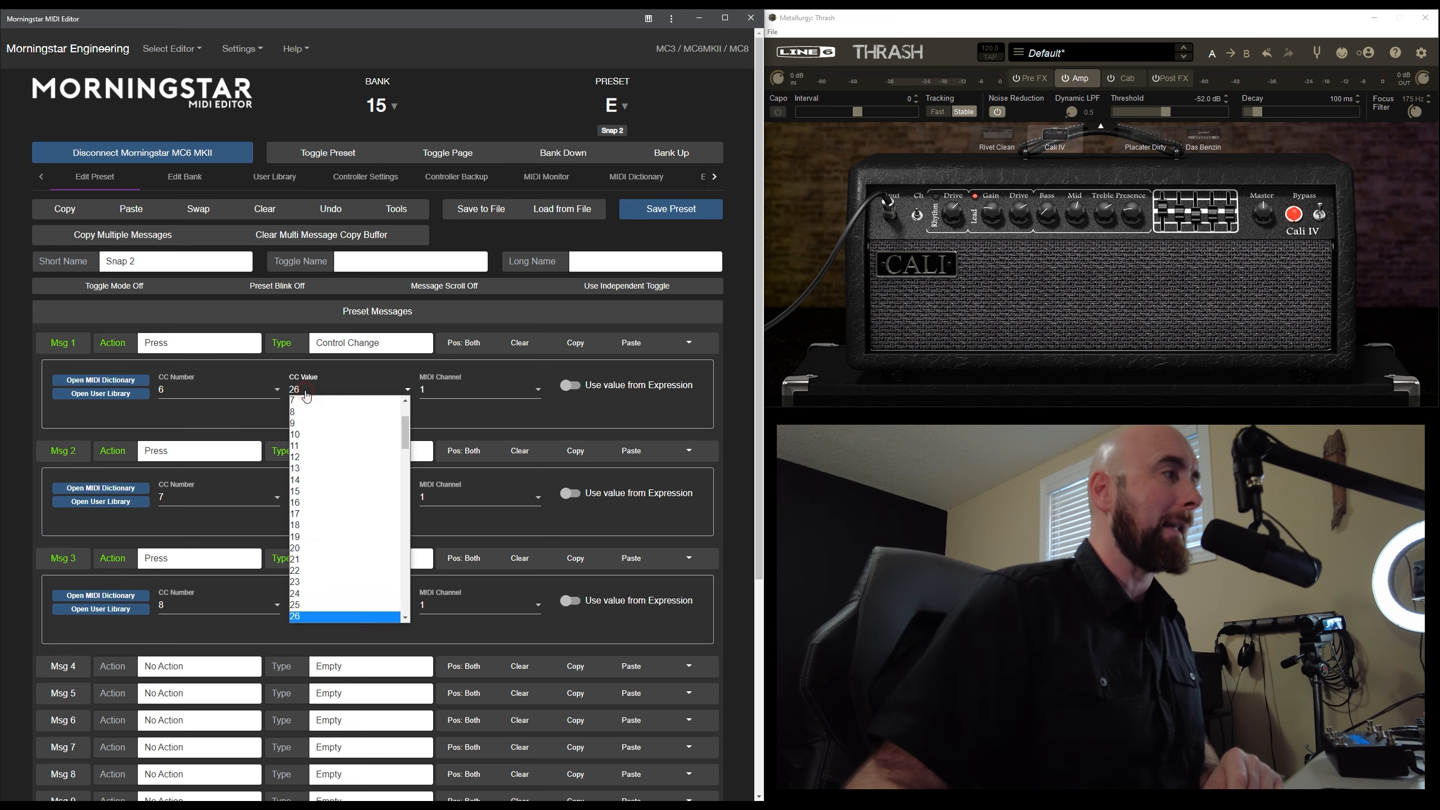
scroll(336, 503, "down", 4)
scroll(335, 552, "down", 3)
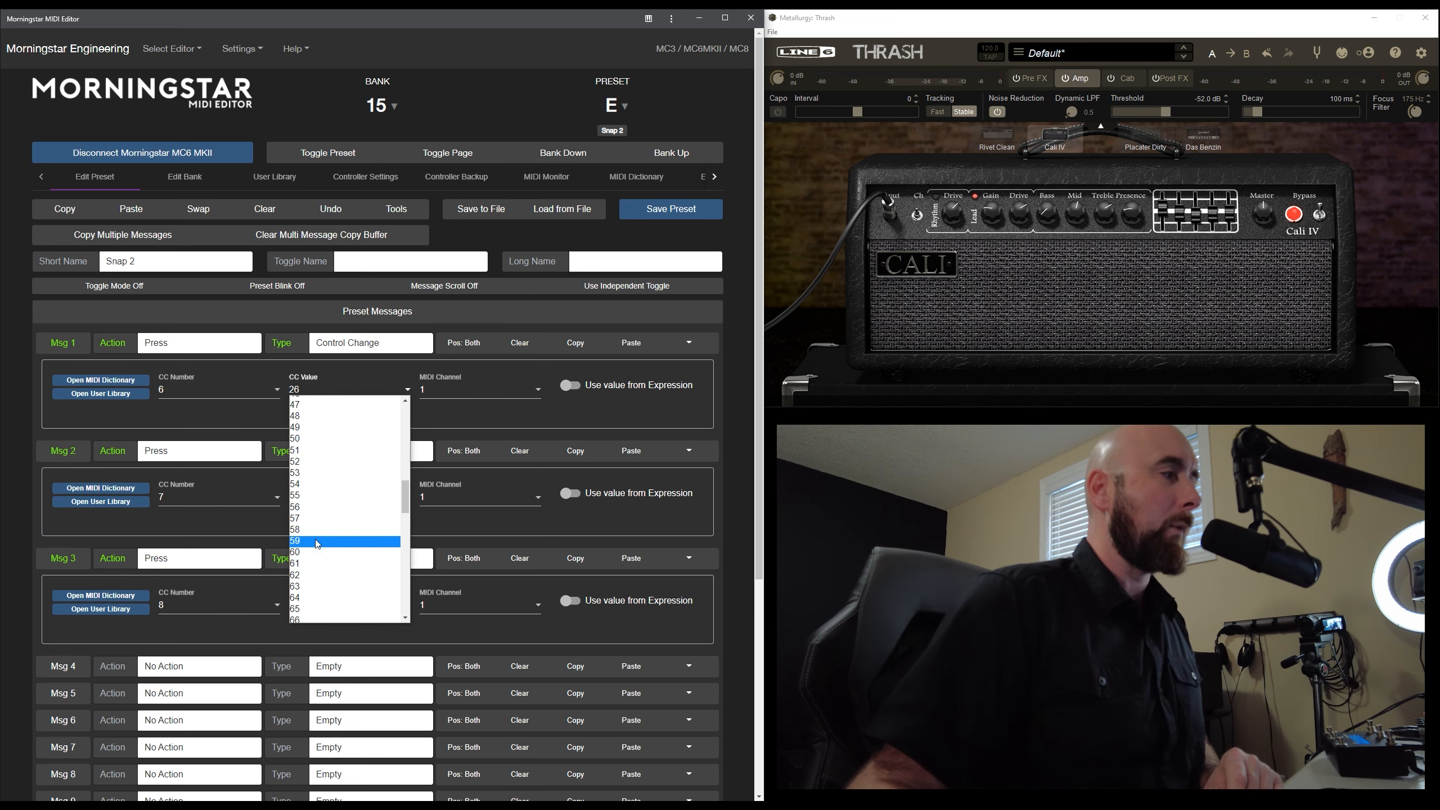
left_click(315, 539)
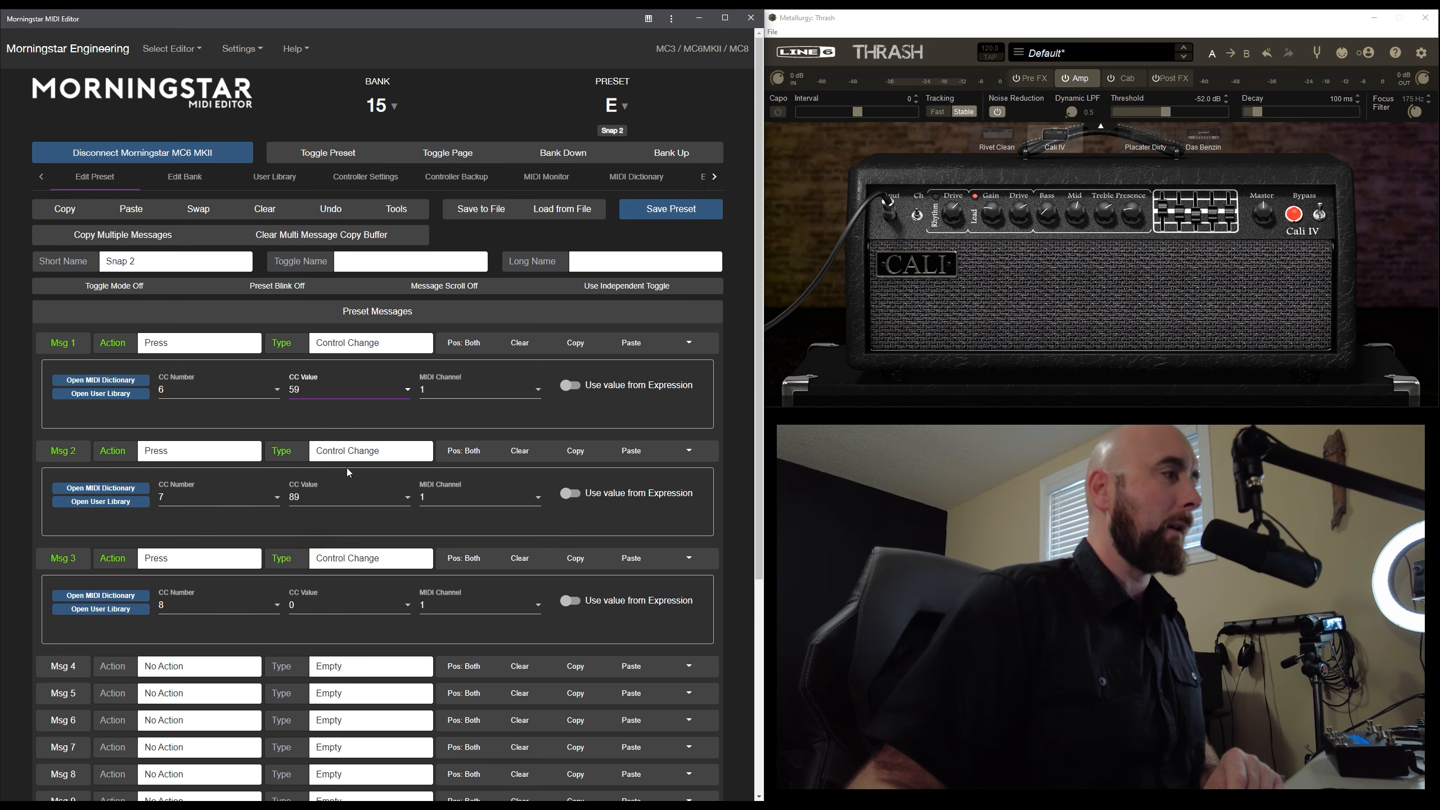
Set the CC value of Snap 2's message 2 to 43 and of message 3 to 16
left_click(301, 503)
scroll(335, 542, "up", 5)
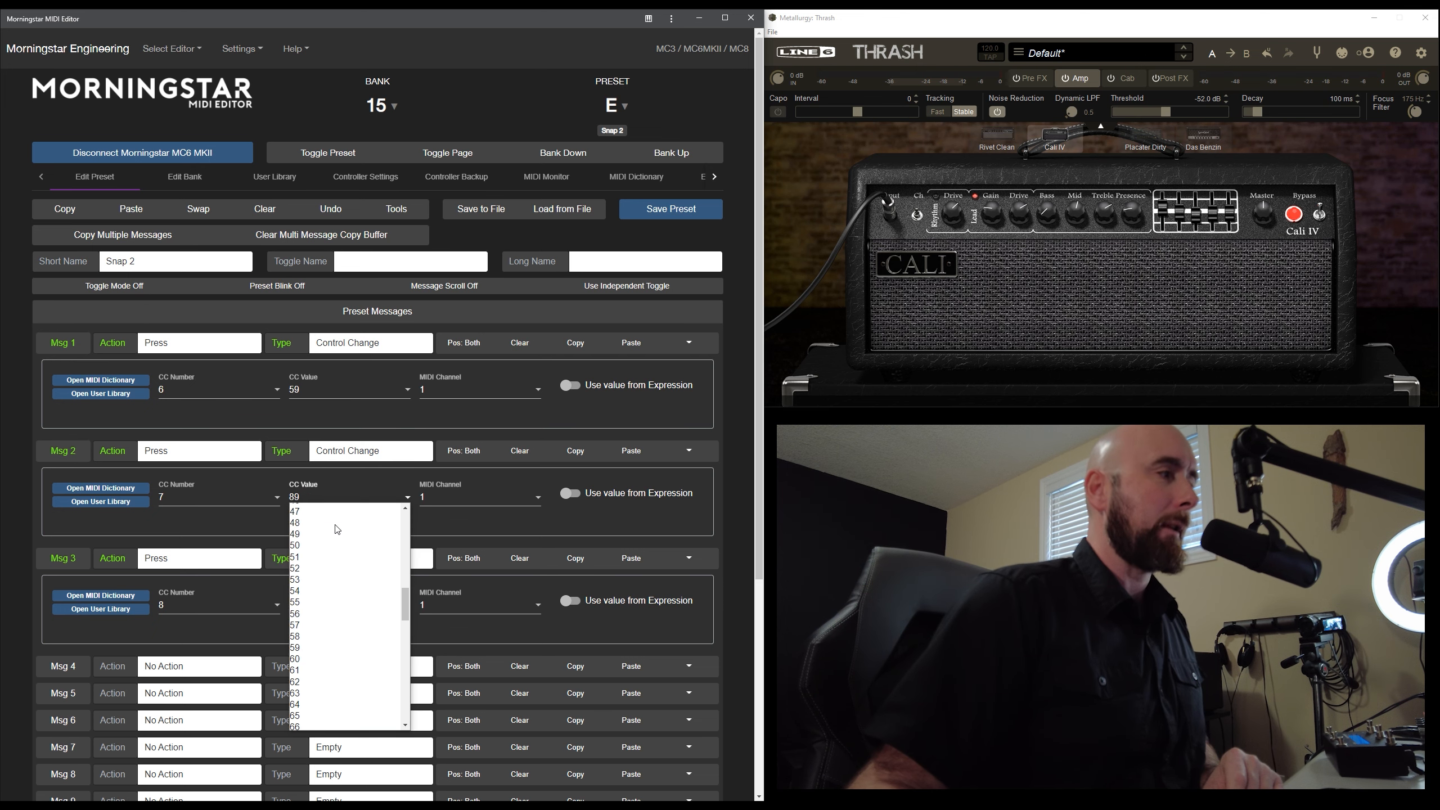
left_click(336, 539)
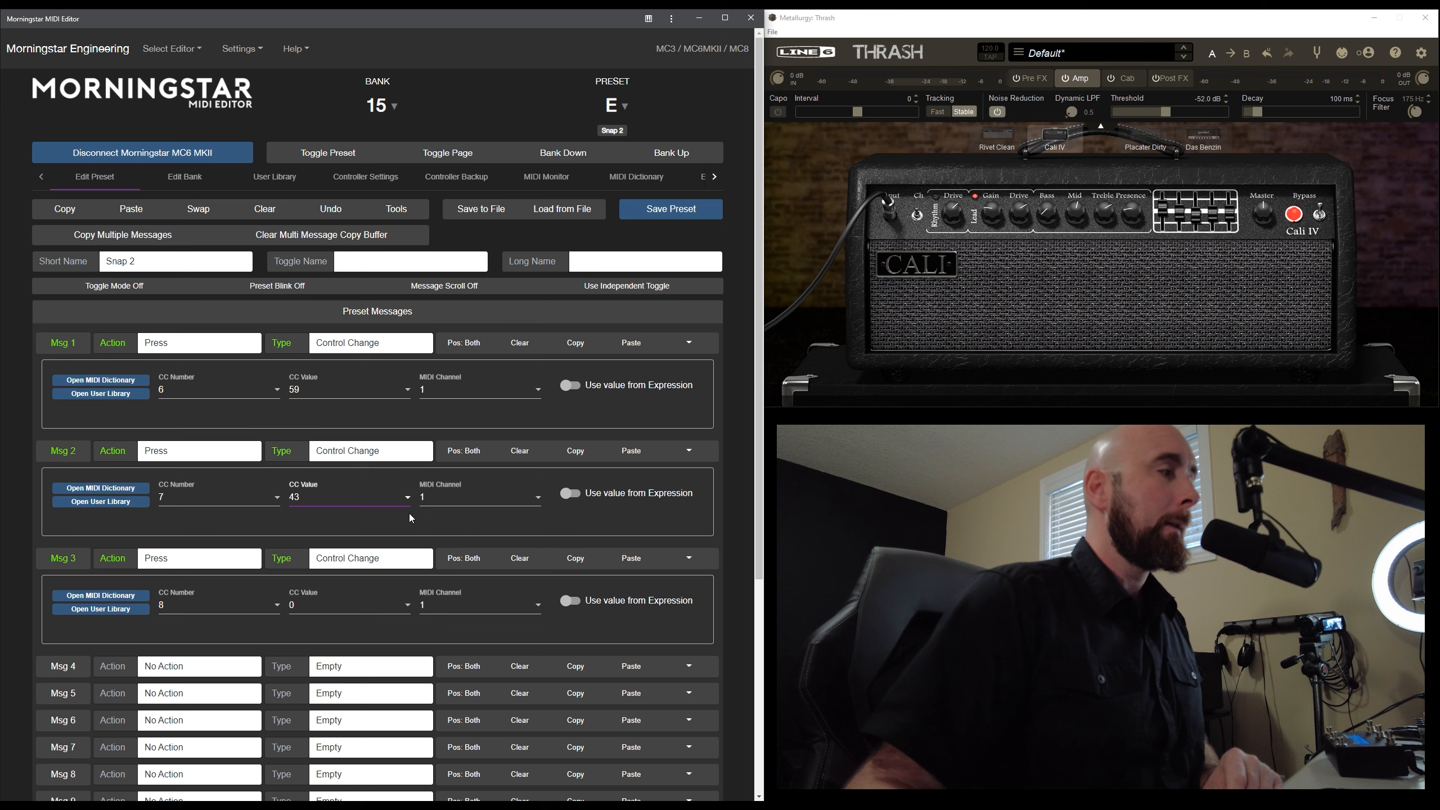
left_click(306, 612)
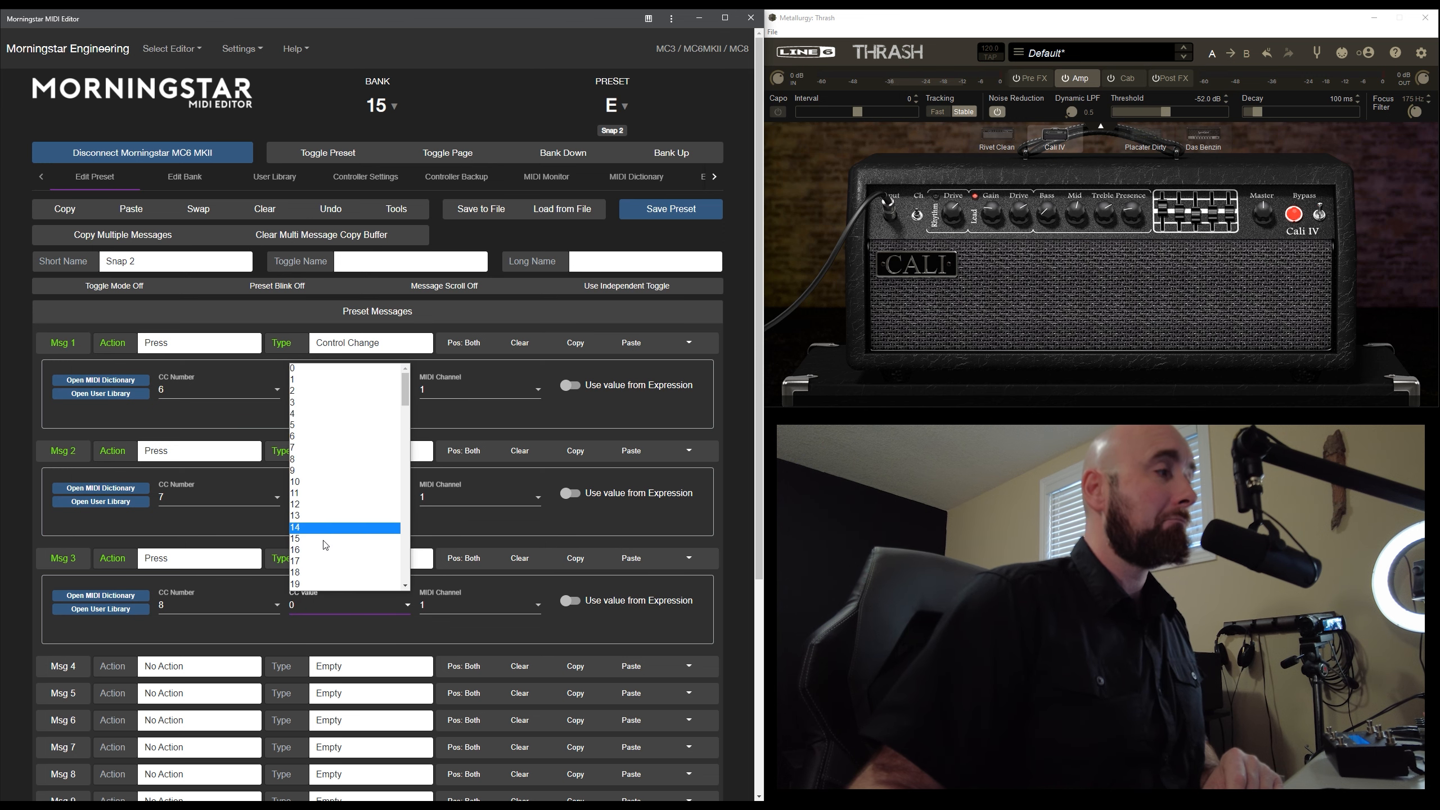
left_click(324, 558)
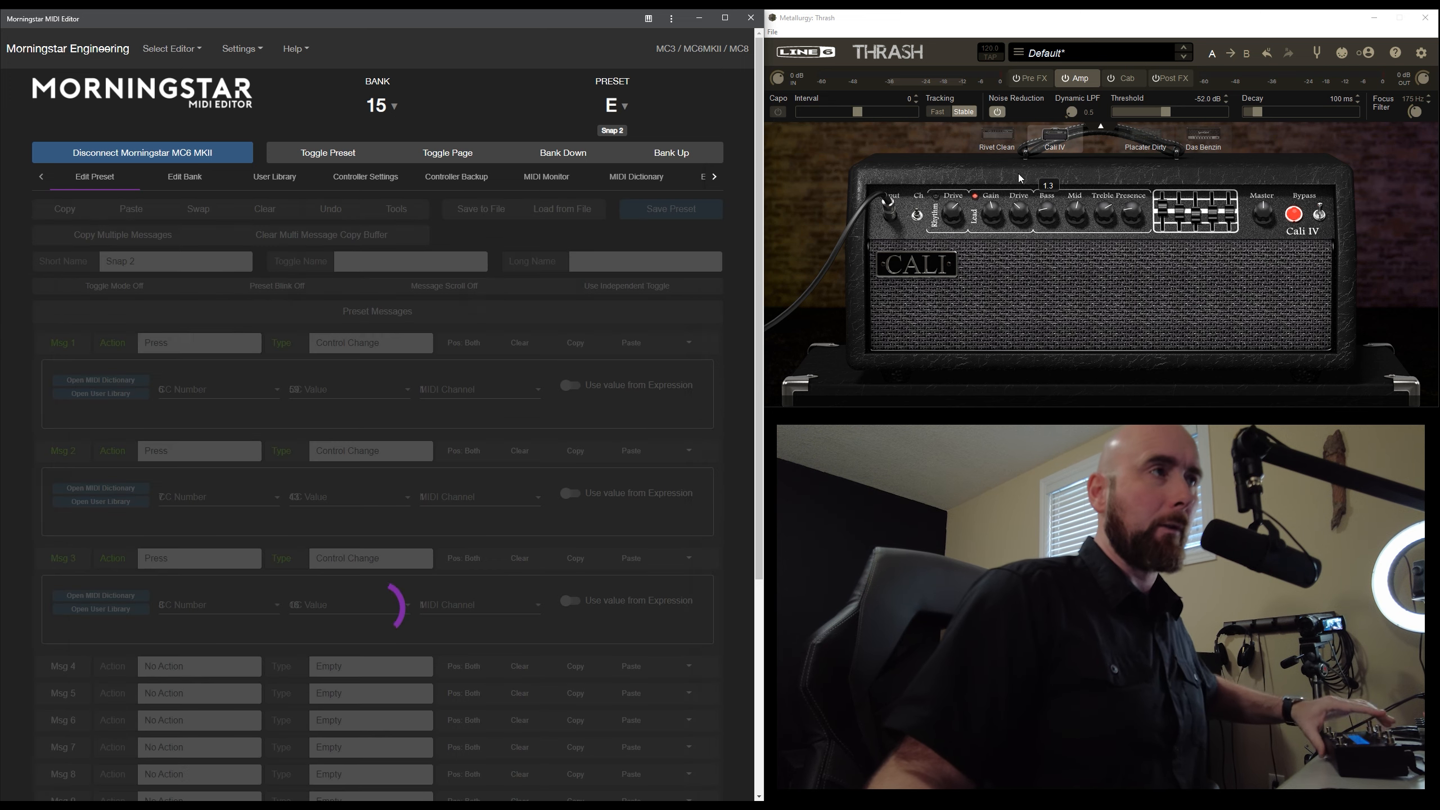
mouse_move(1013, 213)
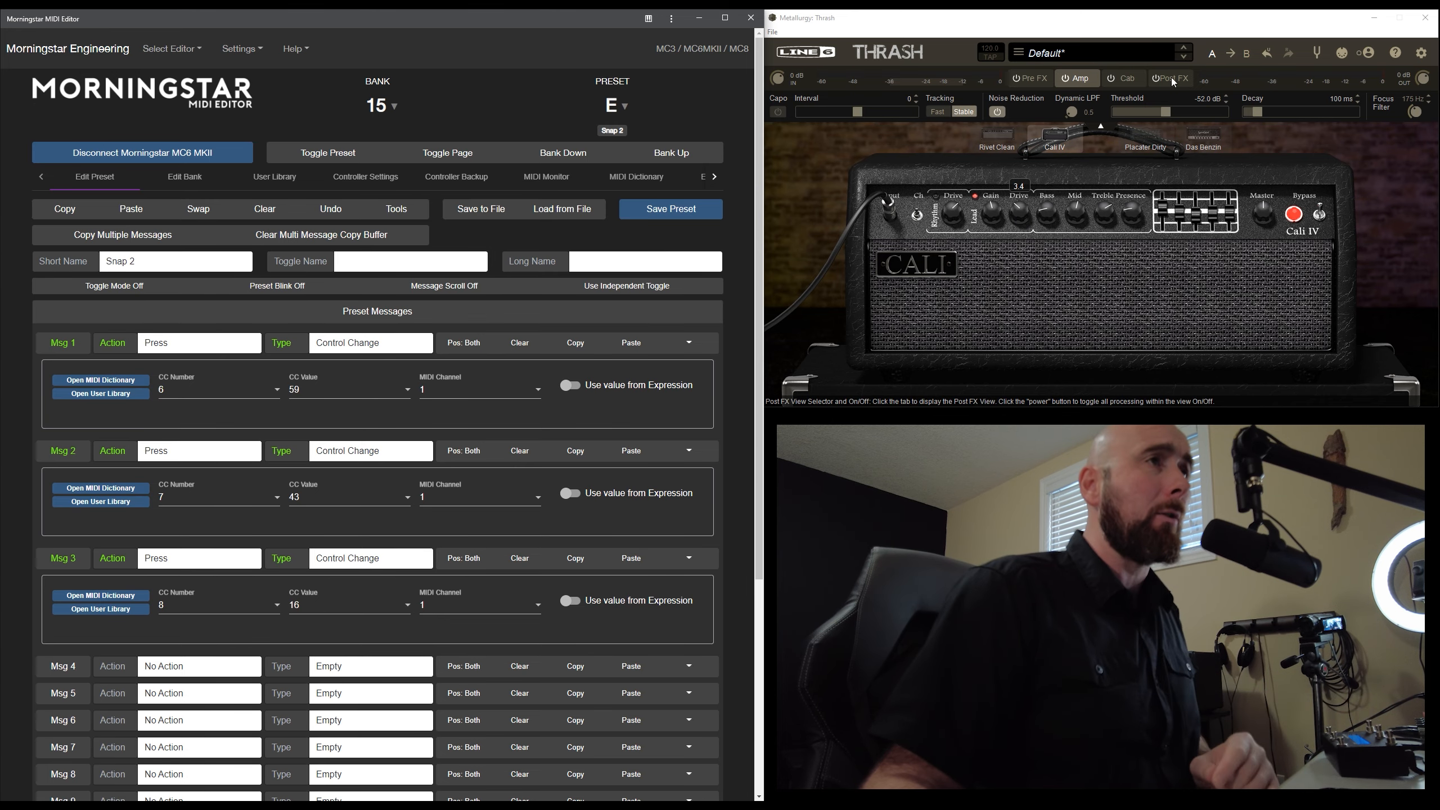
Check the CC assignment of the Vintage Digital Delay's footswitch, and set Snap 2's message 4 to a Press action of type Control Change
left_click(1172, 80)
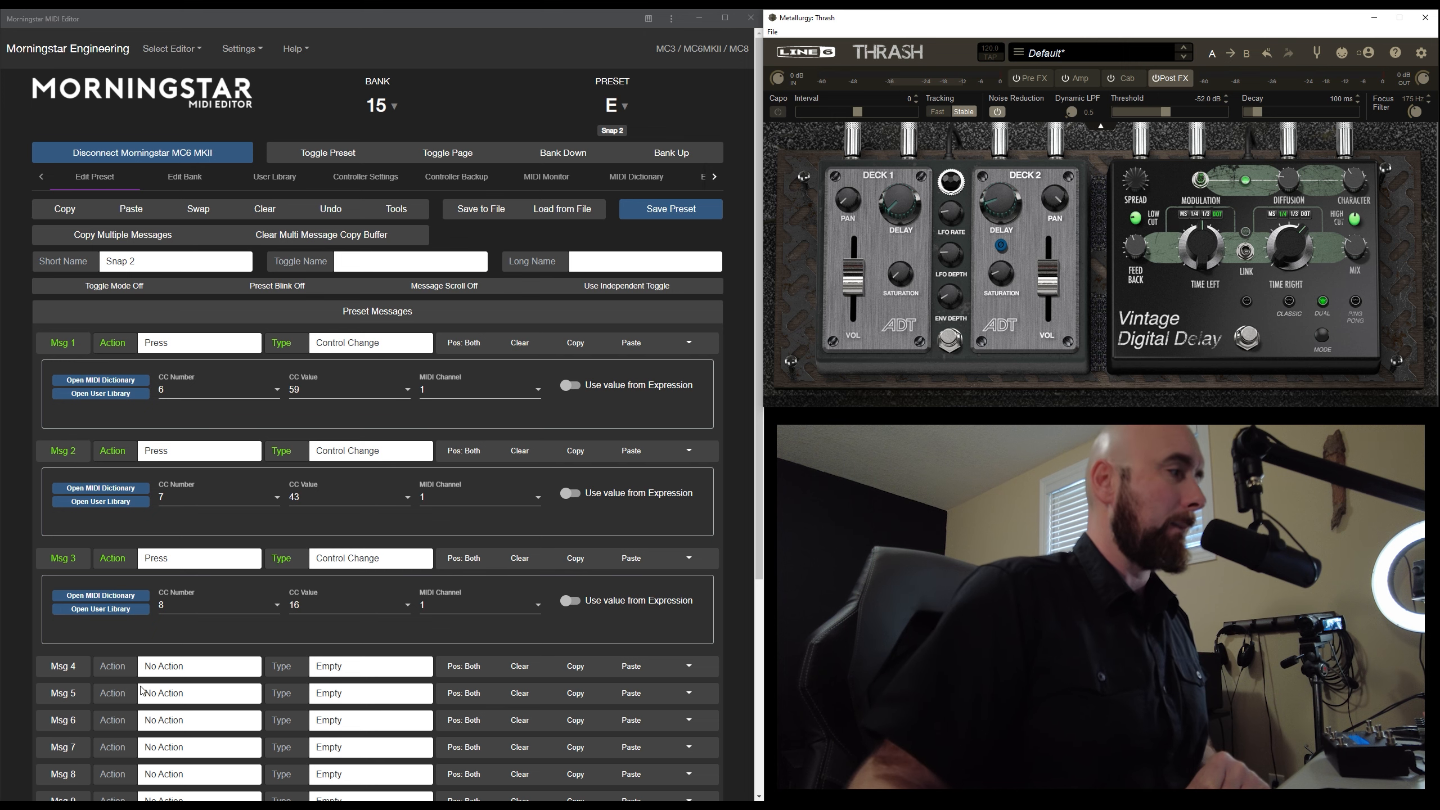
left_click(1342, 54)
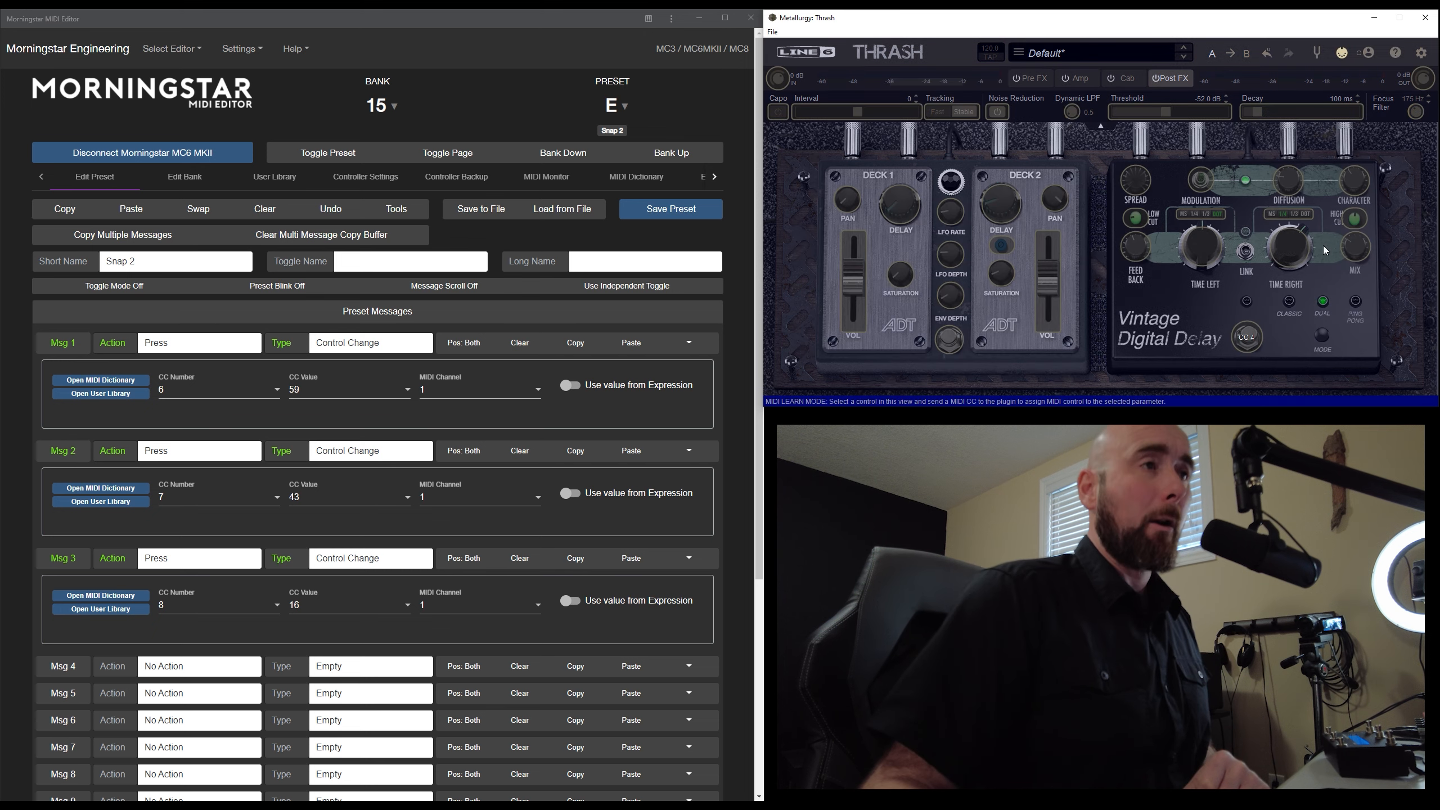
left_click(1248, 338)
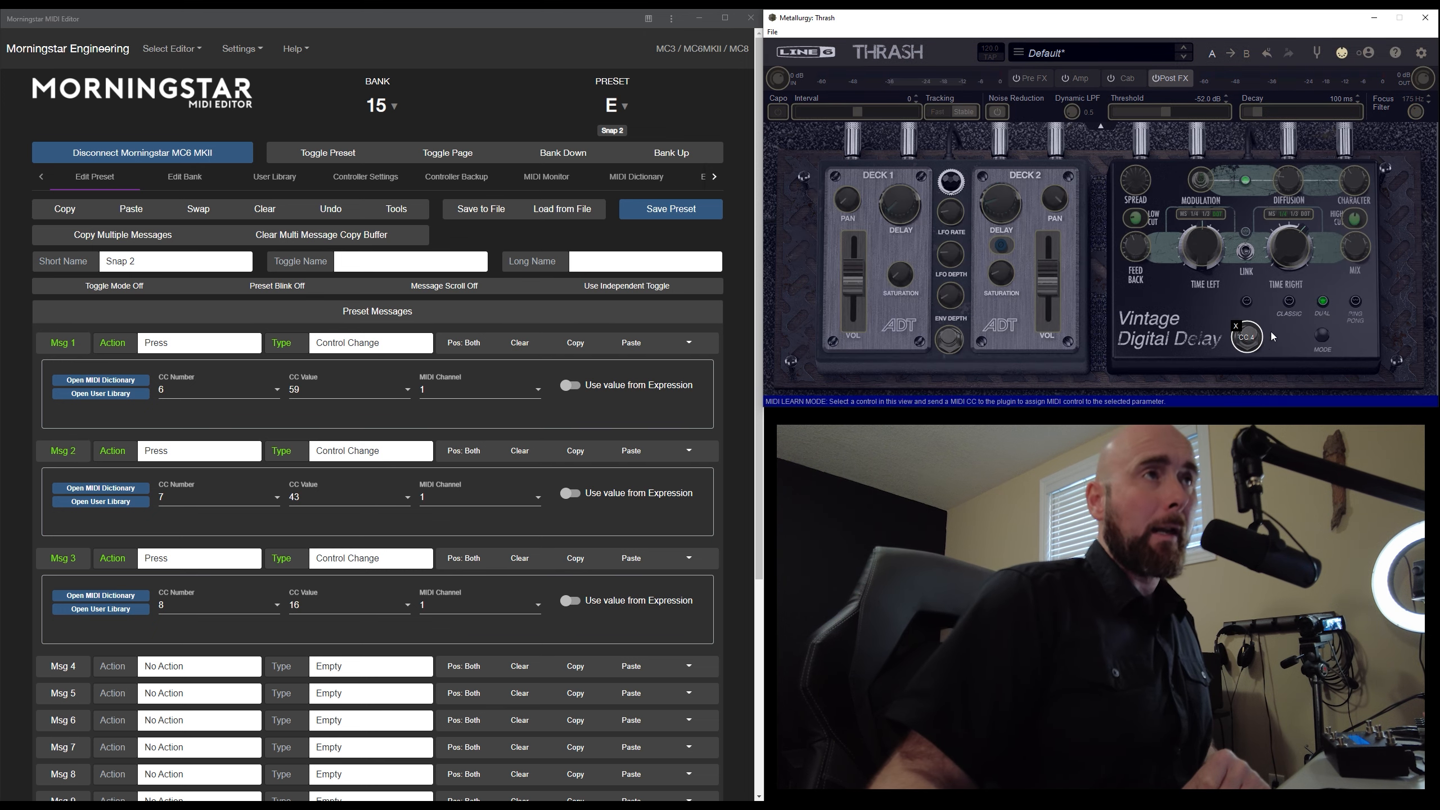
left_click(1342, 54)
left_click(181, 558)
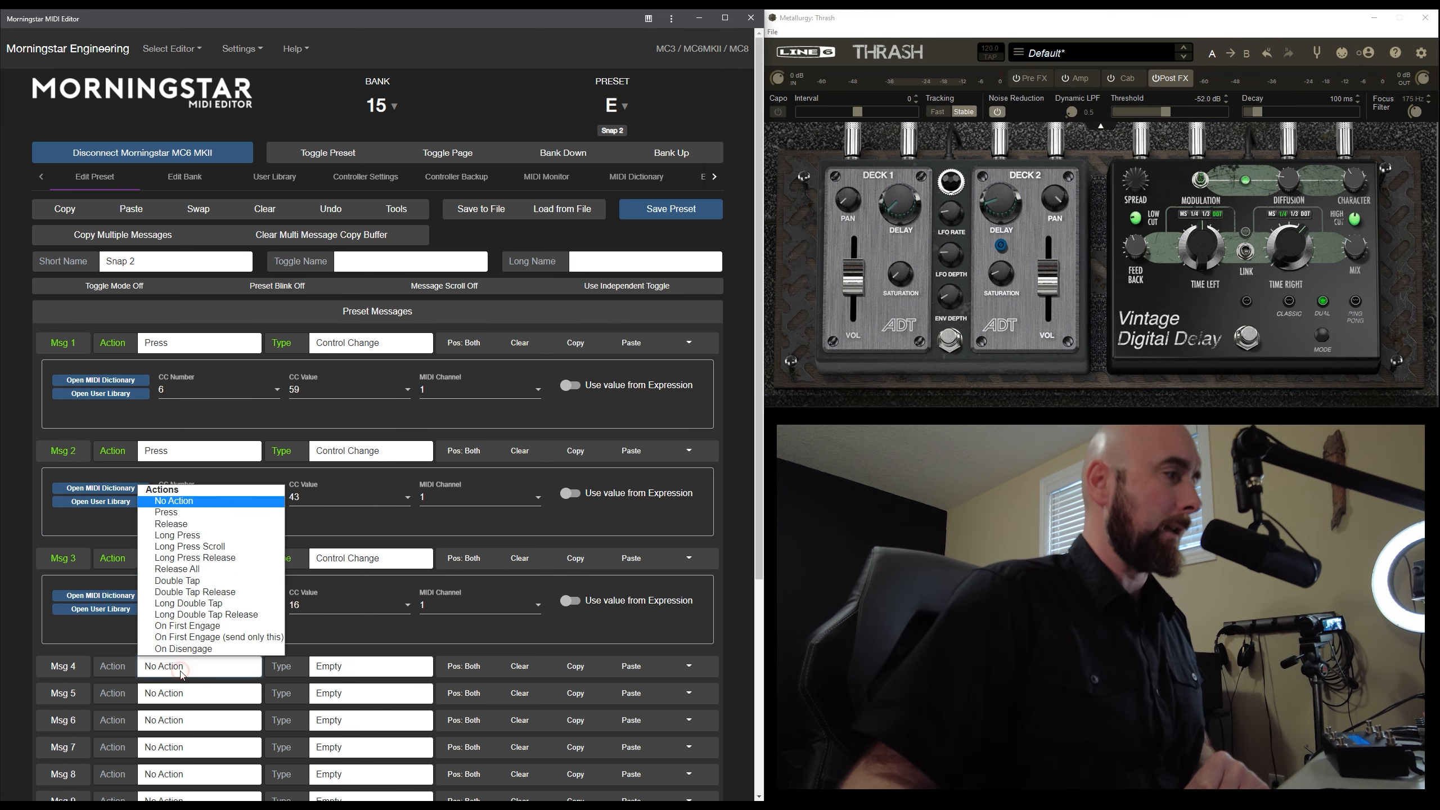
left_click(176, 514)
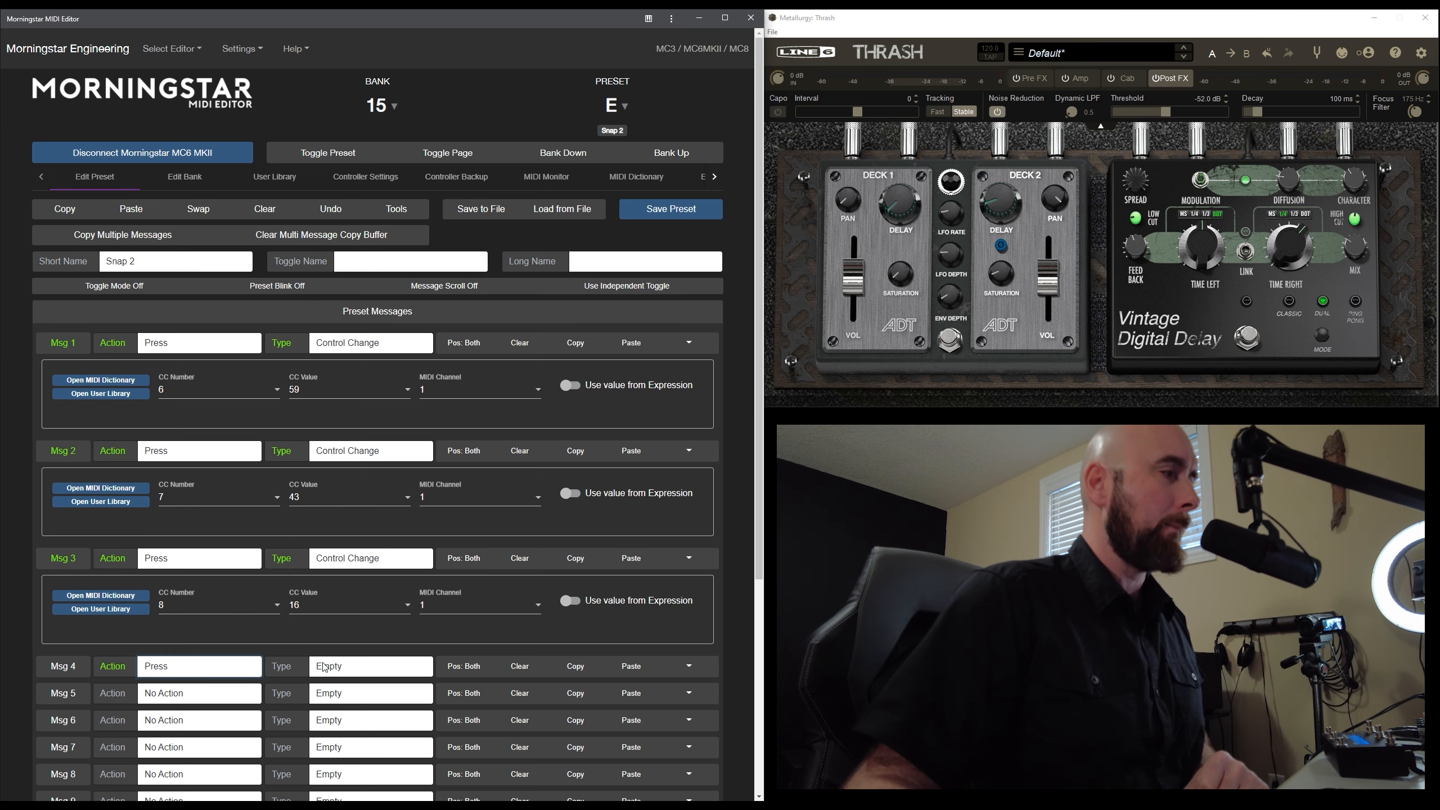
left_click(343, 667)
left_click(344, 481)
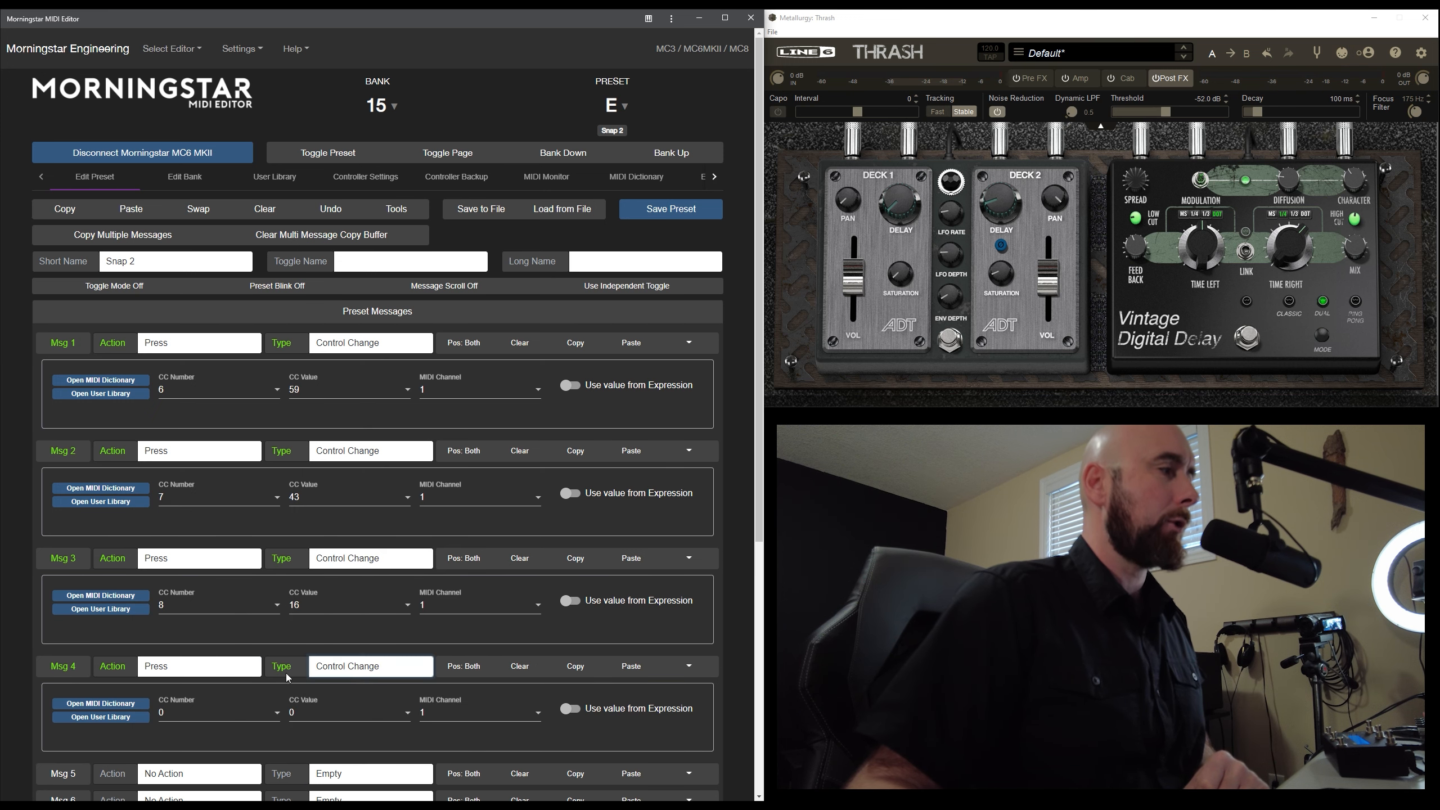
Set Snap 2's message 4 to CC number 4 with a CC value of 127
left_click(164, 716)
left_click(174, 527)
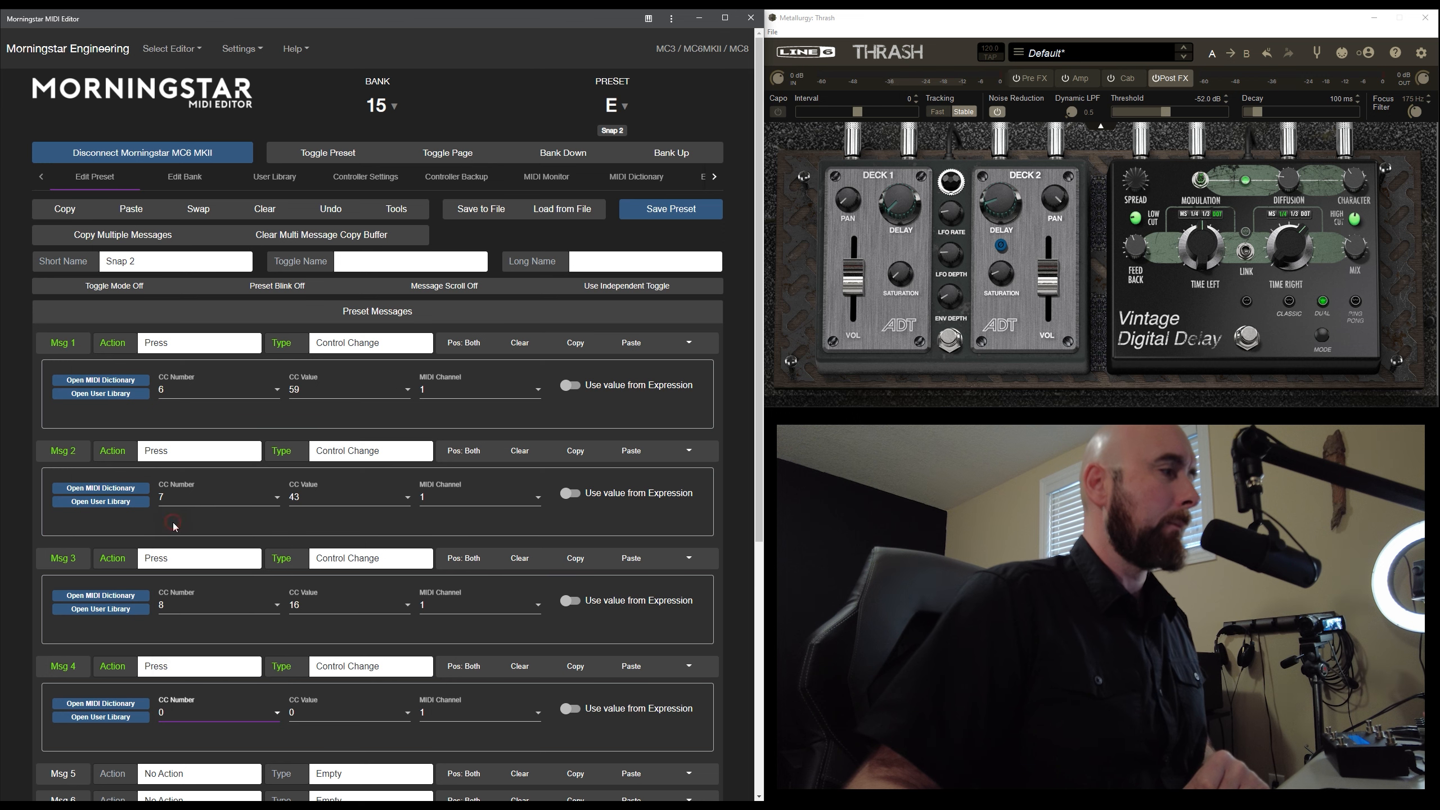
left_click(306, 721)
scroll(315, 695, "down", 20)
left_click(317, 692)
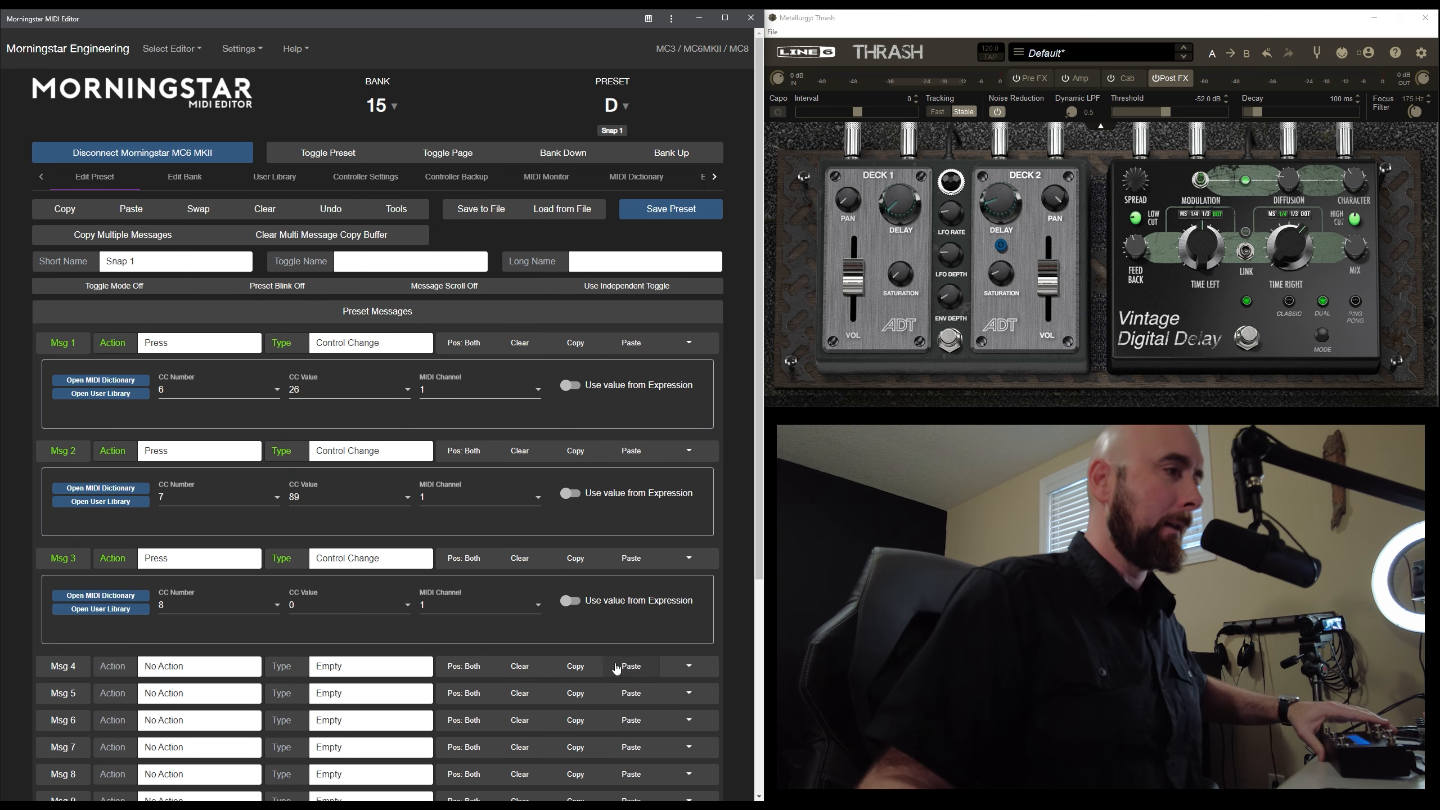
Paste the copied delay message into Snap 1's message 4 and set its CC value to 0
left_click(628, 666)
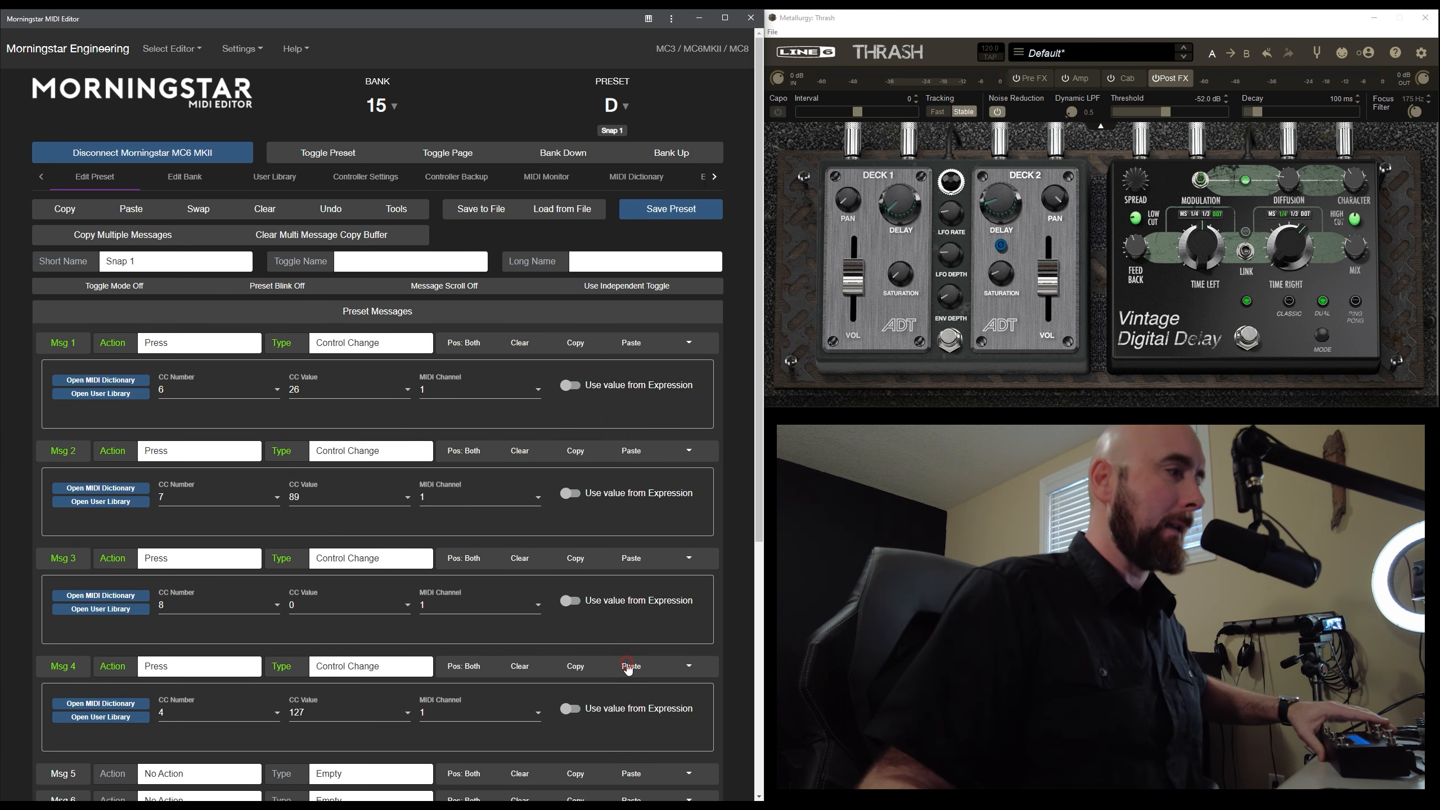
left_click(305, 716)
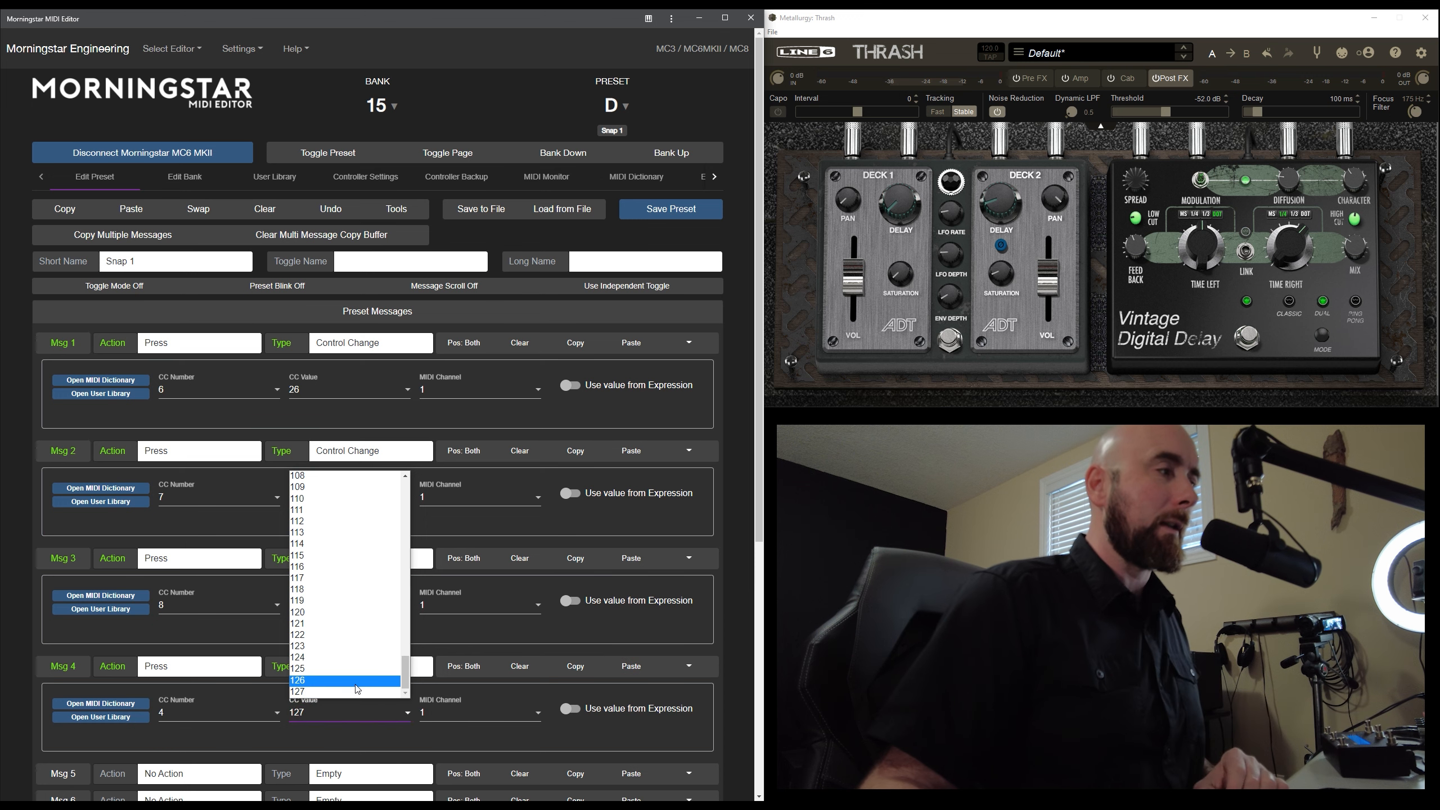
left_click_drag(403, 673, 403, 496)
left_click(318, 482)
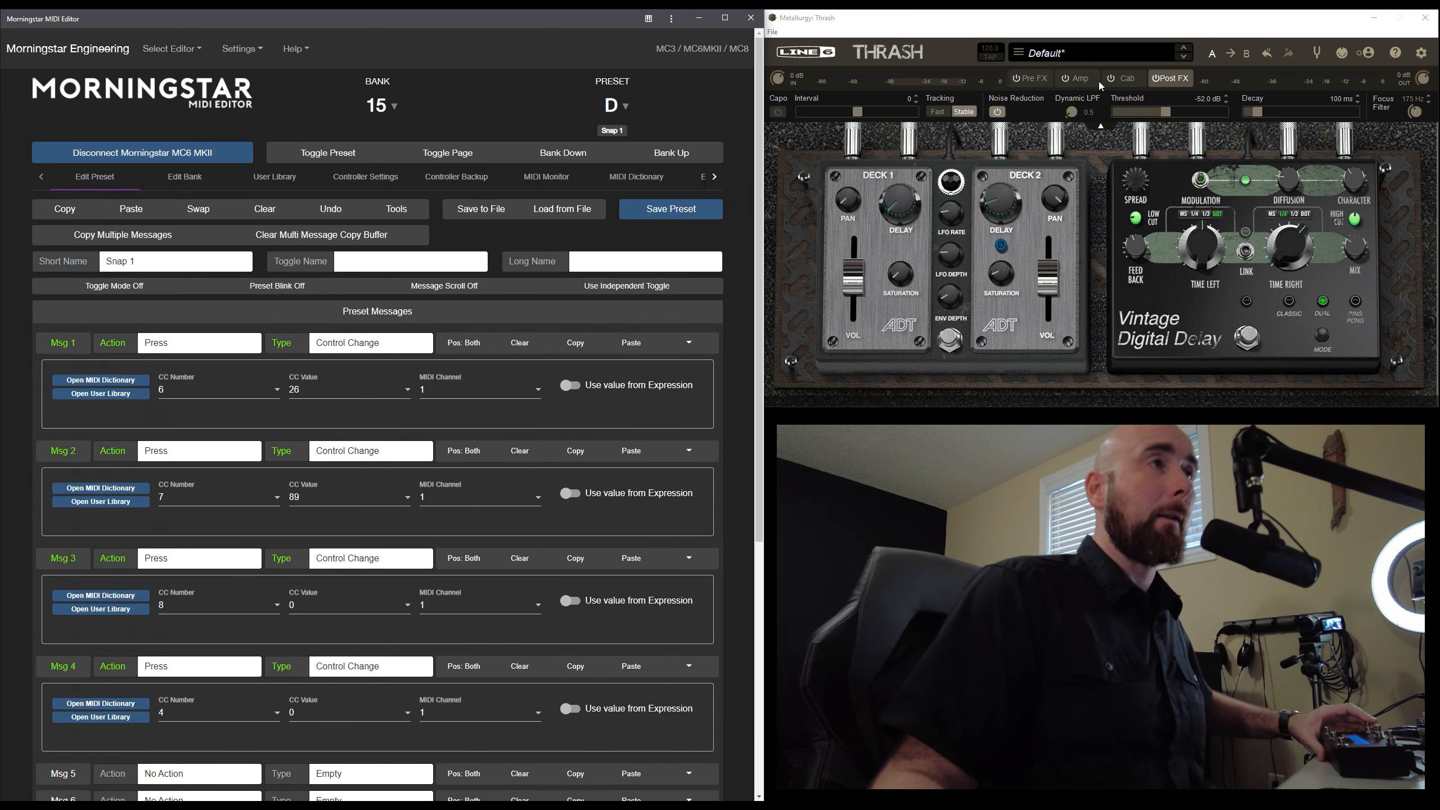
Check the Pre FX pedals' CC assignments, then copy Snap 1's message 4 into message 5 with its CC number set to 0
left_click(1091, 82)
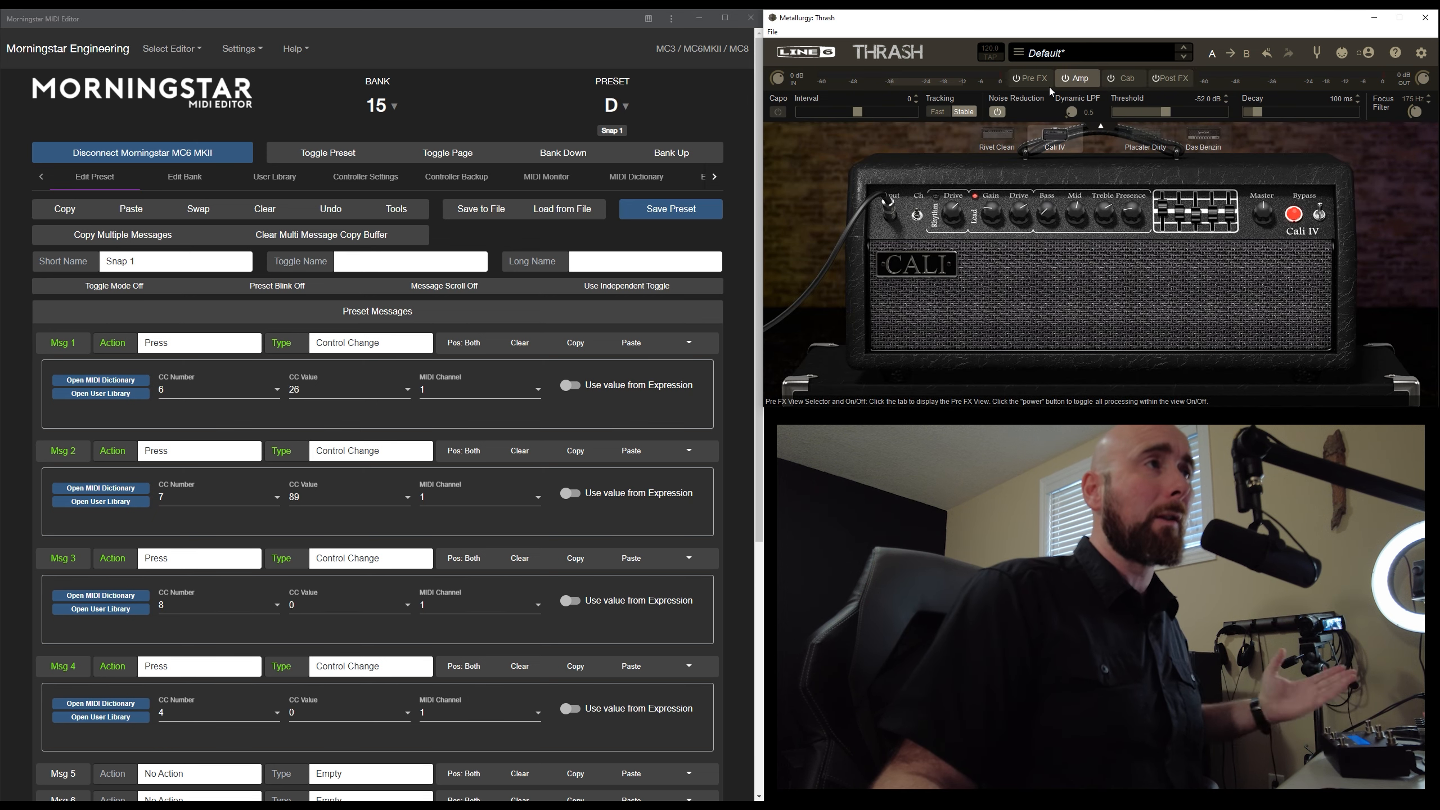
left_click(1046, 81)
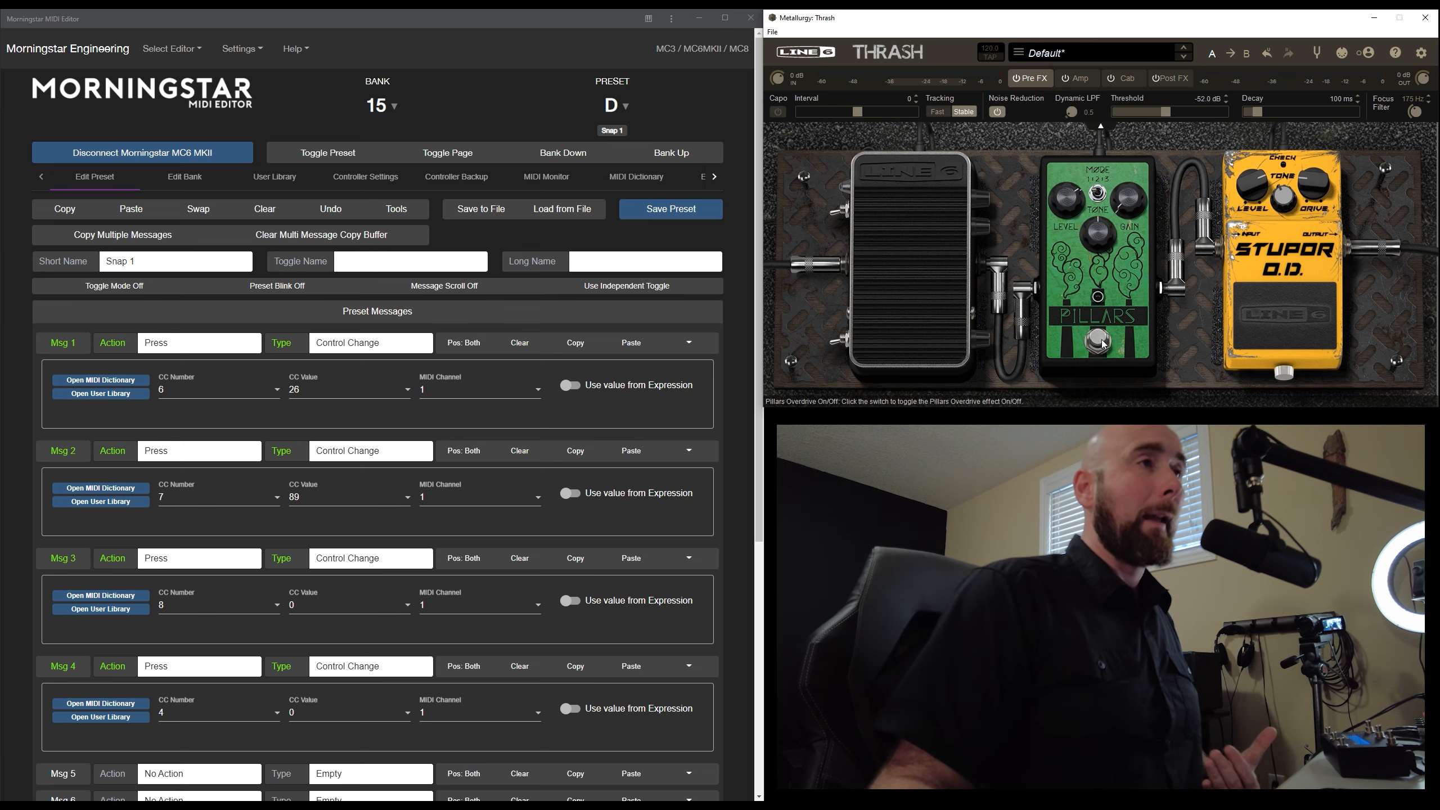
left_click(1342, 55)
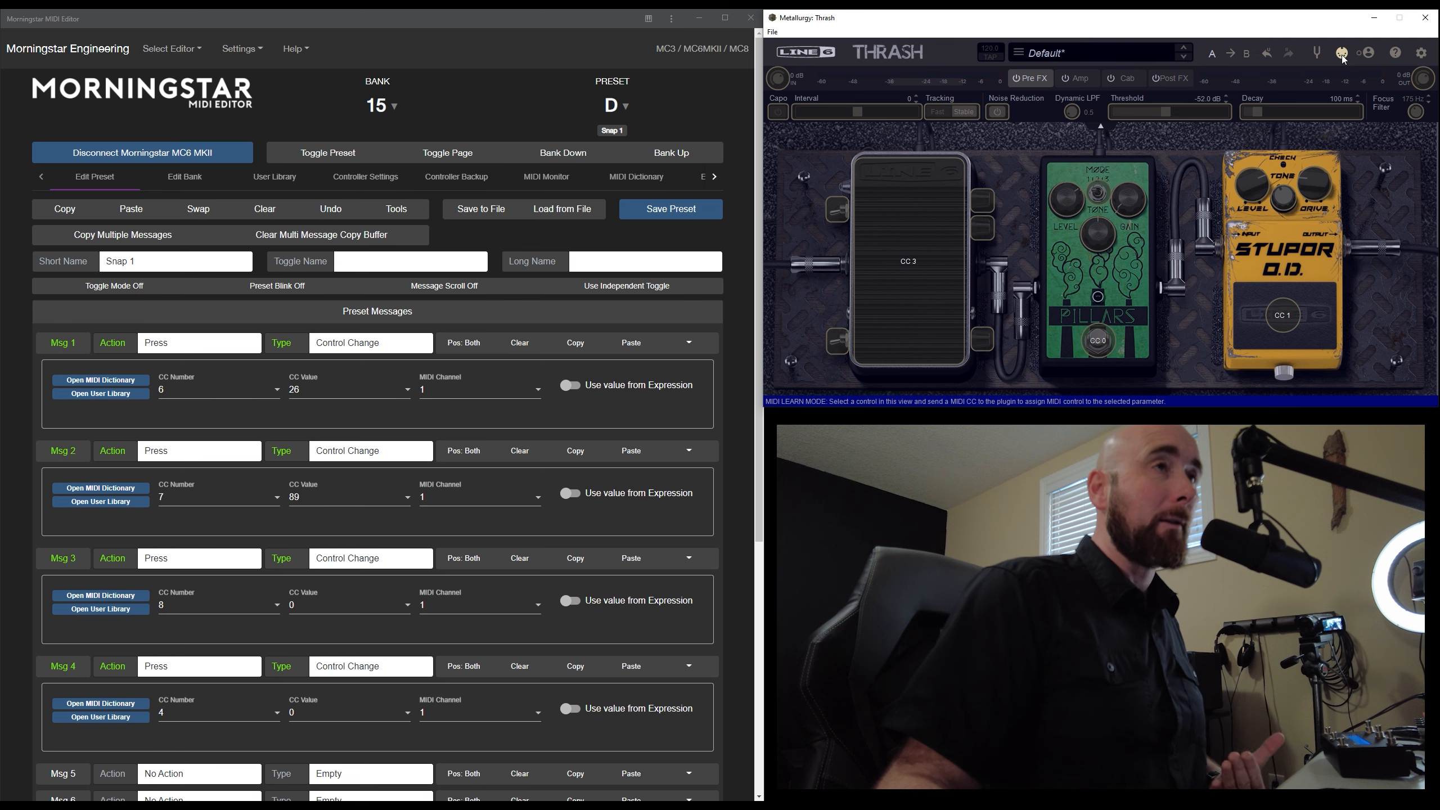
left_click(1342, 54)
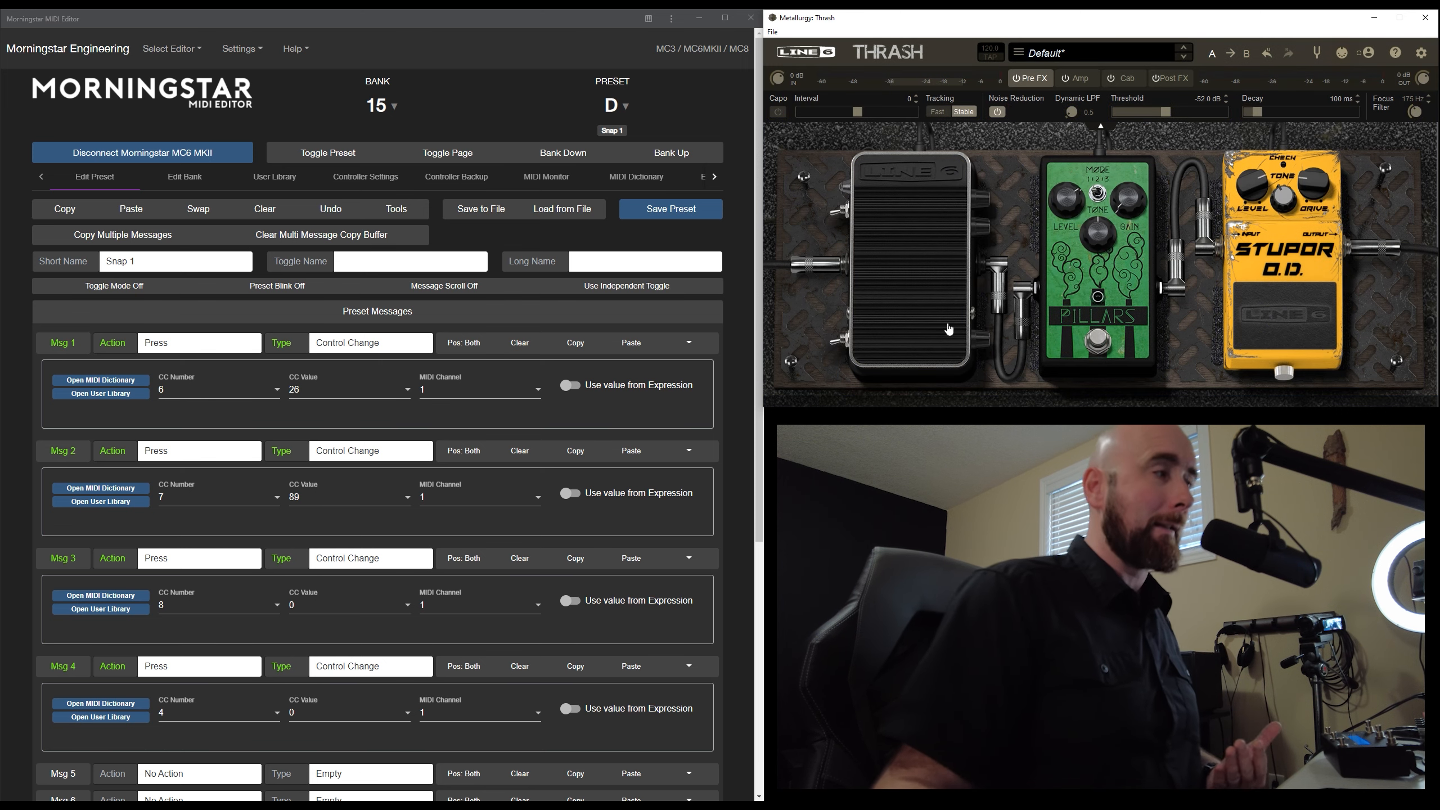
scroll(494, 582, "down", 1)
scroll(499, 586, "down", 3)
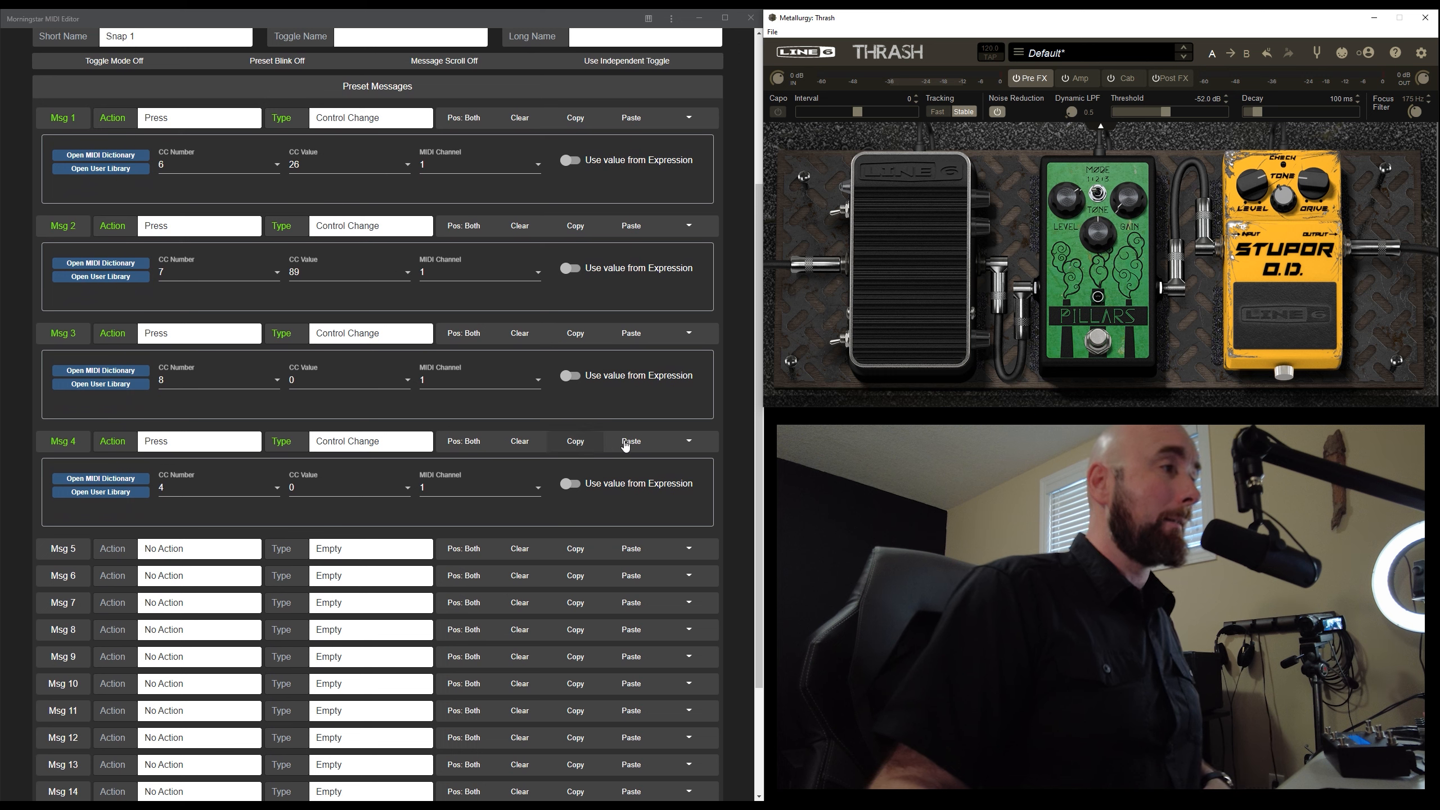
left_click(575, 442)
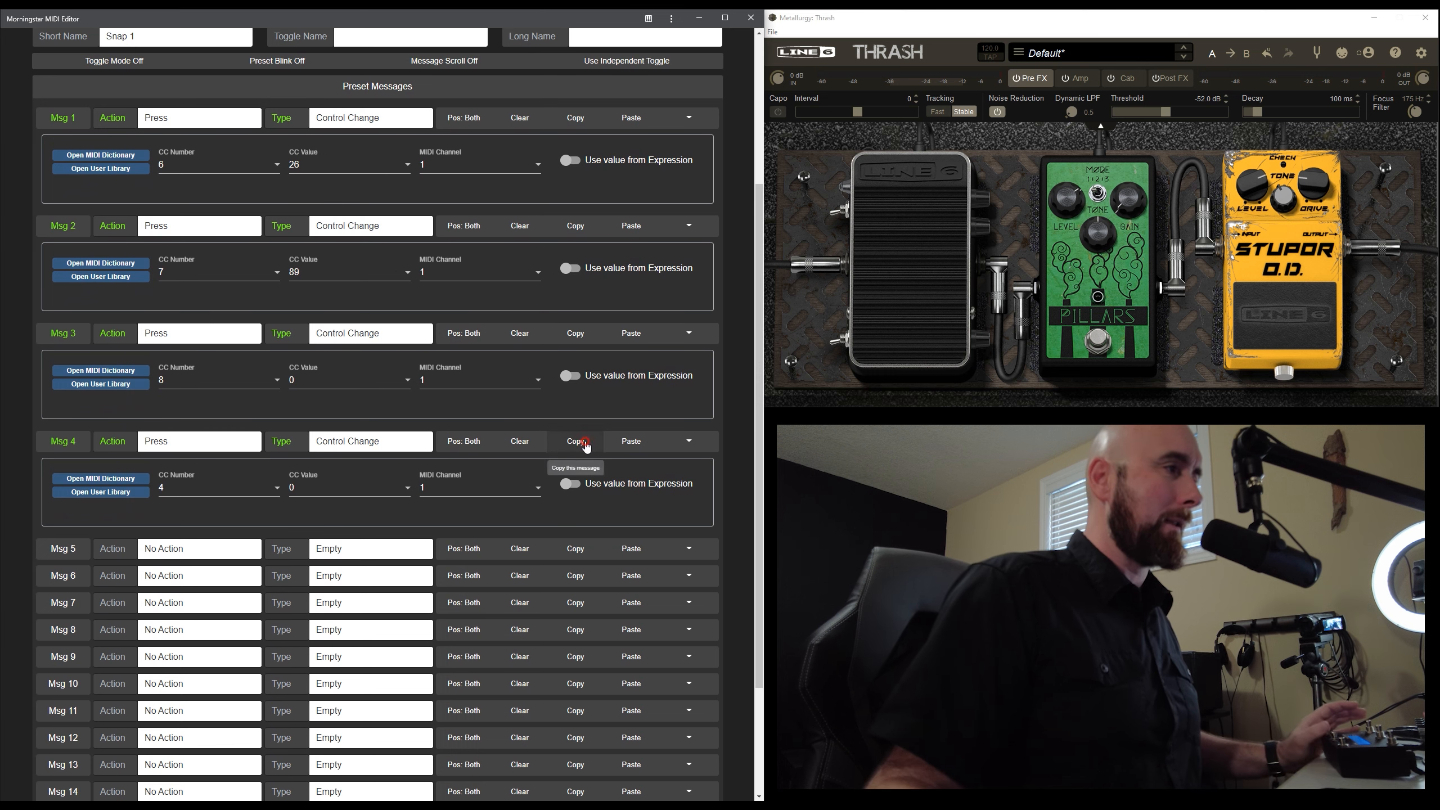
left_click(631, 549)
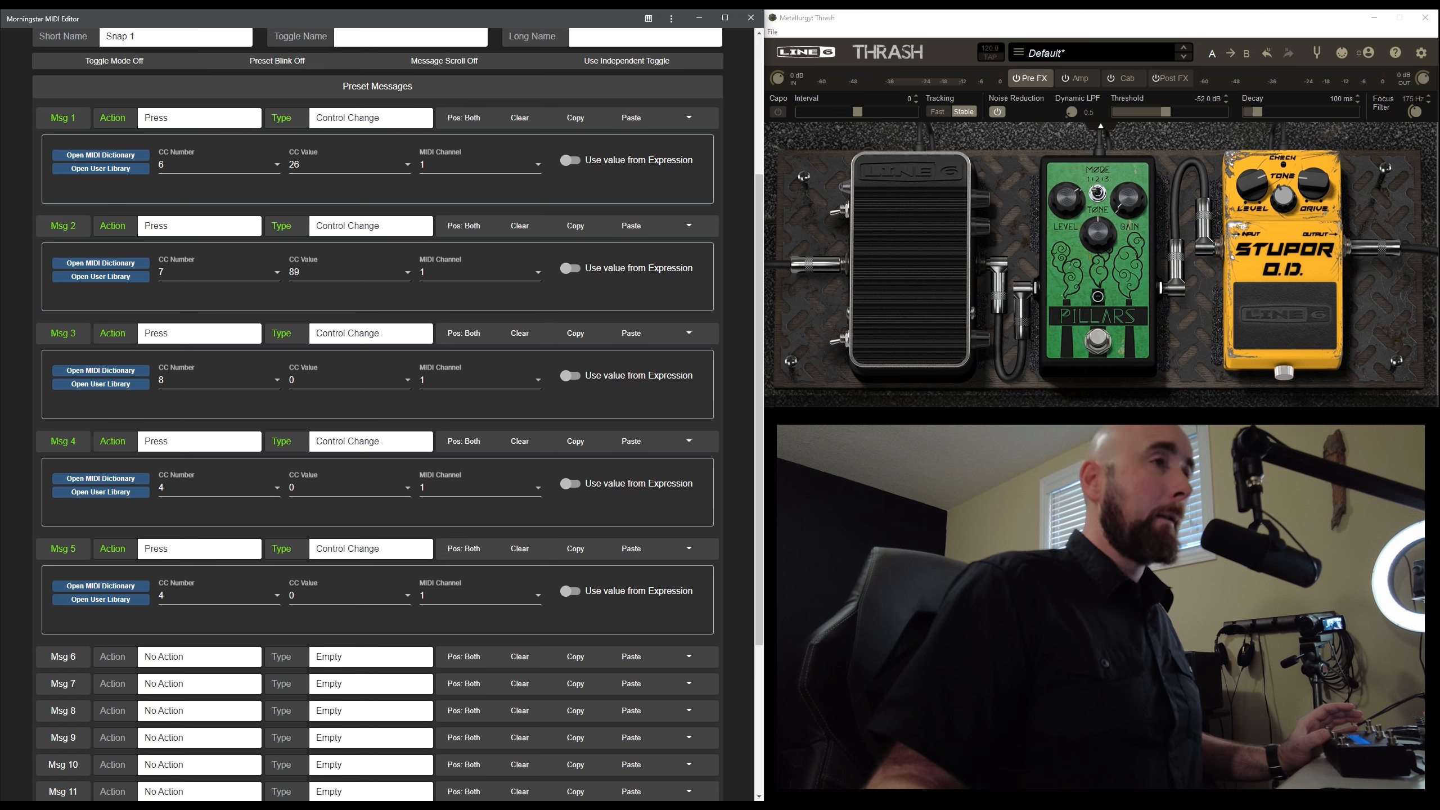
left_click(162, 602)
left_click(169, 363)
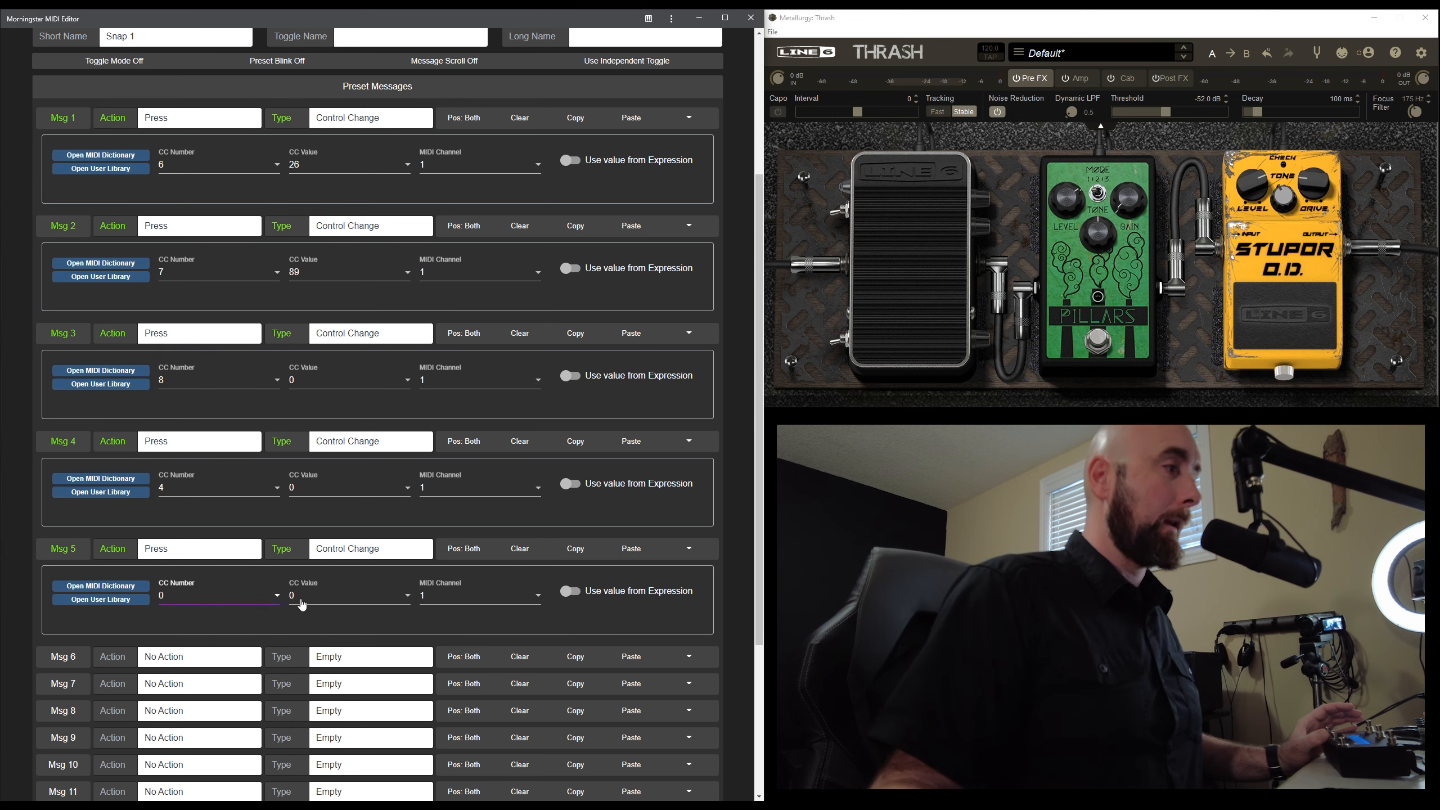
Set the CC value of Snap 1's message 5 to 127, and compare the Amp and Pre FX views
left_click(302, 603)
scroll(320, 569, "down", 15)
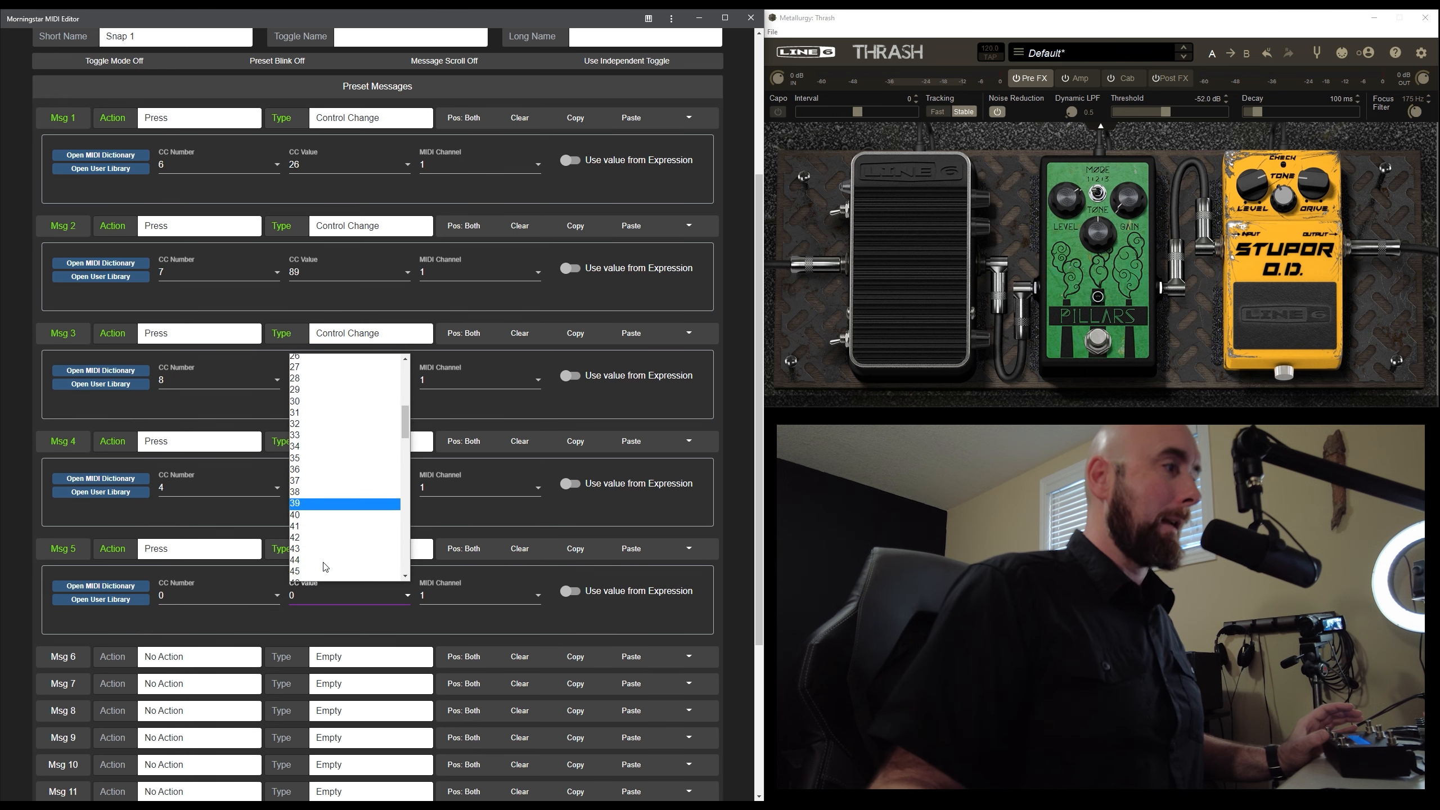
left_click(321, 575)
scroll(628, 148, "up", 3)
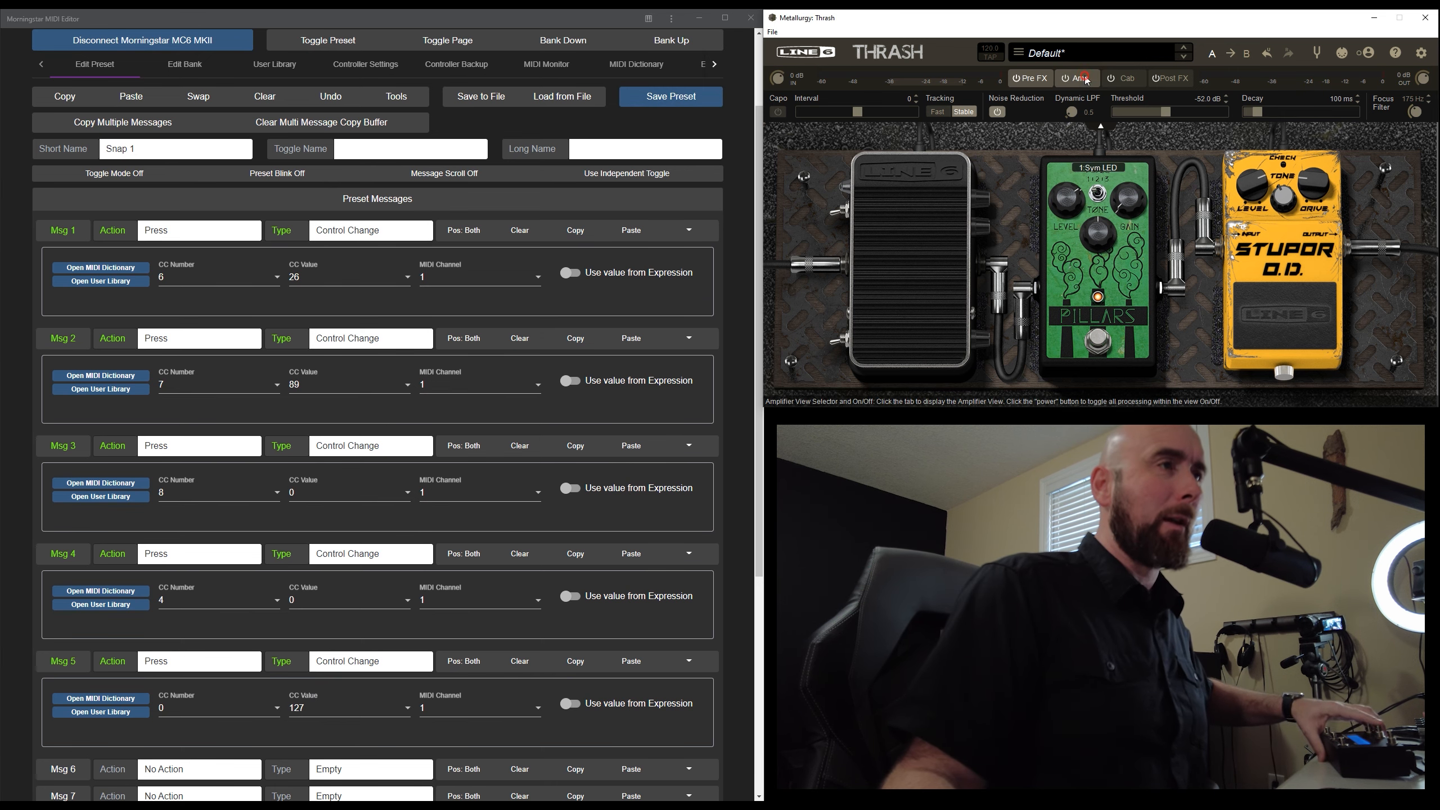
left_click(1076, 79)
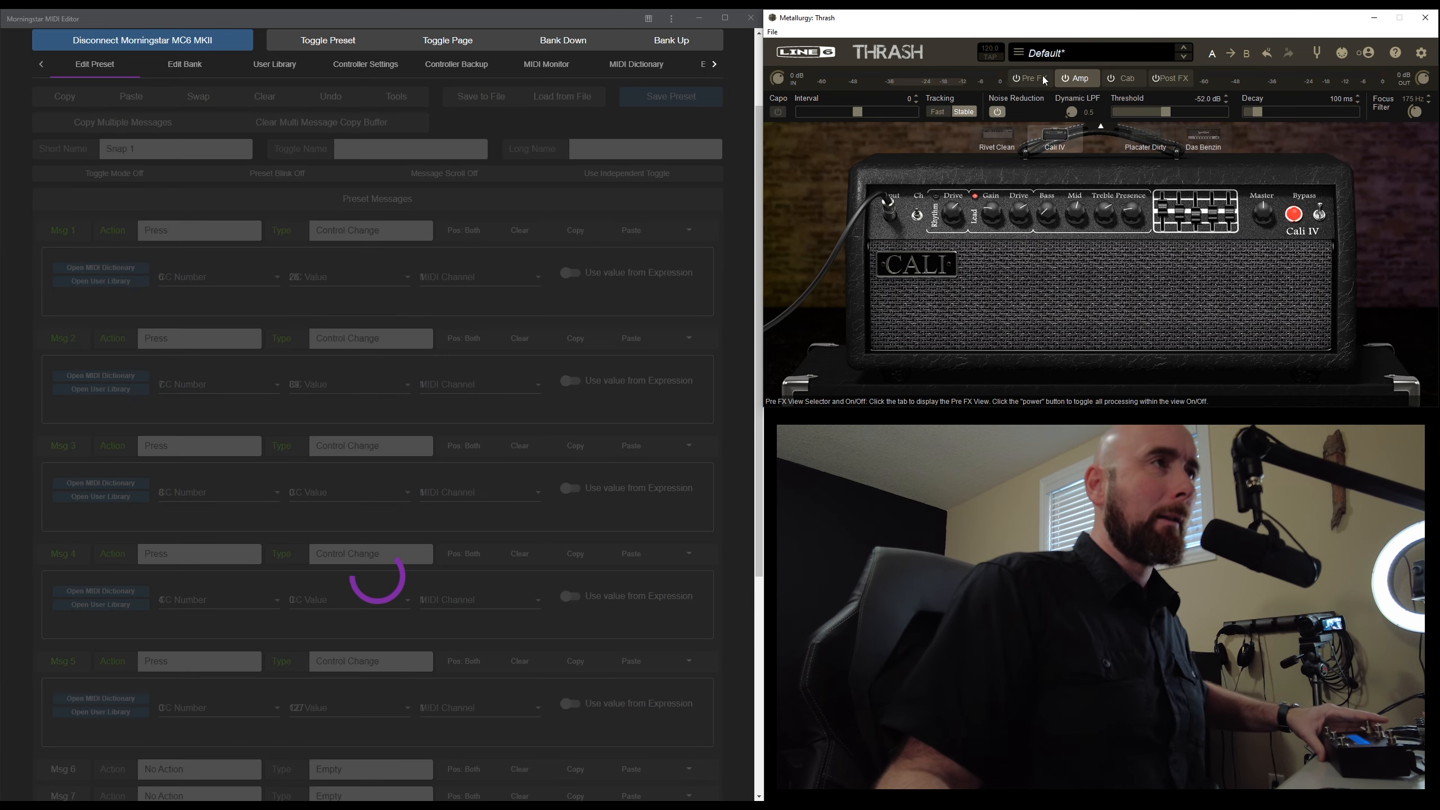
left_click(1045, 79)
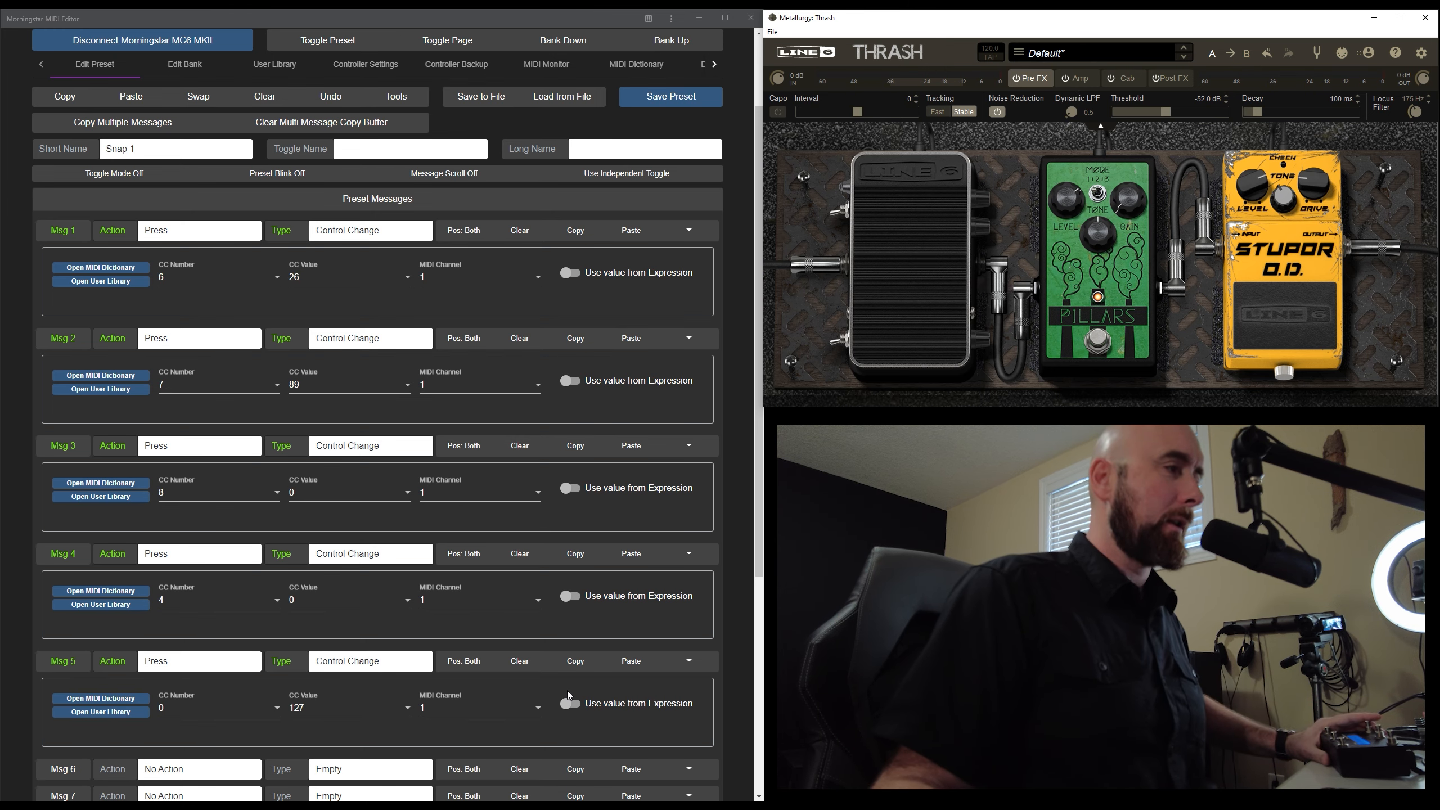
Copy Snap 1's message 5 into Snap 2's message 5 and set its CC value to 0
left_click(575, 661)
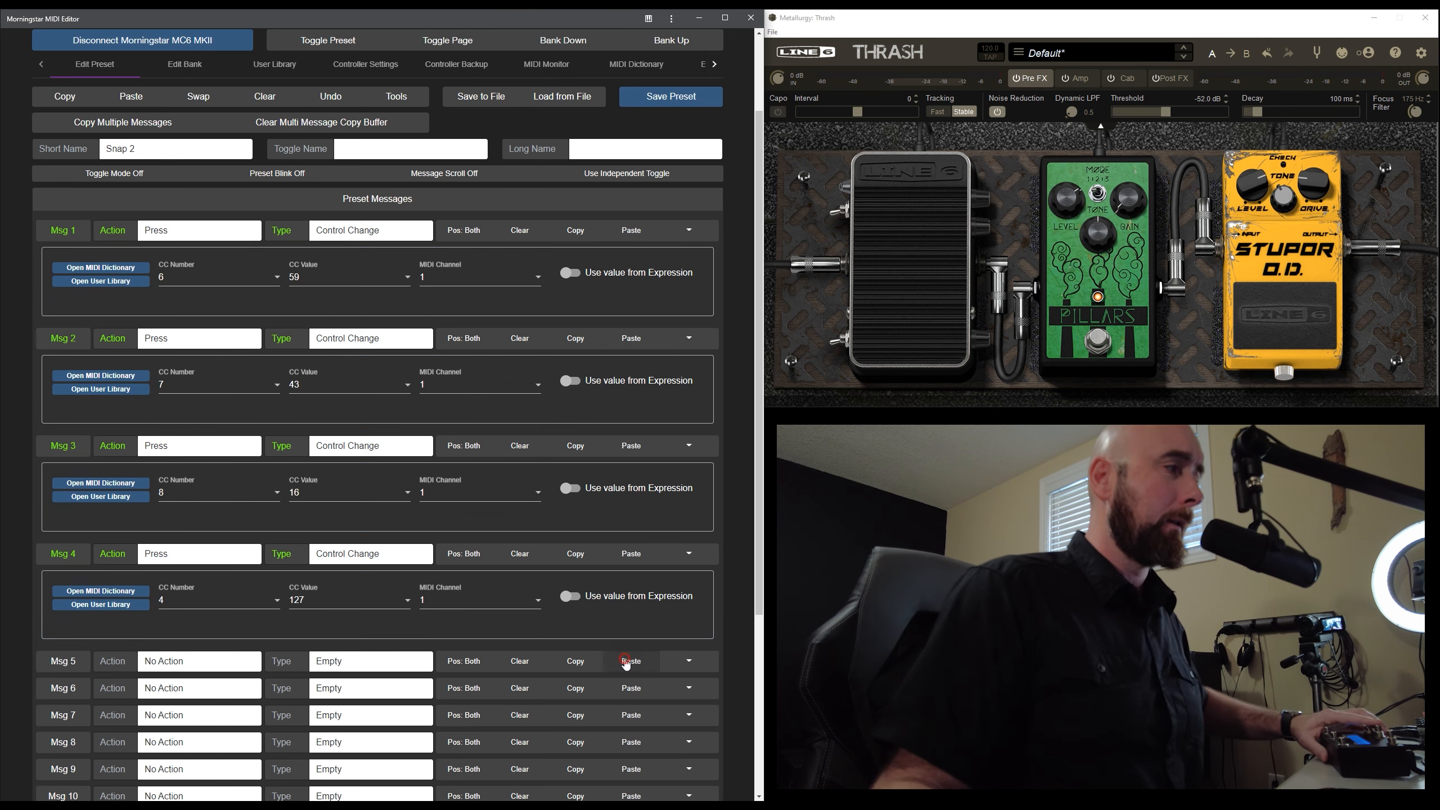
left_click(626, 661)
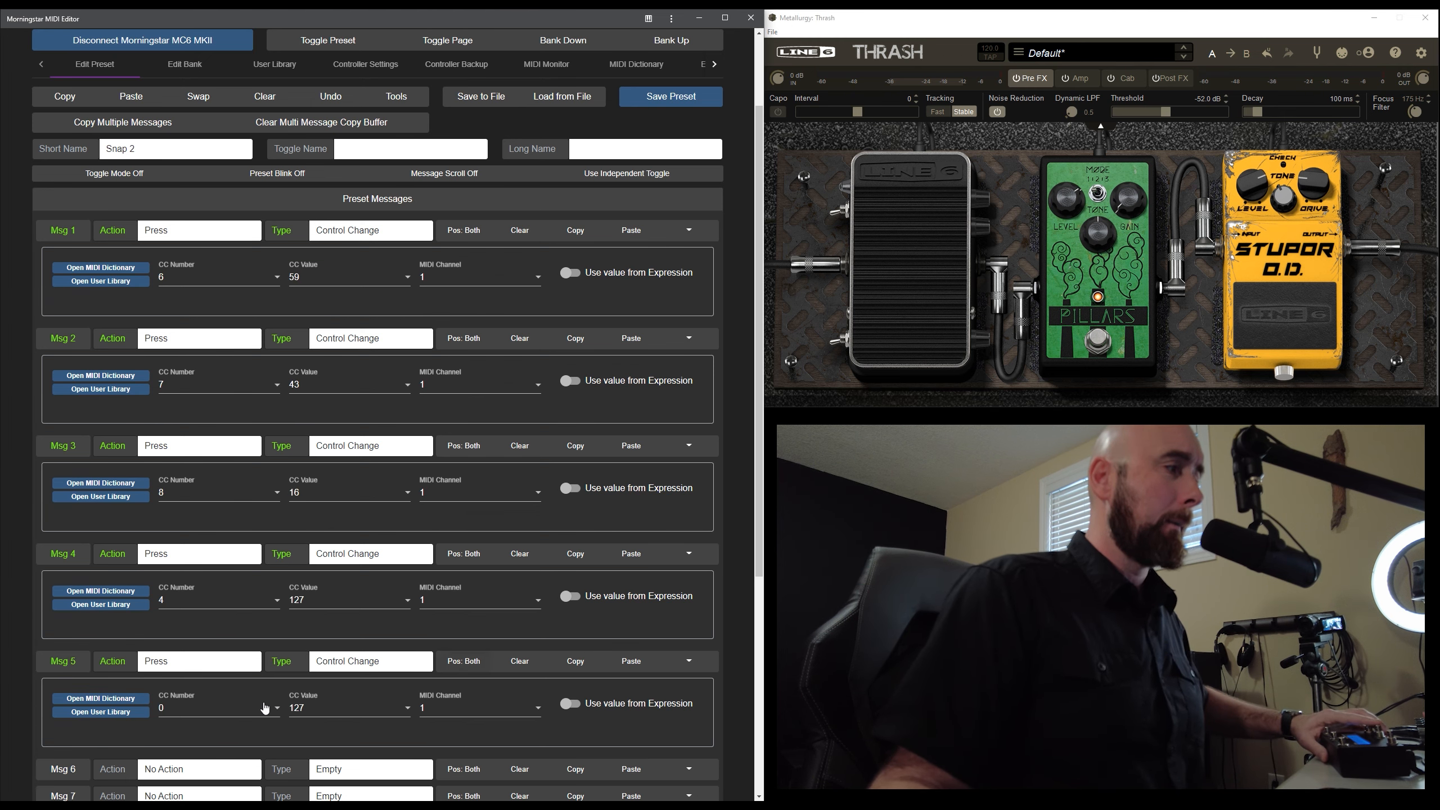
scroll(341, 567, "up", 15)
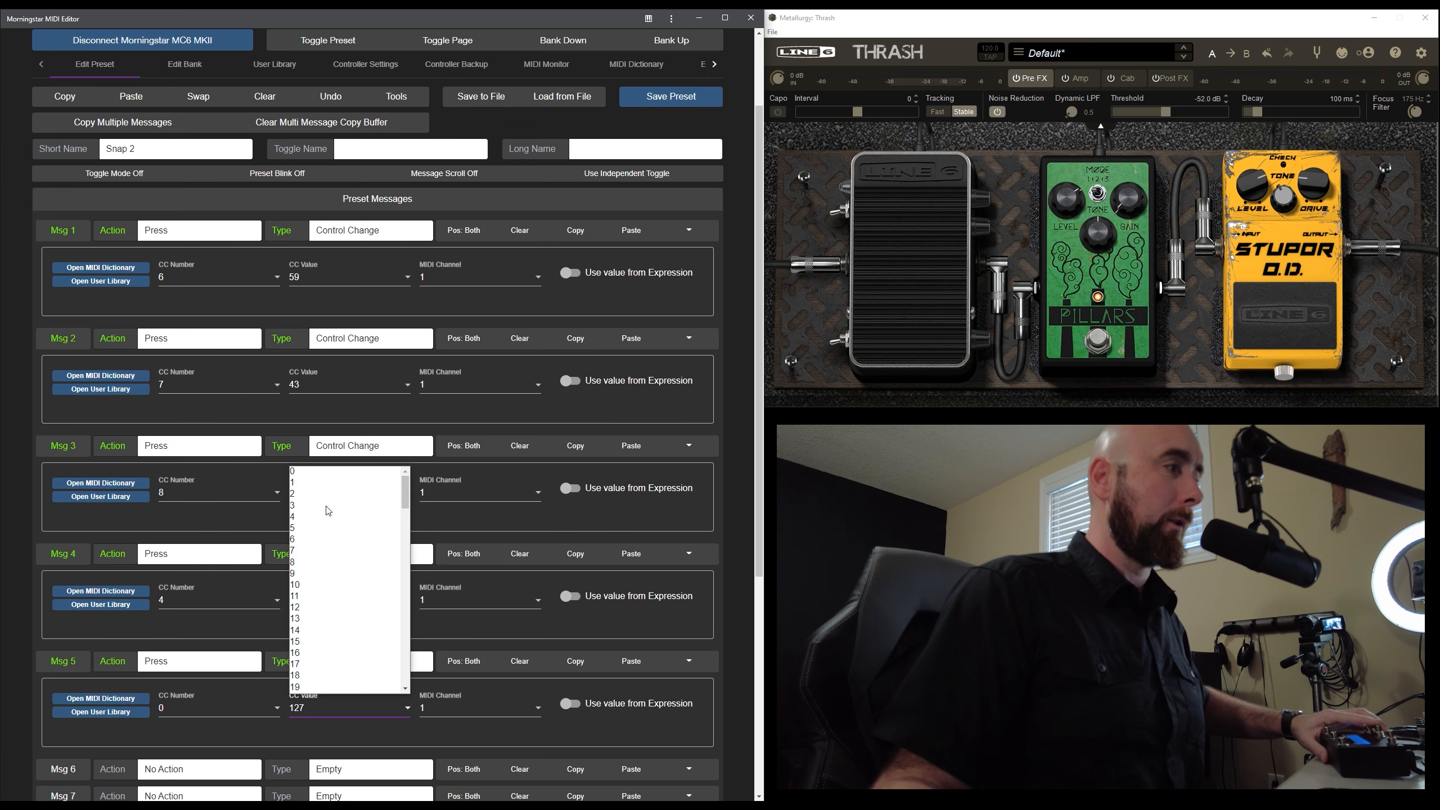
left_click(302, 477)
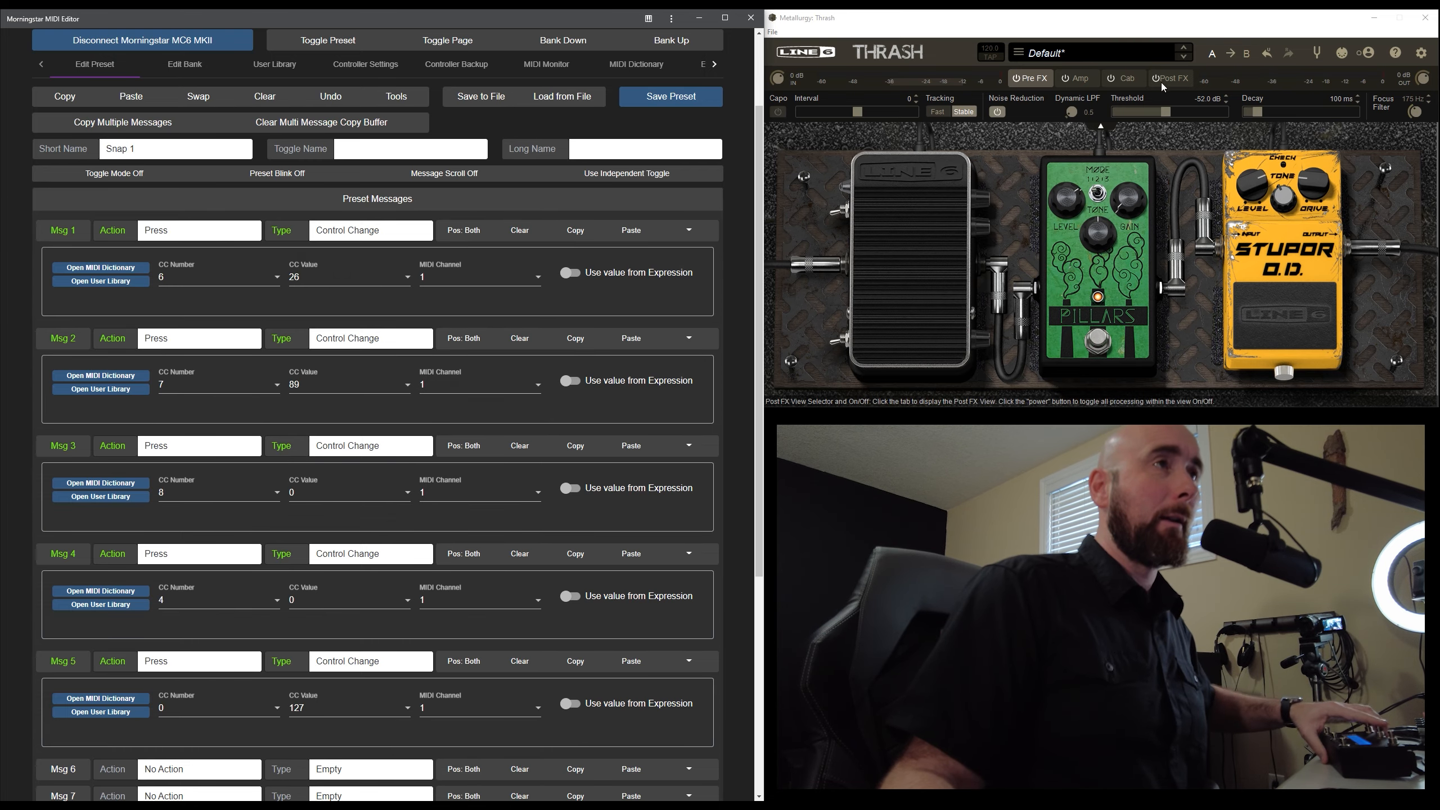
Check the Post FX delay and the amp settings, then review Snap 1's list of preset messages
left_click(1162, 82)
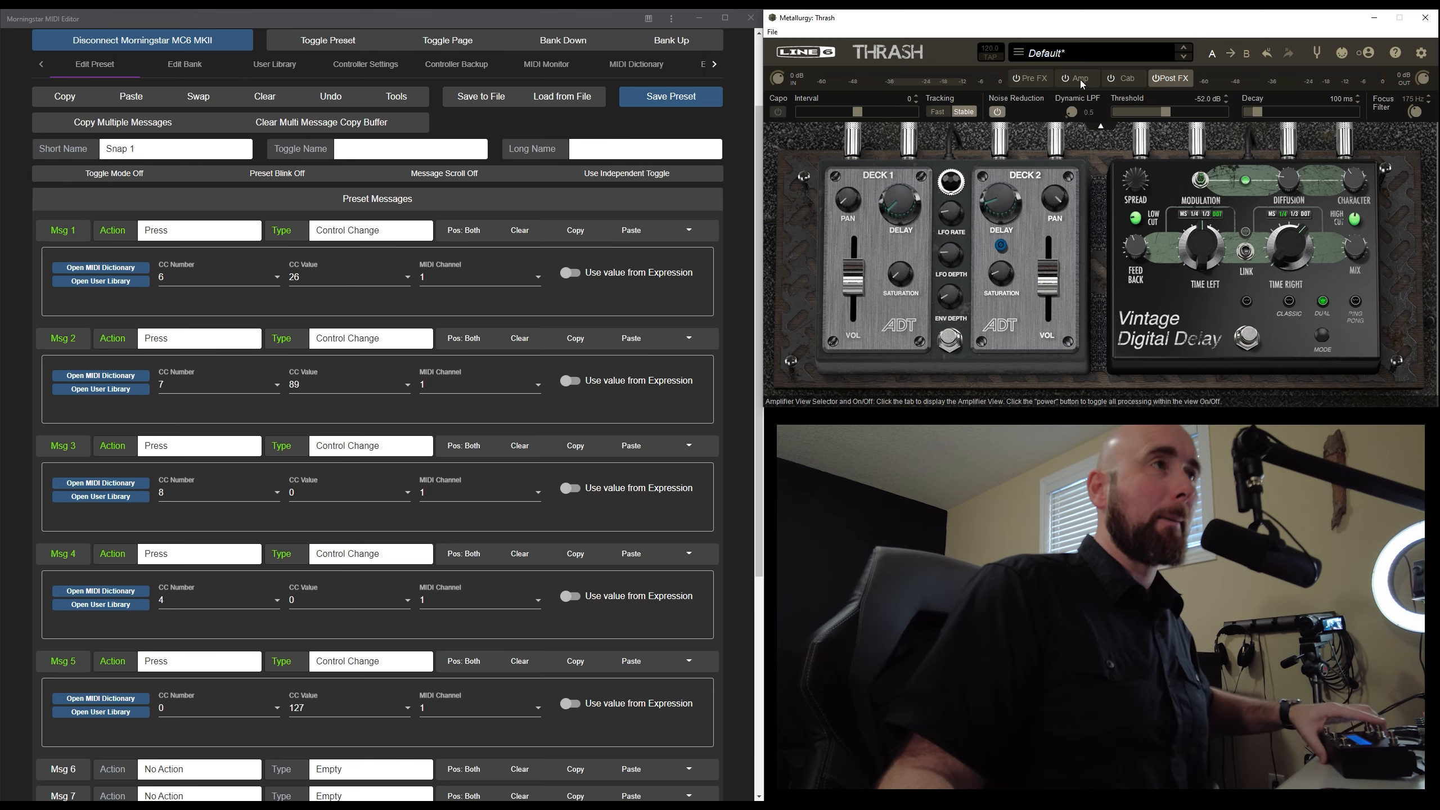
left_click(1080, 83)
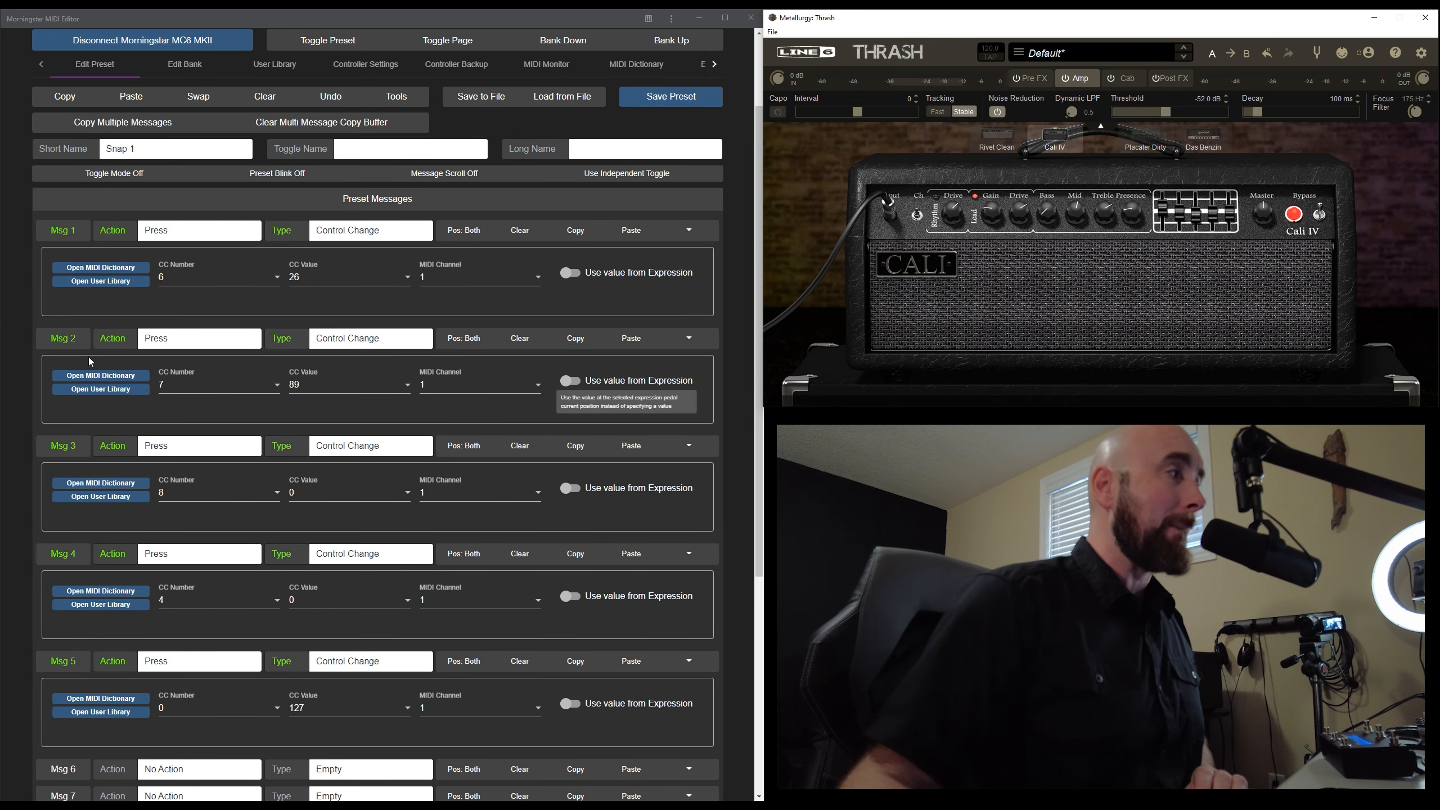
scroll(23, 370, "down", 4)
scroll(22, 370, "down", 2)
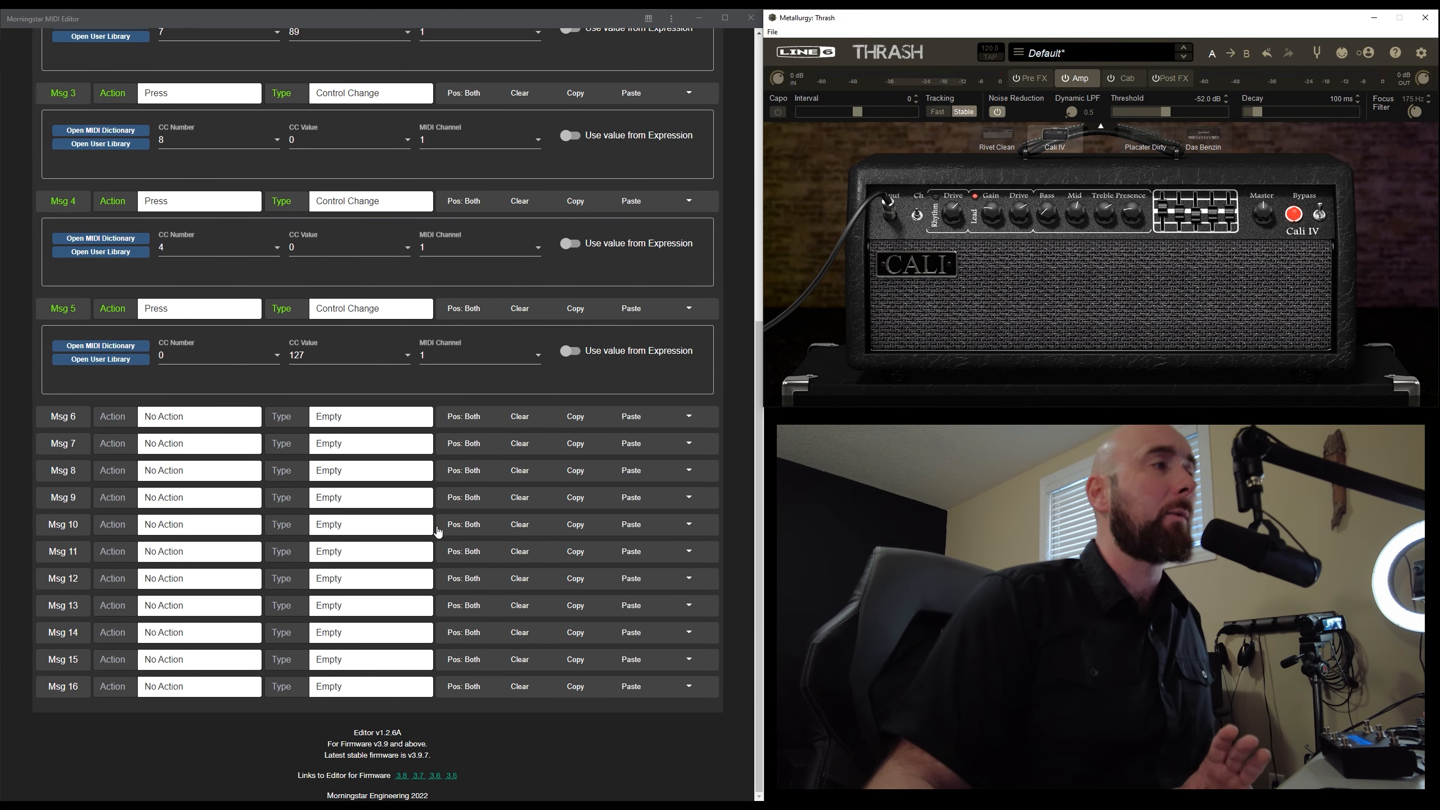
scroll(460, 463, "up", 3)
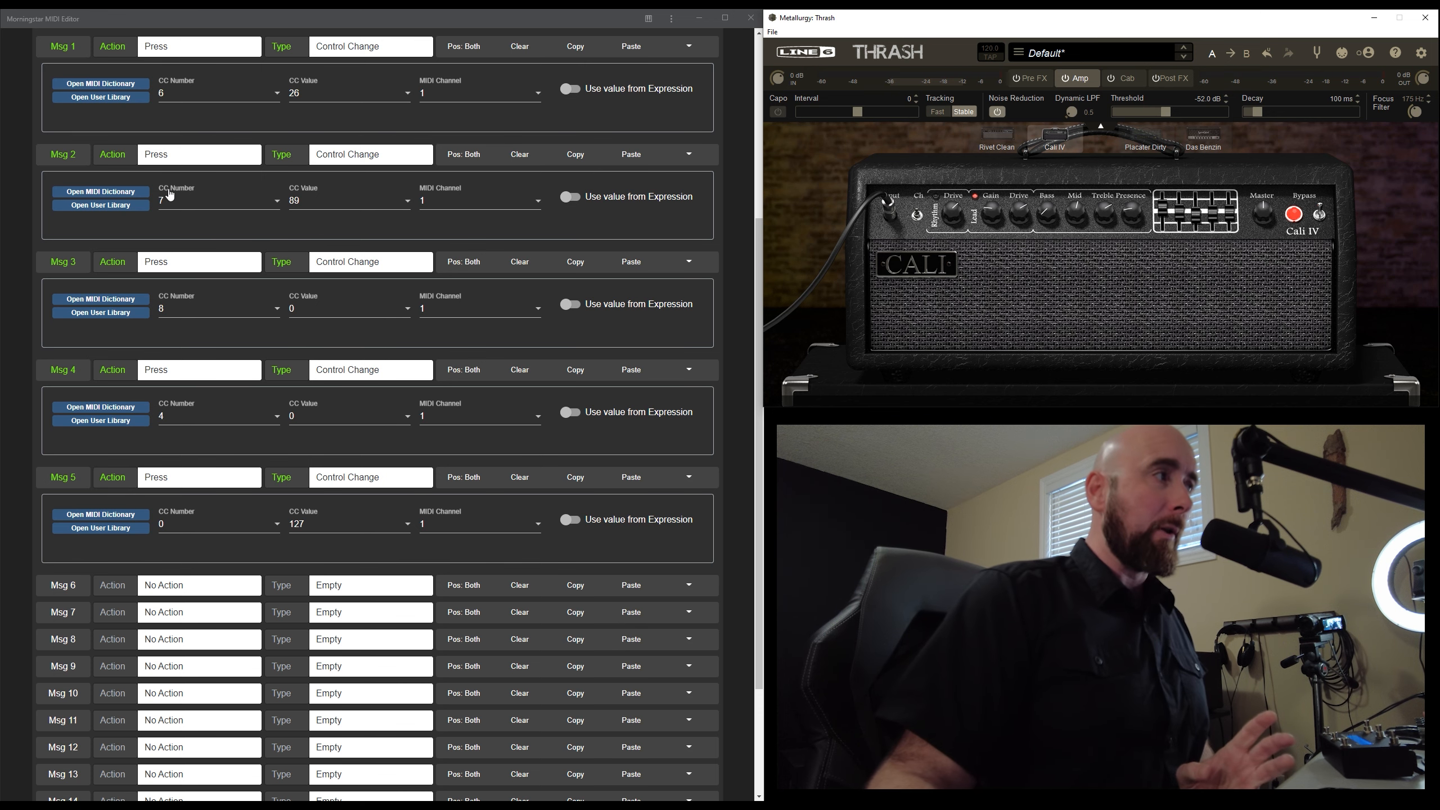
scroll(282, 380, "up", 5)
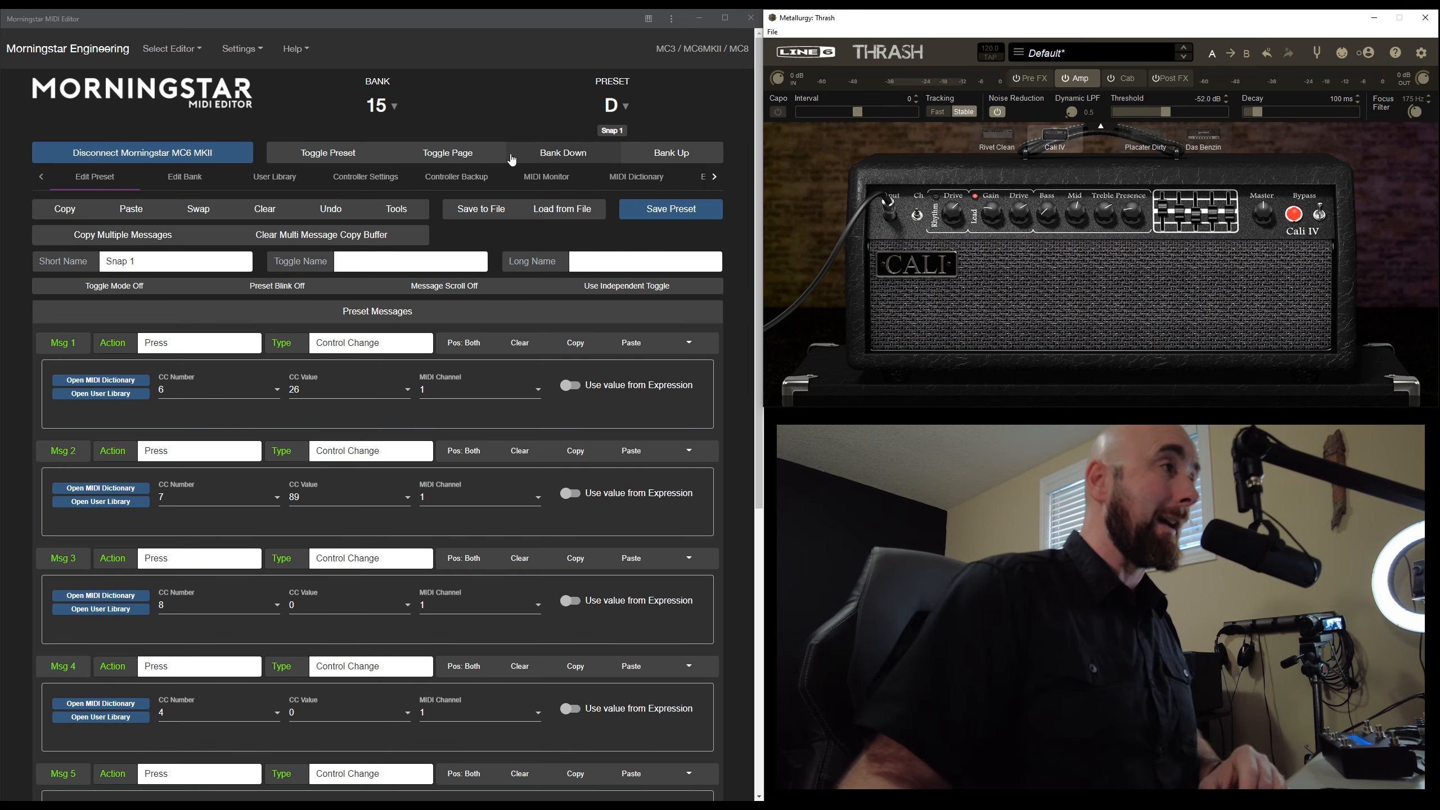
Check the MIDI CC assignments of the Pre FX pedals and the Cali IV amp's knobs in MIDI learn mode
left_click(1043, 80)
left_click(1343, 53)
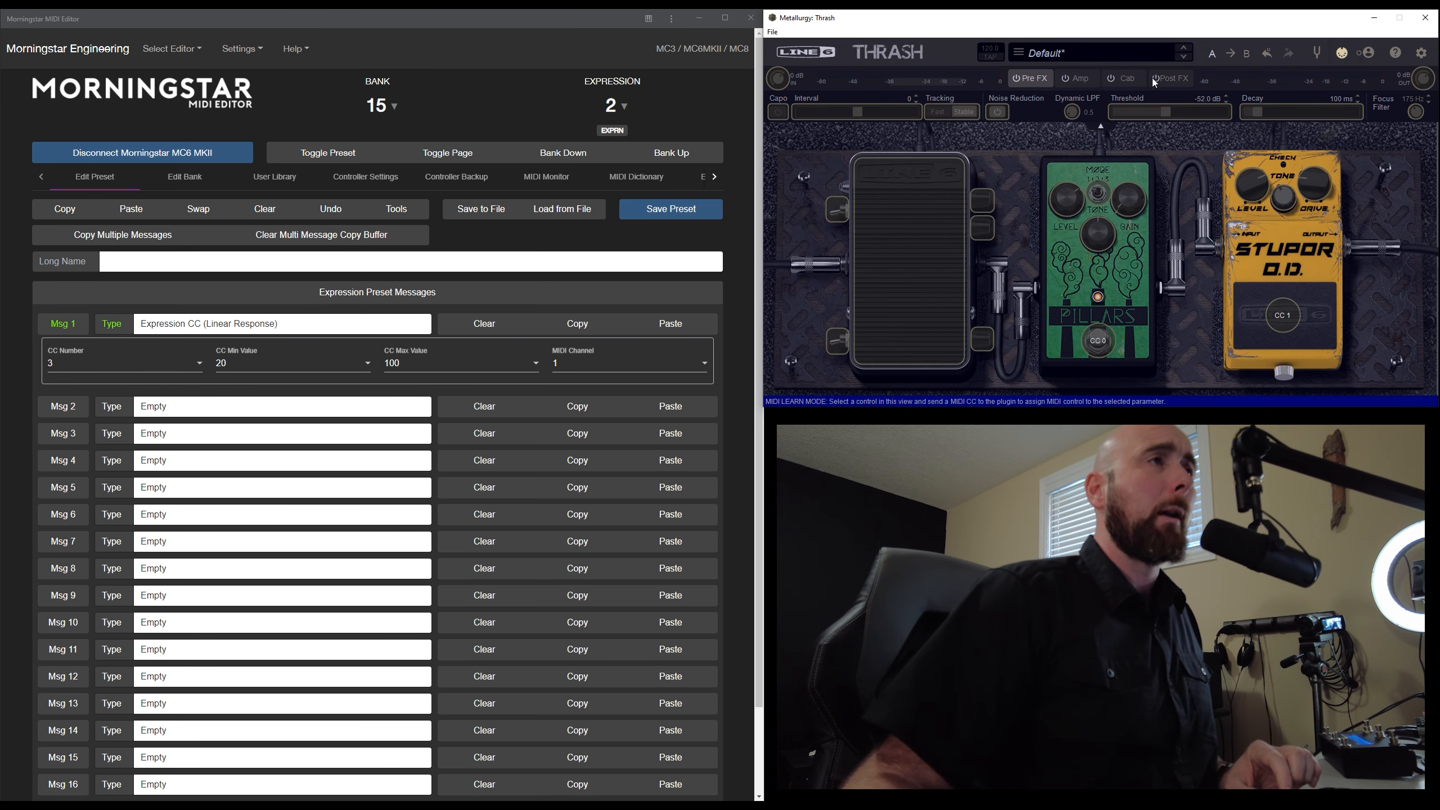
left_click(1342, 53)
left_click(1080, 82)
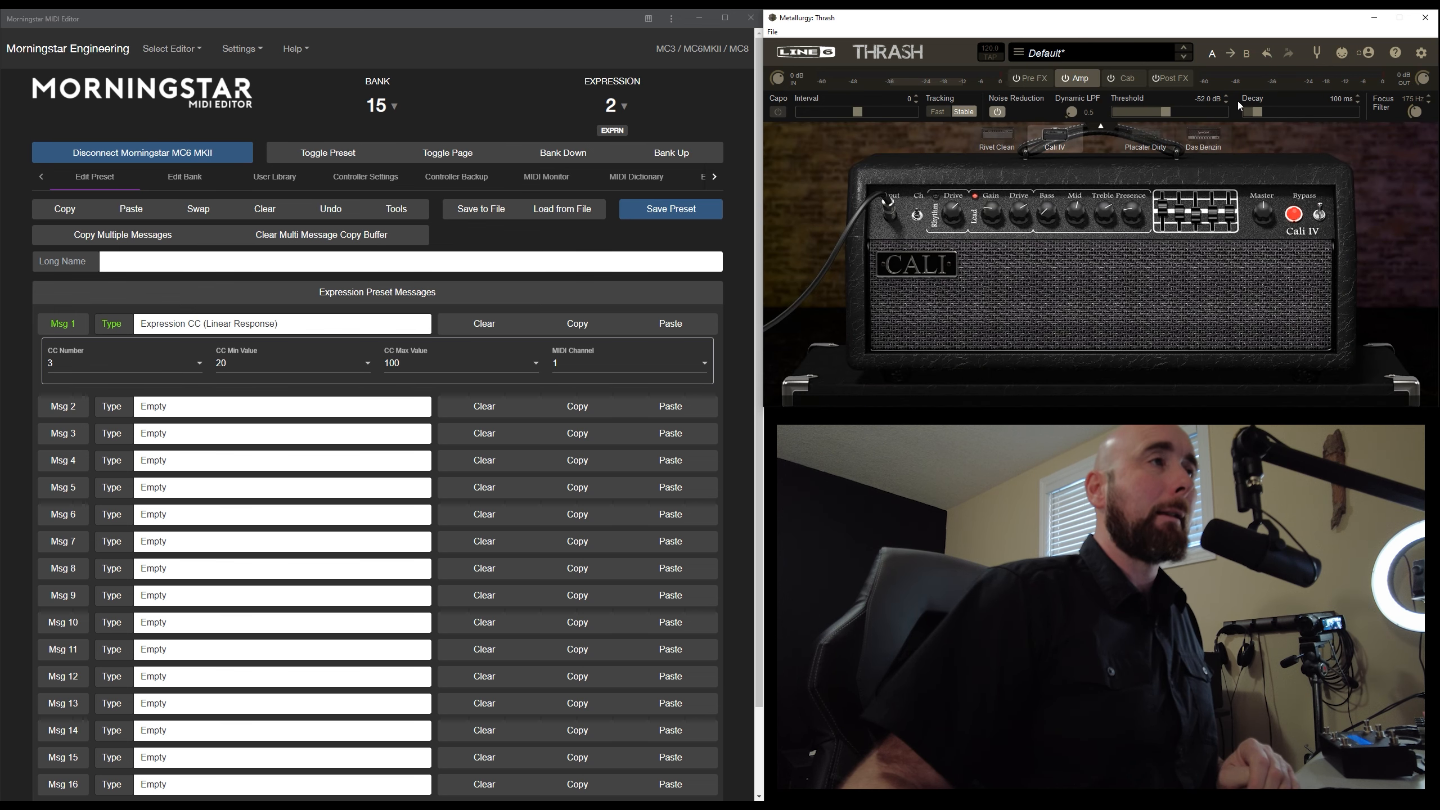
left_click(1342, 52)
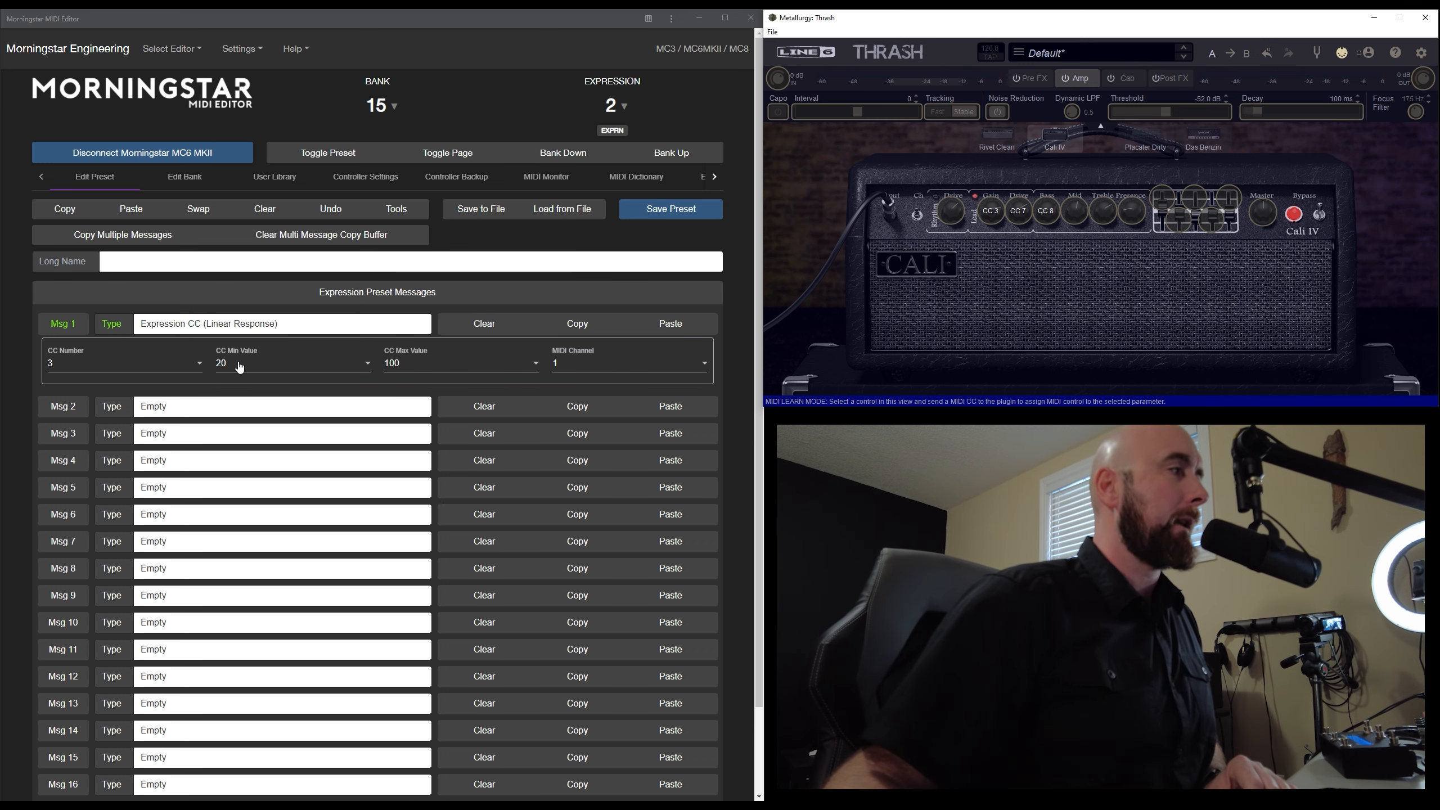
Save the expression preset for pedal 2 and turn off MIDI learn mode in Thrash
left_click(648, 209)
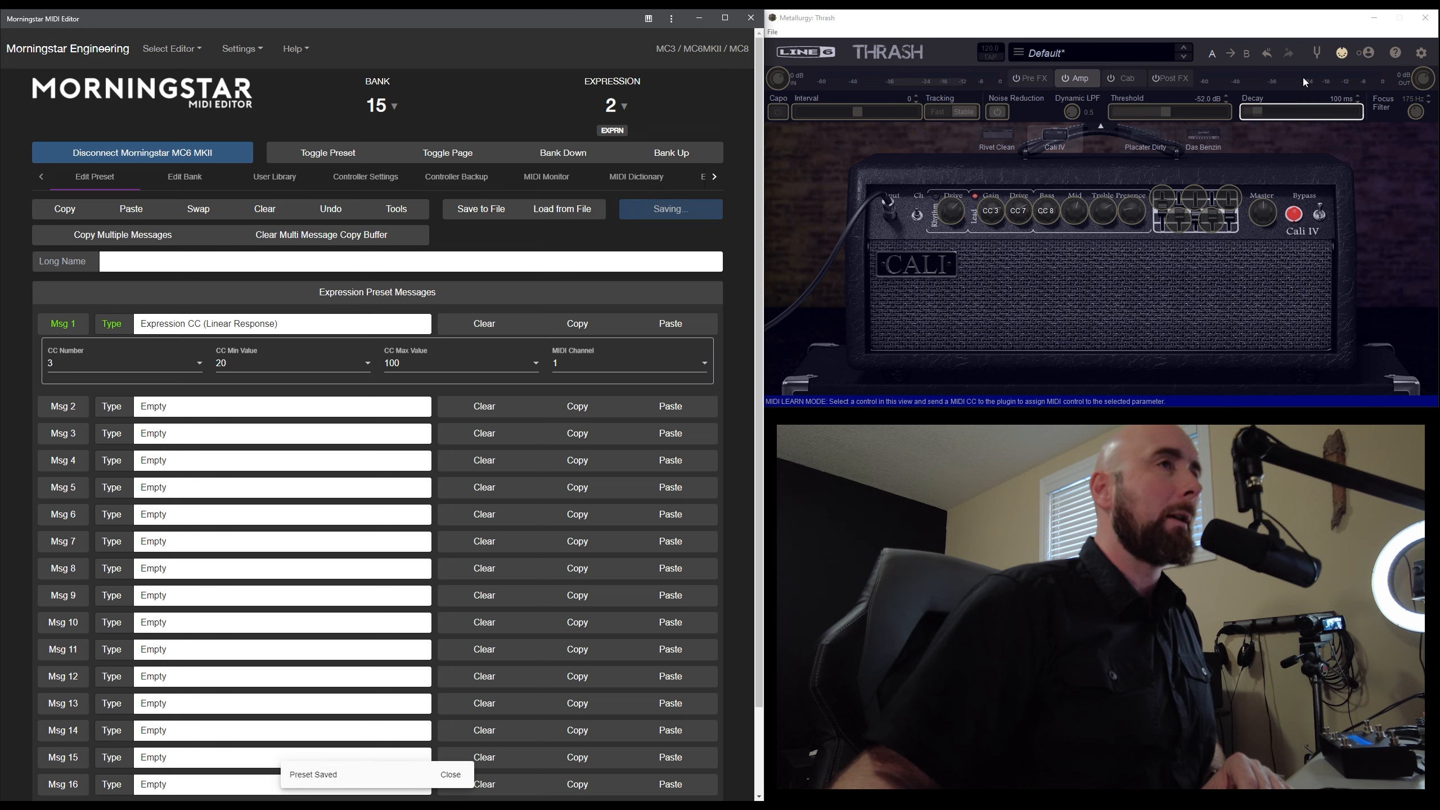
left_click(1342, 53)
mouse_move(1226, 203)
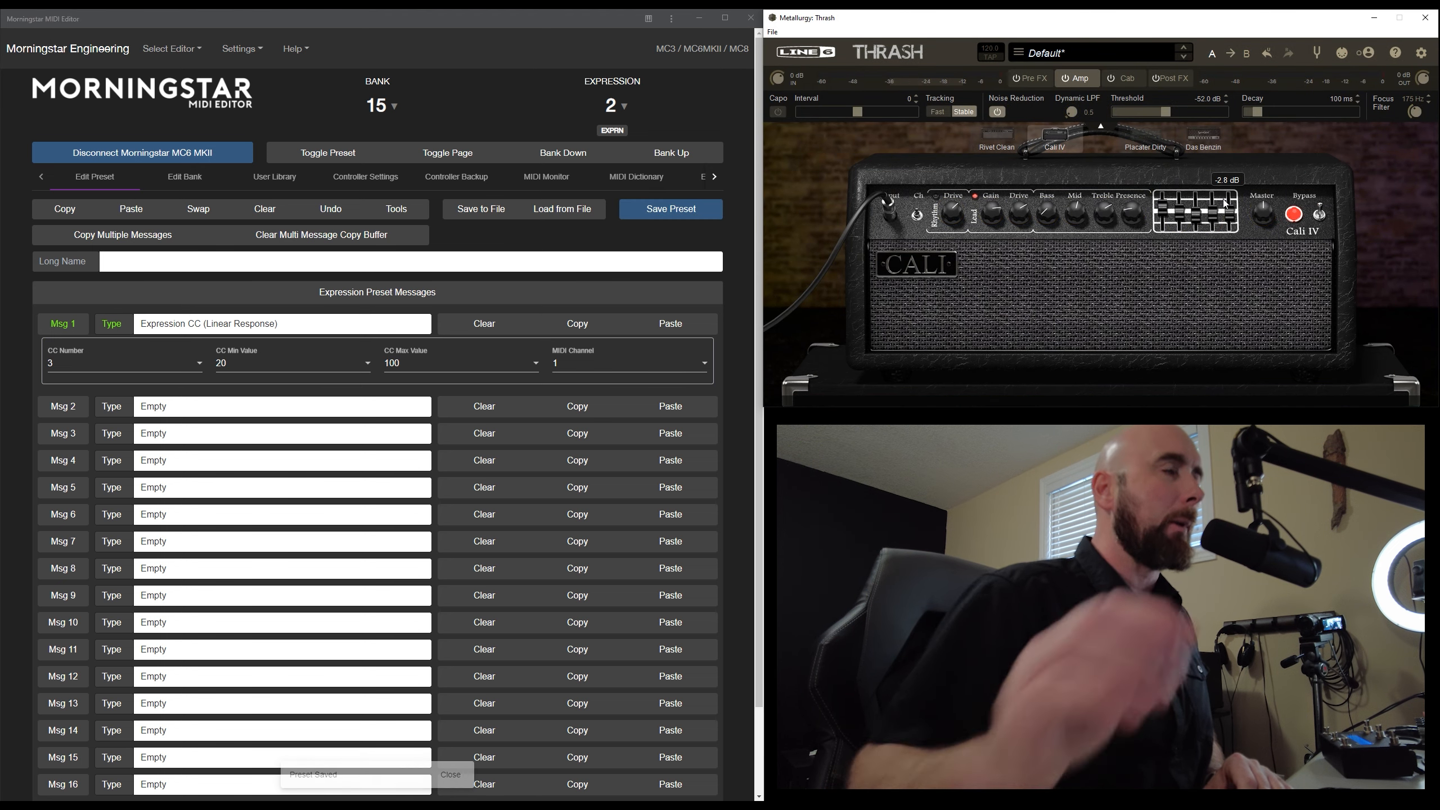